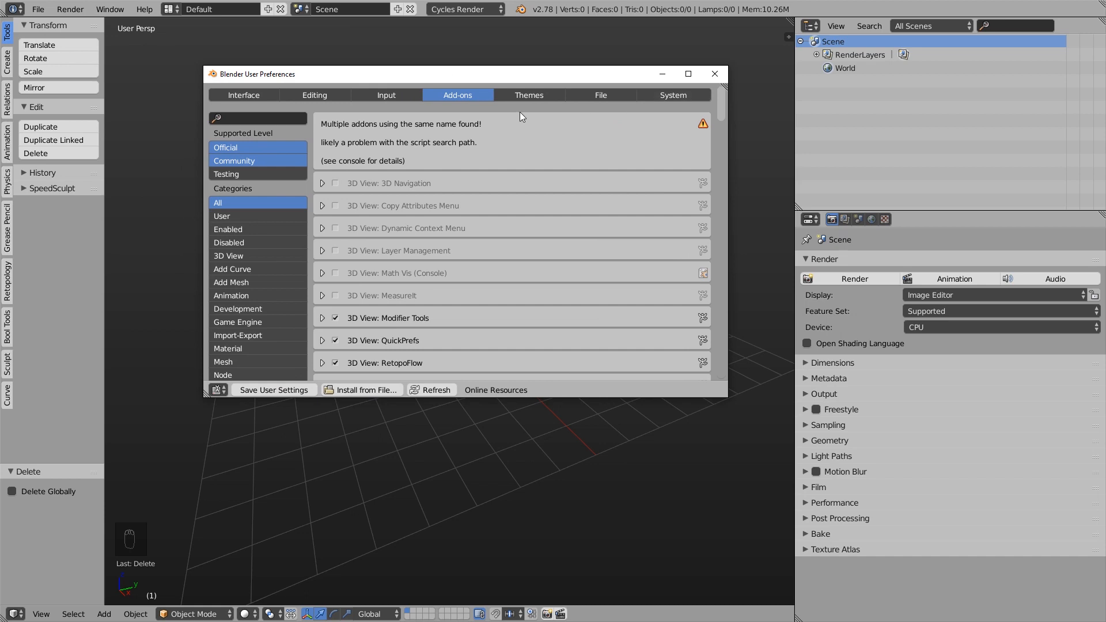
Enable the Sapling Tree Gen add-on and add a sapling tree curve to the scene.
type("sapling")
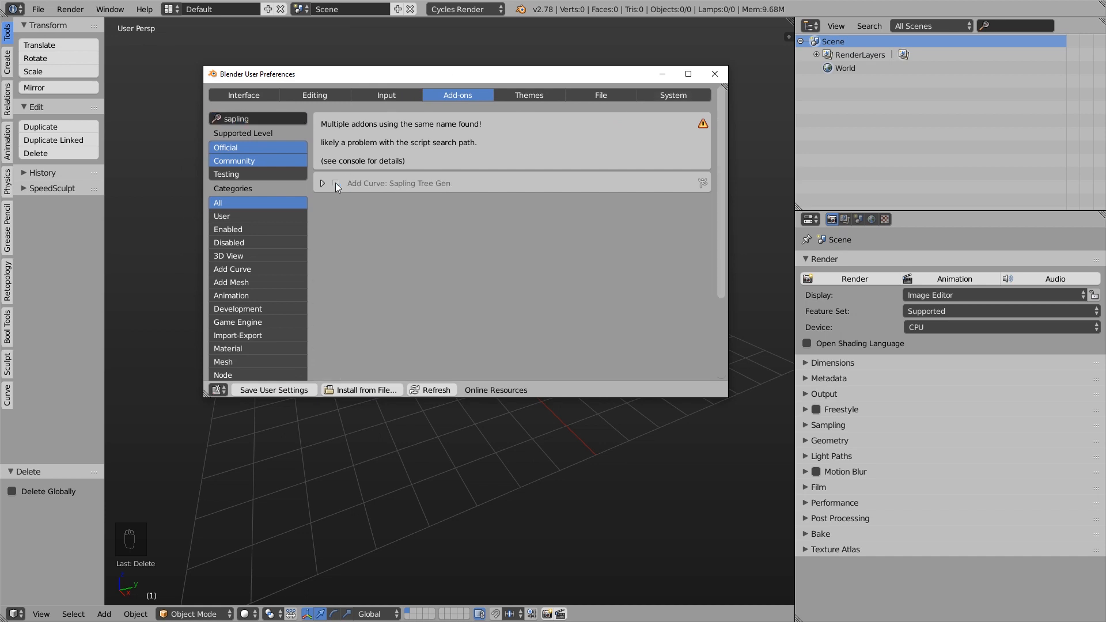
left_click(335, 183)
left_click(714, 74)
key("shift+a")
mouse_move(446, 251)
left_click(515, 355)
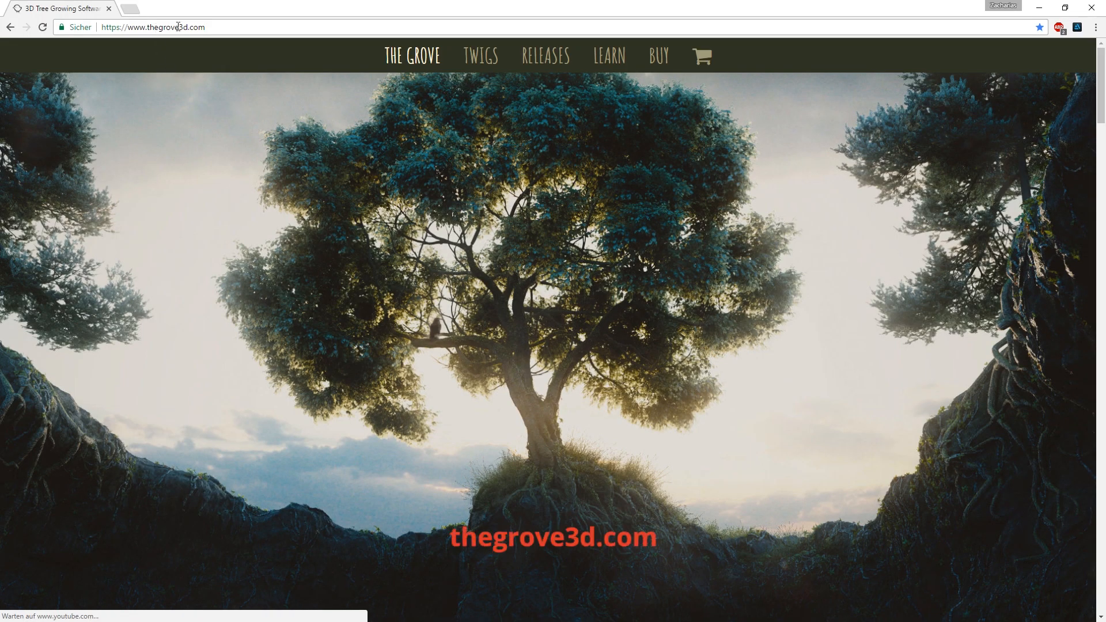
Look through the Buy page and the Twigs catalogue on thegrove3d.com, and return to Blender.
left_click(662, 57)
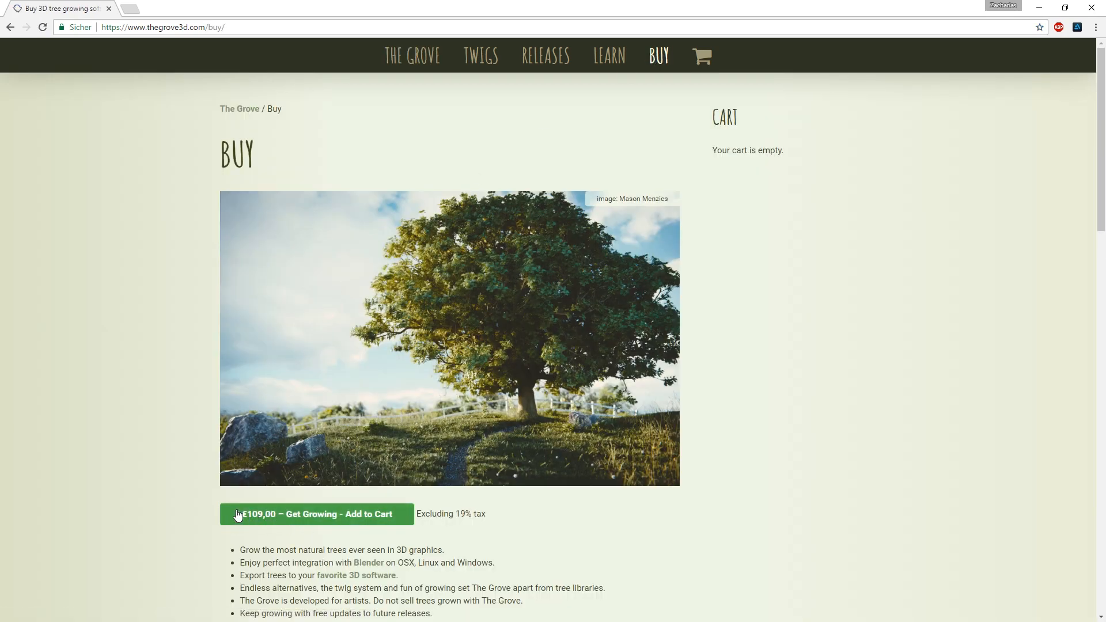
left_click(484, 71)
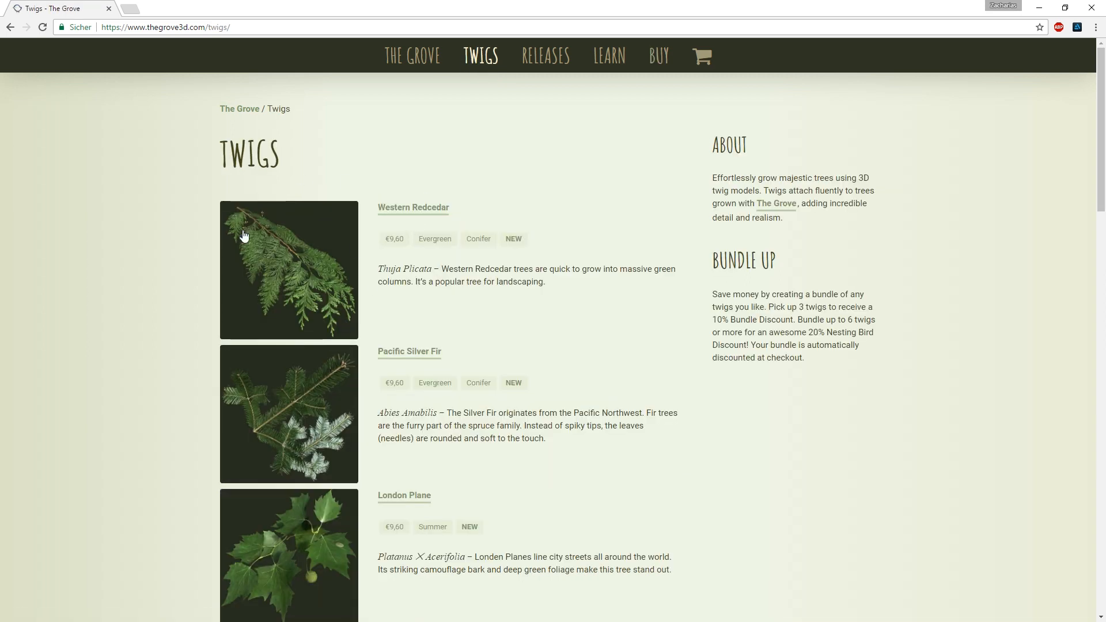
scroll(282, 293, "down", 2)
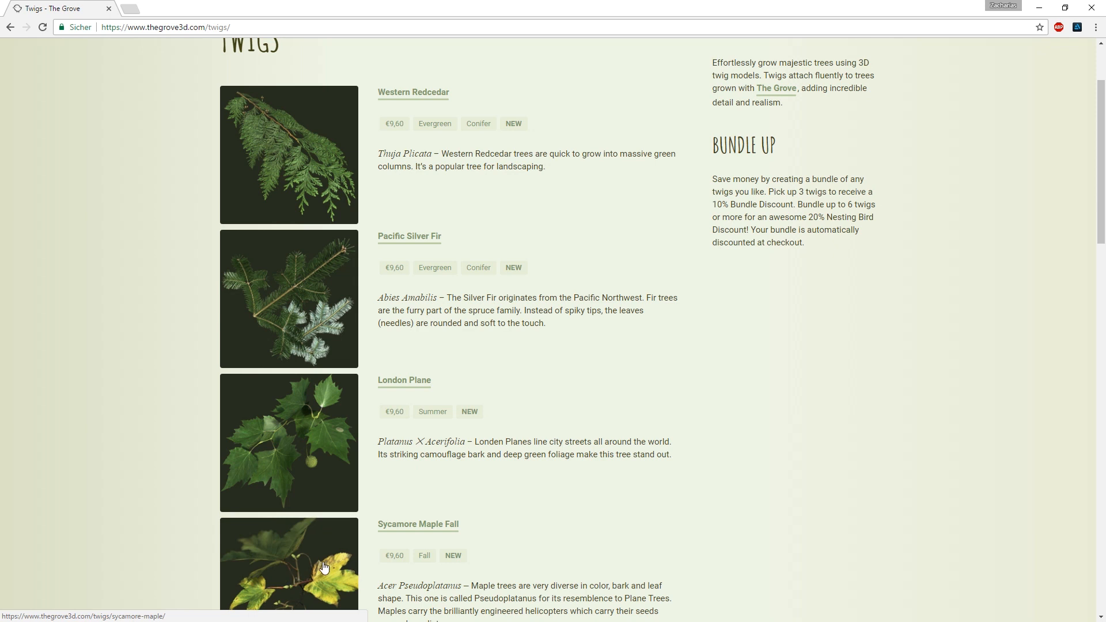
scroll(325, 568, "up", 2)
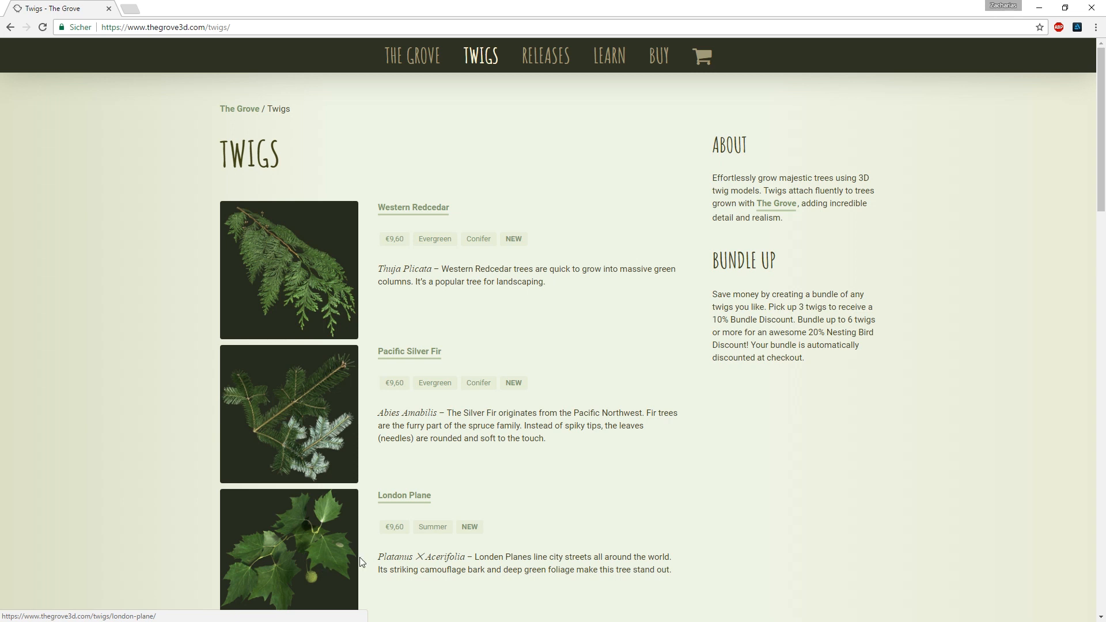
left_click(1035, 9)
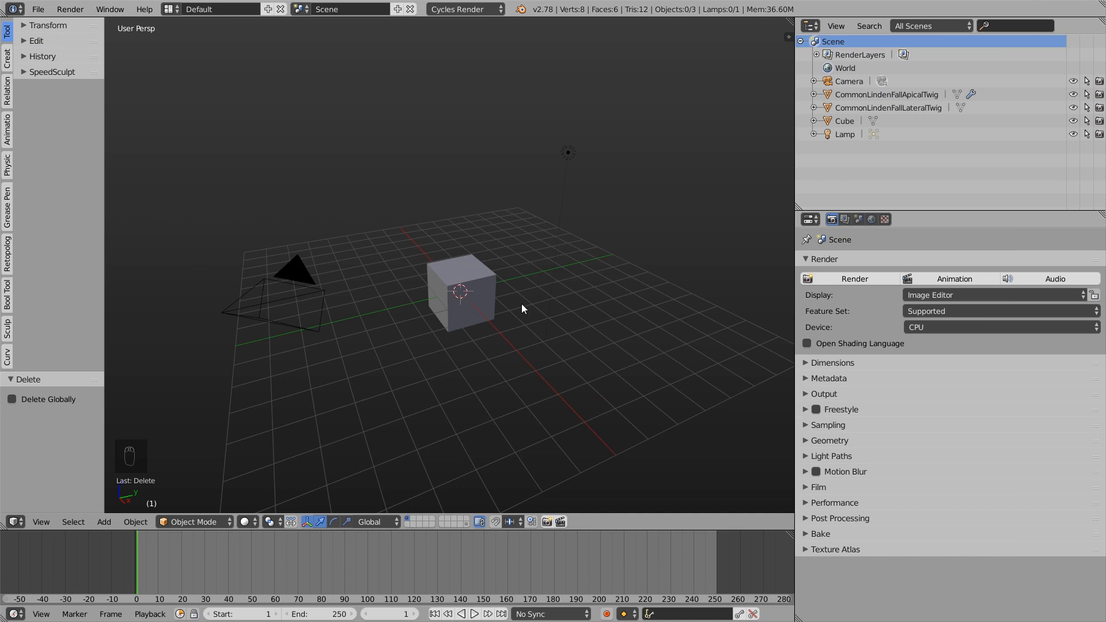
Delete the default cube and lamp, and collapse the timeline to enlarge the 3D view.
right_click(478, 282)
key("x")
left_click(478, 282)
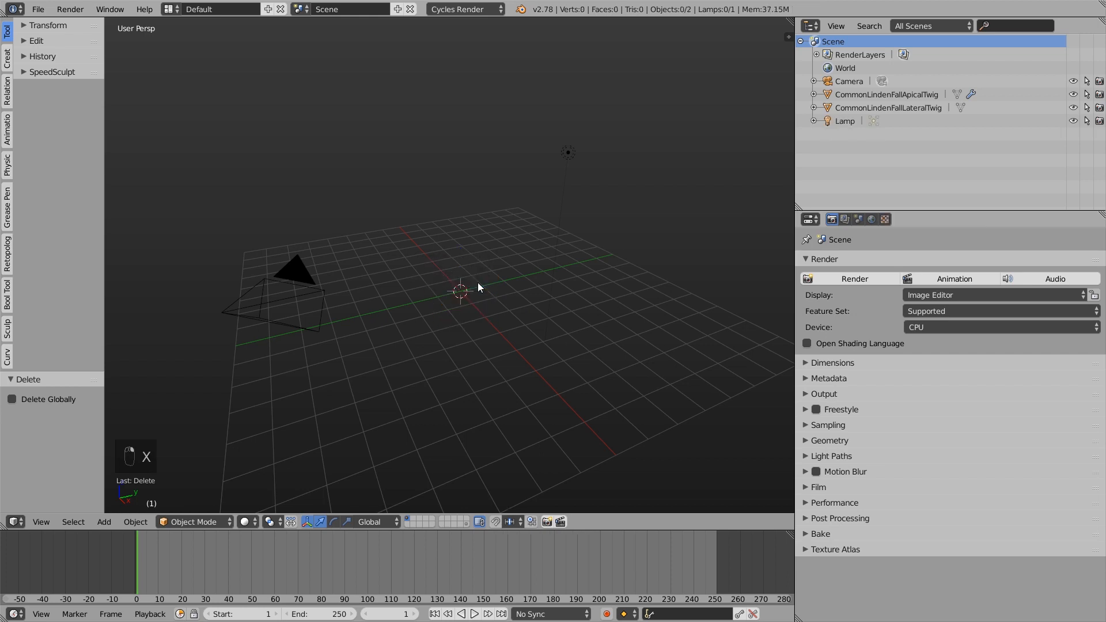
left_click_drag(791, 533, 775, 588)
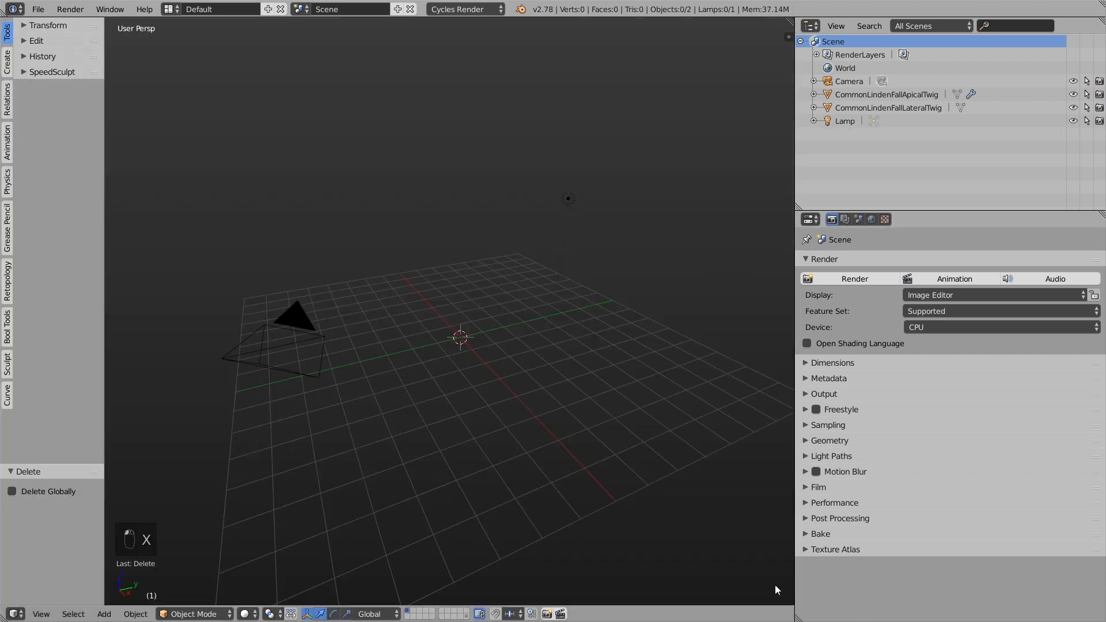
right_click(584, 200)
key("x")
left_click(585, 200)
Move the camera to layer 11, the first layer of the second block.
right_click(288, 342)
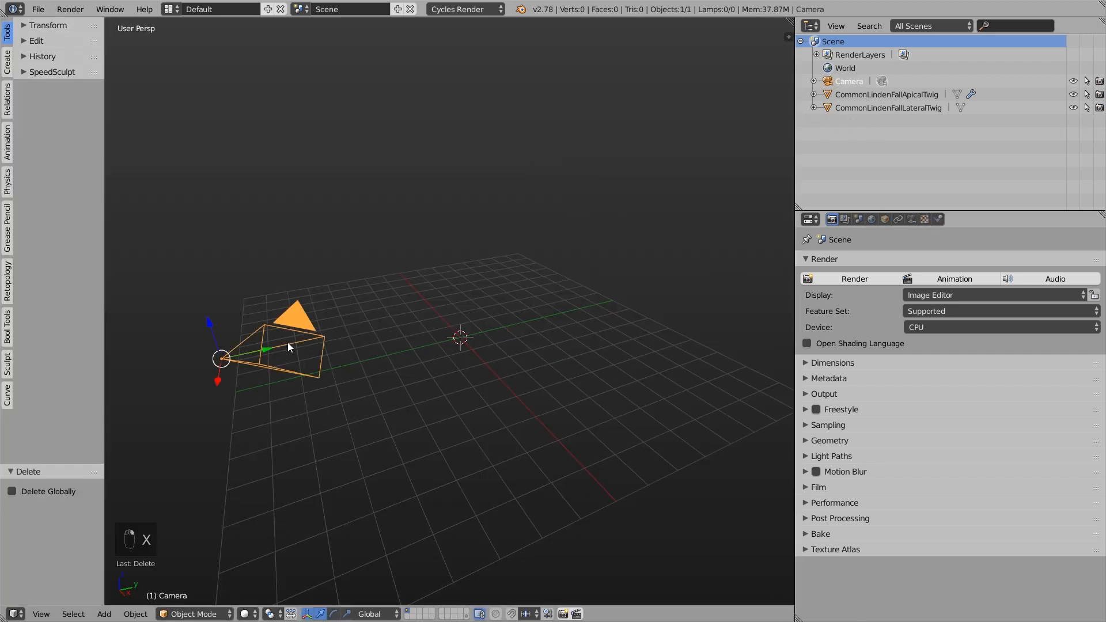
key("m")
left_click(447, 365)
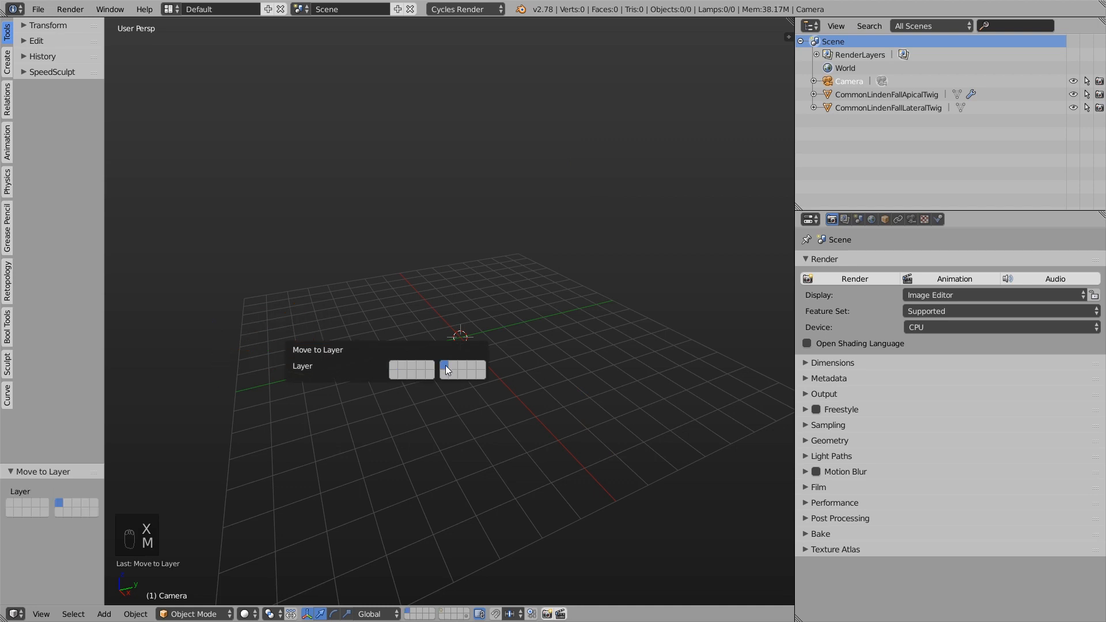
Show layer 20 and move the apical linden twig about -0.139 along Y, away from the lateral twig.
left_click(467, 616)
scroll(470, 335, "up", 7)
scroll(449, 347, "up", 8)
middle_click_drag(429, 368, 407, 400)
right_click(403, 380)
left_click_drag(406, 309, 323, 325)
mouse_move(414, 391)
middle_mouse_down()
mouse_move(485, 335)
mouse_move(419, 386)
middle_mouse_up()
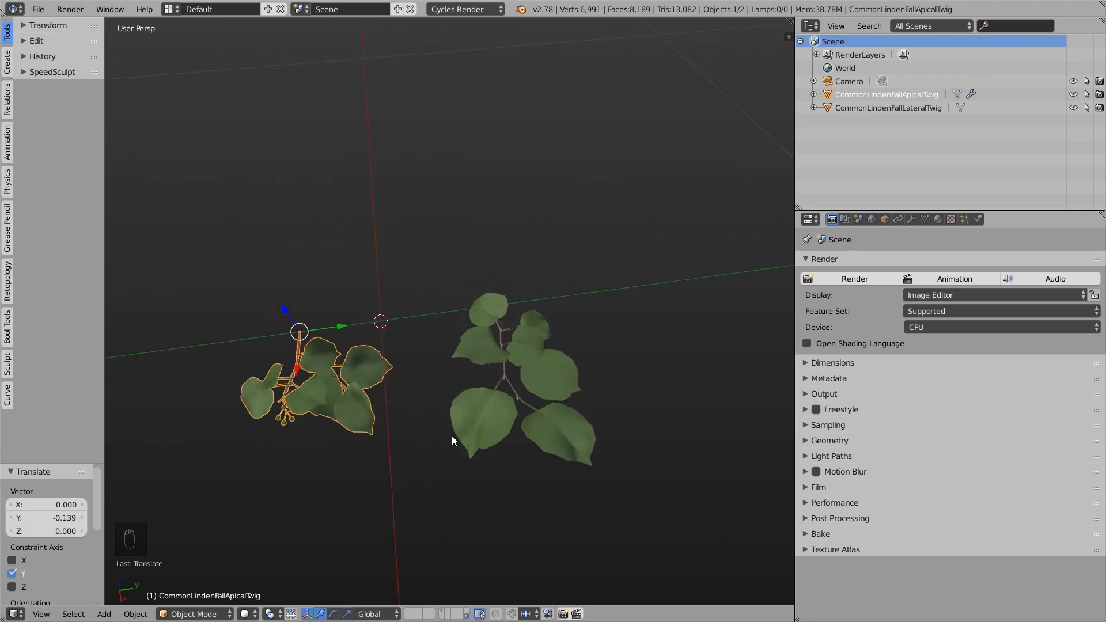
scroll(474, 372, "down", 6)
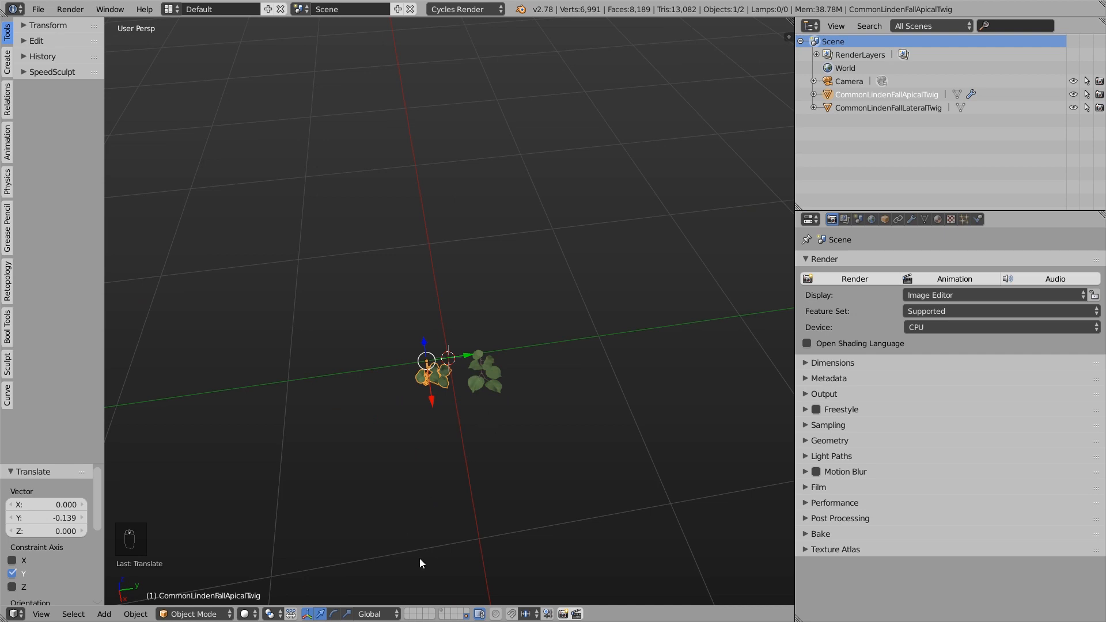
Switch back to layer 1 and add a The Grove 4a tree.
left_click(408, 610)
scroll(416, 337, "down", 3)
middle_click_drag(366, 328, 433, 306)
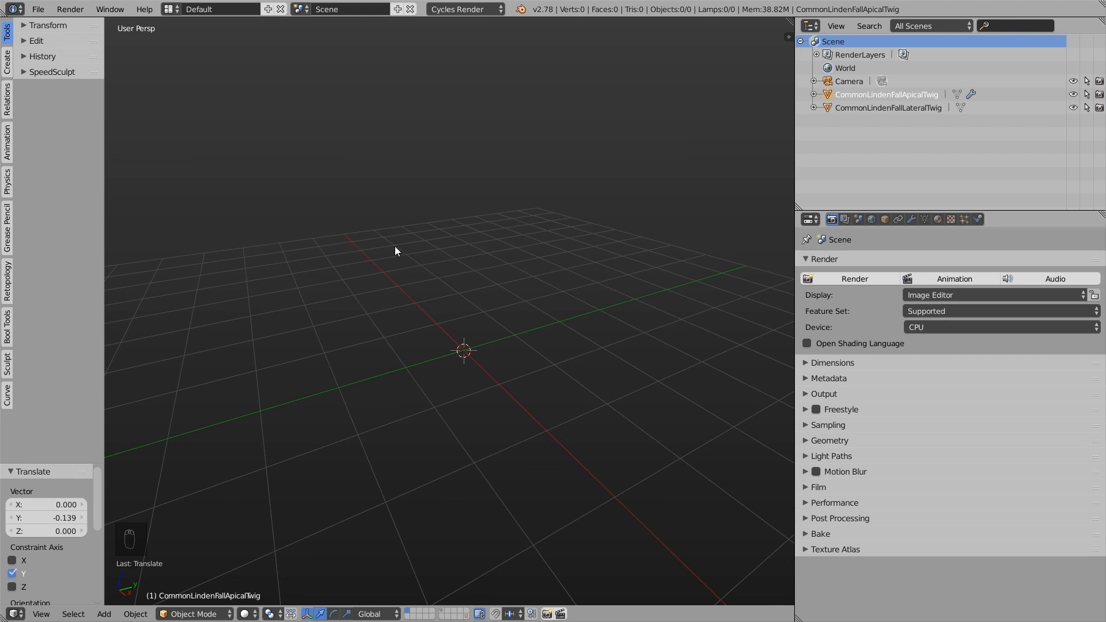
key("shift+a")
mouse_move(391, 241)
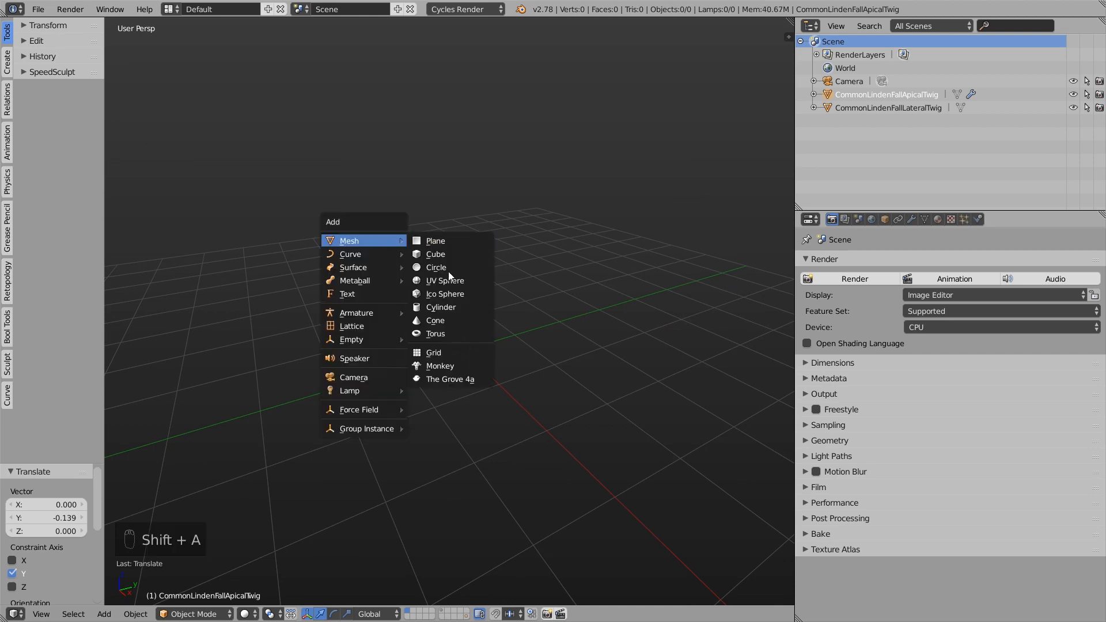
left_click(471, 380)
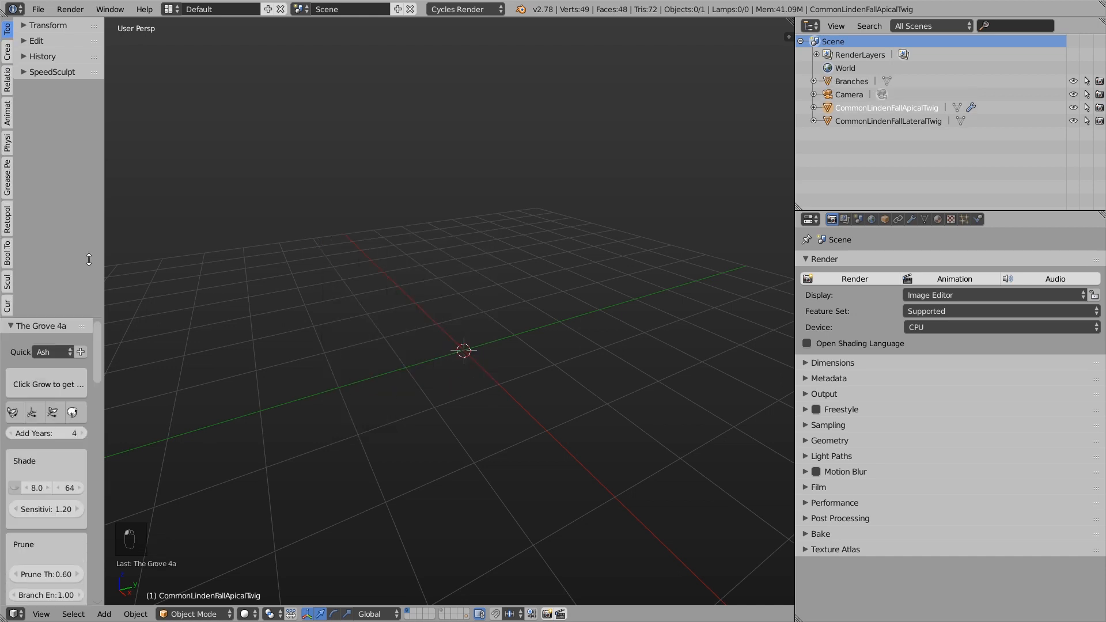
Widen the tree settings and assign CommonLindenFallApicalTwig as the apical twig and CommonLindenFallLateralTwig as the lateral twig.
left_click_drag(105, 127, 272, 129)
scroll(190, 191, "down", 20)
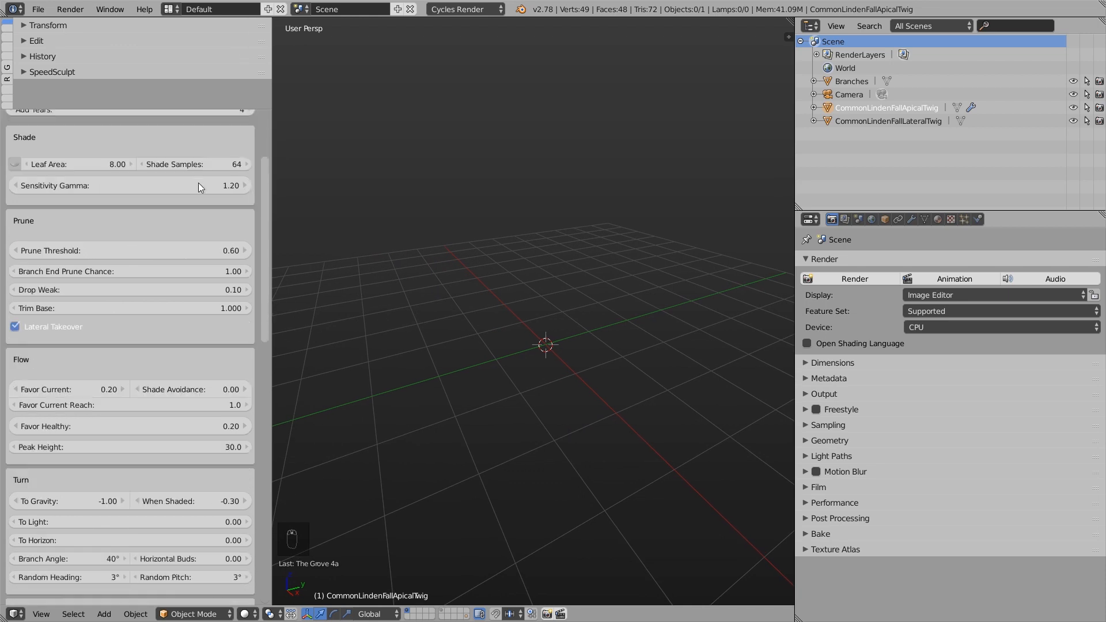
scroll(188, 168, "down", 3)
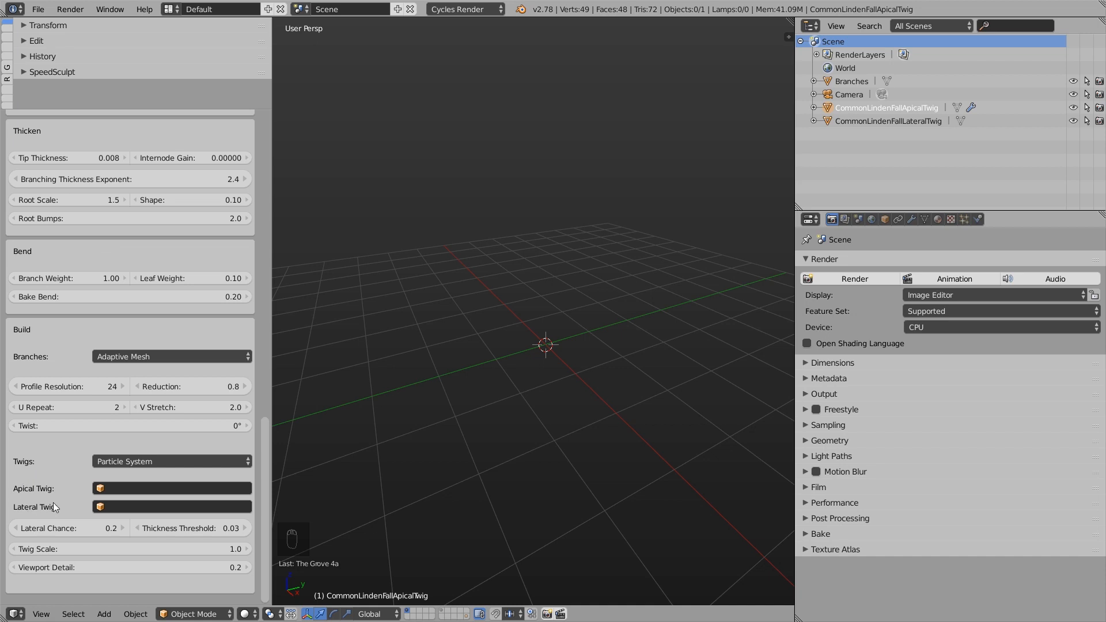
left_click(130, 490)
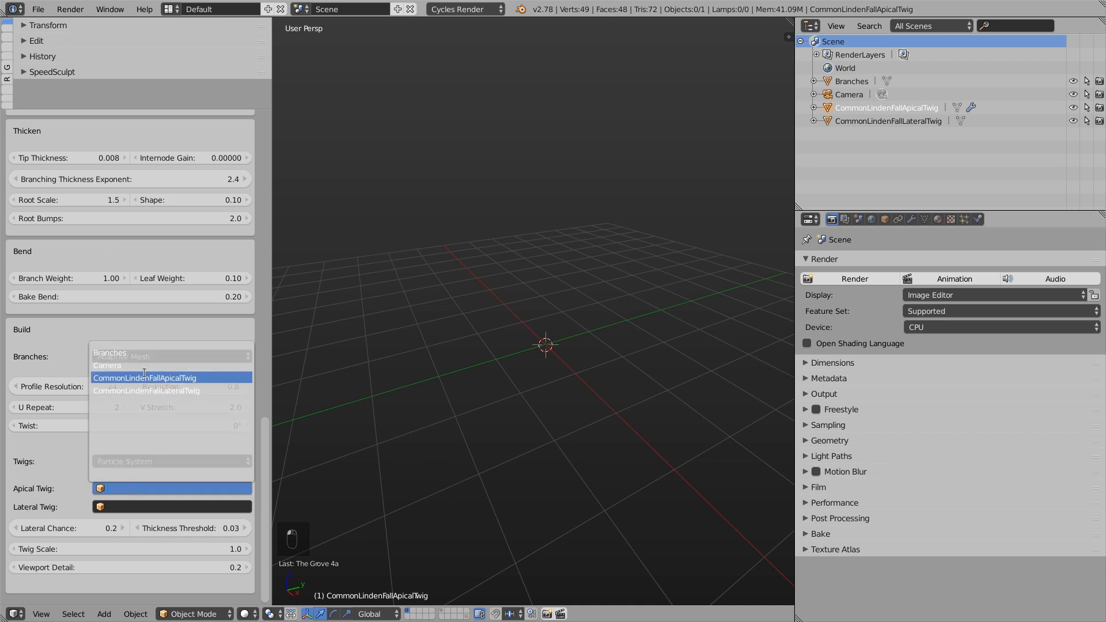
left_click(146, 379)
left_click(119, 506)
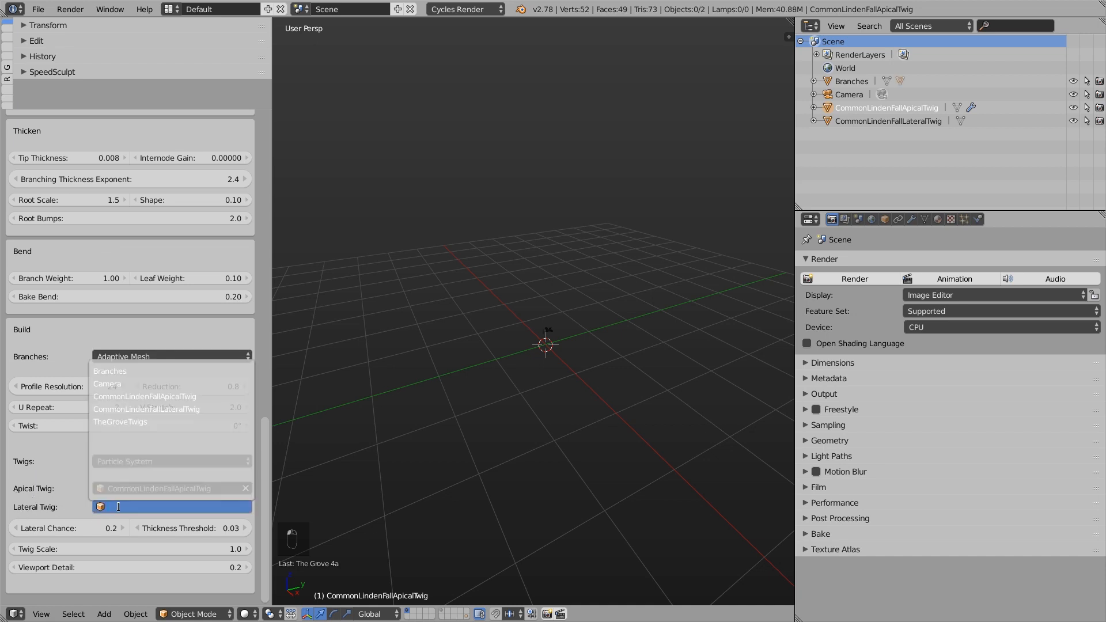
left_click(150, 409)
Set the tree's Quick Start preset to Linden.
scroll(115, 345, "up", 15)
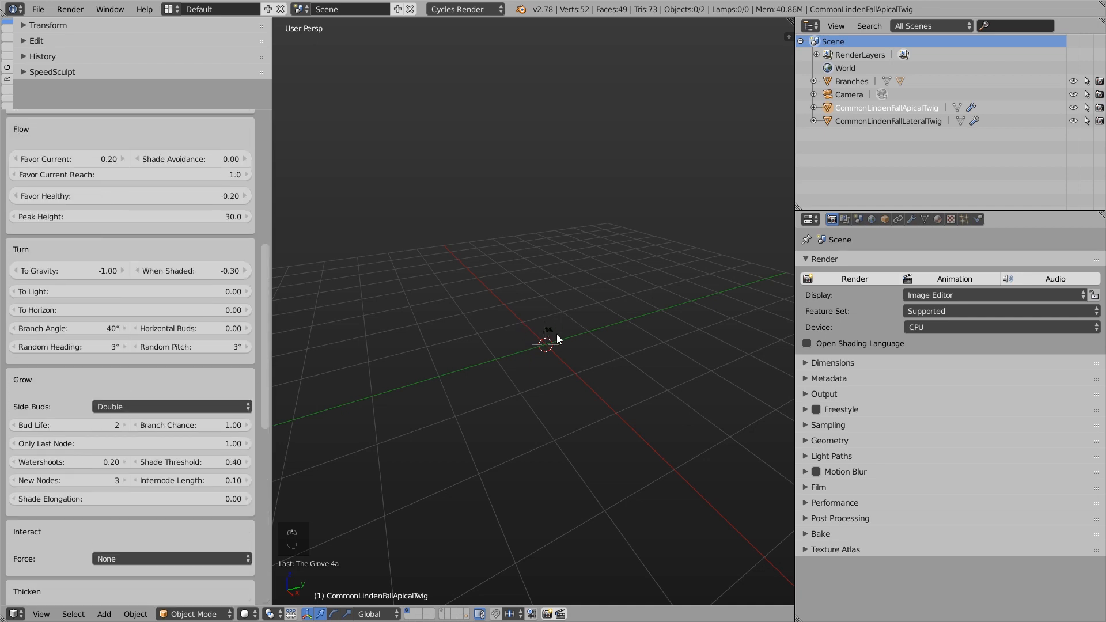
scroll(573, 357, "up", 5)
mouse_move(585, 368)
middle_mouse_down()
mouse_move(581, 320)
mouse_move(659, 335)
mouse_move(580, 347)
middle_mouse_up()
scroll(538, 347, "down", 7)
scroll(552, 374, "down", 5)
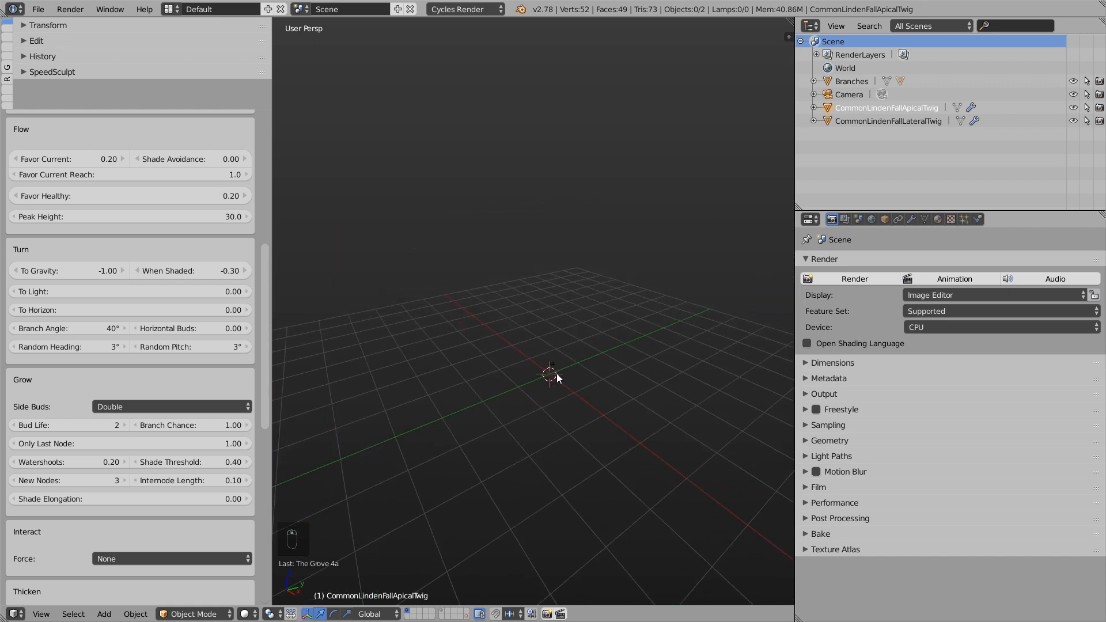
scroll(144, 319, "up", 12)
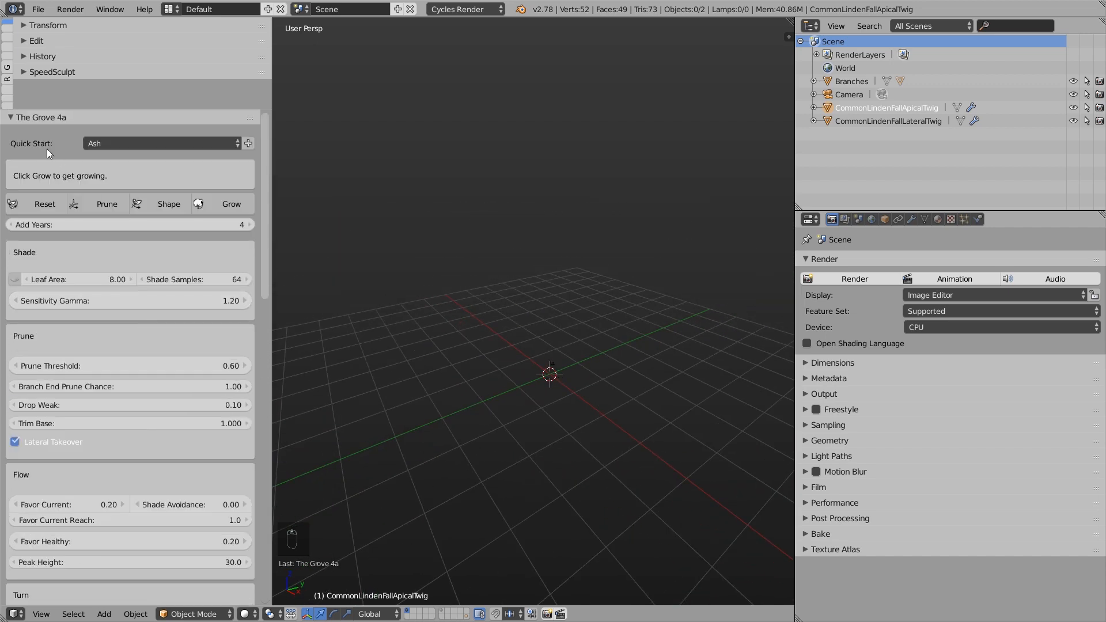
left_click(106, 144)
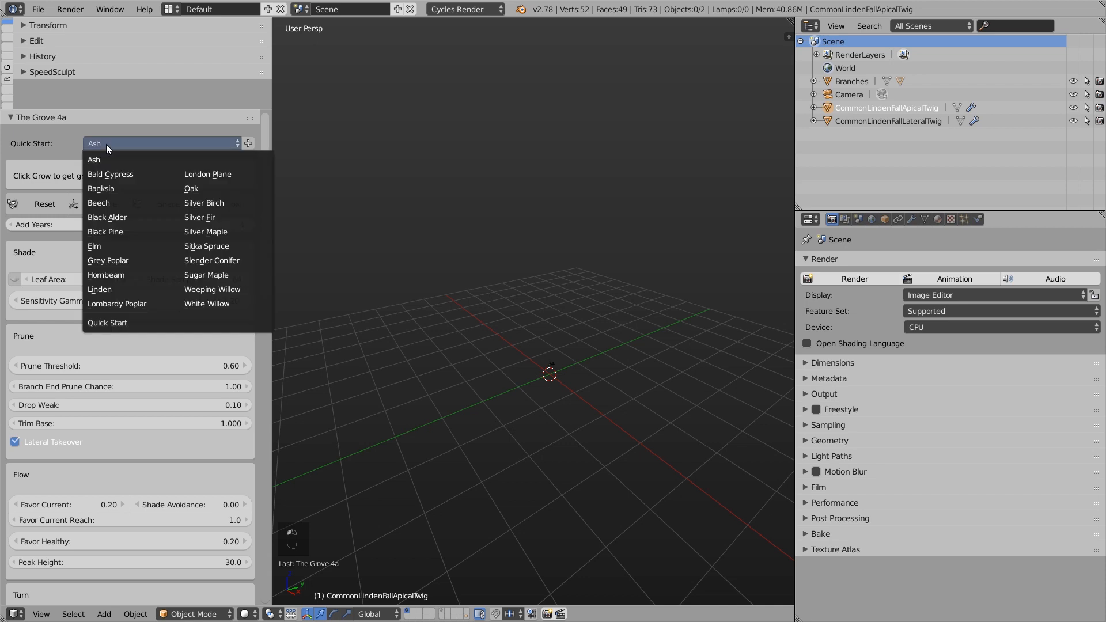
left_click(112, 288)
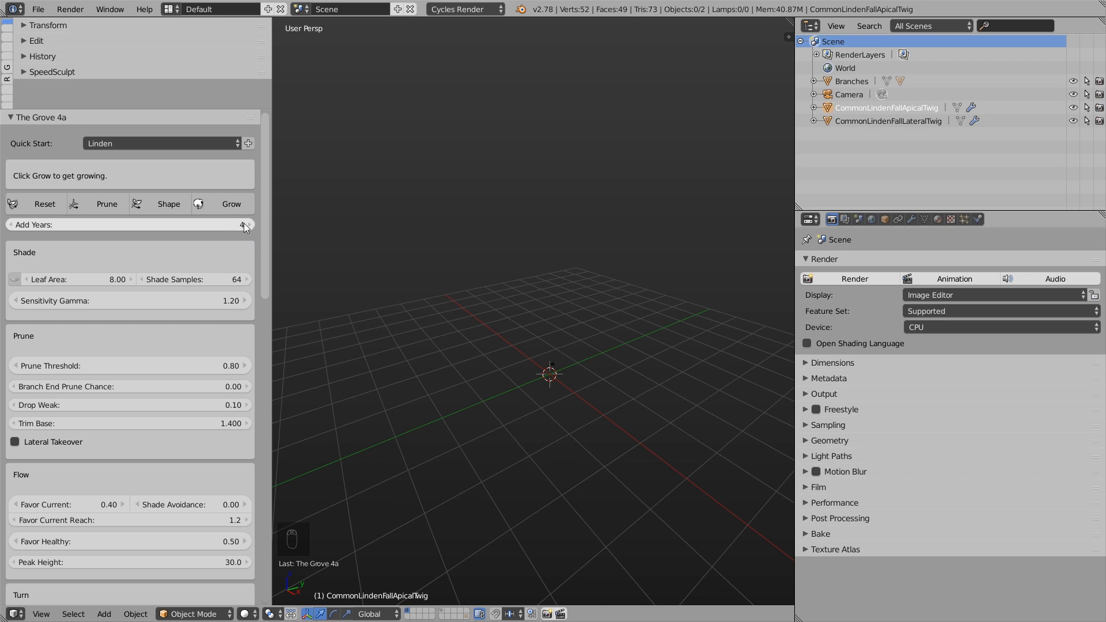
Grow the linden tree three times by 4 years each and view it from the front.
left_click(229, 205)
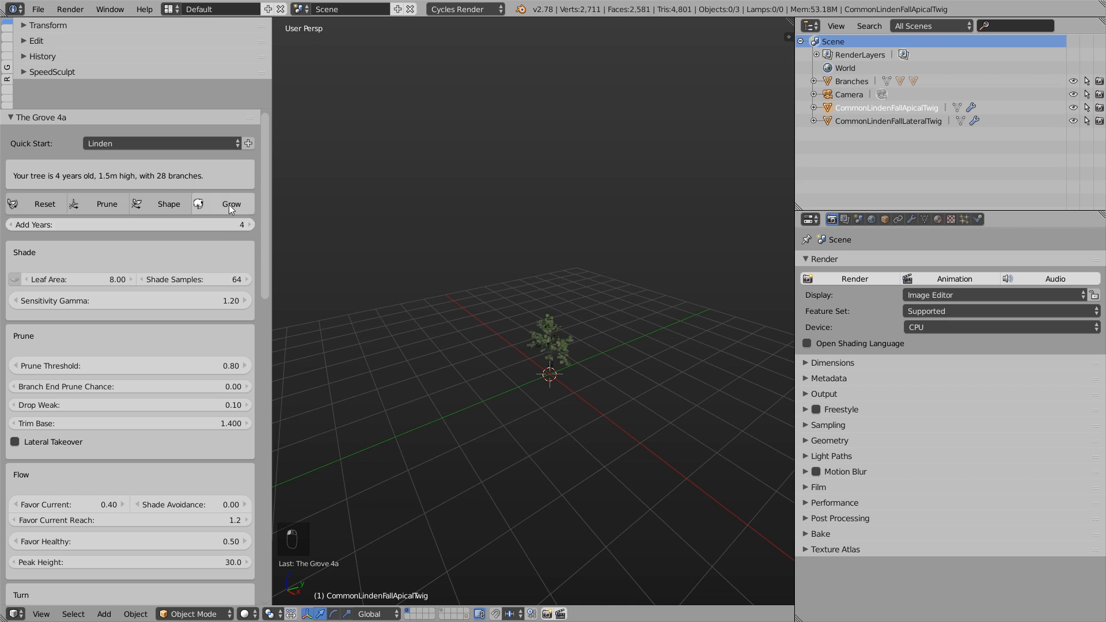
left_click(229, 206)
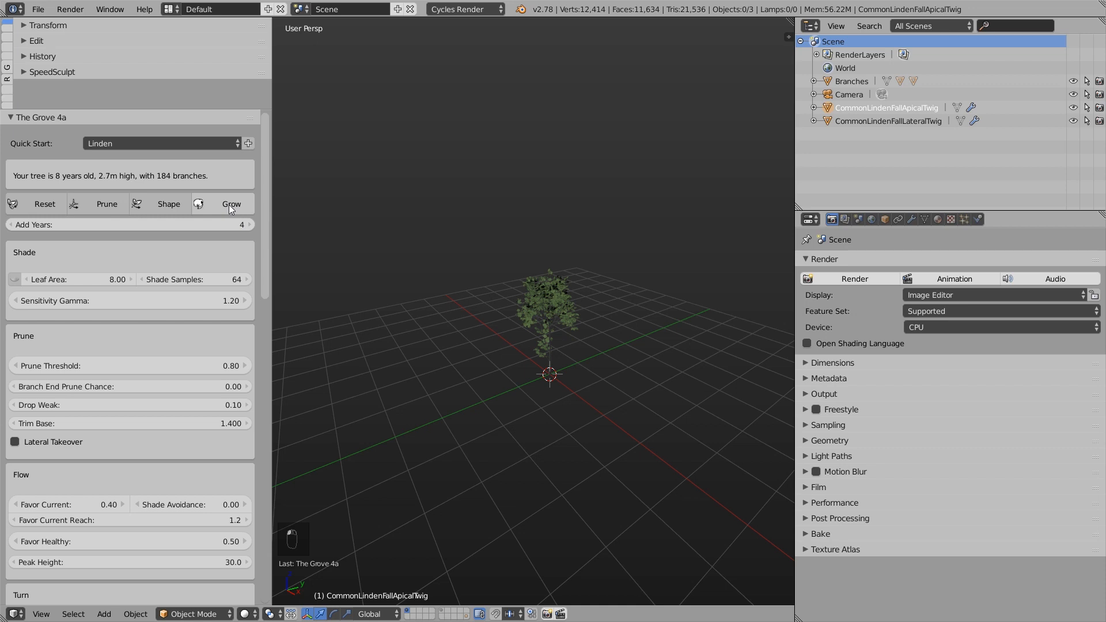
left_click(229, 205)
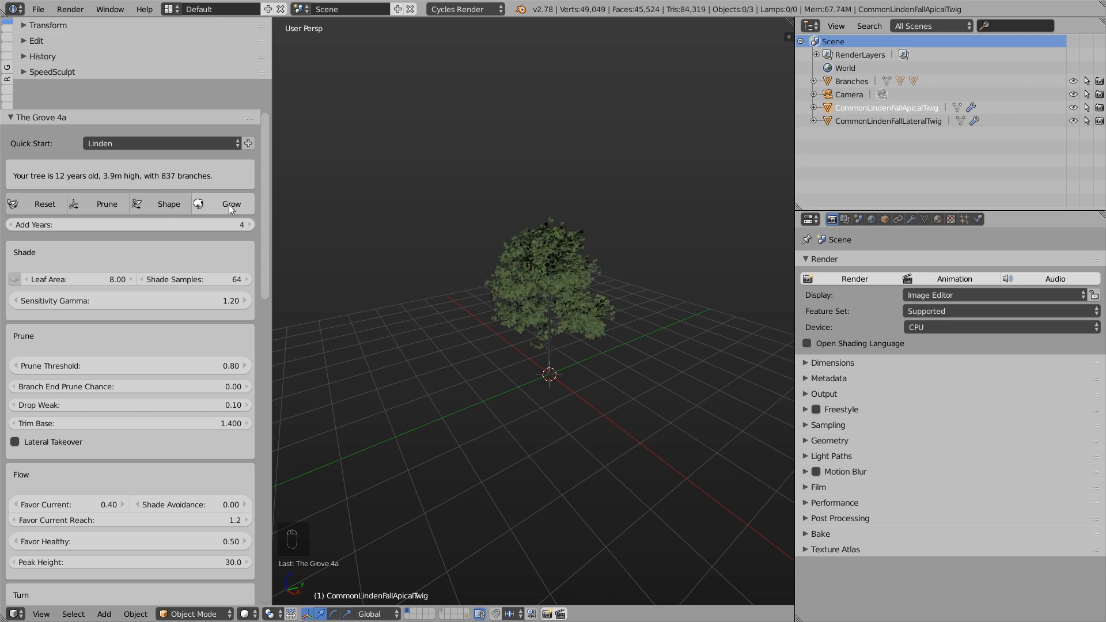
middle_click_drag(449, 345, 524, 340)
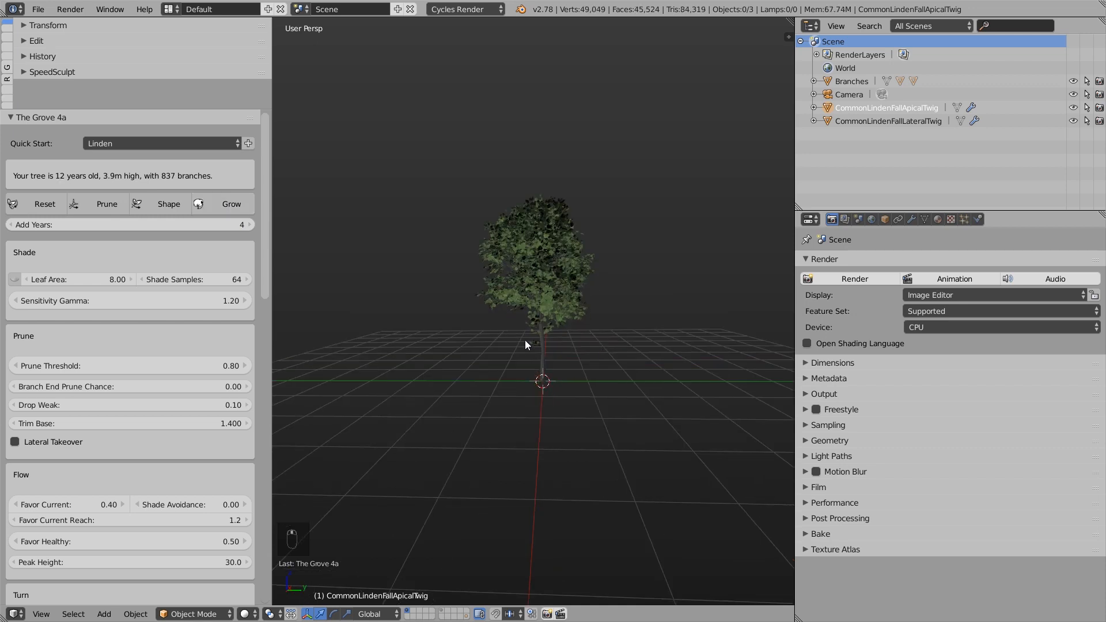
Reset the tree and grow a different variation to 12 years in 4-year increments.
left_click(45, 205)
left_click(243, 205)
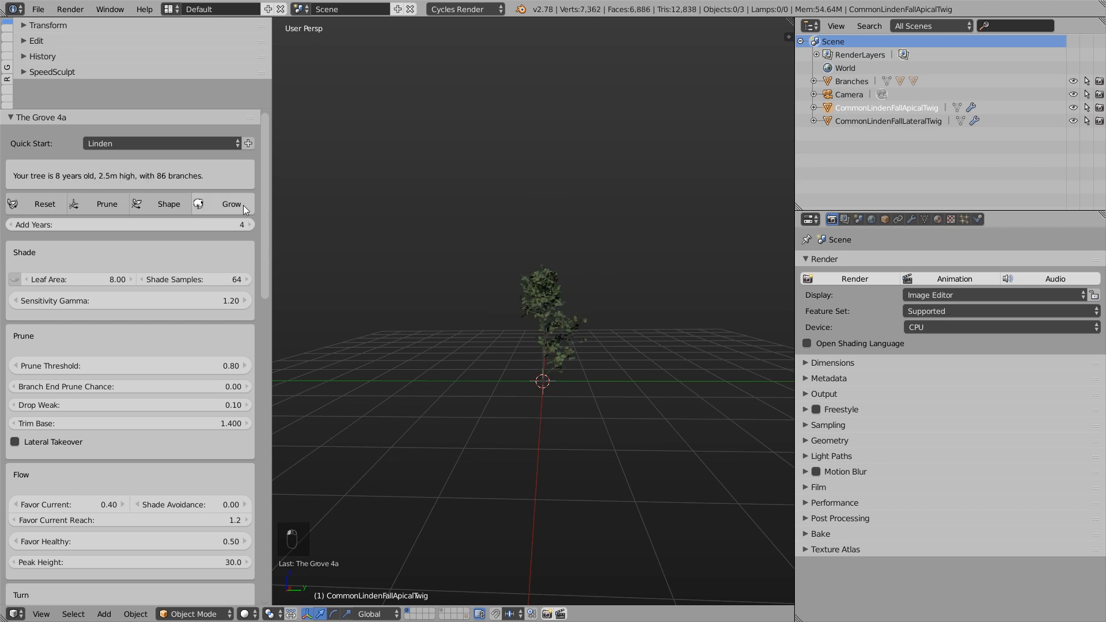
left_click(243, 205)
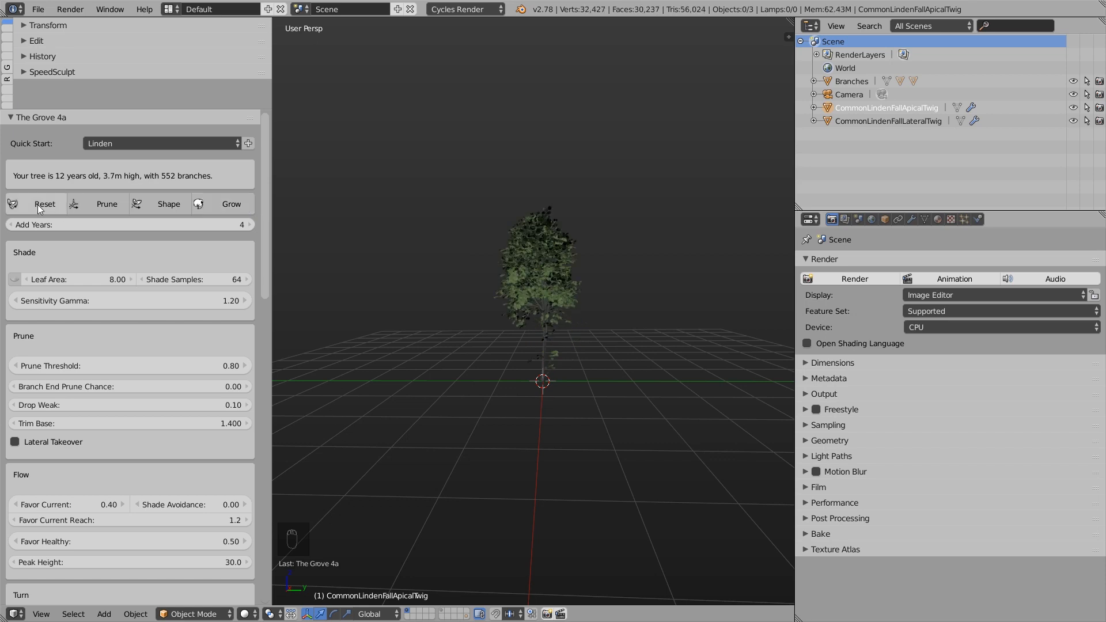
Reset the tree again and grow a new linden to 20 years in five 4-year increments.
left_click(37, 205)
left_click(232, 205)
left_click(233, 206)
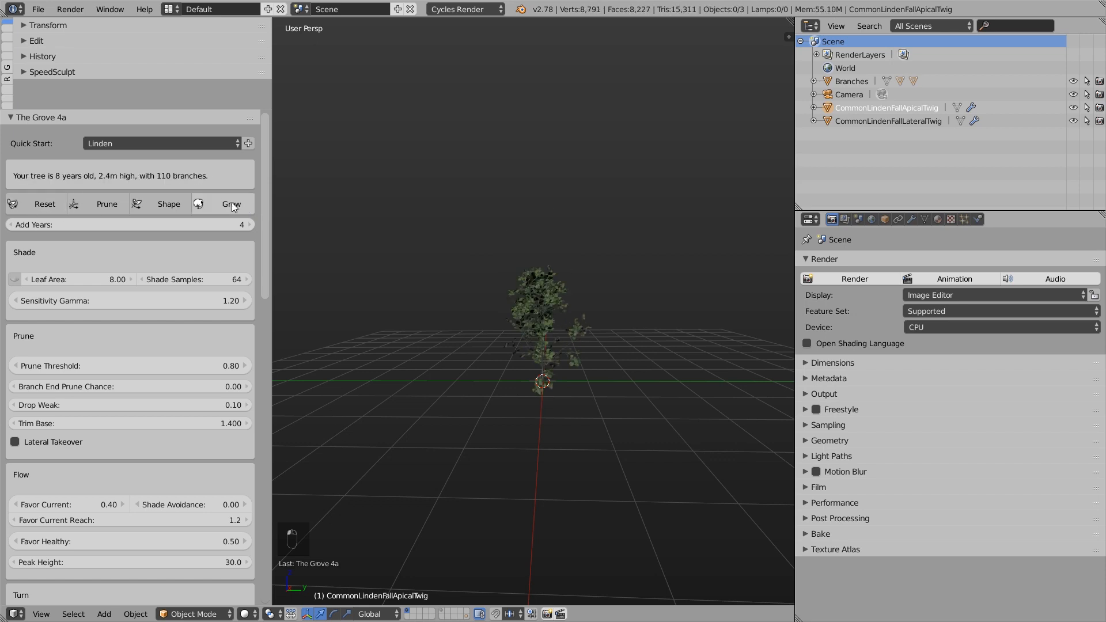
left_click(233, 207)
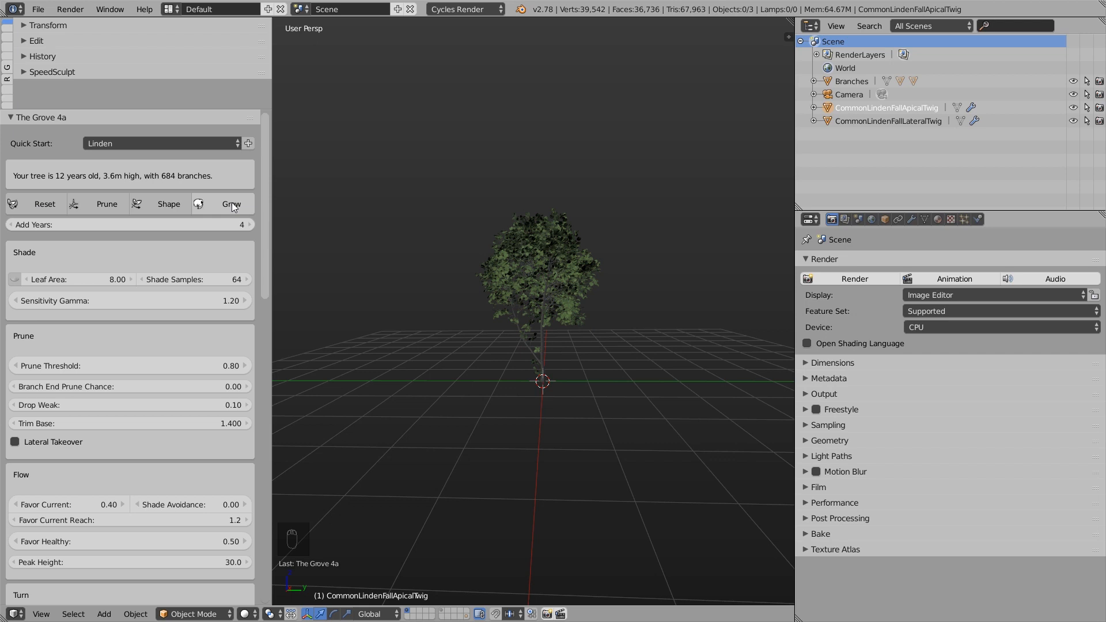
left_click(232, 203)
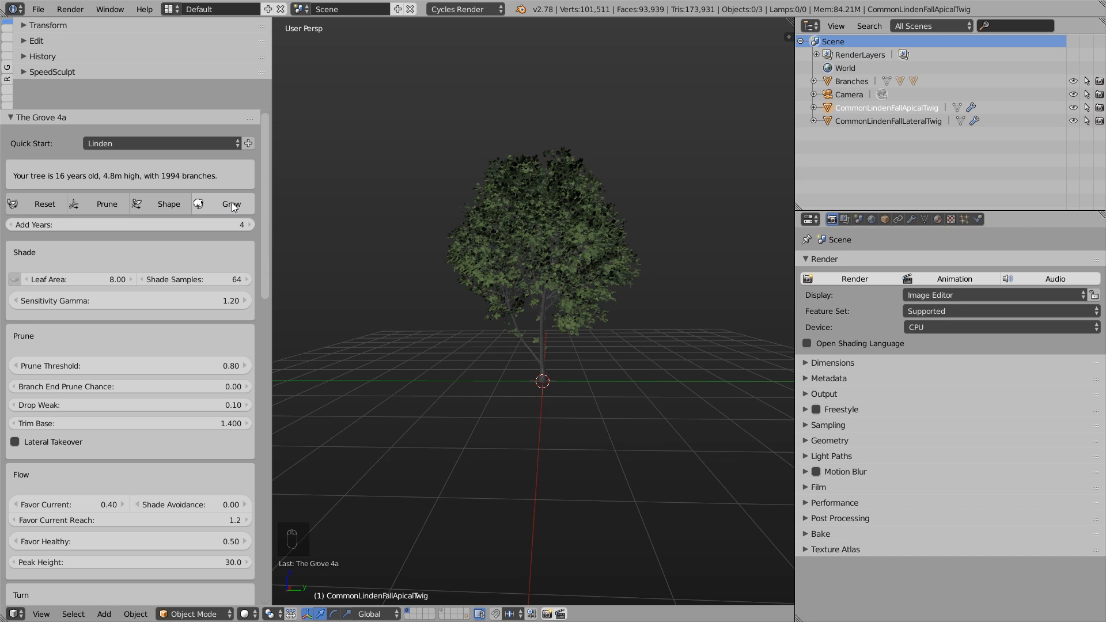
left_click(231, 203)
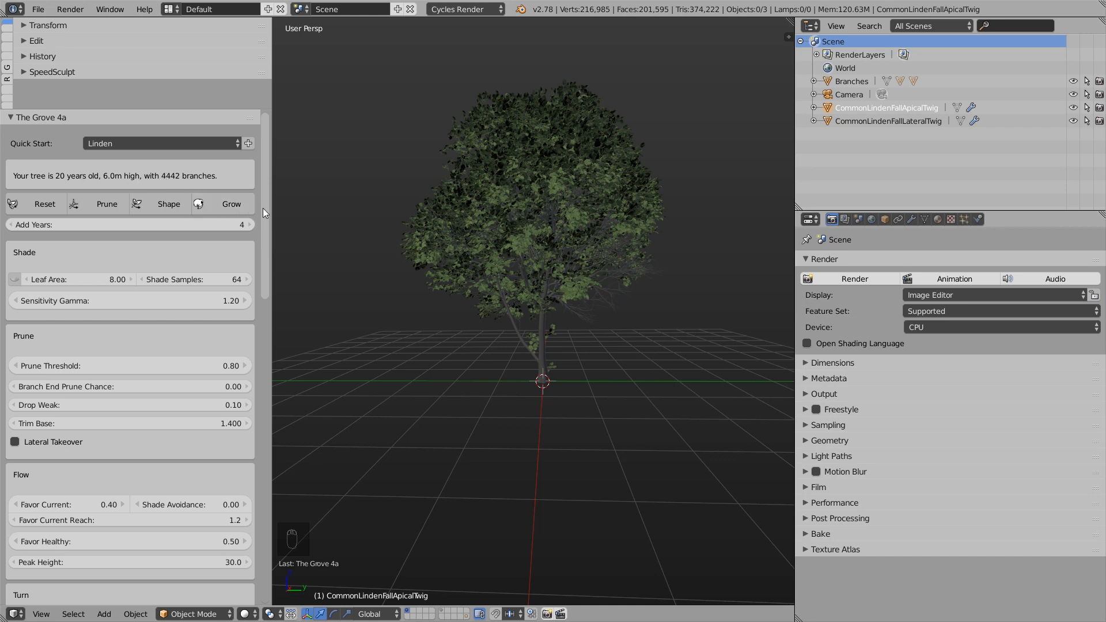
Cut off the low side branch near the trunk's base by drawing a grease pencil stroke across it and reshaping the tree.
scroll(546, 329, "up", 5)
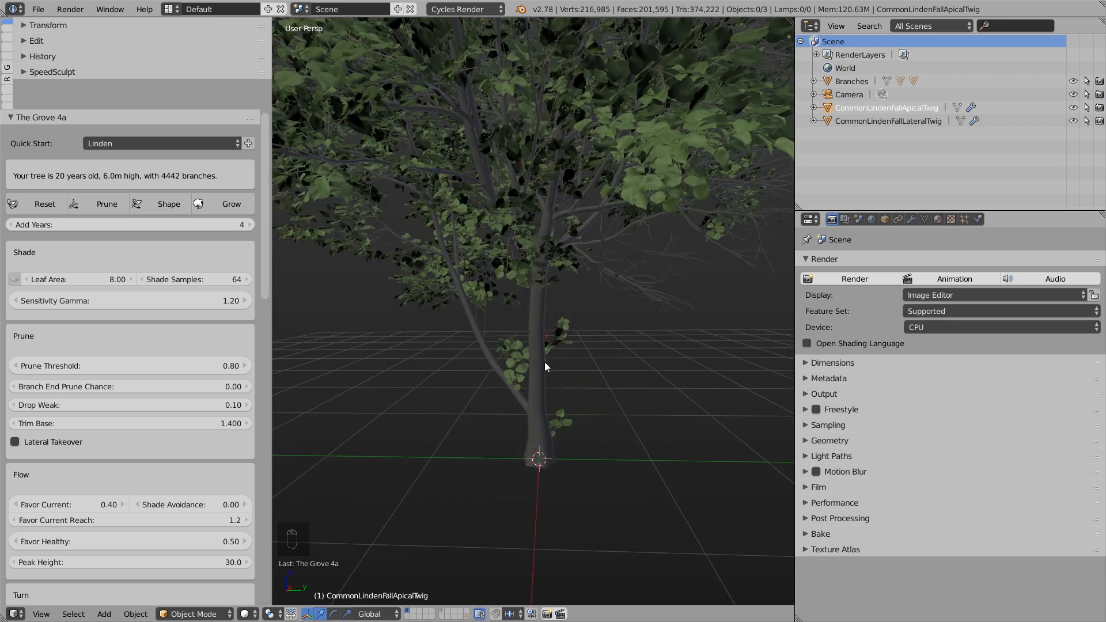
middle_click_drag(537, 396, 492, 358)
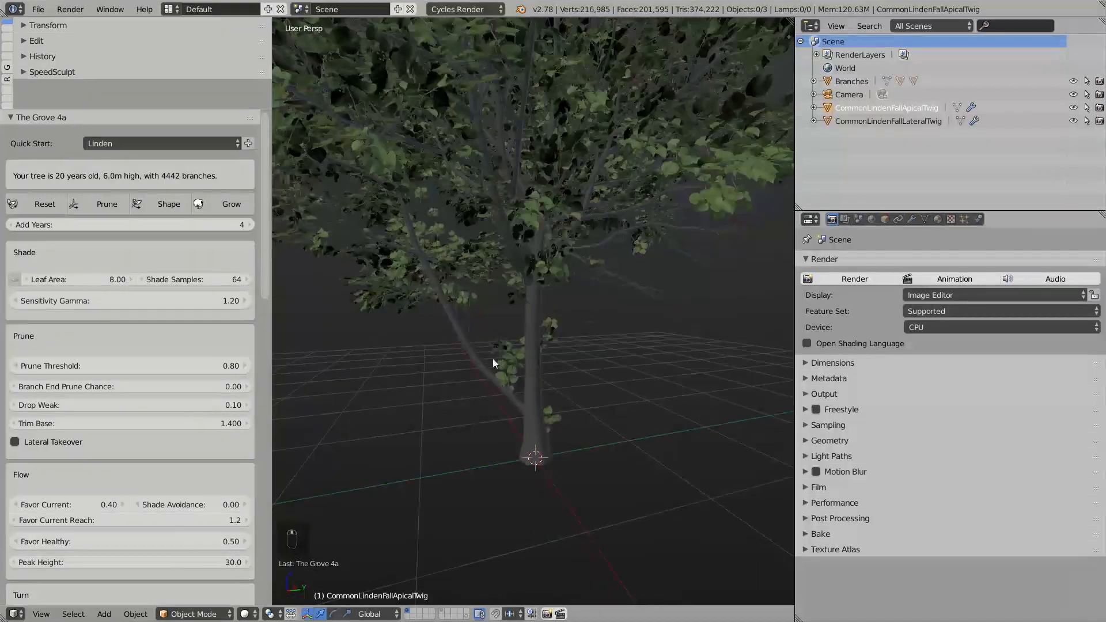
left_click_drag(493, 410, 507, 345)
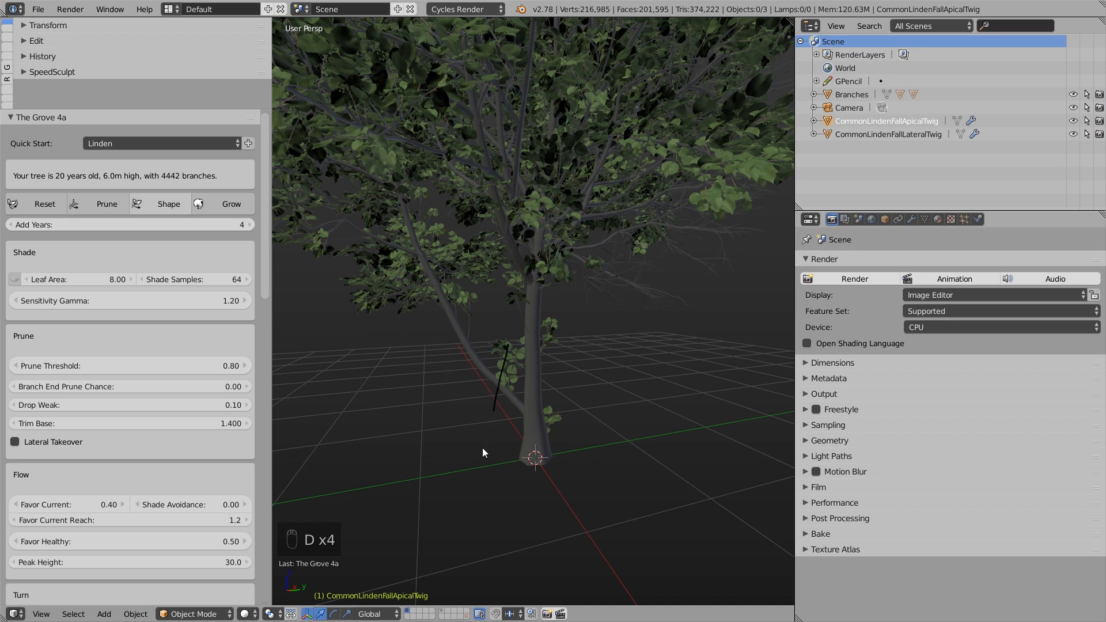
scroll(479, 428, "down", 5)
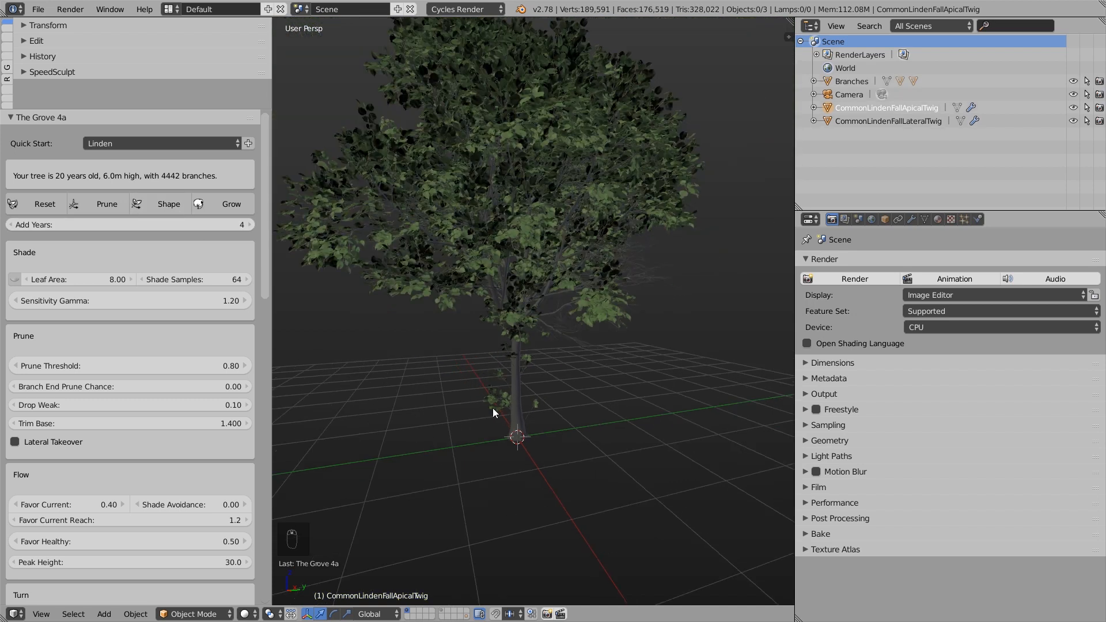
middle_click_drag(474, 384, 550, 431)
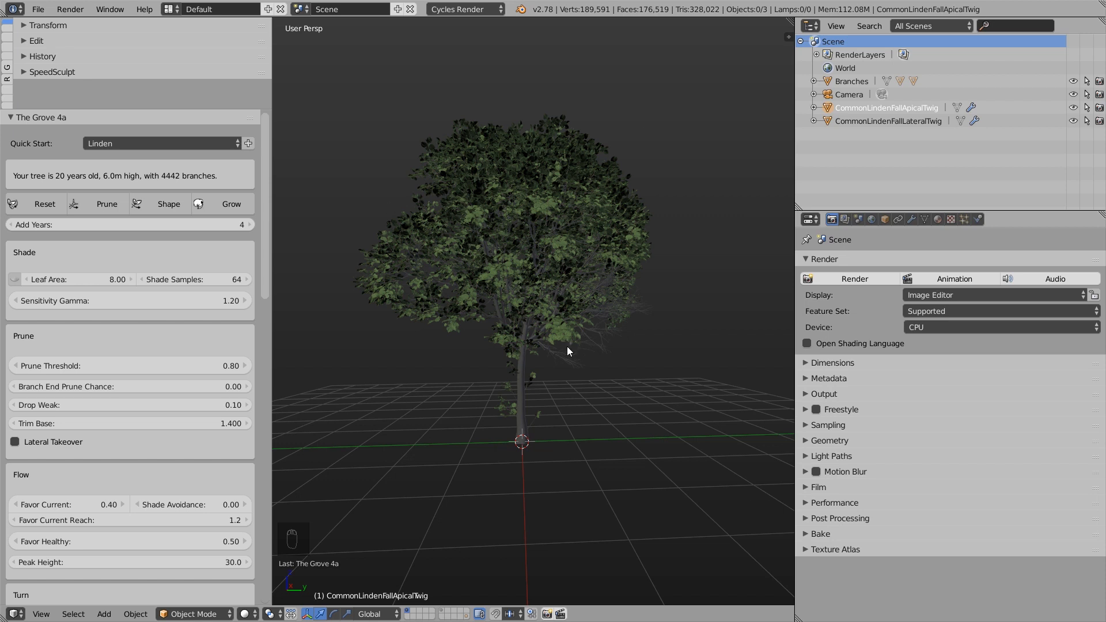
Load the LargeLeavedLinden60 bark texture from TheGroveBarkTexturesPartB into the TheGroveBranches material of the Branches object.
scroll(534, 385, "up", 3)
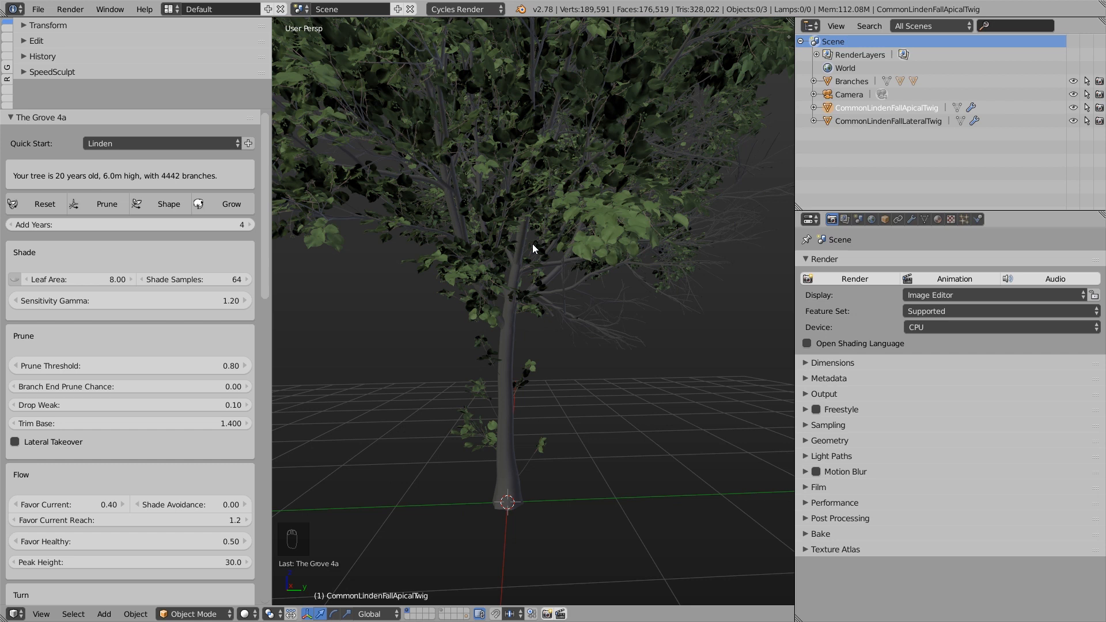
right_click(508, 347)
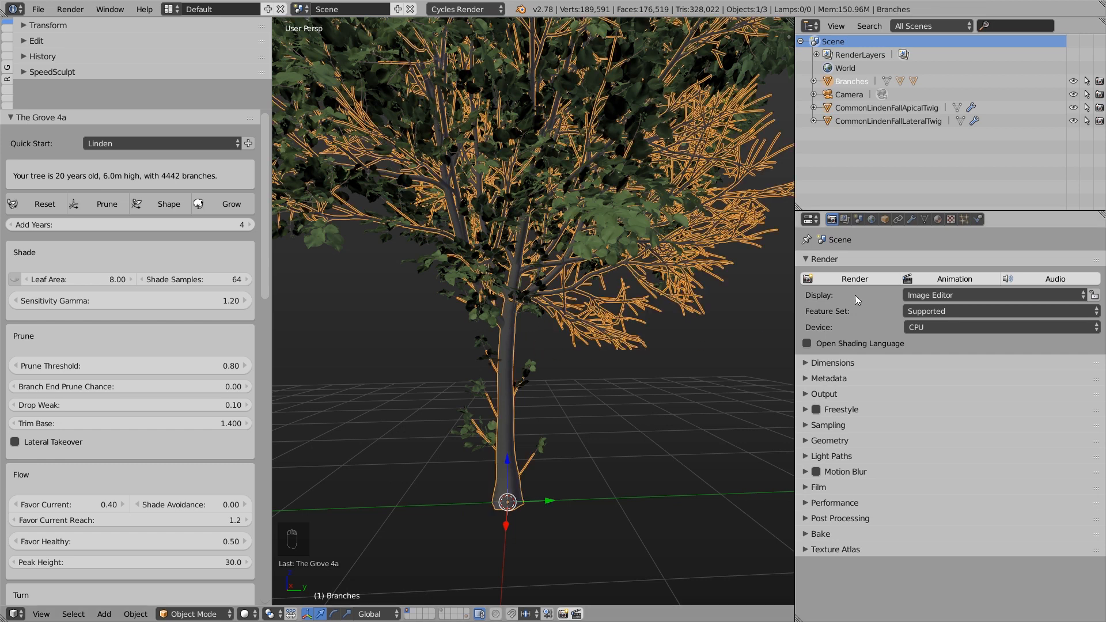
left_click(938, 219)
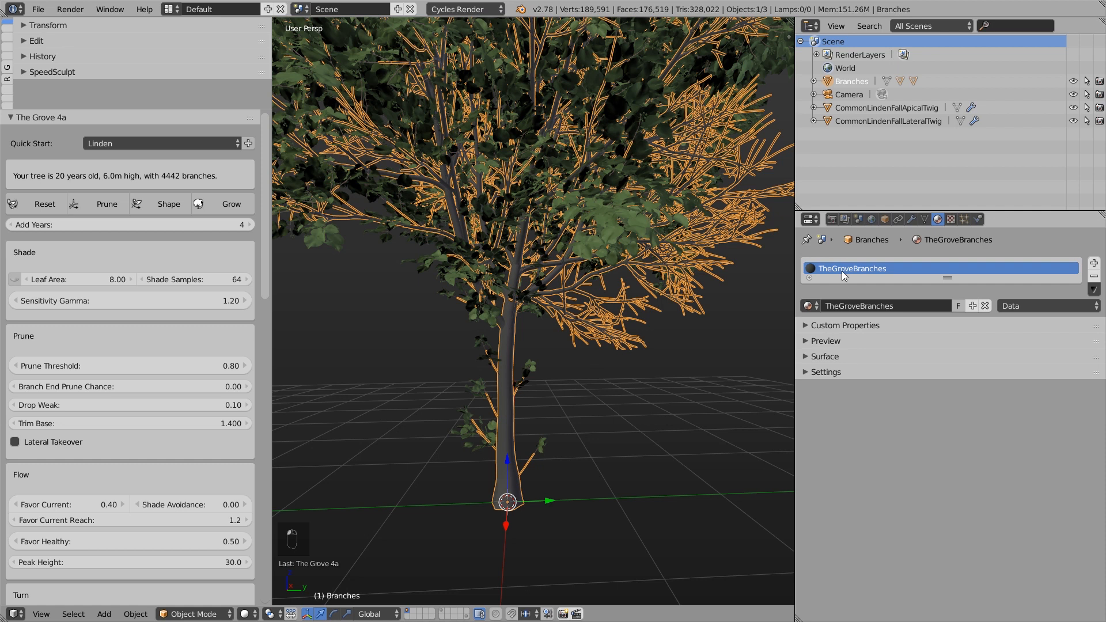
left_click(816, 356)
left_click(924, 375)
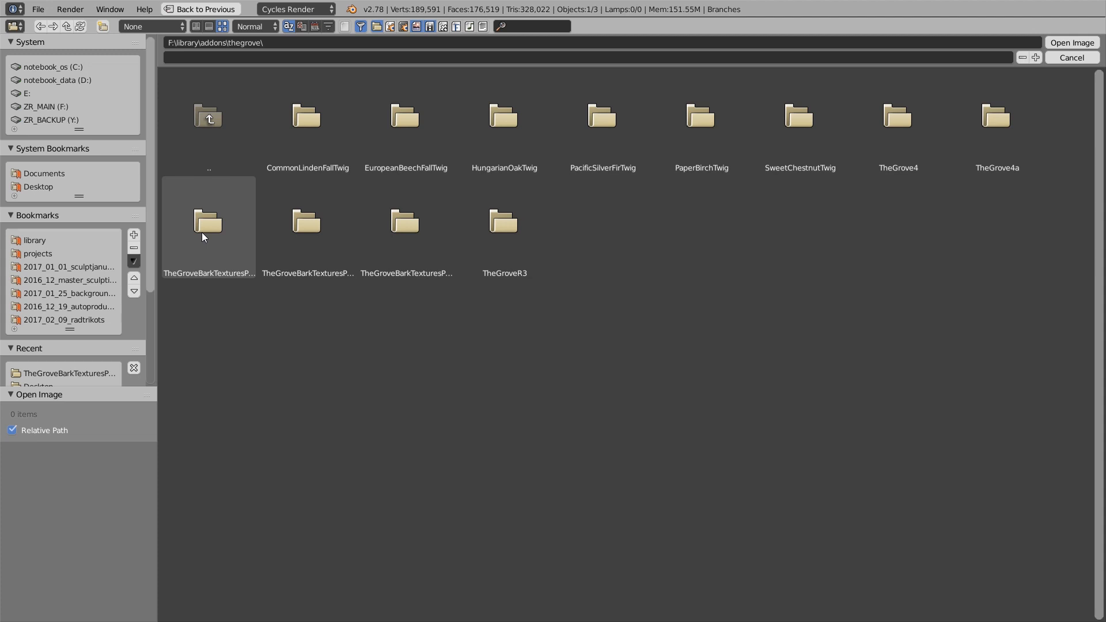
left_click(201, 227)
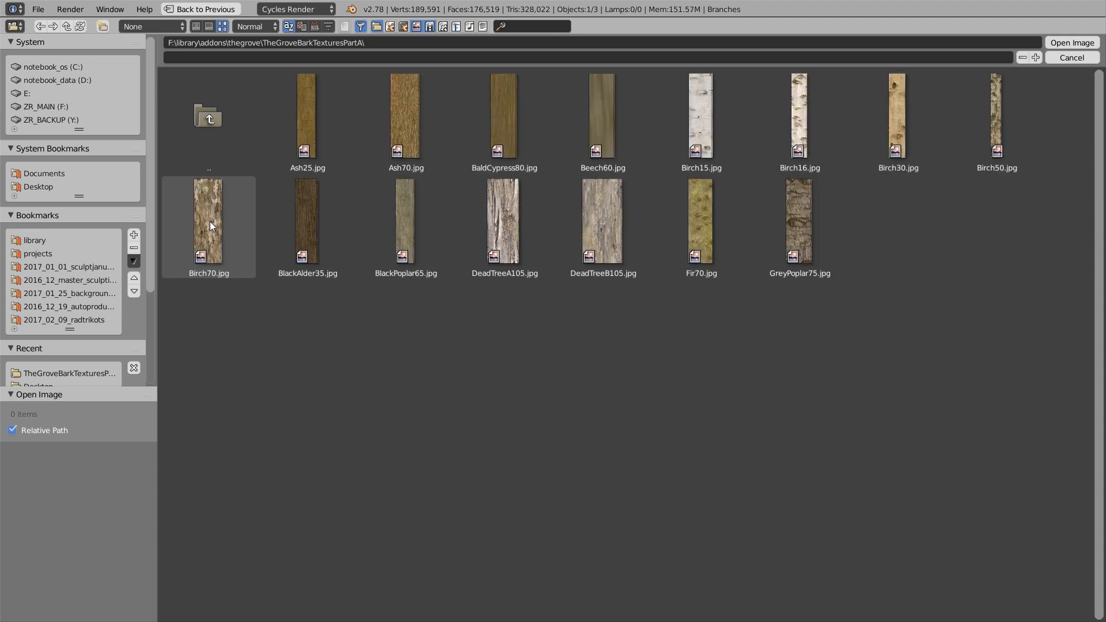
left_click(206, 124)
left_click(344, 247)
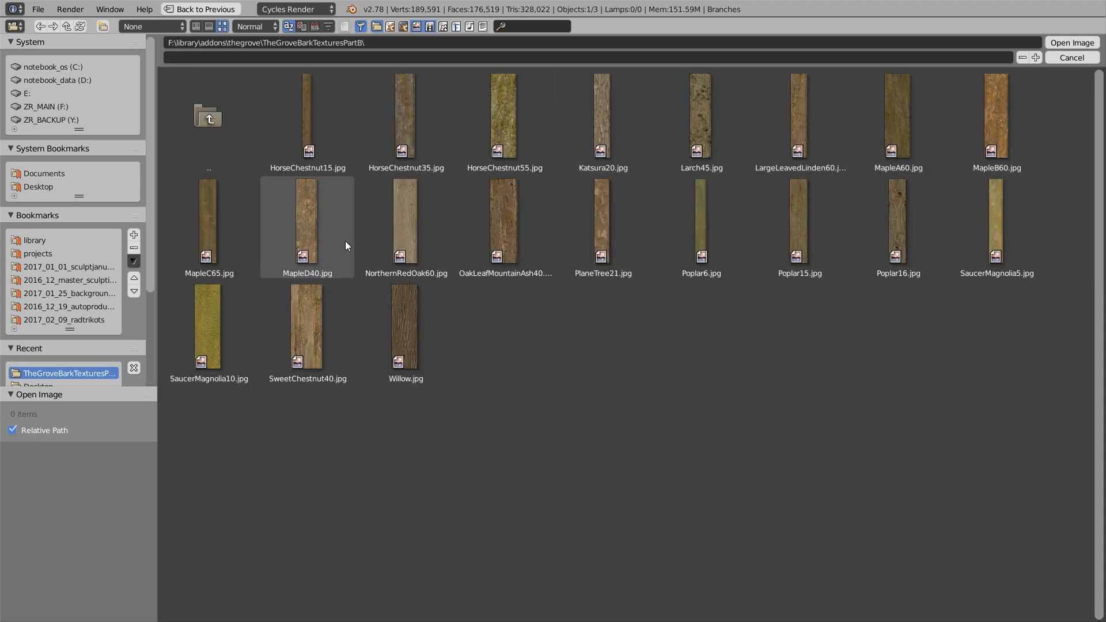
left_click(801, 126)
left_click(1072, 43)
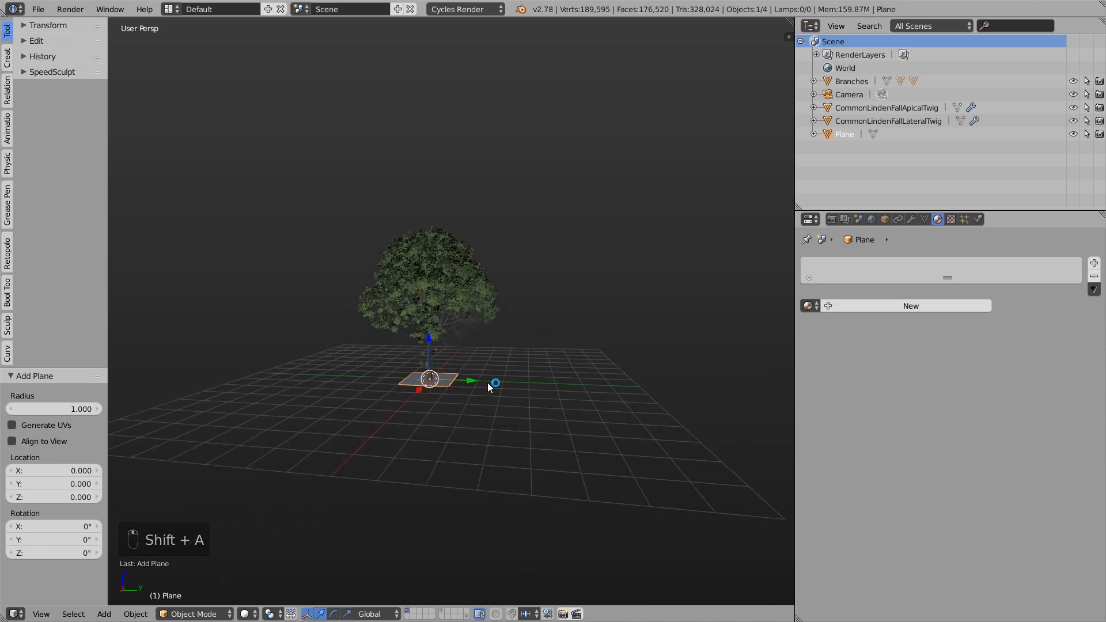
Scale the plane under the tree up by about 12 times to form a large ground.
key("s")
left_click(303, 478)
scroll(427, 416, "up", 5)
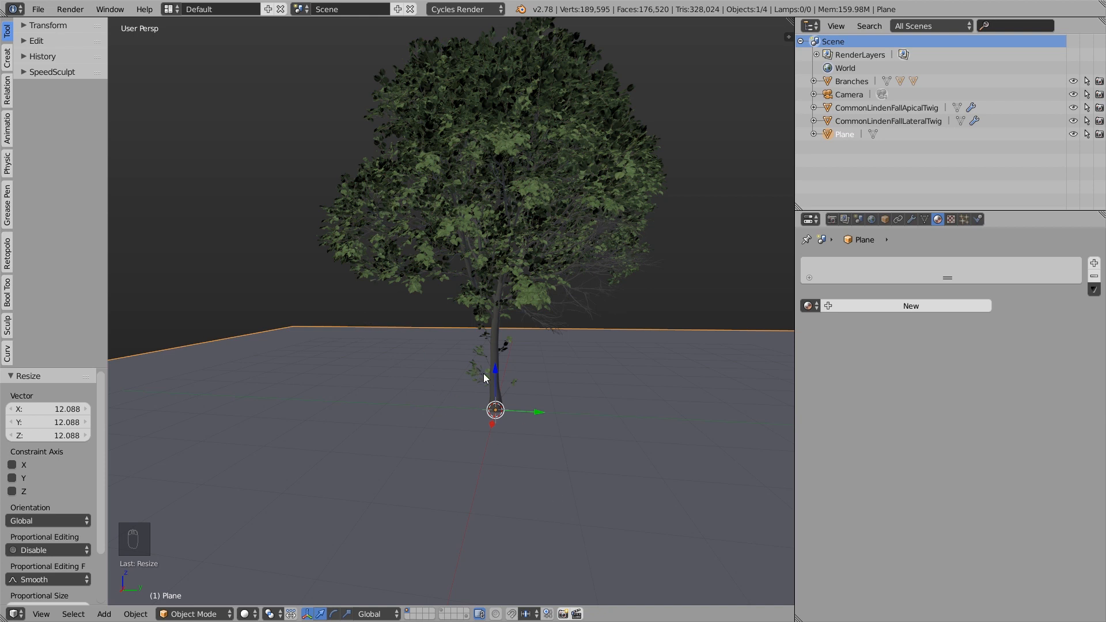
Give the ground plane a new material and turn off its Camera ray visibility in the Cycles settings.
left_click(910, 305)
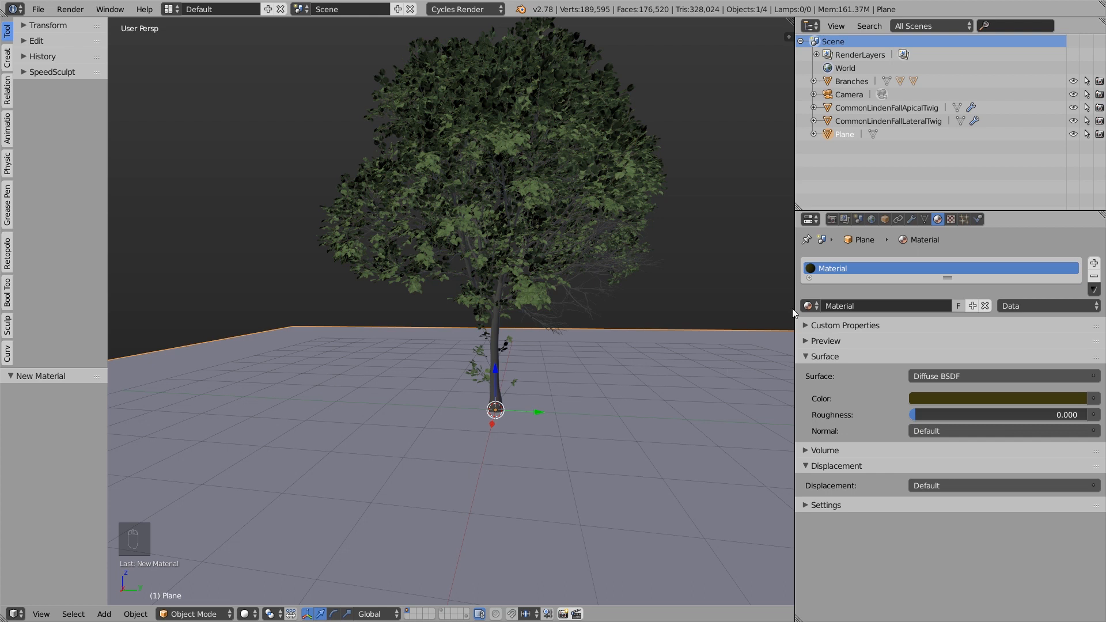
left_click(884, 219)
left_click(839, 454)
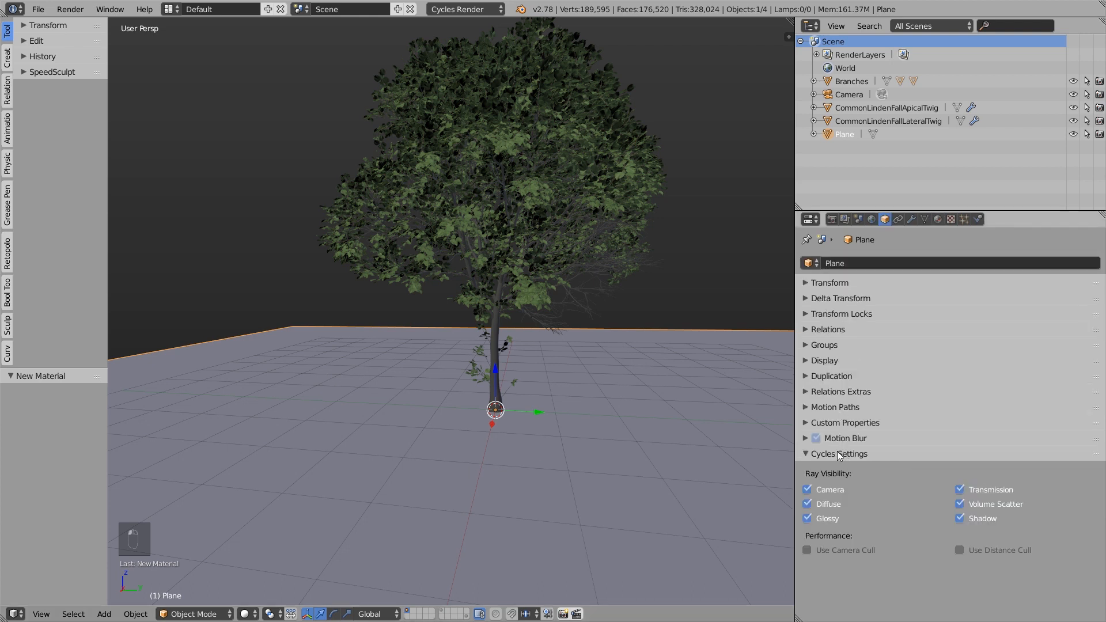
left_click(808, 490)
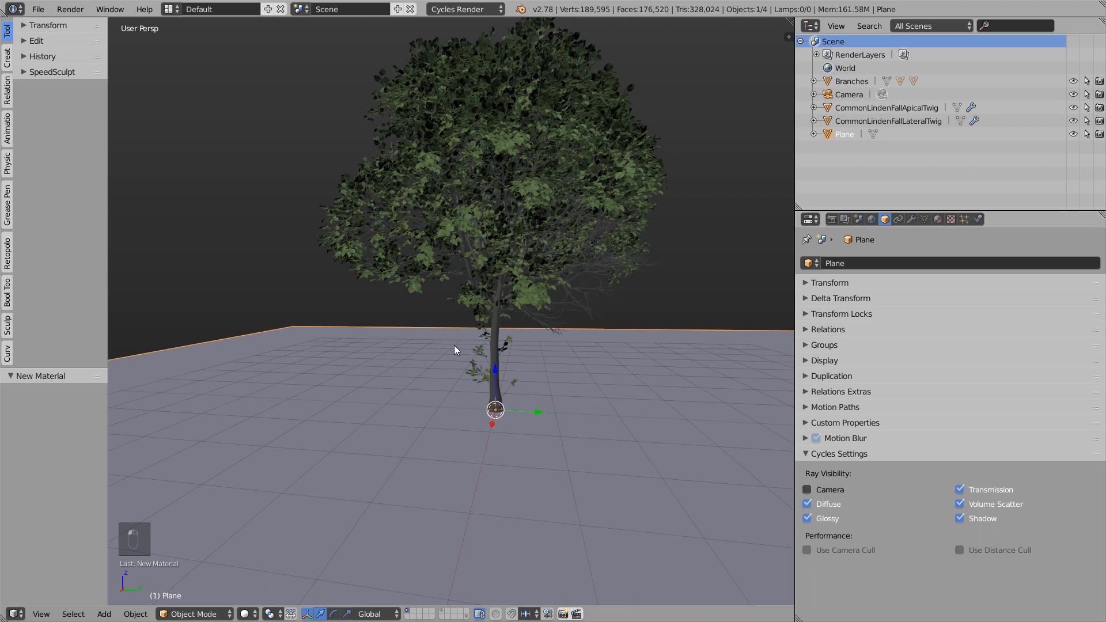
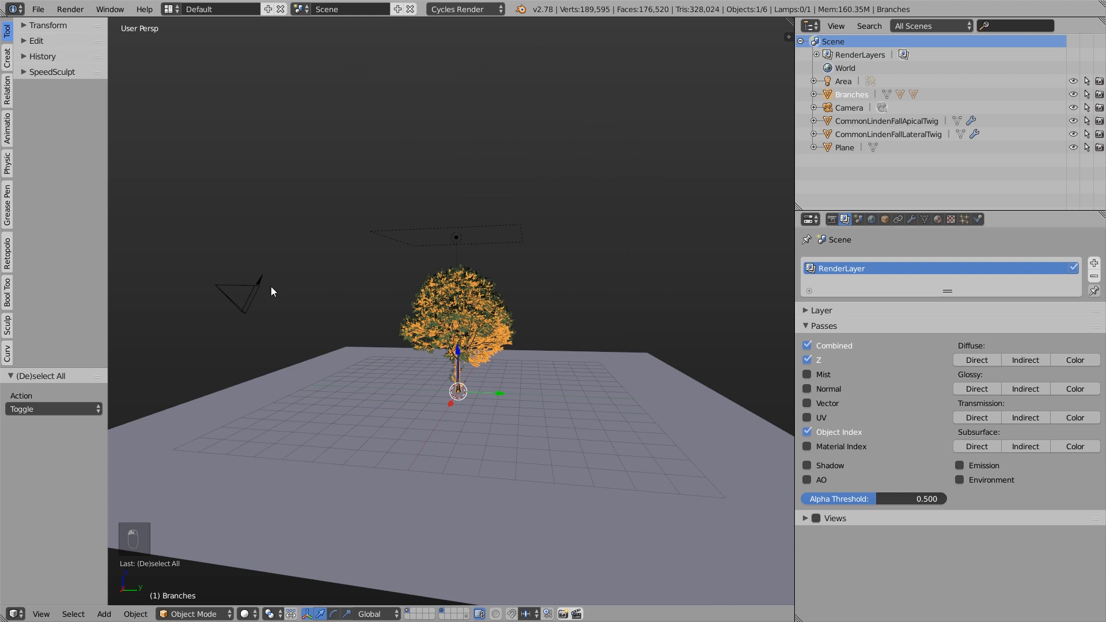
Clear the camera's rotation and location, then rotate it -90° in the right orthographic view so it faces horizontally.
key("alt+r")
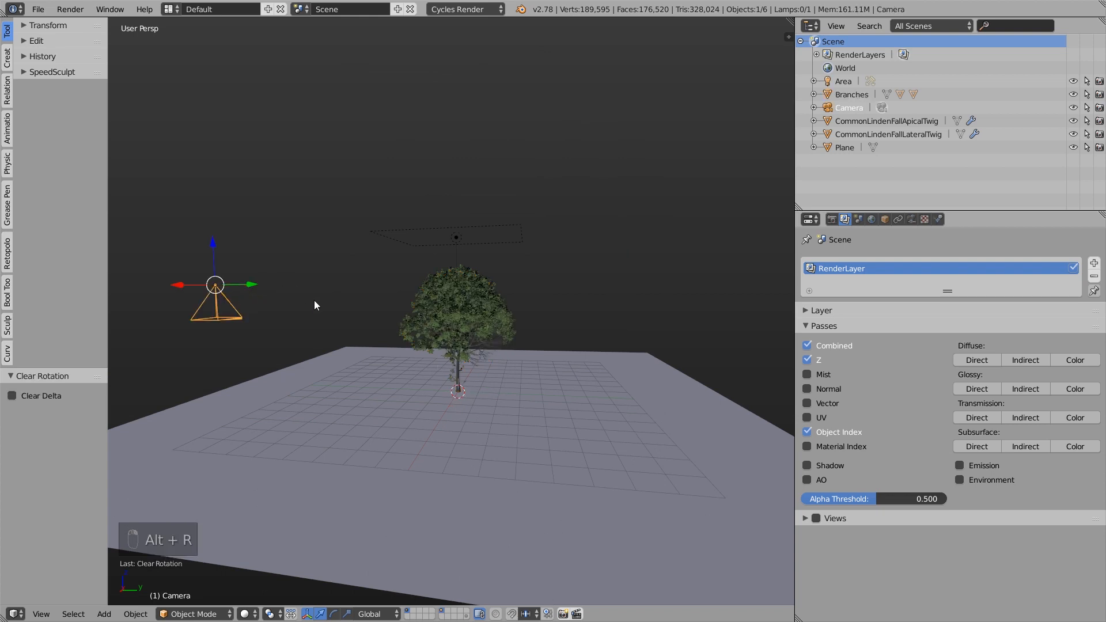
key("alt+g")
key("KP_3")
key("KP_5")
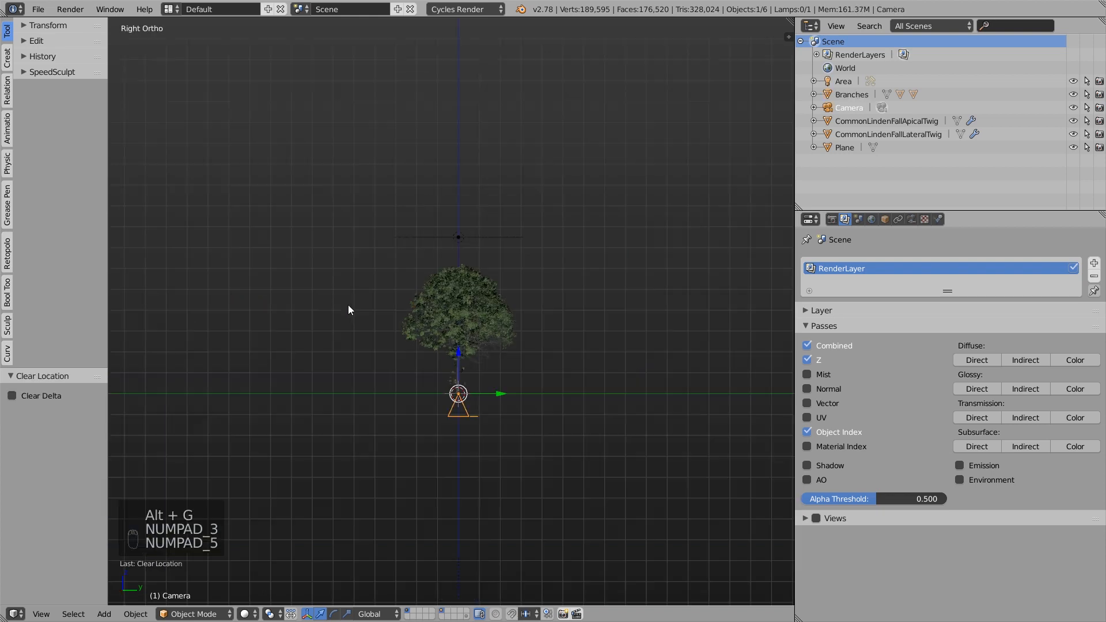
scroll(459, 407, "up", 3)
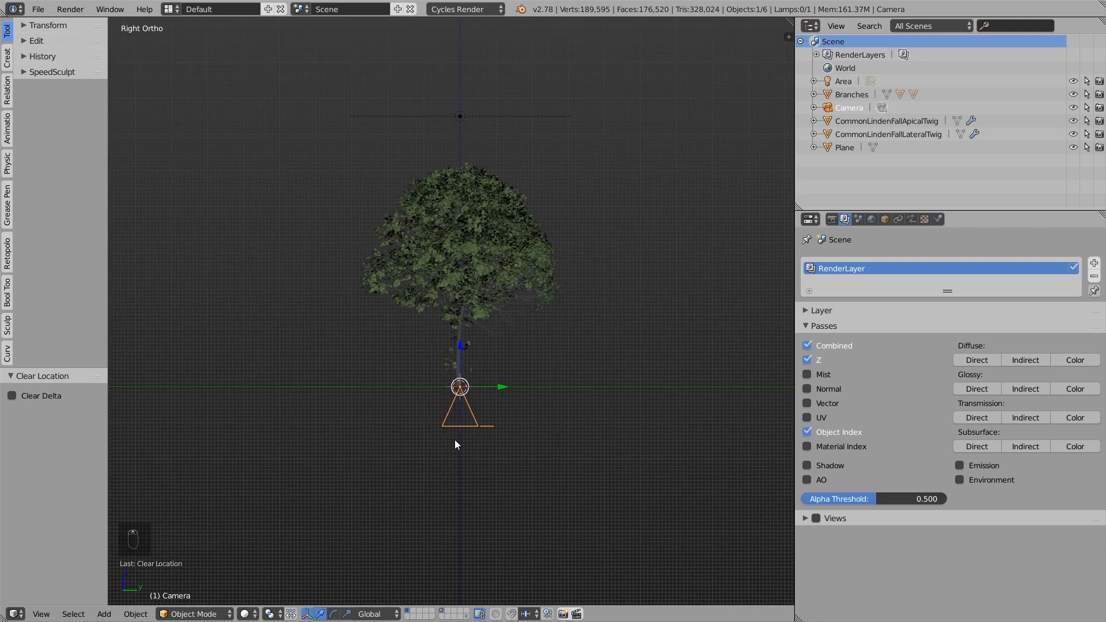
key("r")
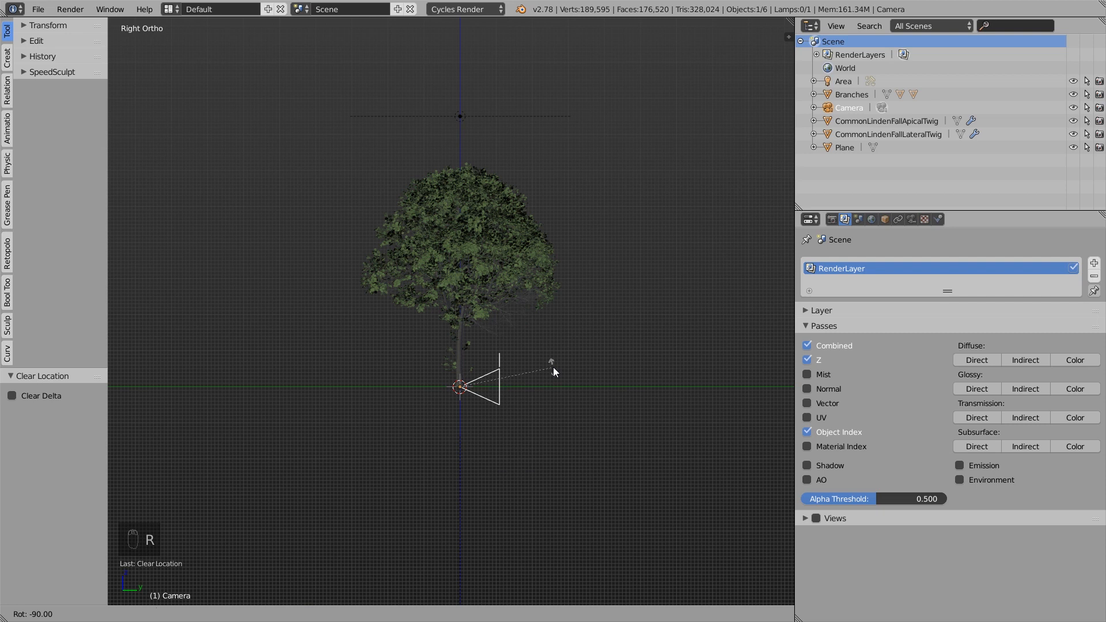
left_click(552, 371)
Move the camera back from the tree by about -11.06 in Y and raise it about 3.6 in Z.
scroll(550, 380, "down", 3)
key("g")
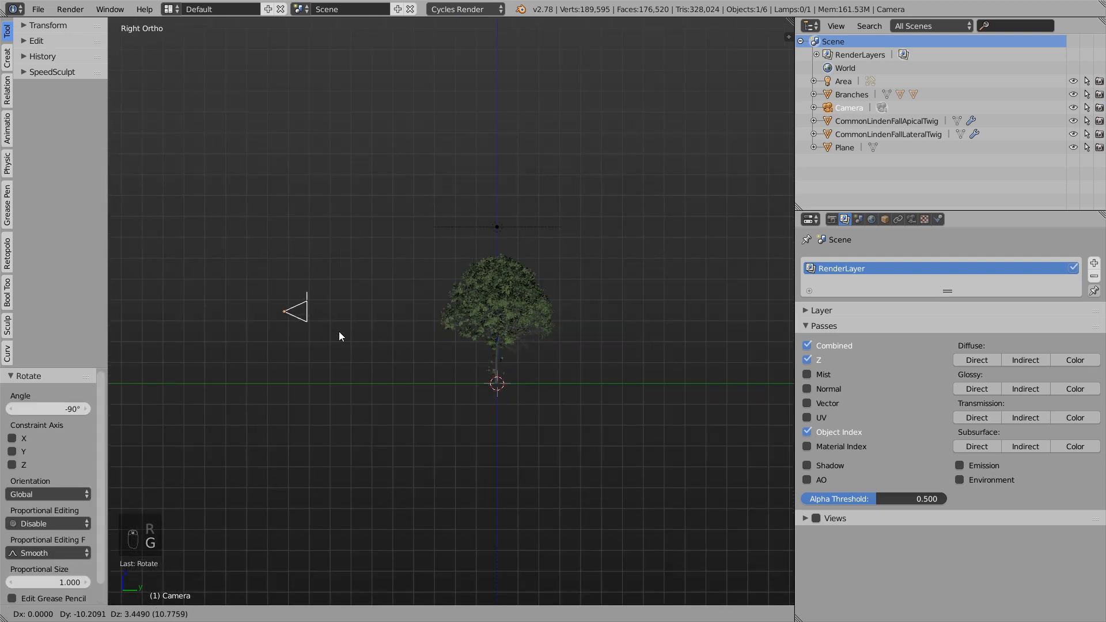
left_click(331, 335)
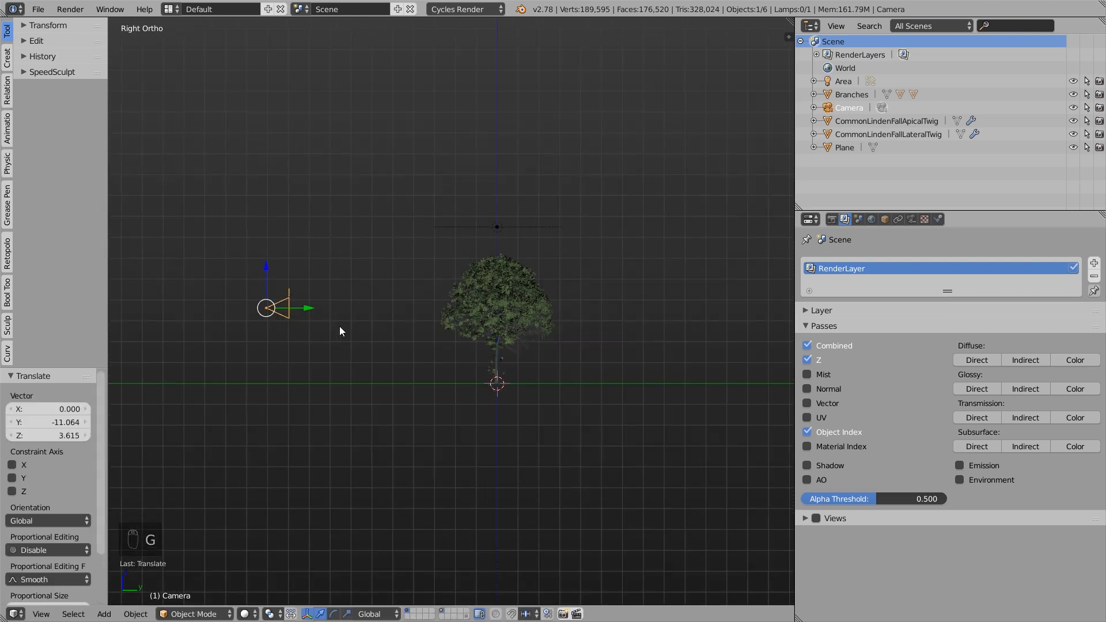
Switch the camera to Orthographic, look through it, and set its orthographic scale to 6.304.
left_click(913, 219)
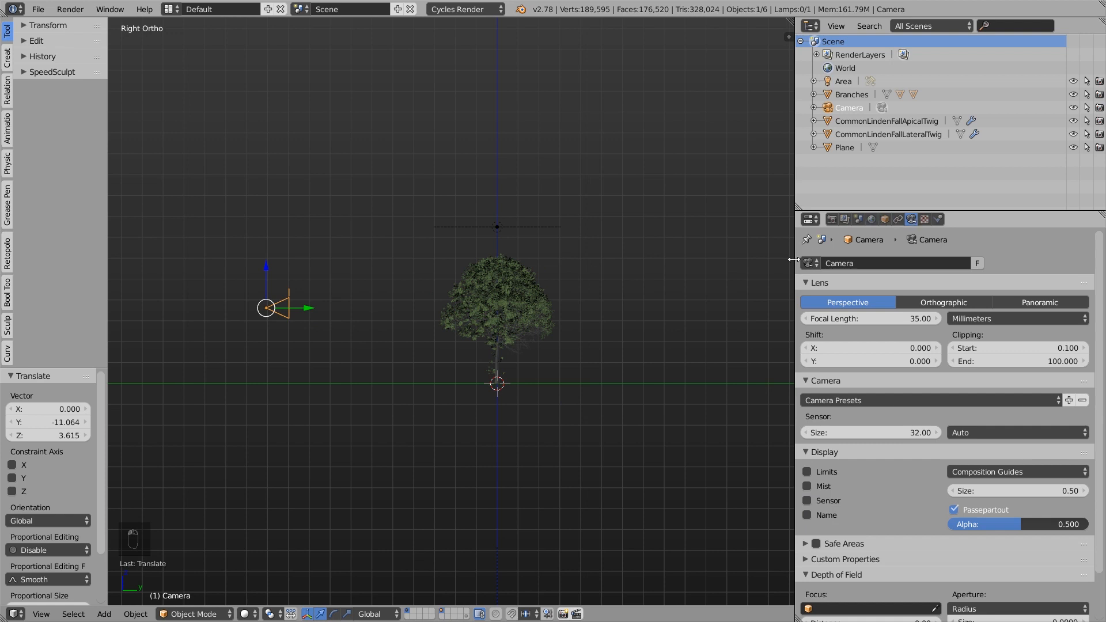
left_click(924, 300)
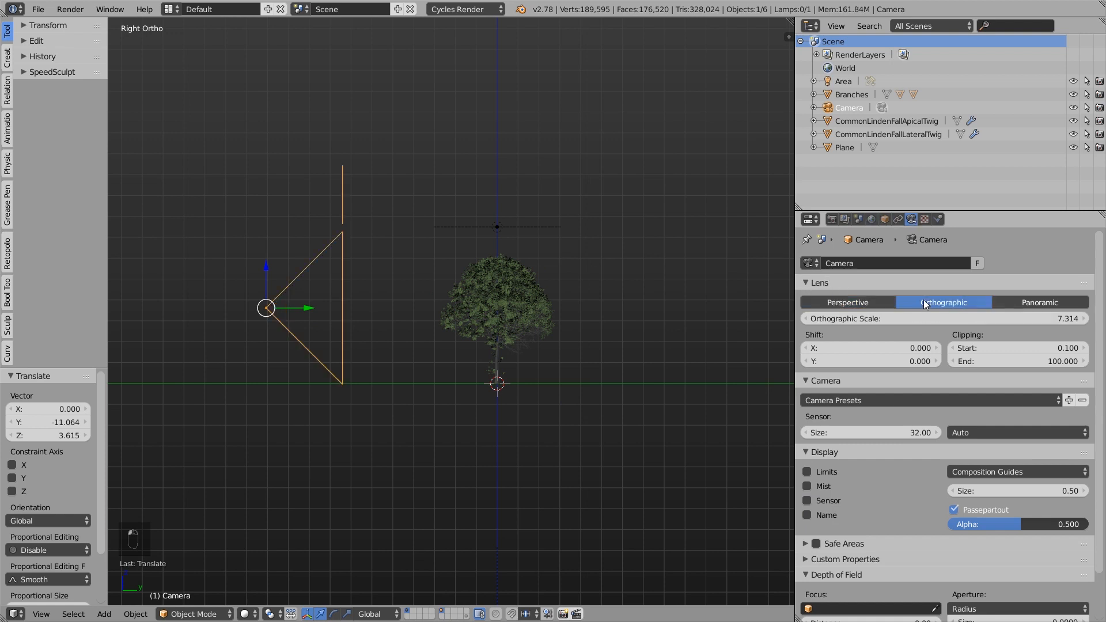
key("KP_0")
left_click_drag(874, 322, 829, 322)
Align the camera frame's lower edge with the trunk's base and set a render border around the tree.
scroll(550, 368, "up", 1)
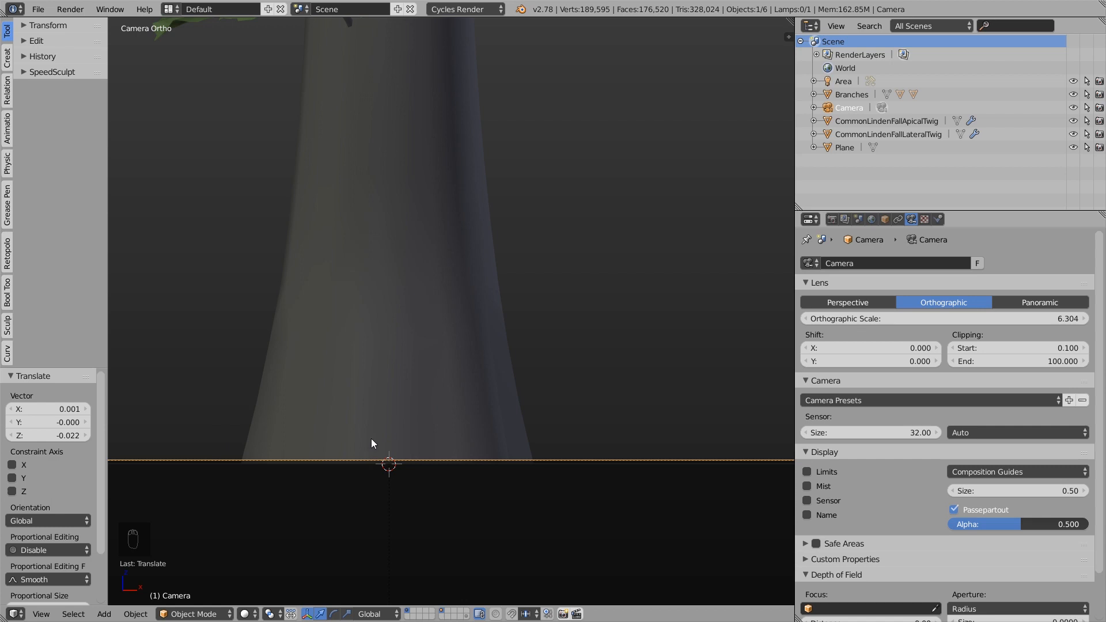
scroll(372, 436, "down", 11)
scroll(372, 434, "down", 5)
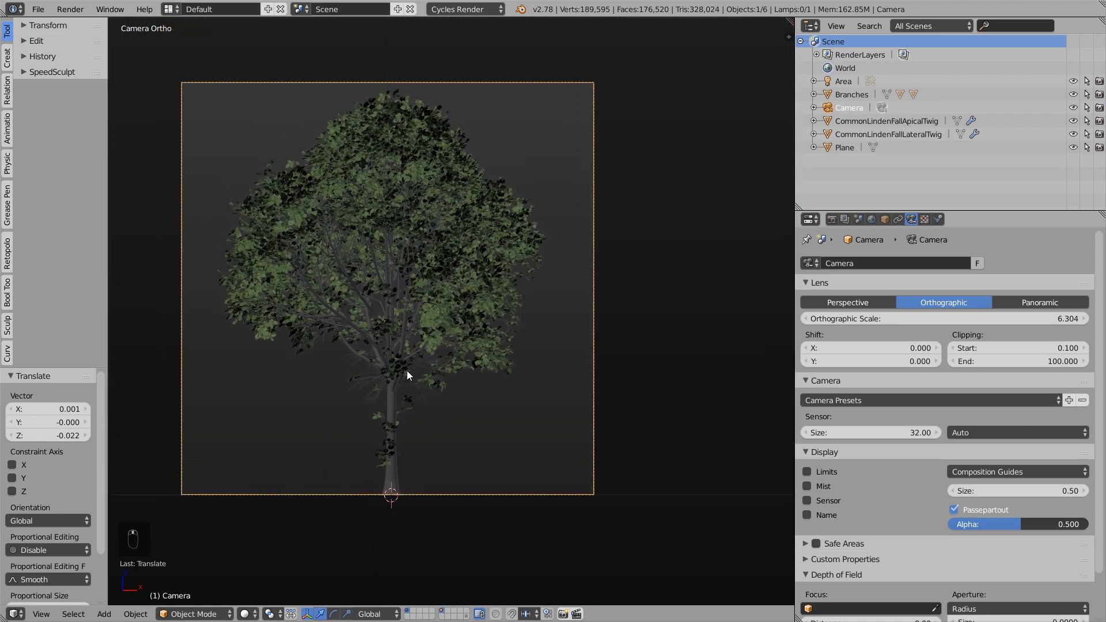
key("ctrl+b")
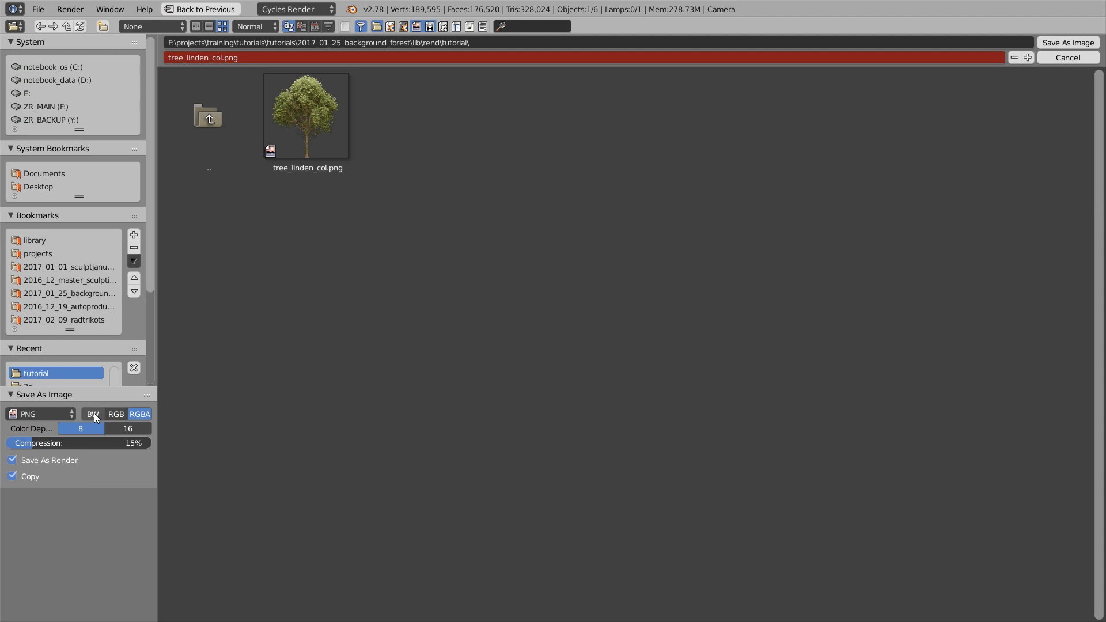
Save the rendered branch mask as the BW PNG tree_linden_mask.png and leave the render view.
left_click(93, 413)
left_click(213, 57)
left_click_drag(214, 56, 314, 52)
type("mask")
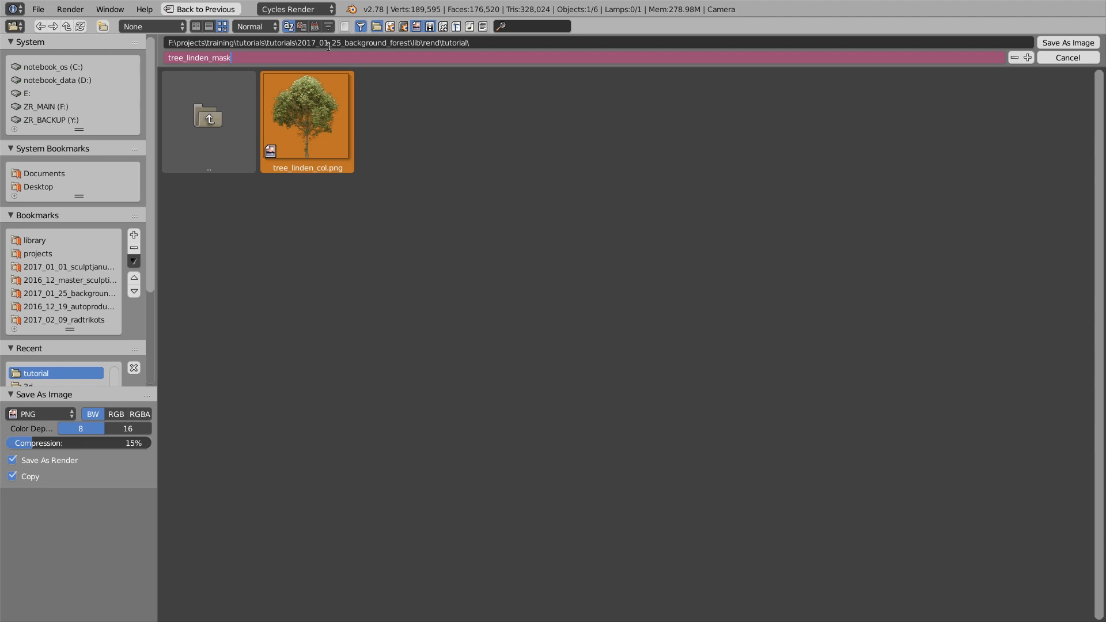
key("Return")
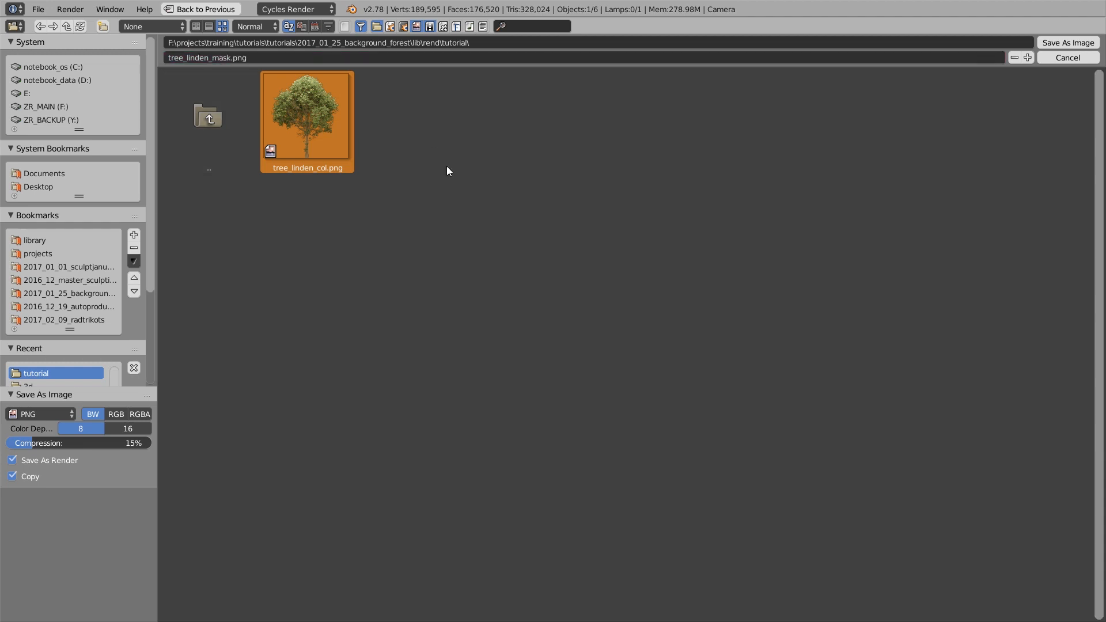
key("Return")
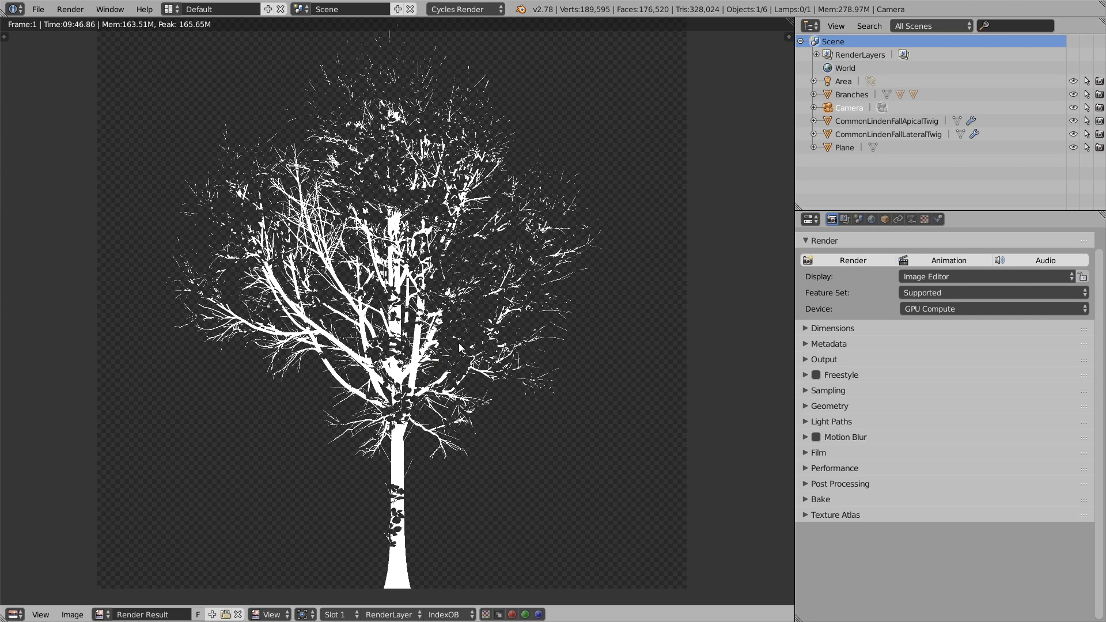
key("Escape")
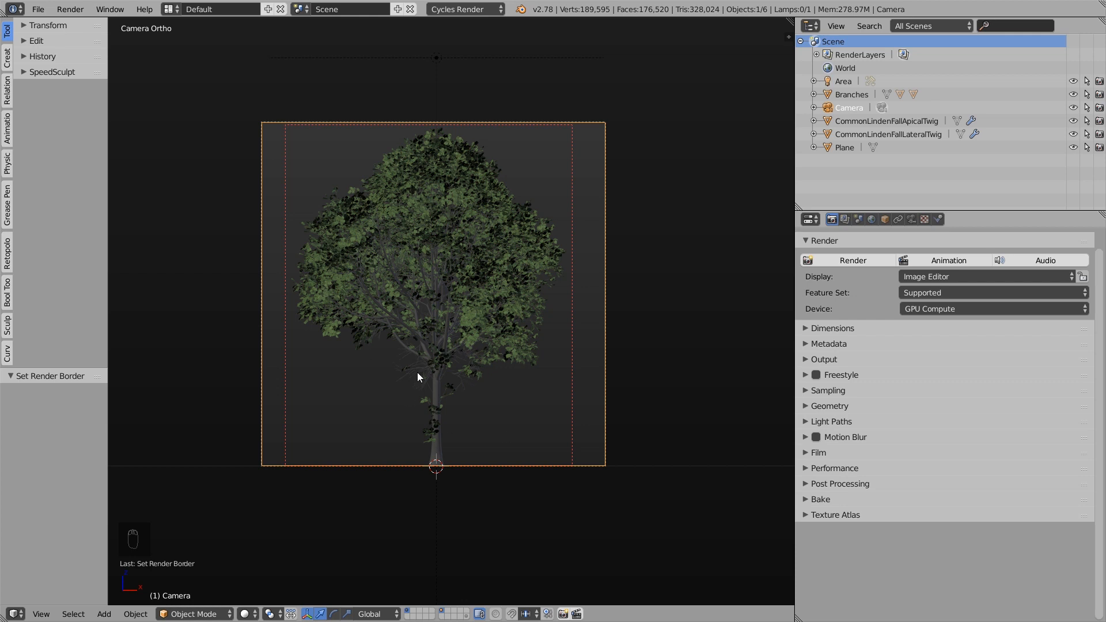
Enable Matcap shading in the camera view and choose the normal-map-coloured matcap for the tree.
scroll(417, 376, "up", 1)
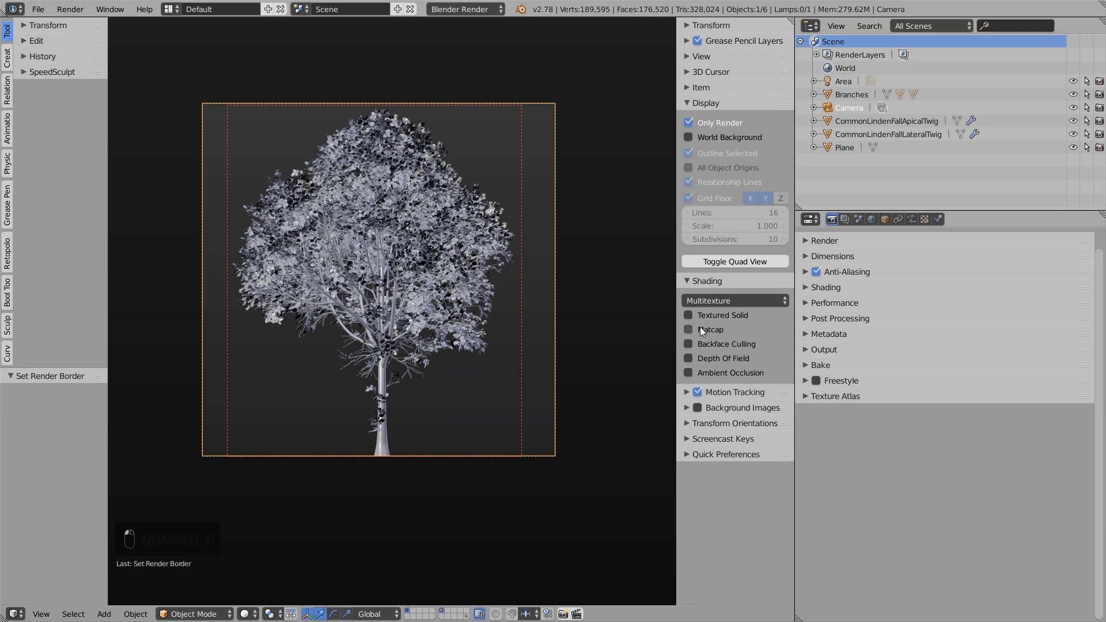
left_click(699, 327)
left_click(723, 371)
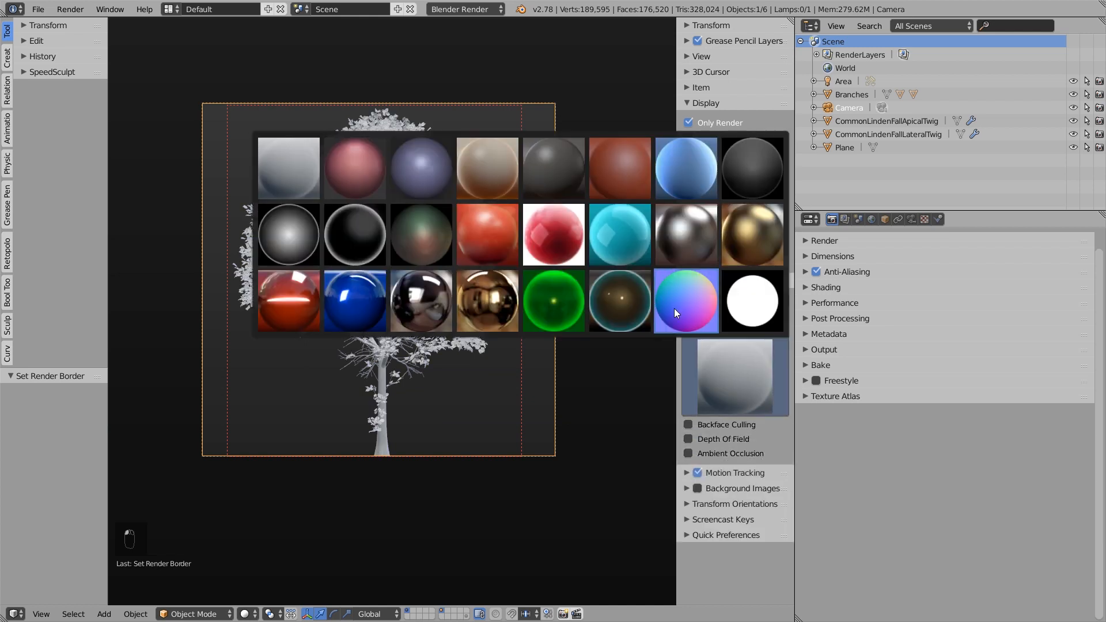
left_click(690, 289)
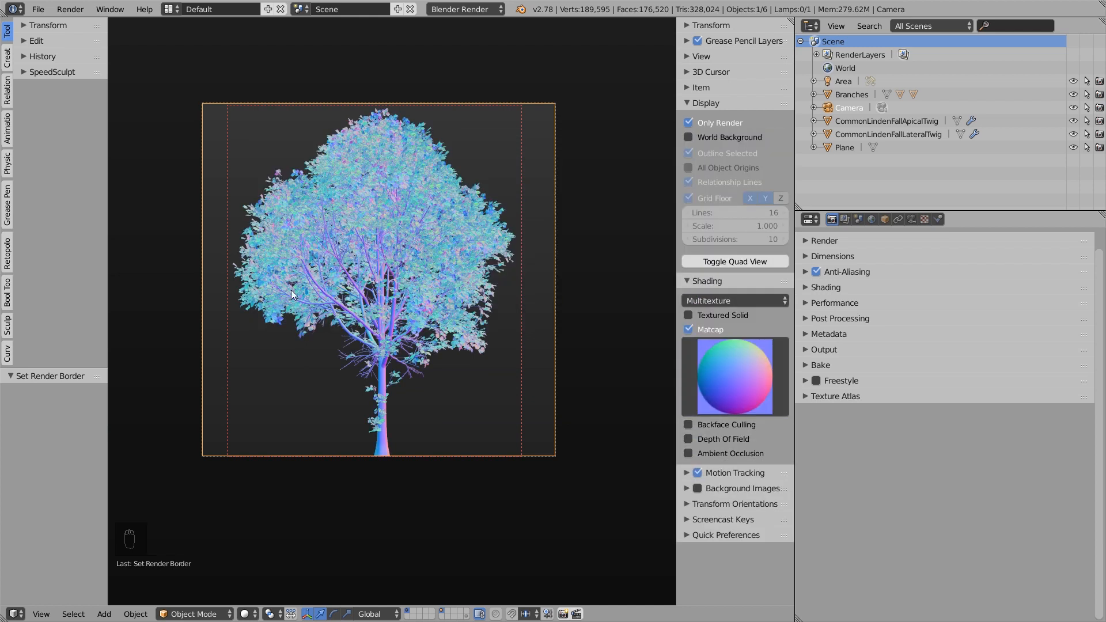
Set the scene's colour management look to None and open the choices for its view transform.
scroll(299, 254, "up", 2)
left_click(858, 218)
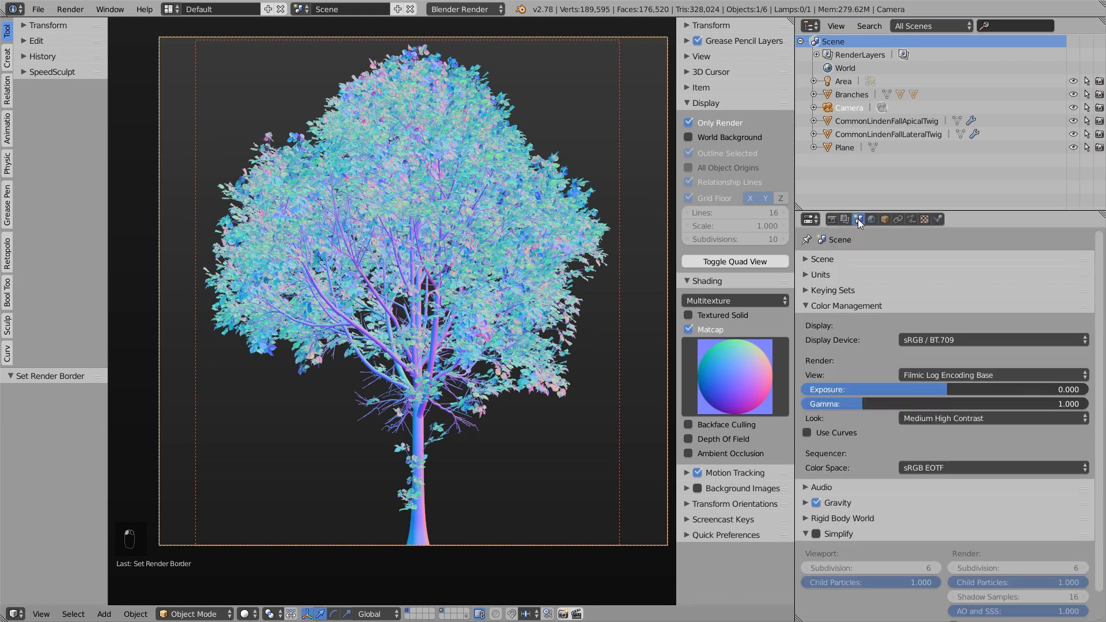
left_click(923, 417)
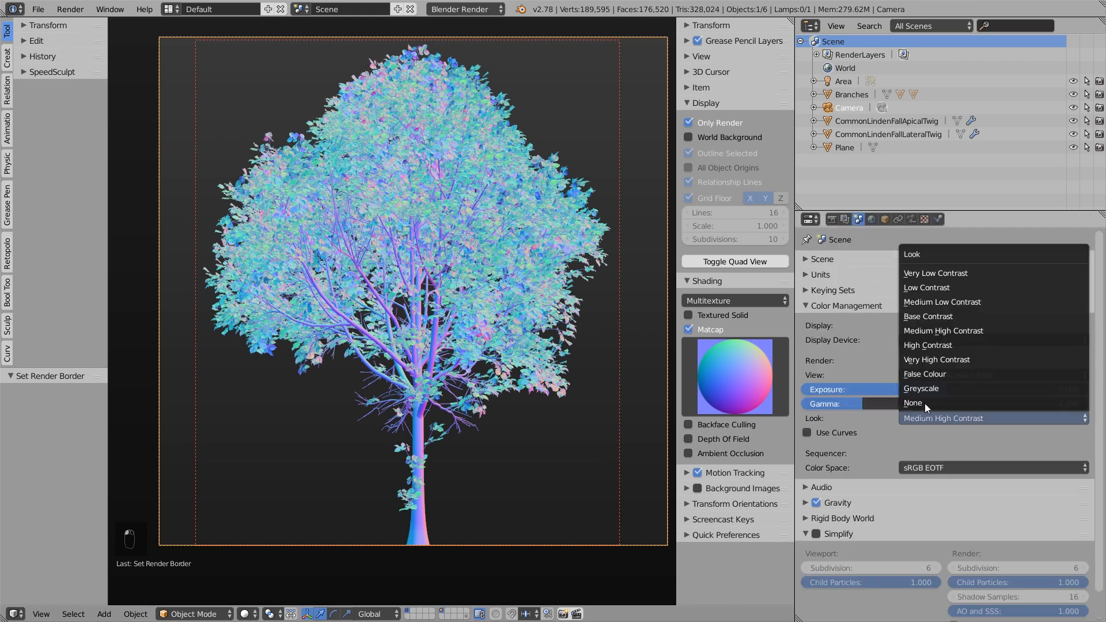
left_click(910, 403)
left_click(934, 375)
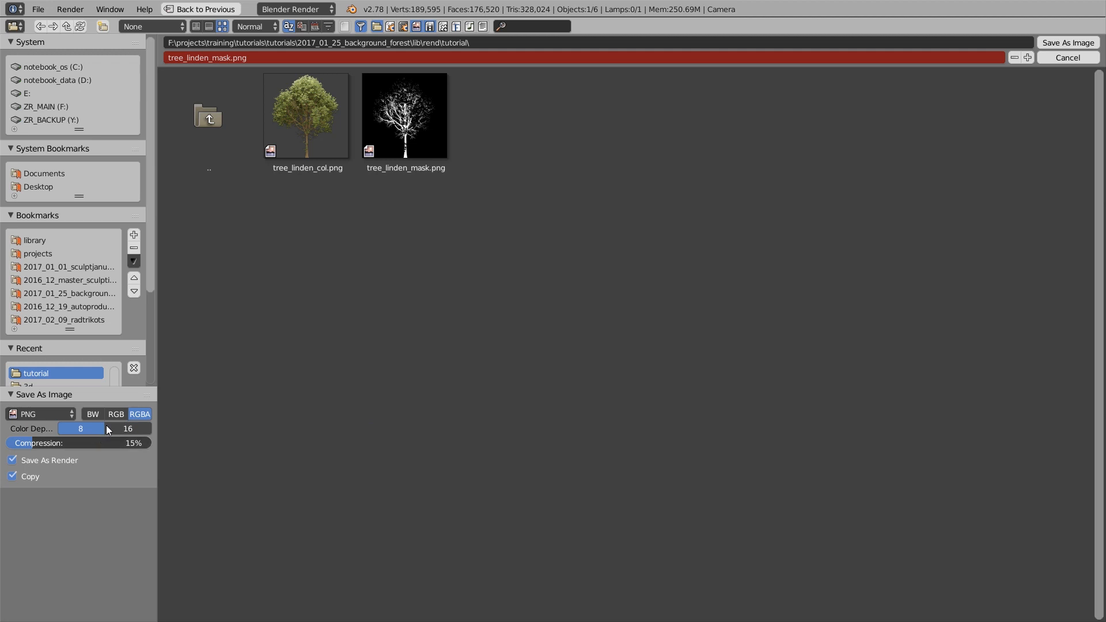
Save the rendered tree normals as the RGB PNG tree_linden_nor.png.
left_click(116, 414)
left_click_drag(212, 58, 385, 53)
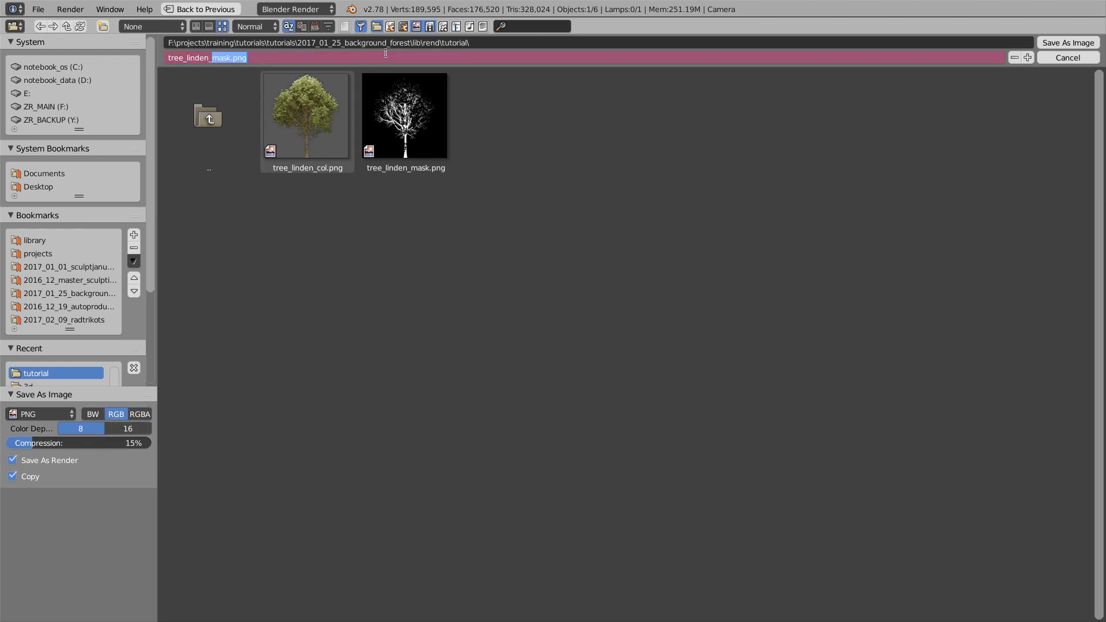
type("nor")
key("Return")
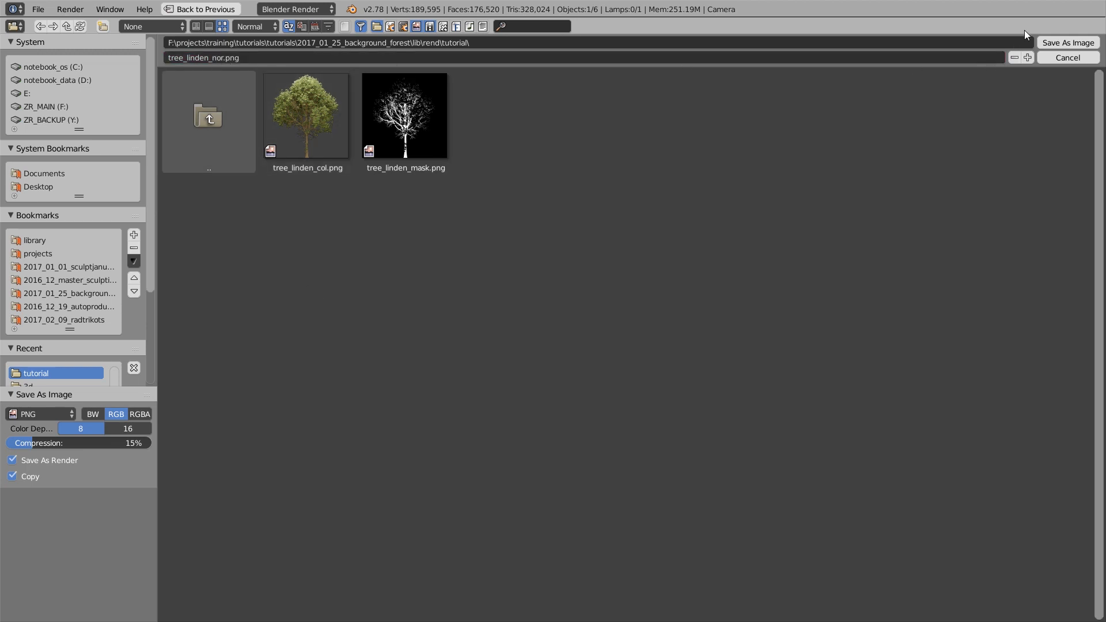
left_click(1062, 43)
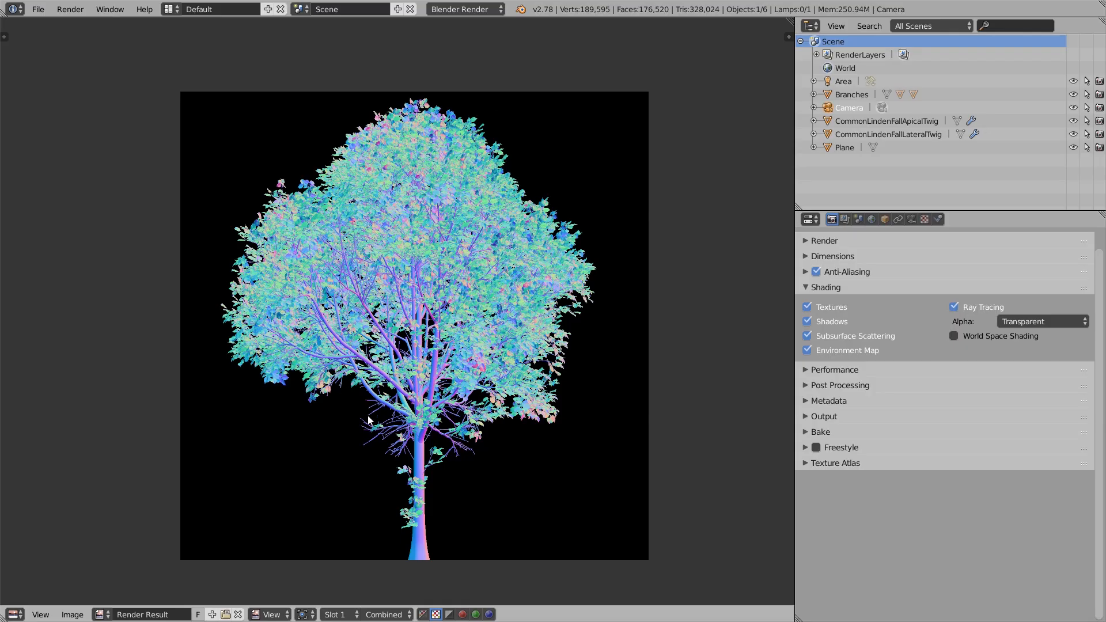
Examine the trunk, branches and leaves in the rendered normal image, and leave the render view.
scroll(422, 494, "up", 1)
scroll(422, 494, "up", 3)
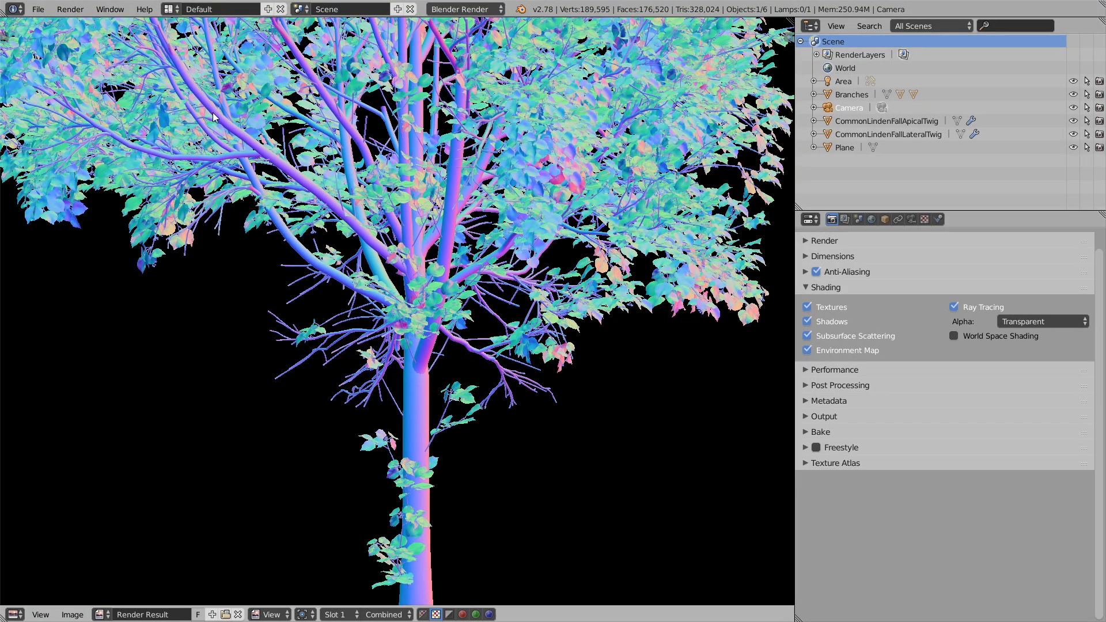
scroll(418, 257, "down", 2)
middle_click_drag(454, 153, 453, 255)
scroll(454, 255, "down", 1)
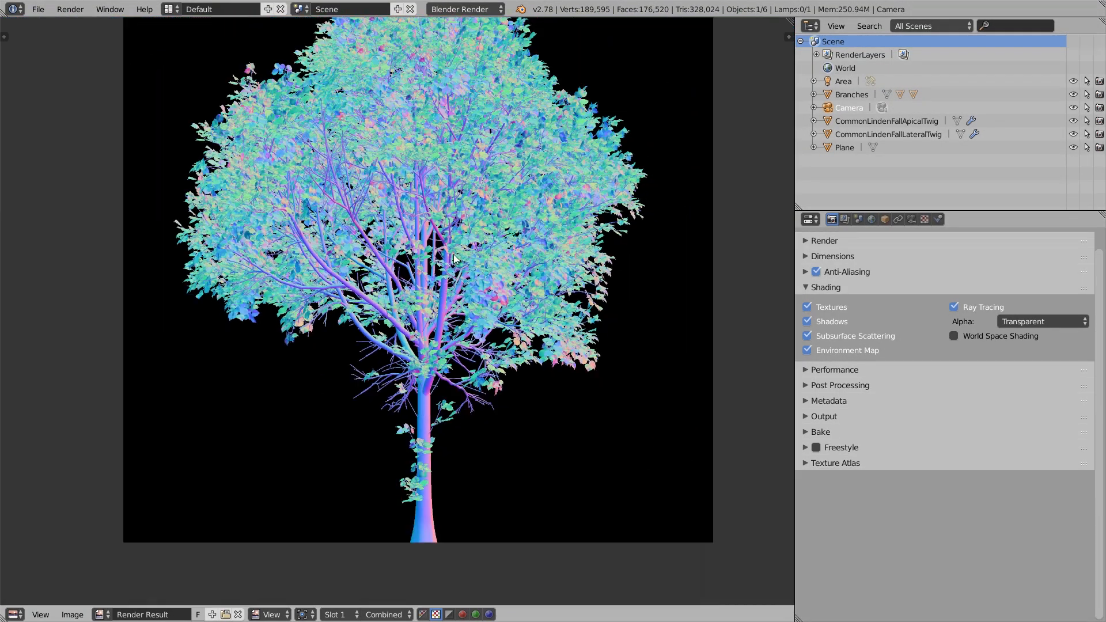
middle_click_drag(483, 206, 466, 257)
key("Escape")
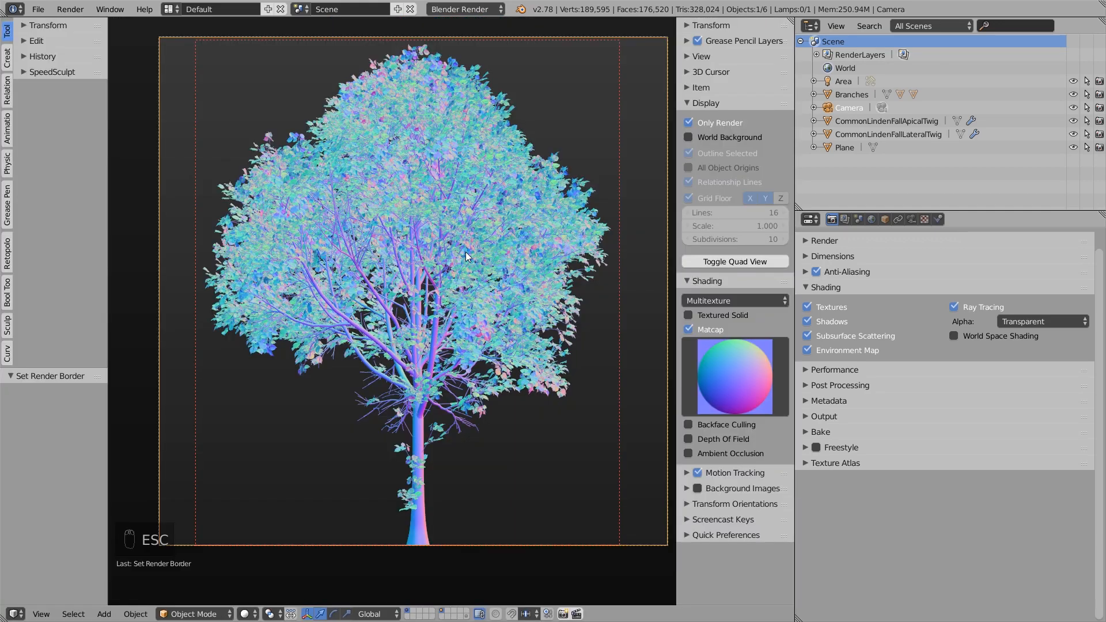
scroll(463, 242, "down", 1)
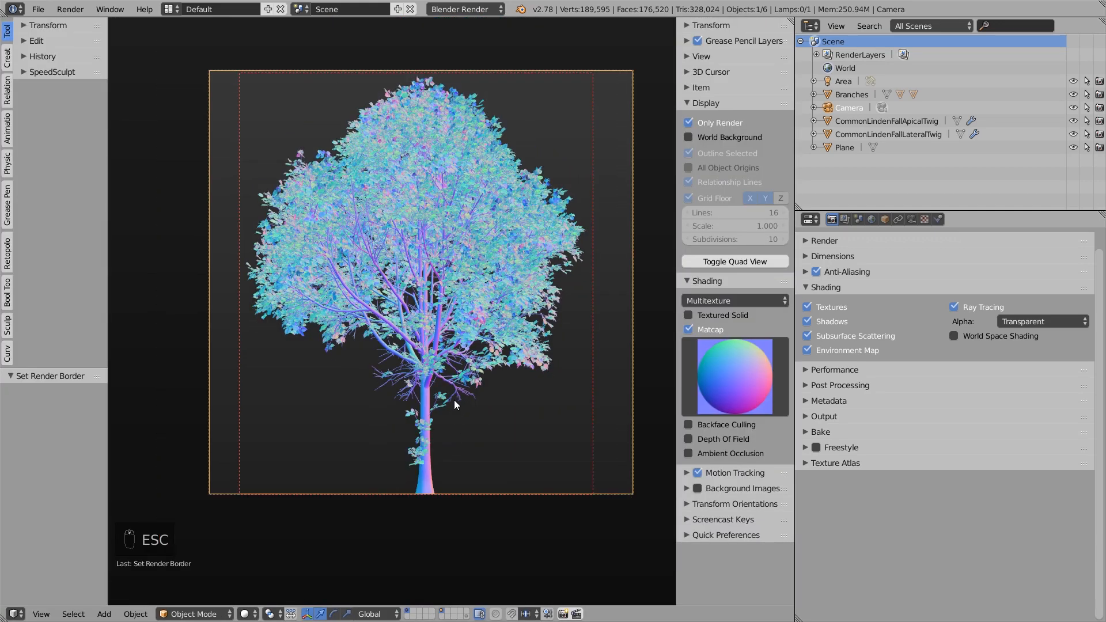
Show the empty second layer and add a cube at the scene's origin.
left_click(414, 614)
key("shift+a")
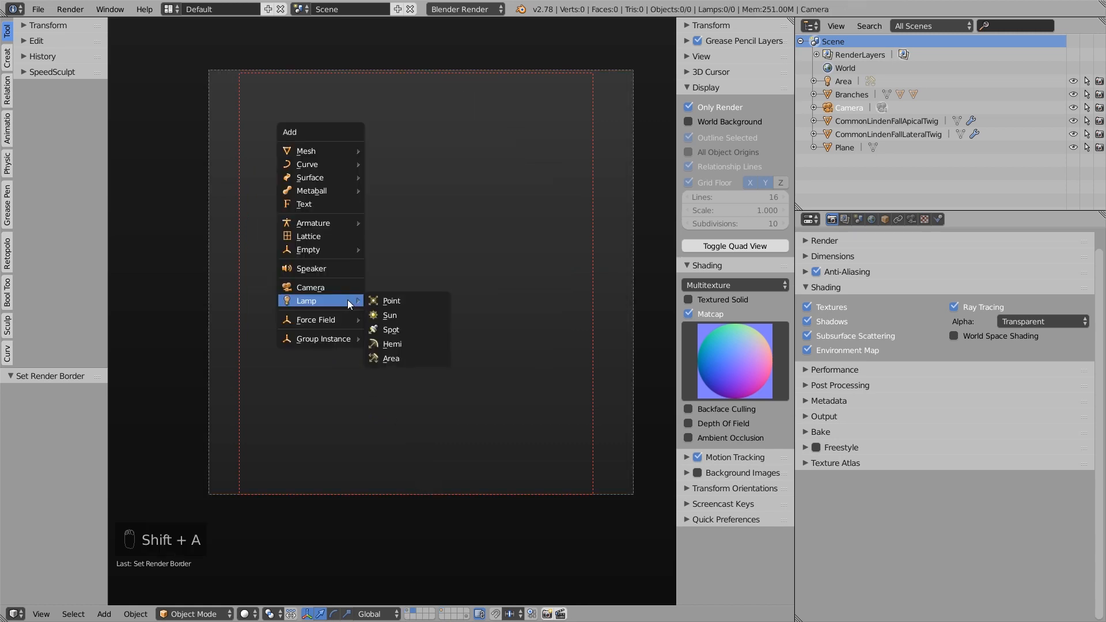
mouse_move(333, 150)
left_click(396, 164)
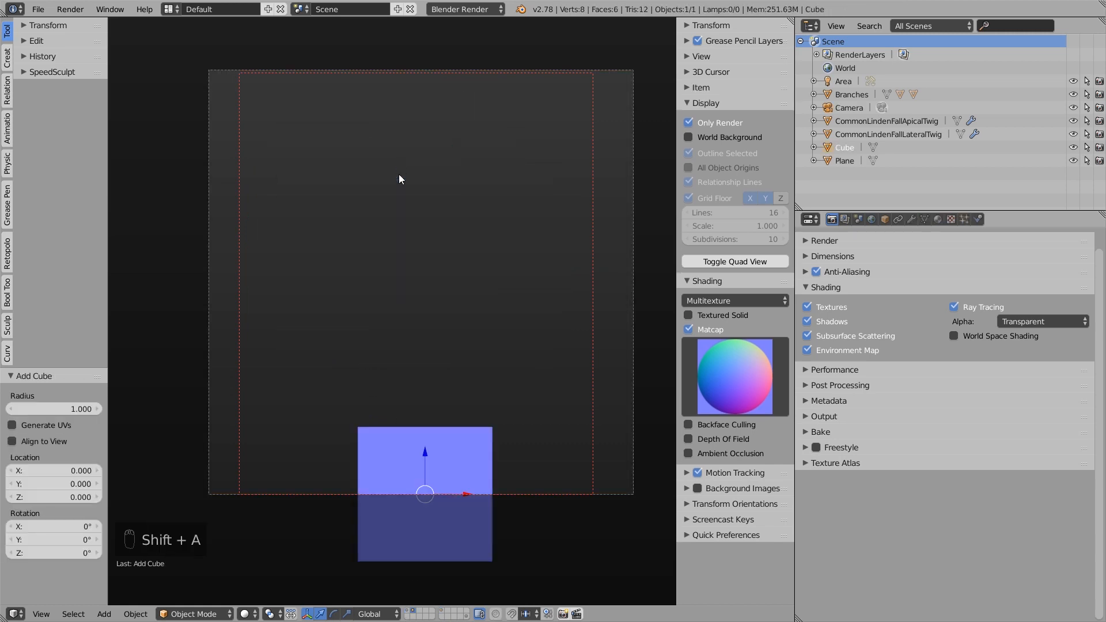
Scale the cube up and move it so that it covers the whole camera frame.
key("s")
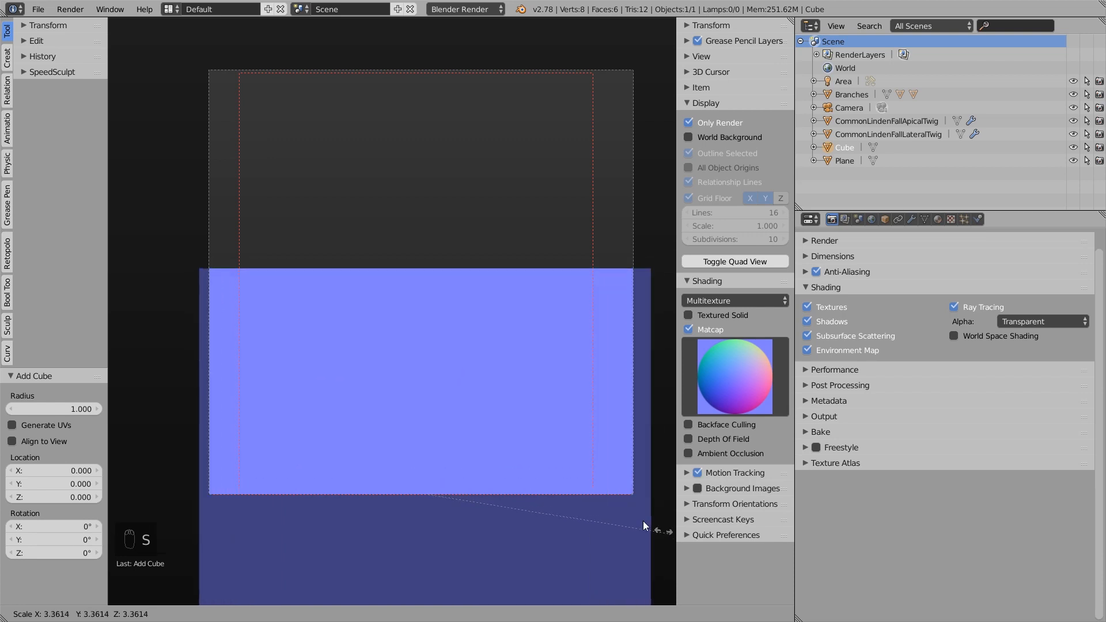
left_click(652, 523)
key("g")
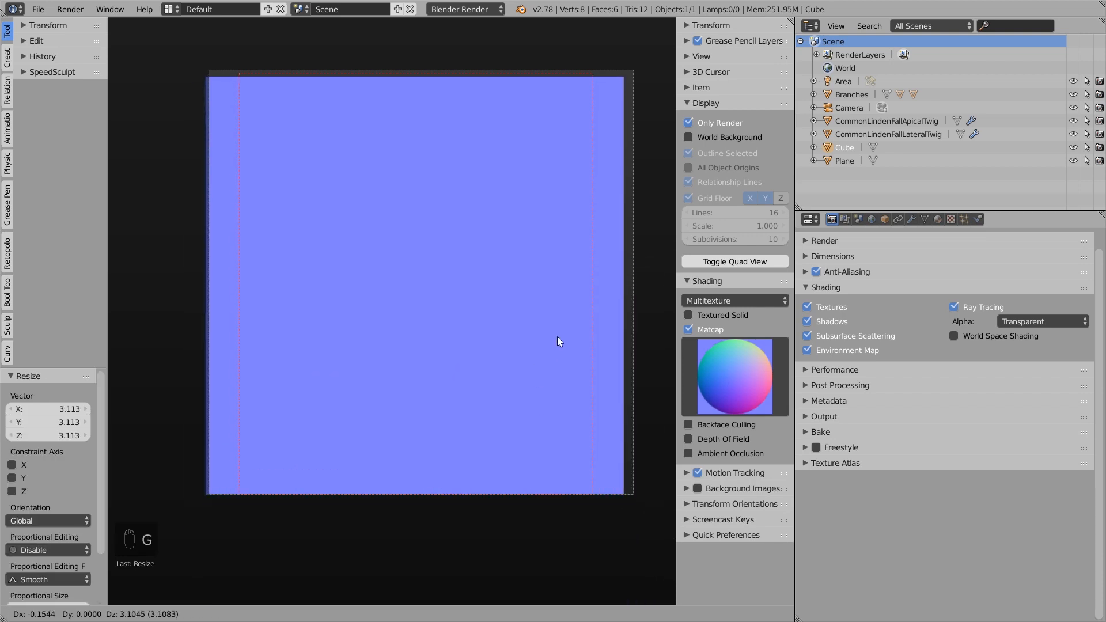
left_click(563, 334)
key("s")
left_click(590, 391)
key("g")
left_click(590, 395)
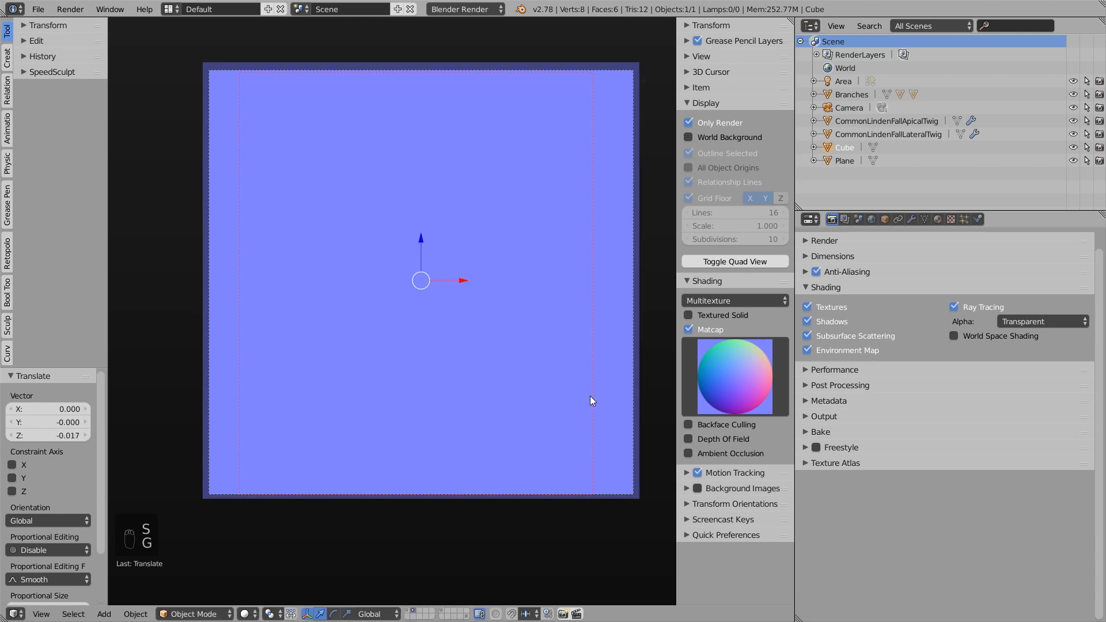
Apply smooth shading to the cube, return to the camera view and deselect it.
left_click(53, 26)
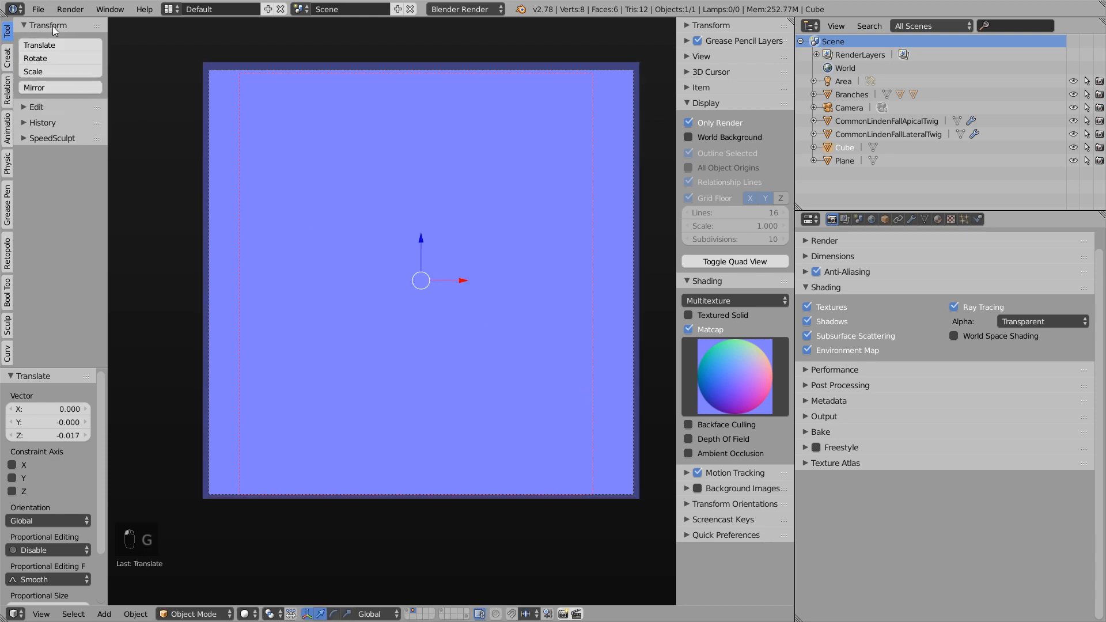
left_click(52, 26)
left_click(37, 41)
left_click(40, 147)
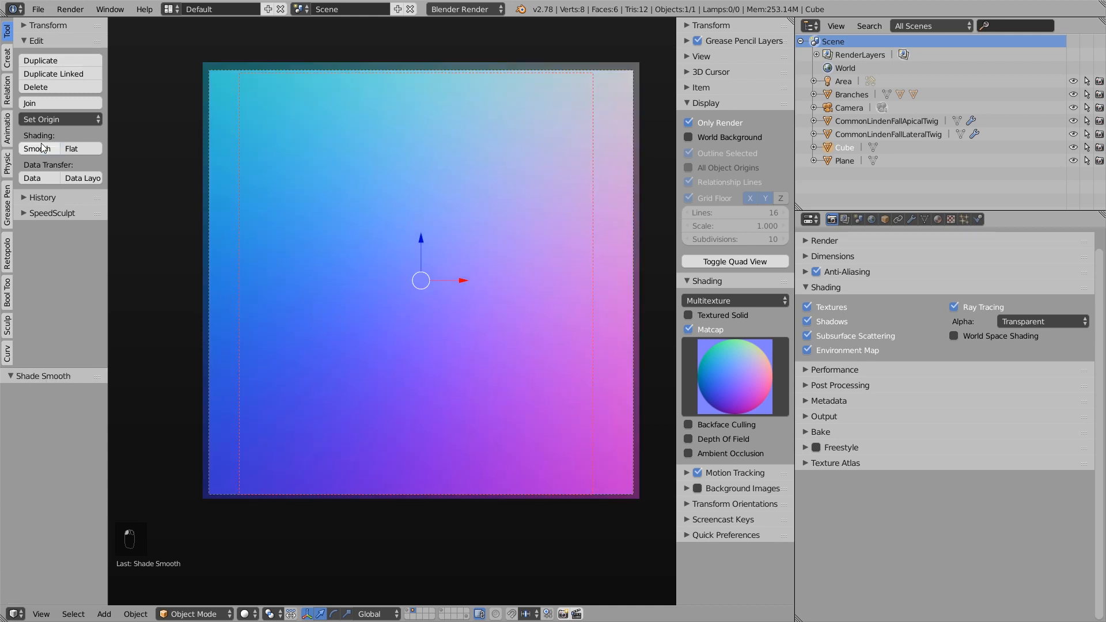
middle_click_drag(439, 361, 336, 279)
key("KP_0")
key("a")
key("a")
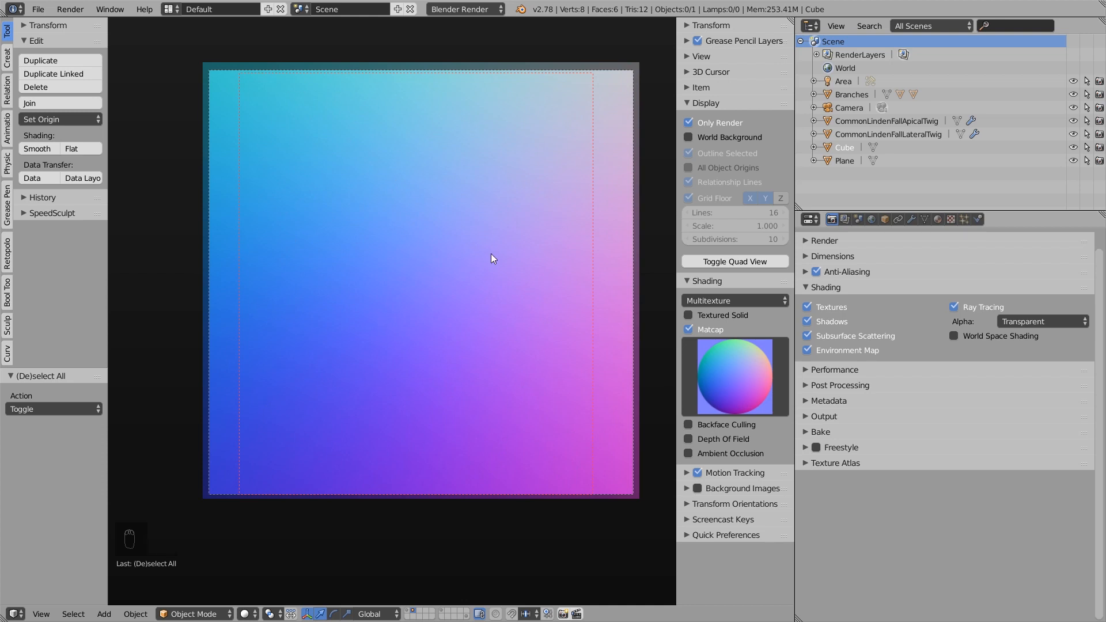
Clear the render border and render the smooth-shaded cube from the camera view.
key("ctrl+alt+b")
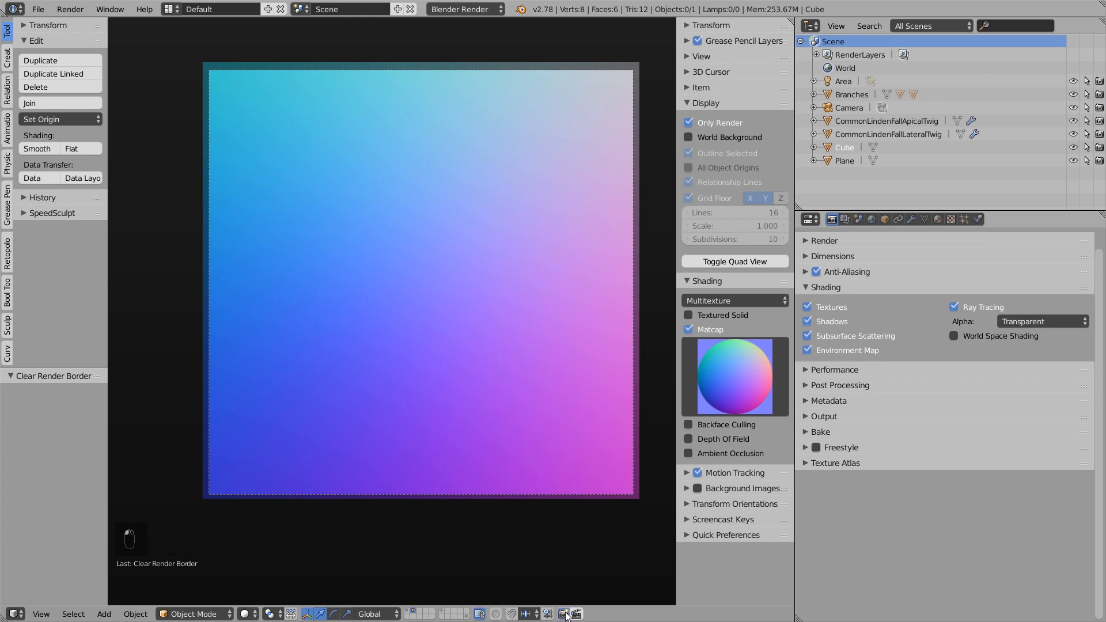
key("F12")
scroll(407, 281, "down", 1)
Save the cube render as the RGB PNG volume_nor.png and leave the render view.
key("F3")
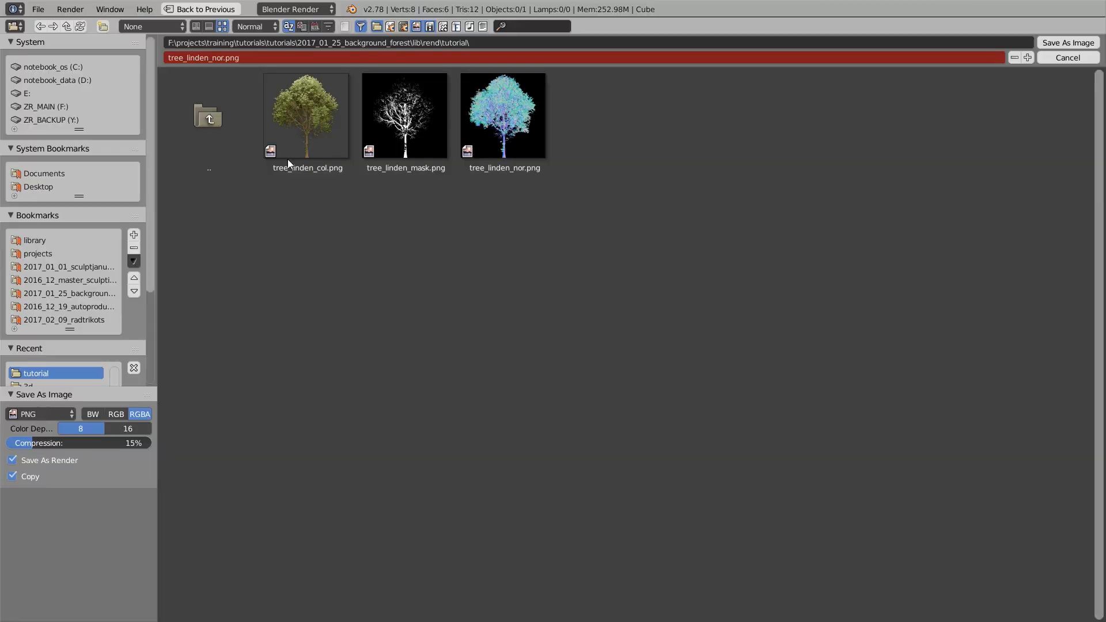
left_click(211, 59)
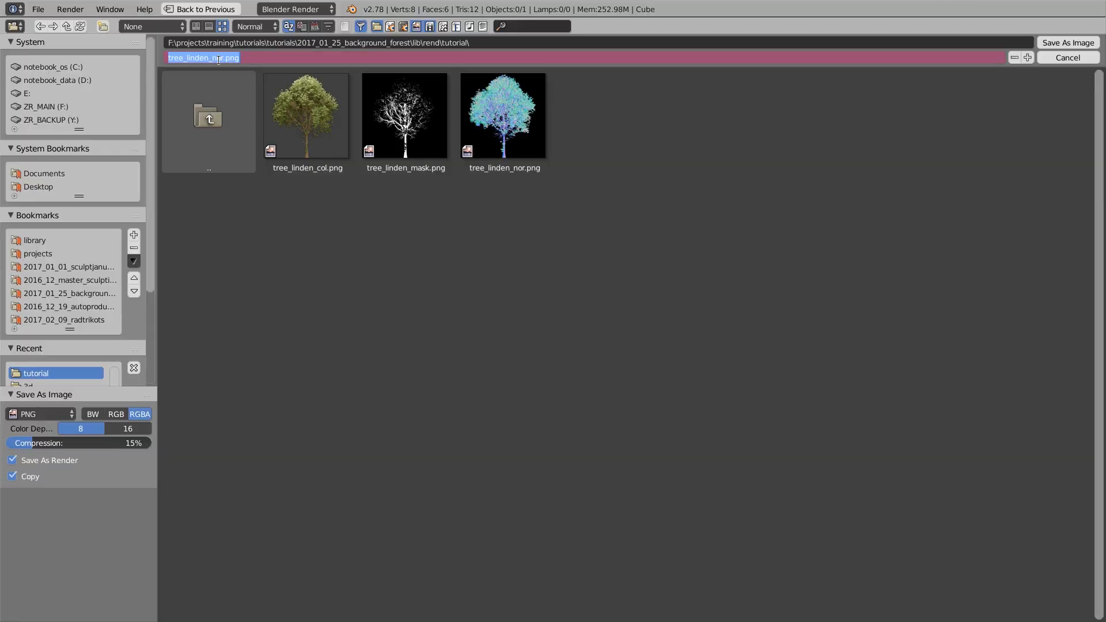
type("volume_nor")
left_click(300, 288)
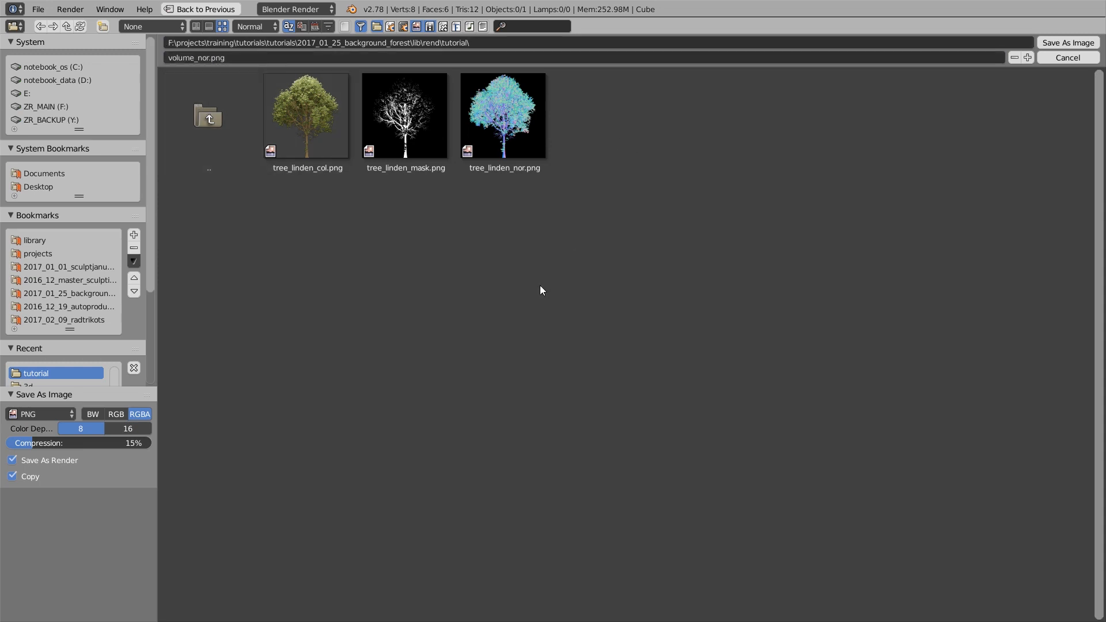
left_click(115, 414)
key("Escape")
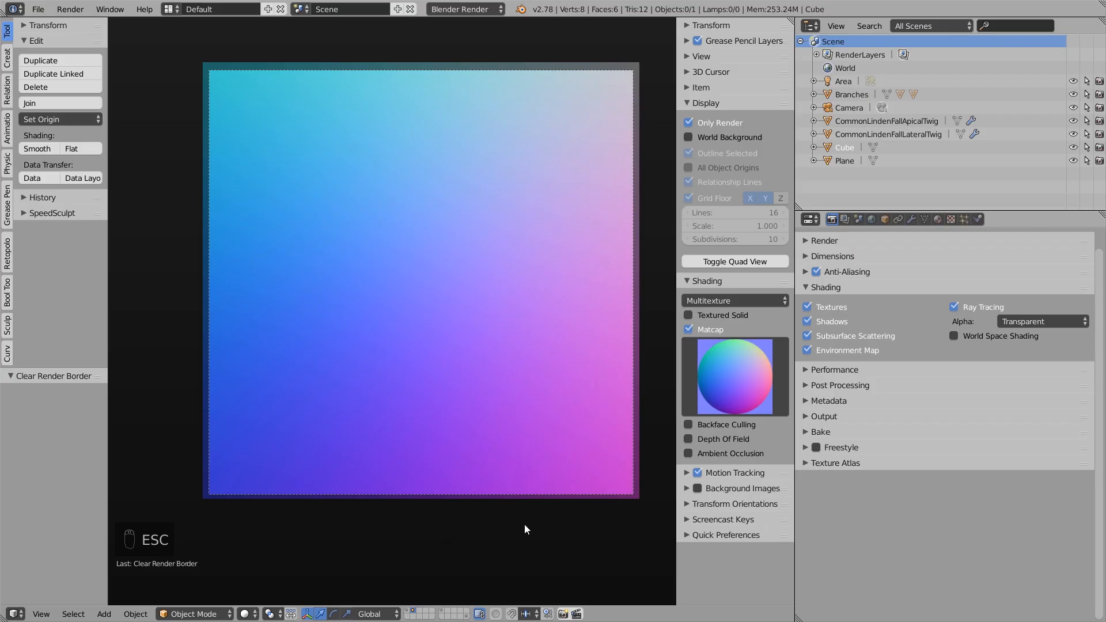
Delete the cube that fills the camera frame.
right_click(387, 185)
key("x")
left_click(383, 236)
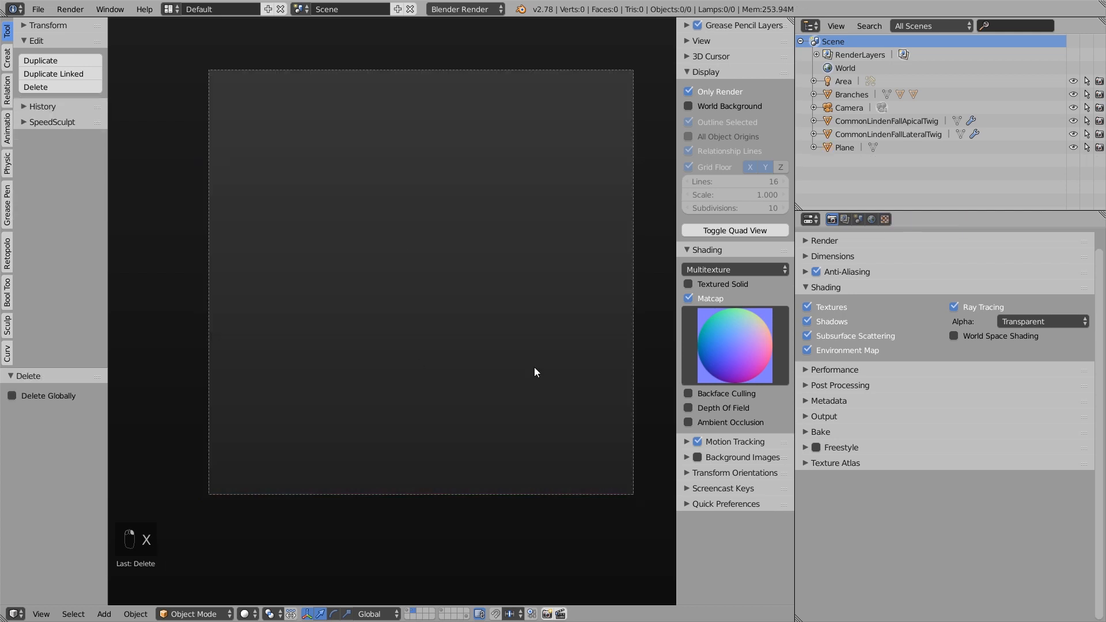
Show the tree's layer and switch the render engine to Cycles Render.
left_click(410, 612)
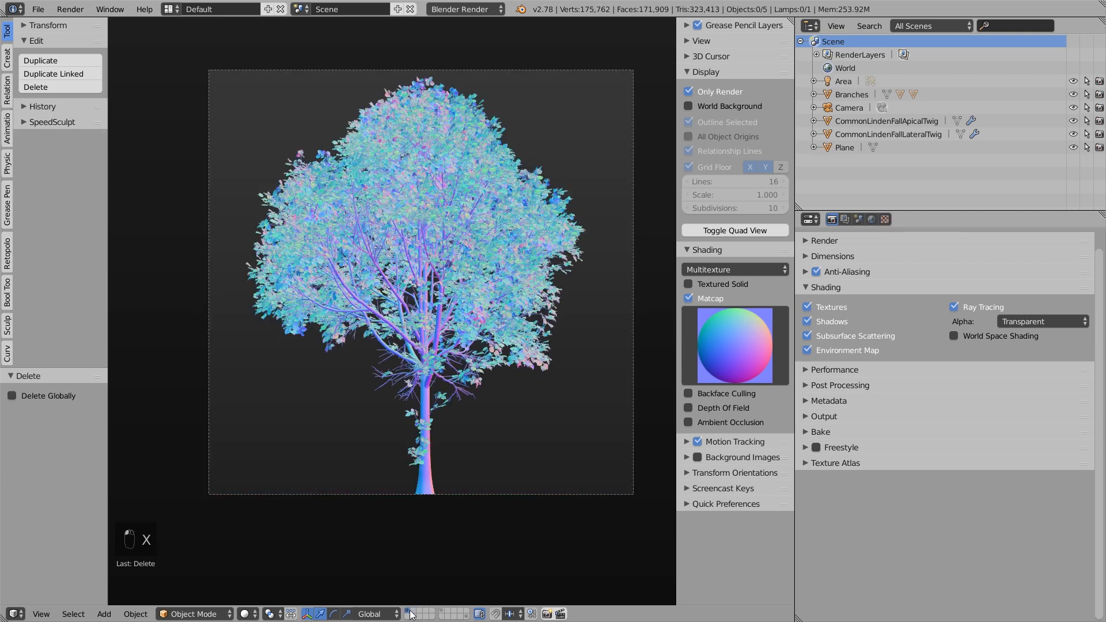
left_click(448, 10)
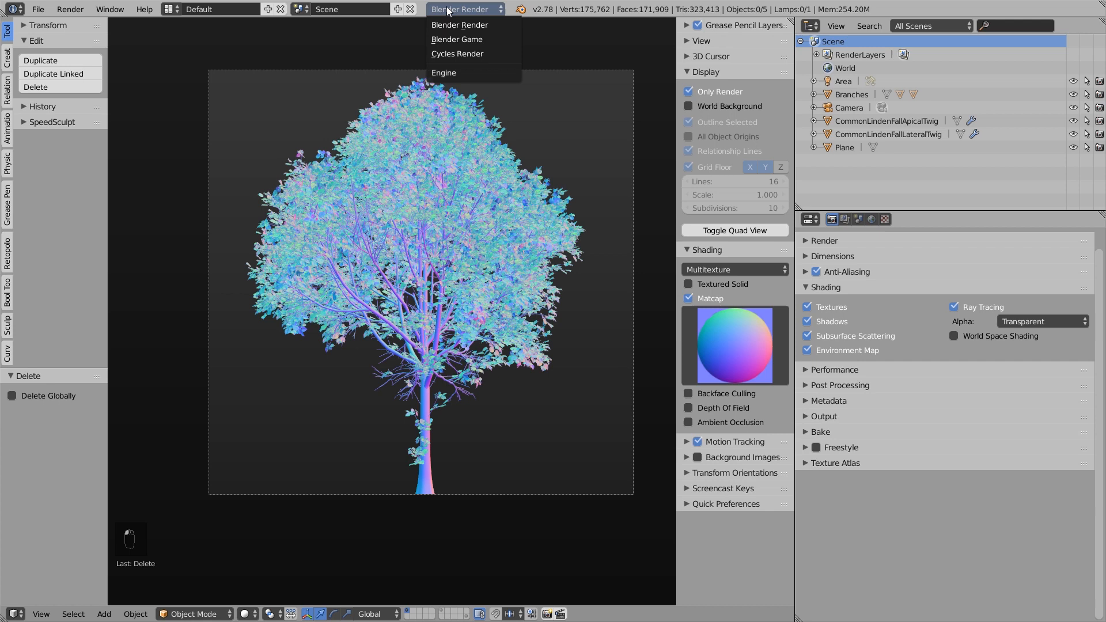
left_click(456, 54)
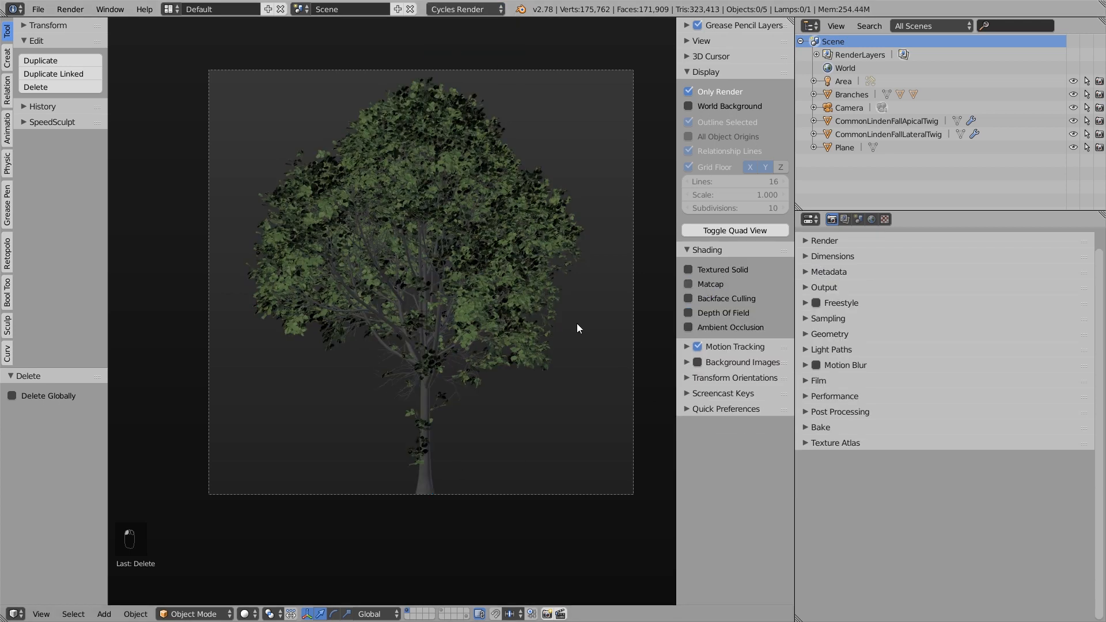
Select the tree's branches, view the tree from above and from the camera, and open the branches' object properties.
right_click(423, 482)
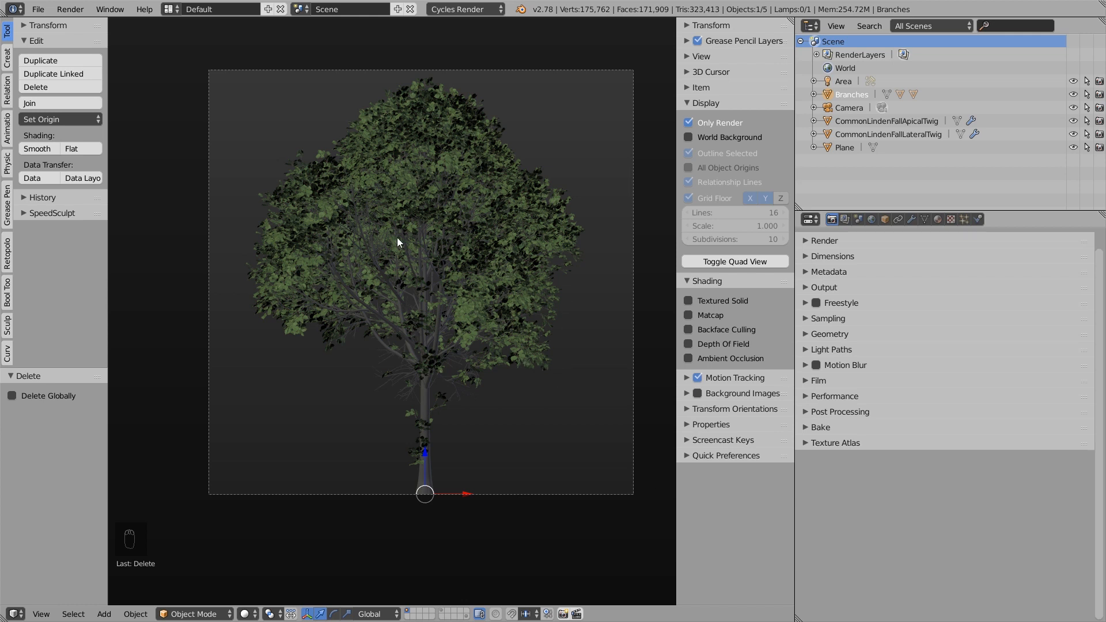
key("KP_0")
middle_click_drag(339, 235, 483, 499)
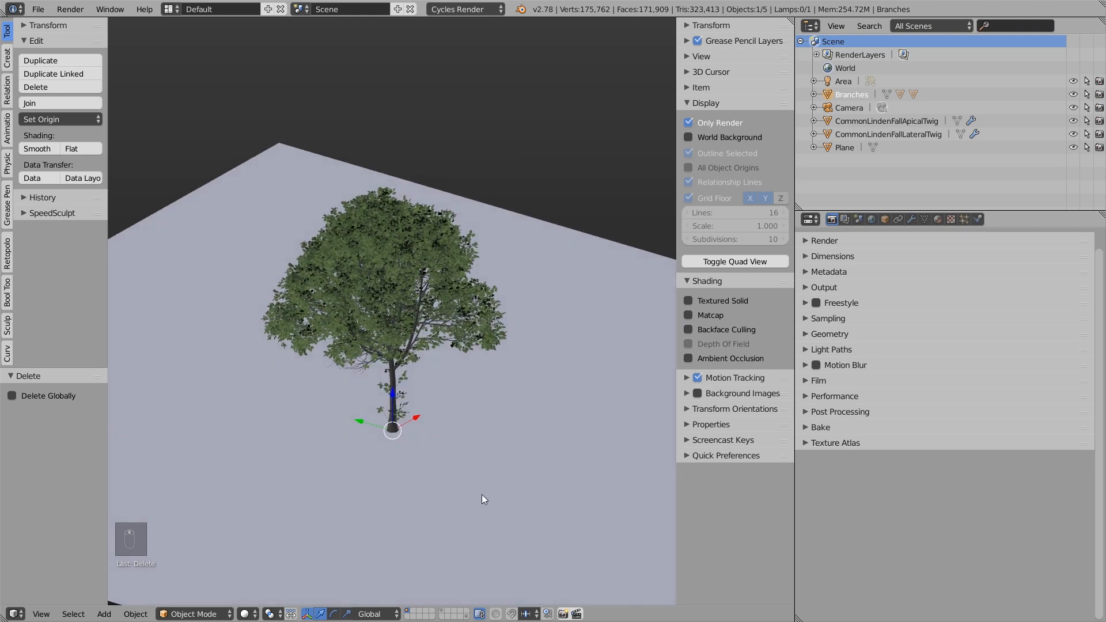
key("KP_0")
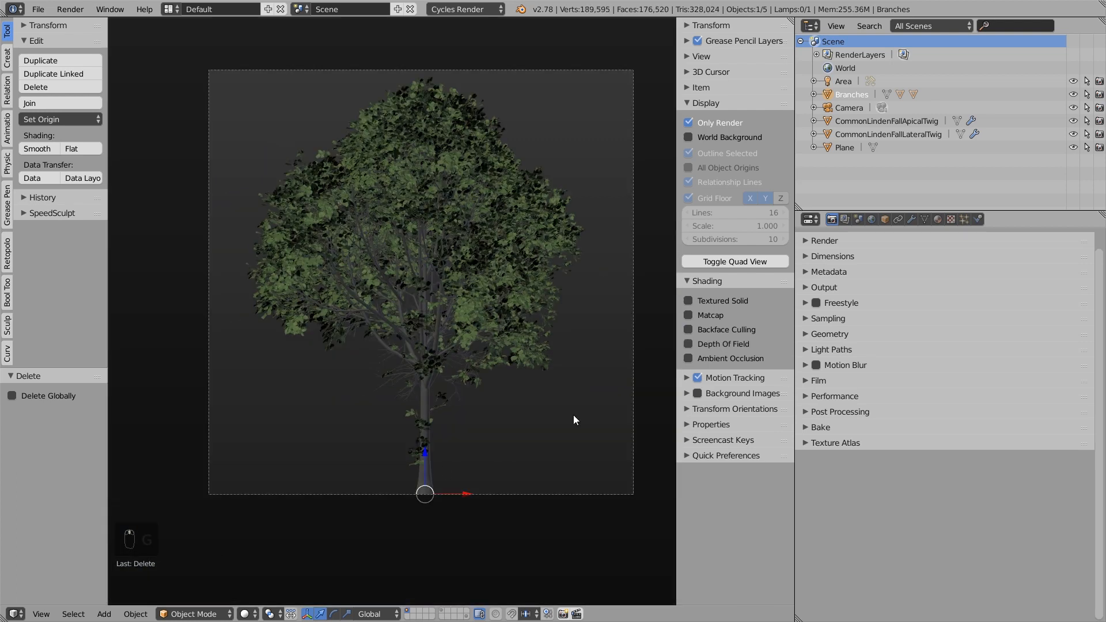
key("g")
right_click(420, 389)
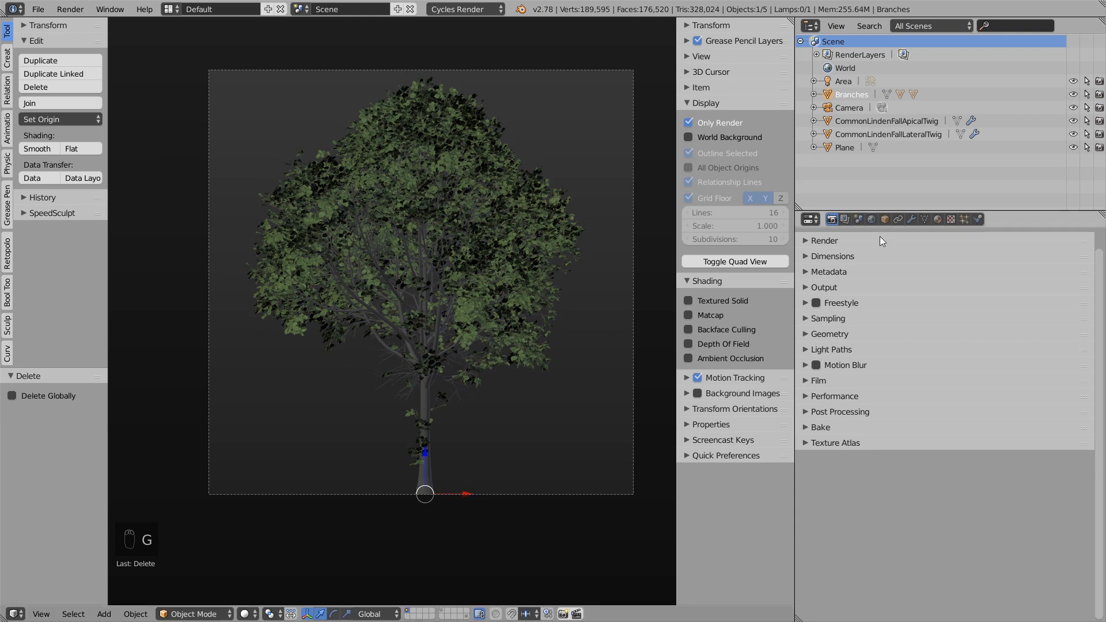
left_click(885, 219)
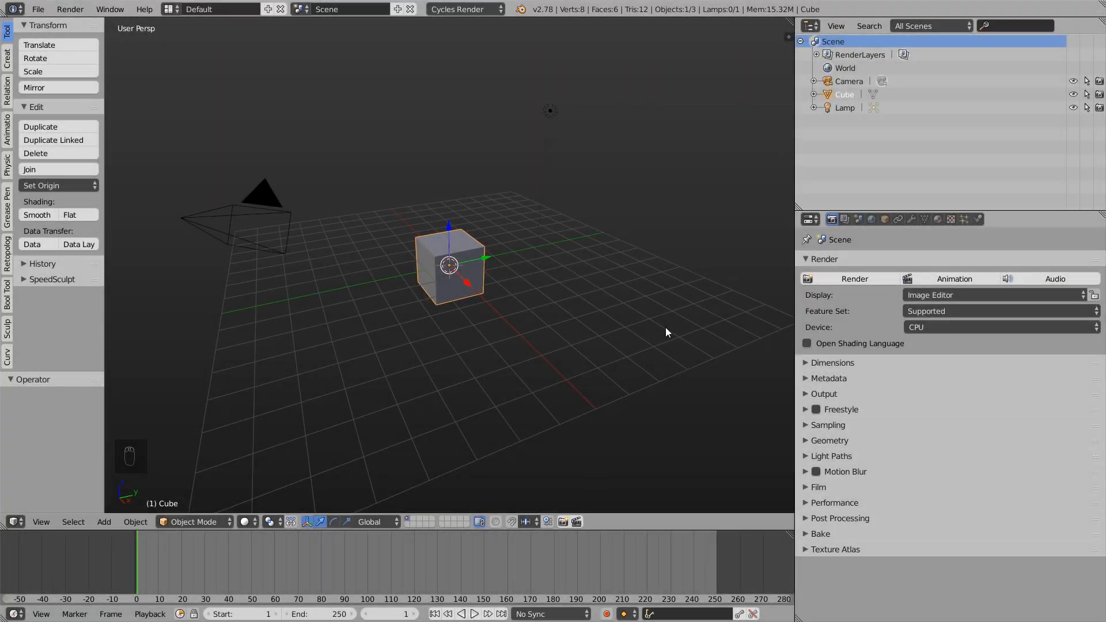
Delete the default lamp and the default cube from the new scene.
right_click(551, 123)
key("x")
left_click(551, 123)
right_click(469, 257)
key("x")
left_click(469, 257)
Move the camera to the eleventh layer and merge the timeline area into the 3D view.
right_click(280, 211)
key("m")
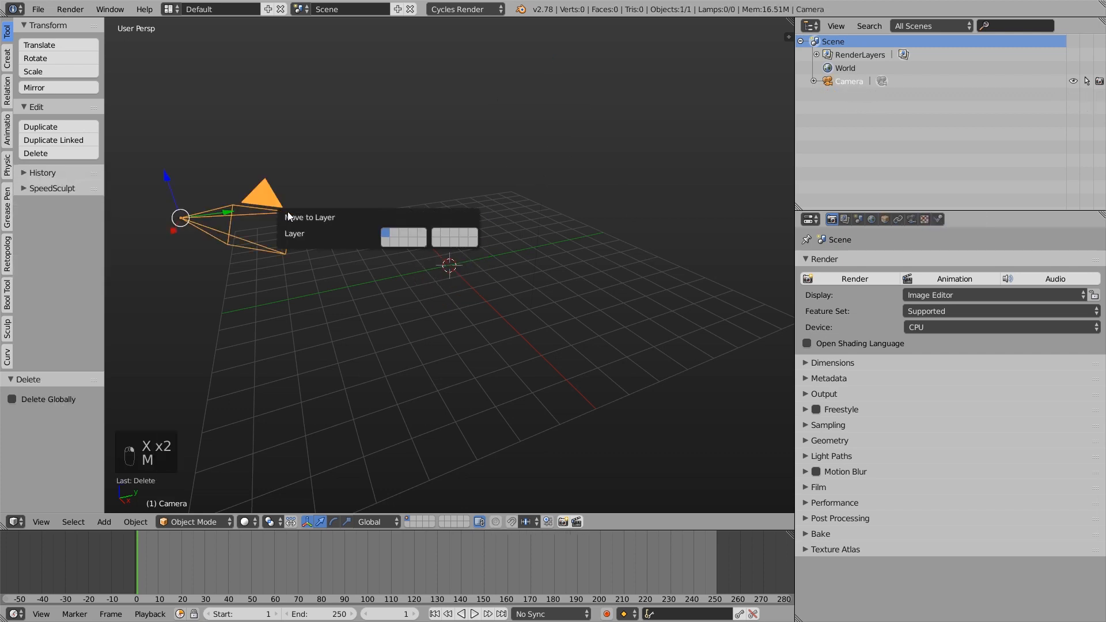
left_click(436, 232)
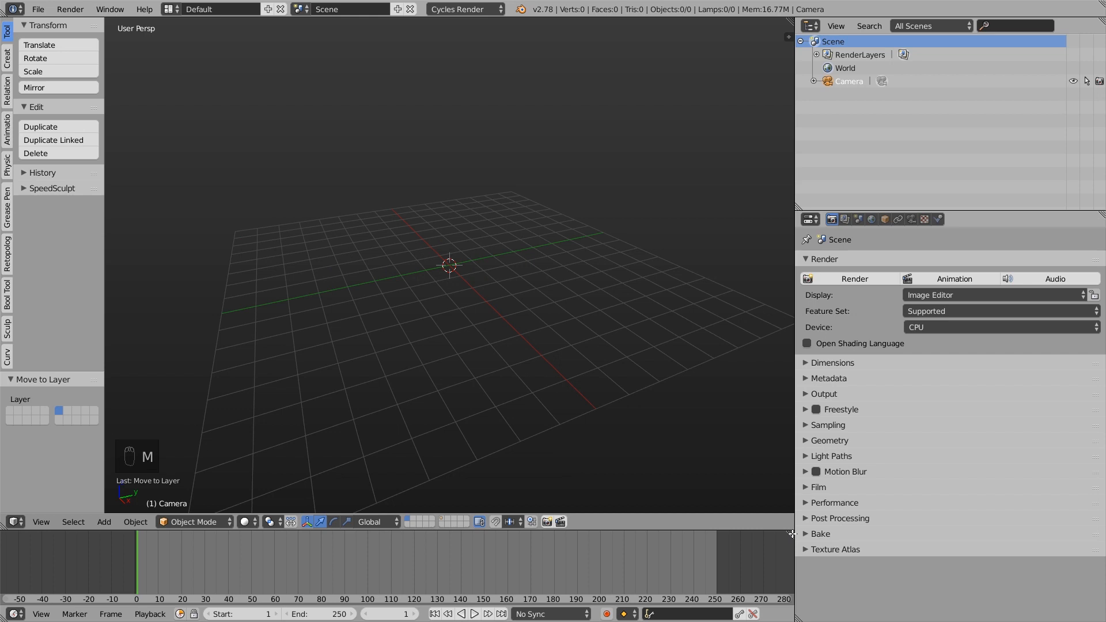
left_click_drag(790, 534, 691, 553)
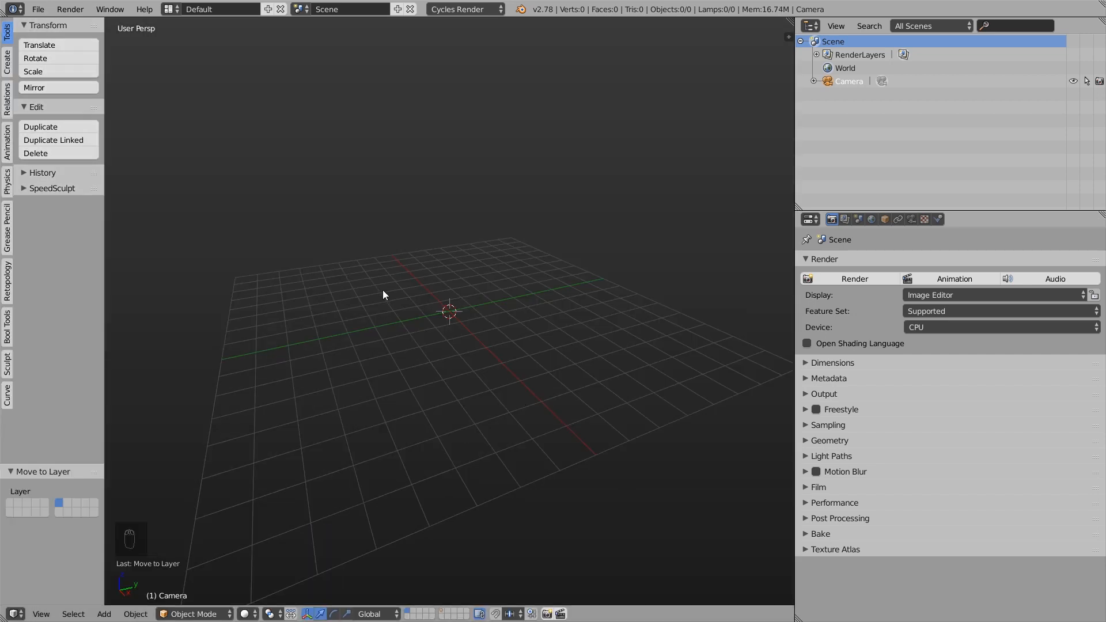
Add a plane and move its mesh -1 along X in Edit Mode so one edge sits on the origin.
key("shift+a")
mouse_move(412, 289)
left_click(448, 289)
scroll(440, 266, "up", 5)
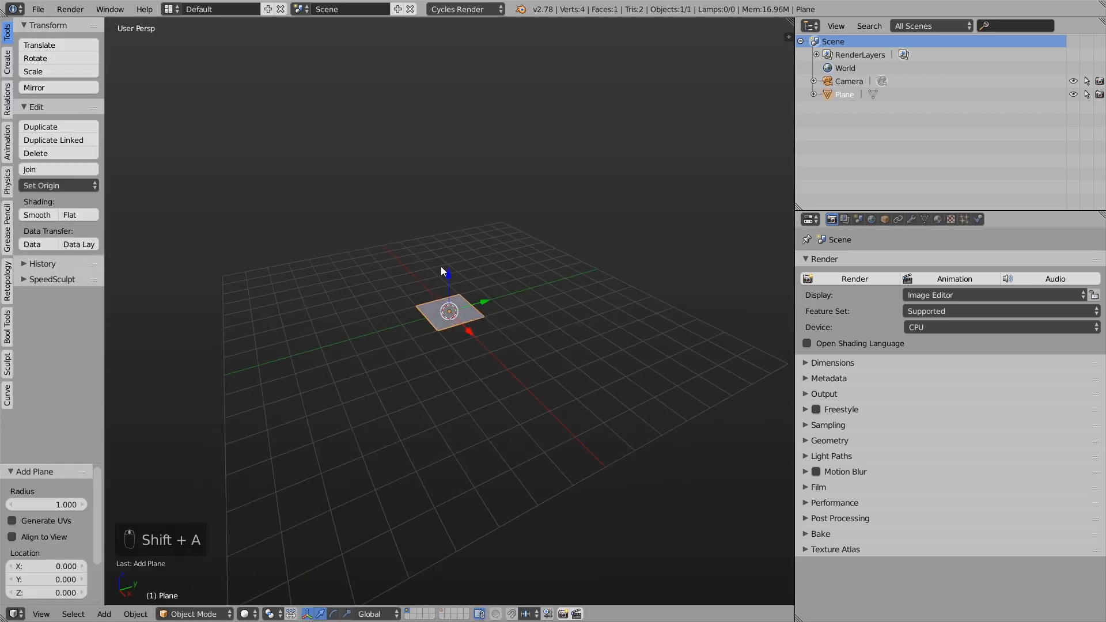
key("Tab")
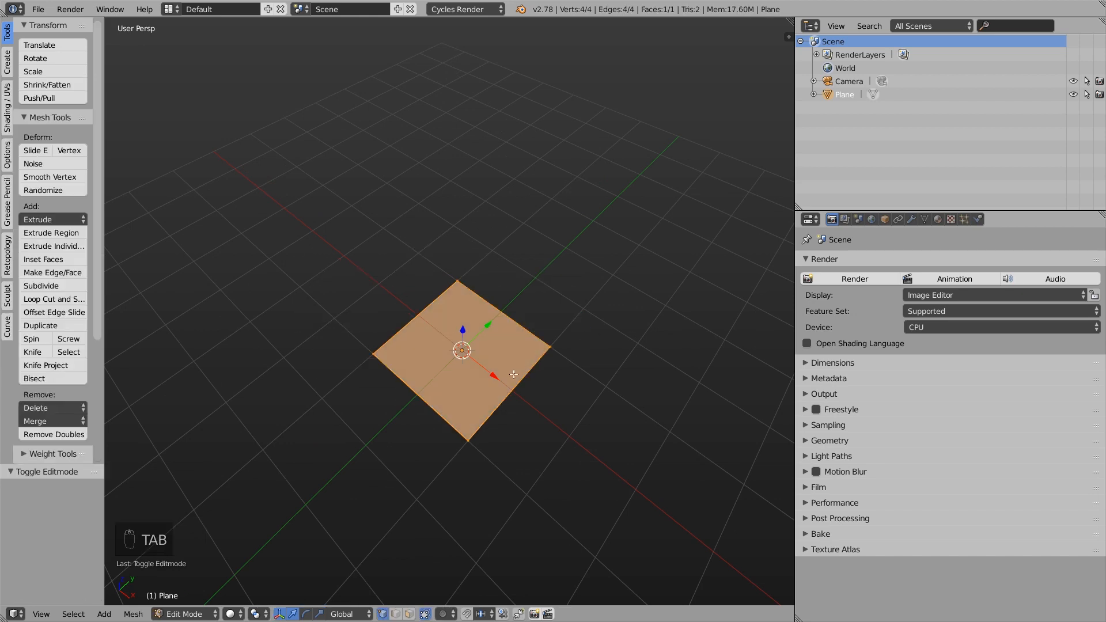
key("e")
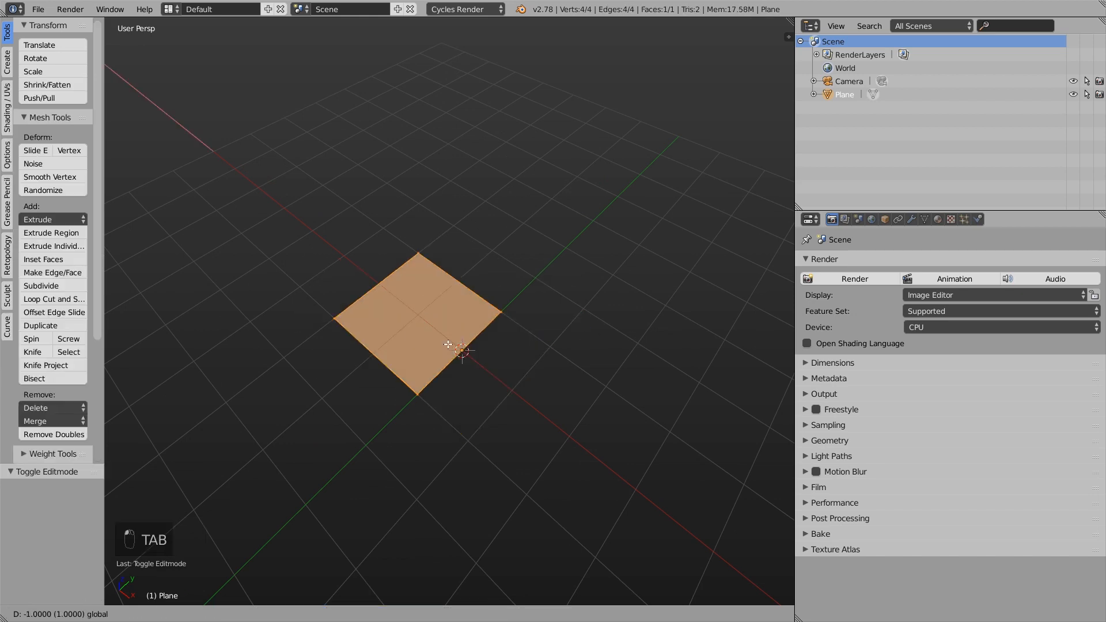
left_click(447, 344)
key("Tab")
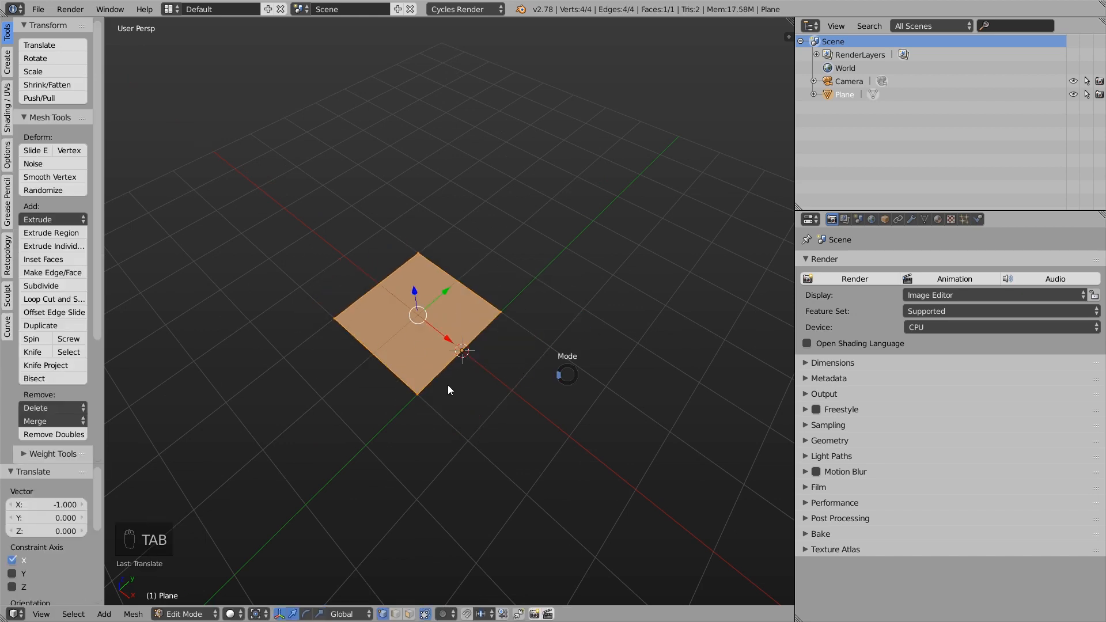
Rotate the plane 90° about the Y axis to stand upright and apply its rotation.
type("ry")
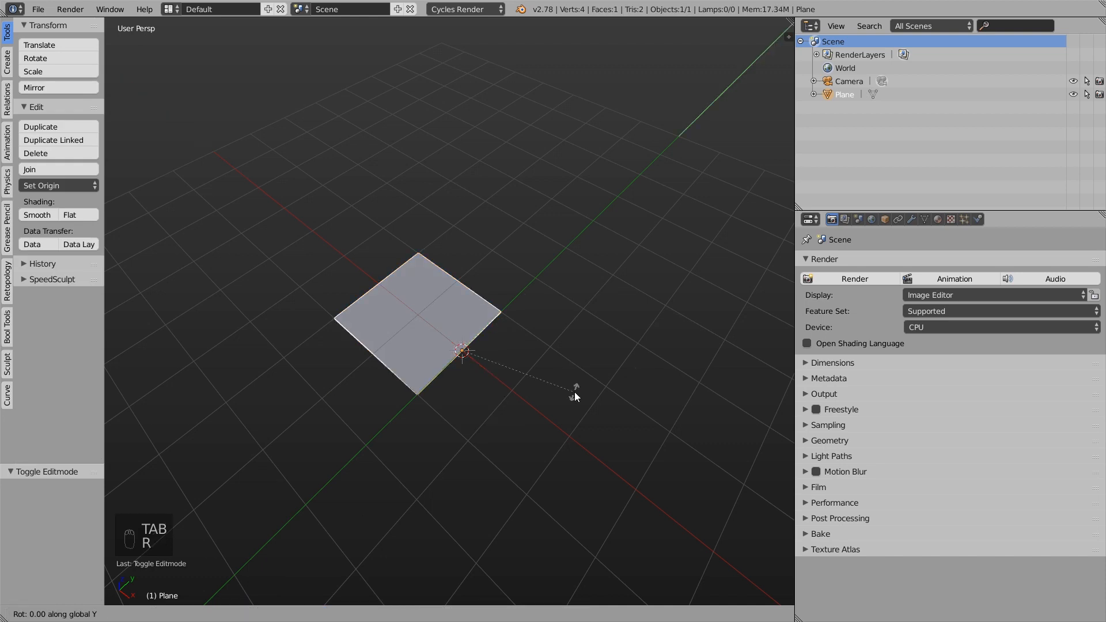
type("90")
key("Return")
middle_click_drag(590, 400, 482, 387)
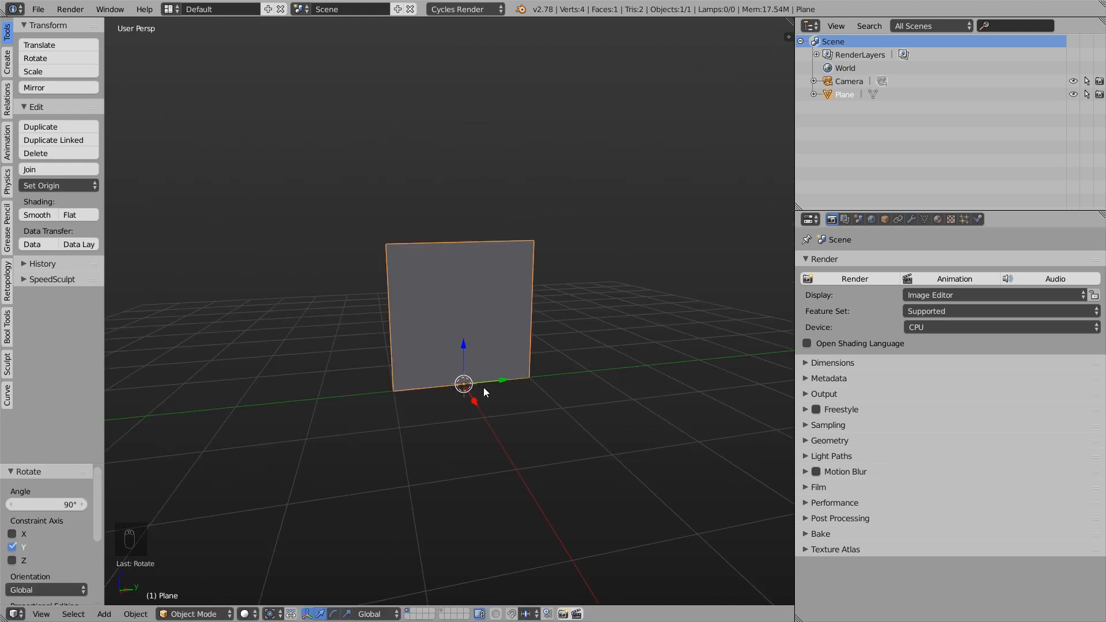
key("g")
key("ctrl+z")
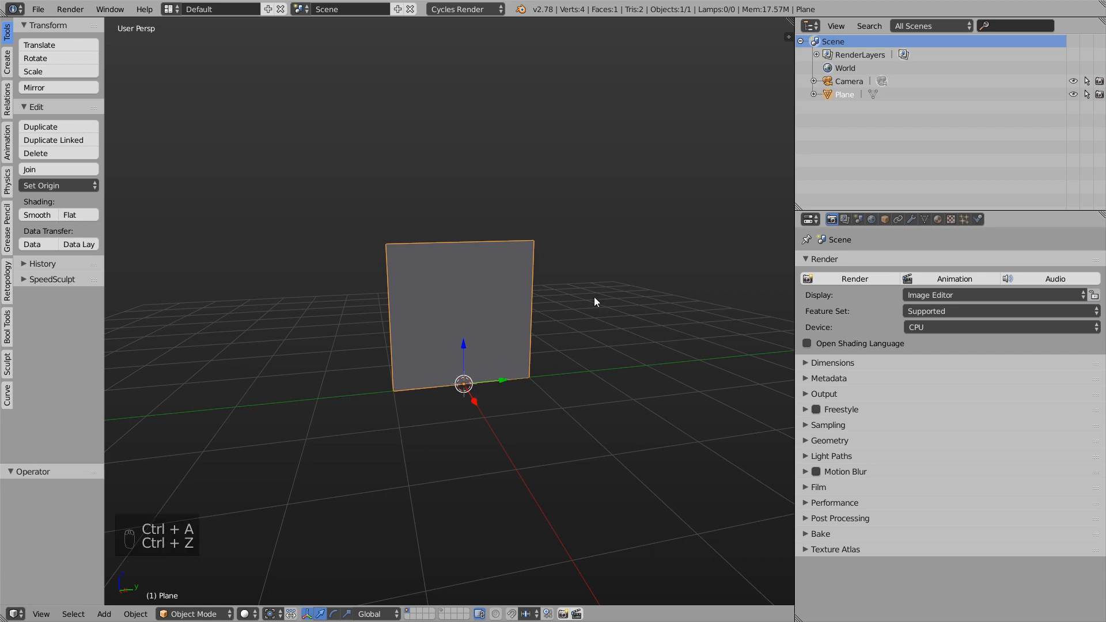
key("ctrl+a")
left_click(596, 284)
middle_click_drag(568, 285, 441, 325)
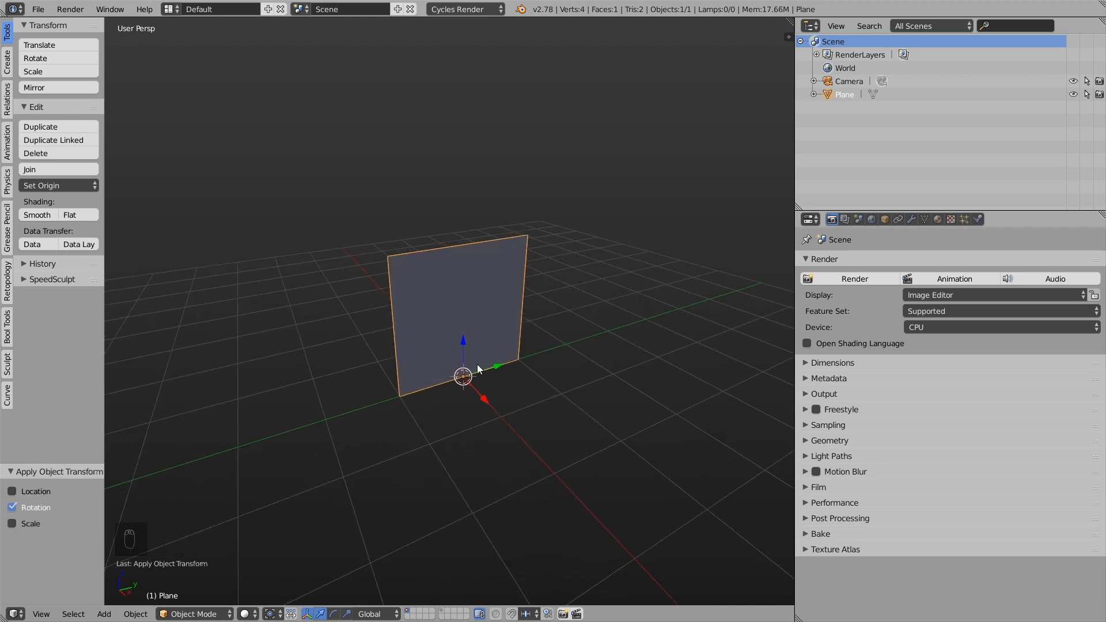
Add a second plane at the origin and scale it up about 10.8 times as a ground surface.
key("shift+a")
left_click(513, 366)
scroll(537, 424, "down", 3)
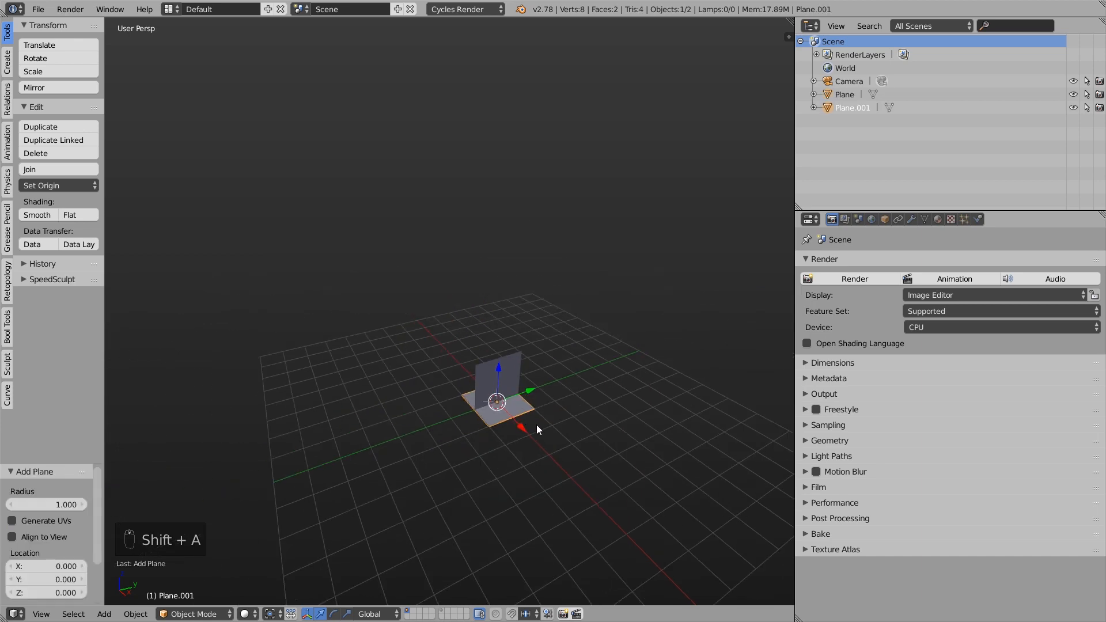
key("s")
left_click(763, 242)
Rename the large plane as ground and the upright plane as linden_tree.
double_click(852, 107)
type("ground")
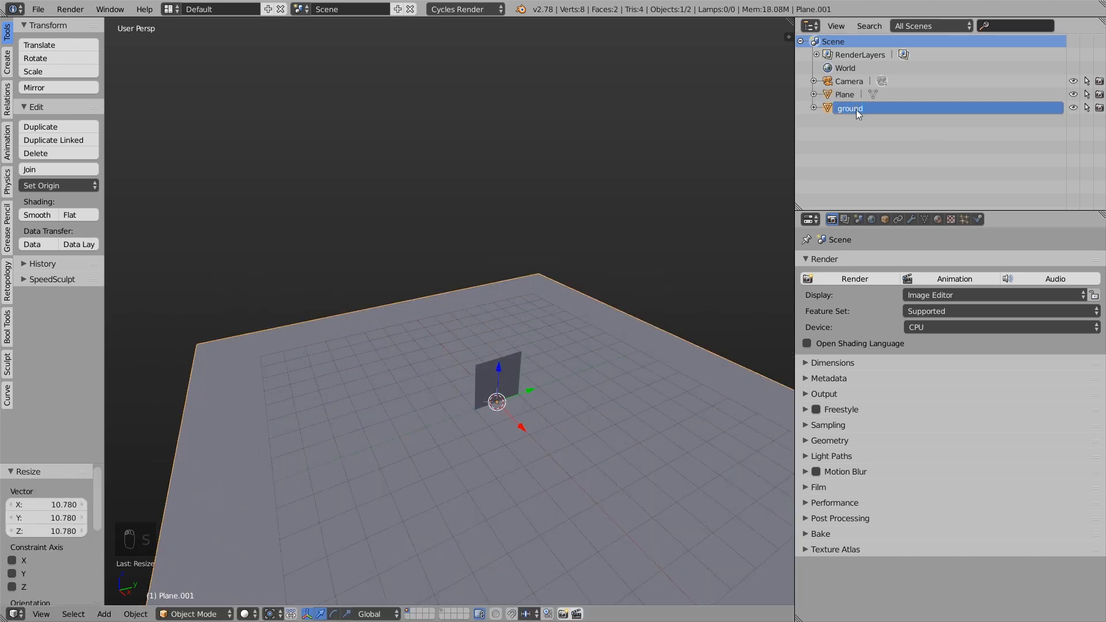
key("Return")
double_click(845, 95)
type("linden_tree")
key("Return")
Add a Sun lamp, raise it about 4.8 units along Z and rotate it about 41° around Y.
key("shift+a")
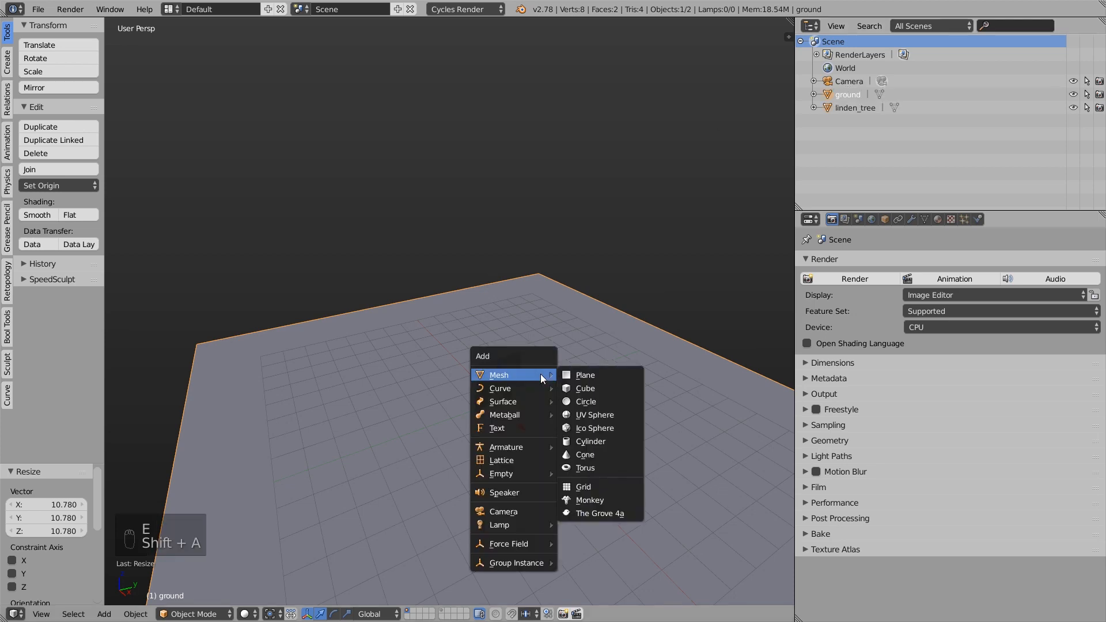
mouse_move(521, 525)
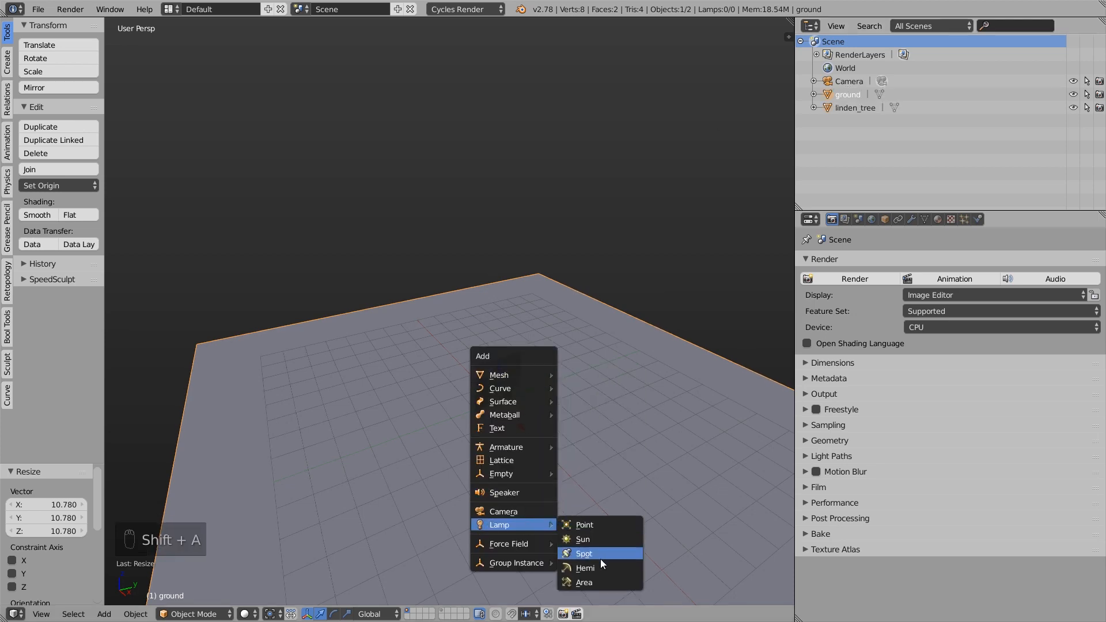
left_click(593, 540)
left_click_drag(499, 376, 519, 258)
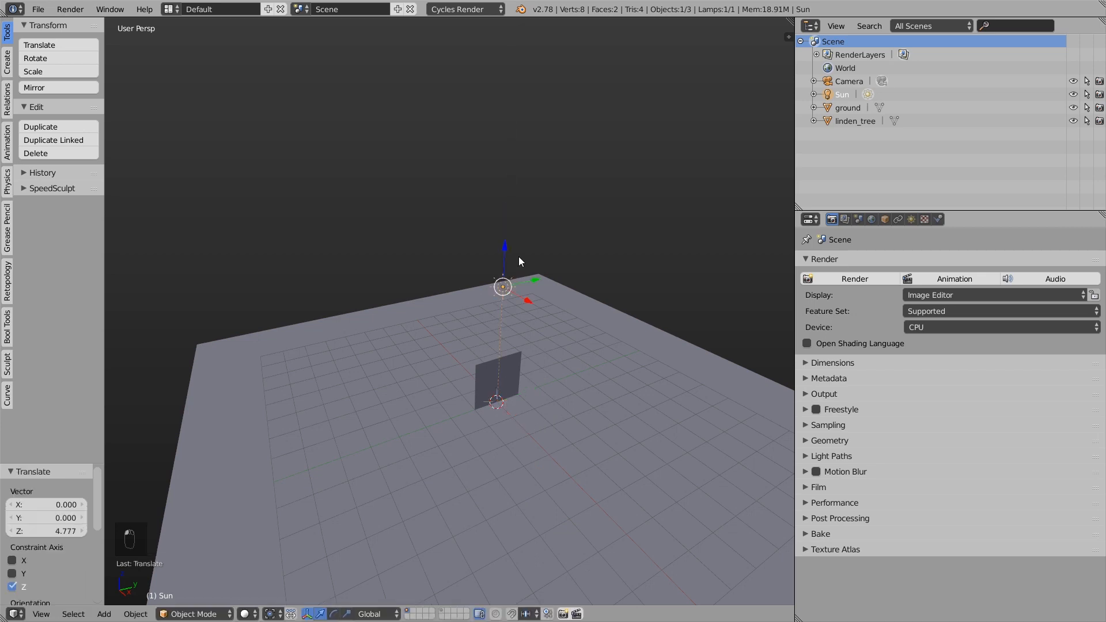
key("r")
key("y")
left_click(617, 386)
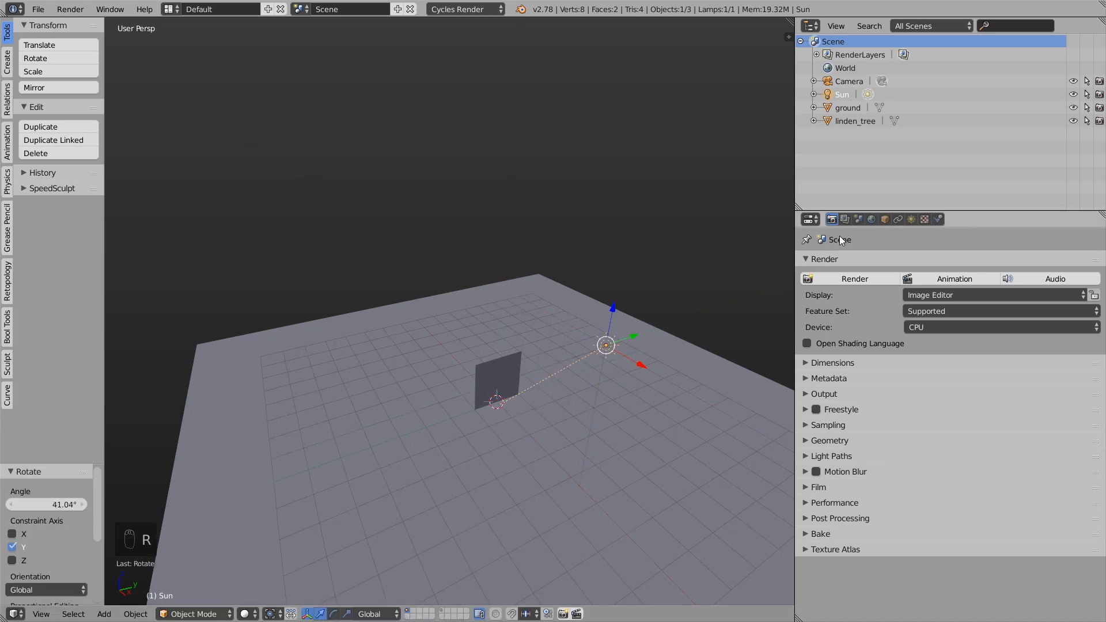
Set the scene's colour management view to Filmic Log Encoding Base and the look to Medium High Contrast.
left_click(858, 219)
left_click(849, 306)
left_click(930, 372)
left_click(937, 303)
left_click(931, 416)
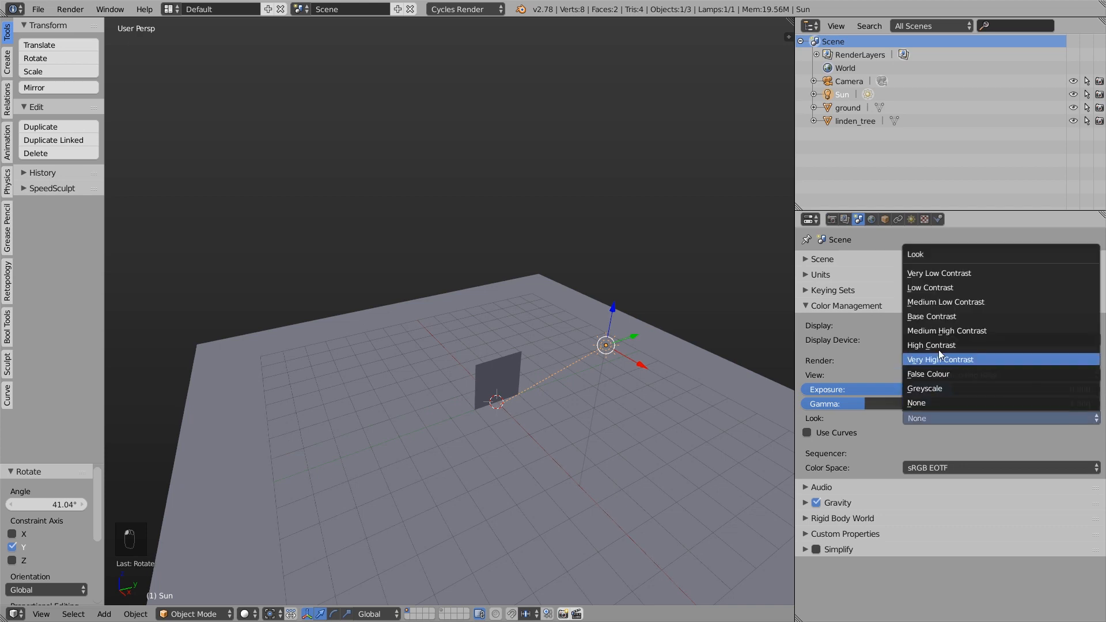
left_click(935, 330)
Select the upright tree plane, split the 3D view into two stacked areas and make the upper one a Node Editor.
scroll(576, 375, "up", 4)
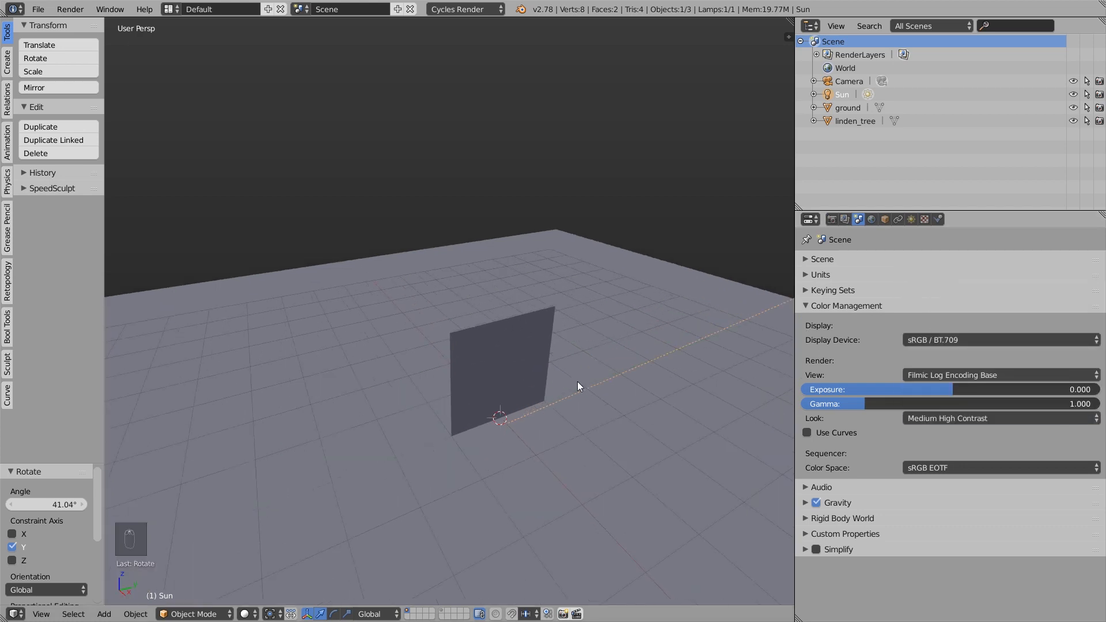
scroll(576, 372, "up", 1)
right_click(474, 335)
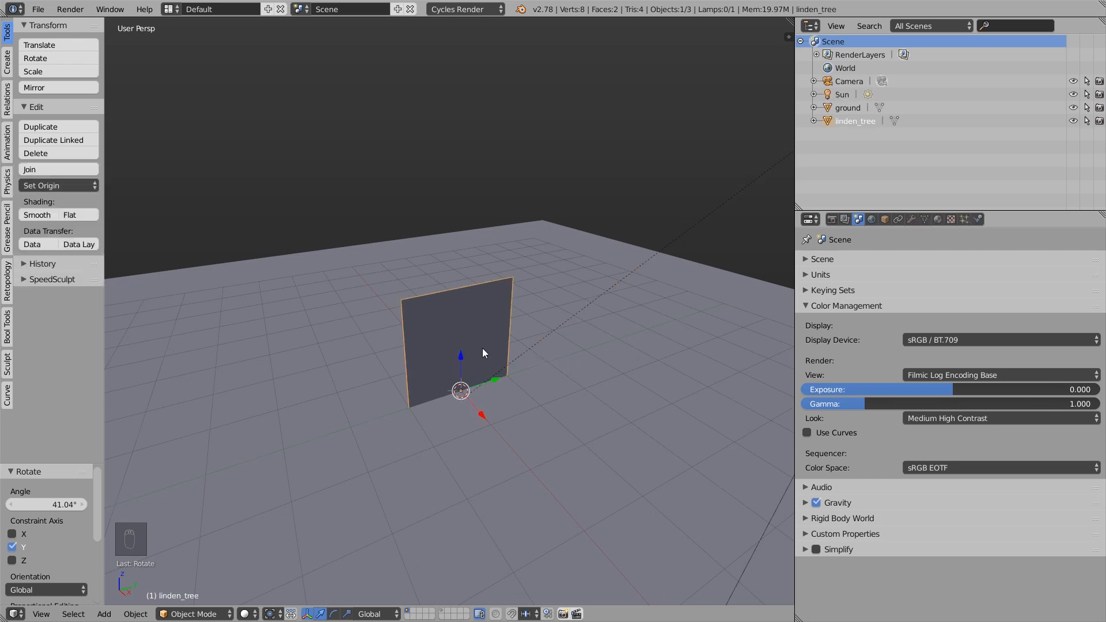
left_click_drag(792, 20, 763, 297)
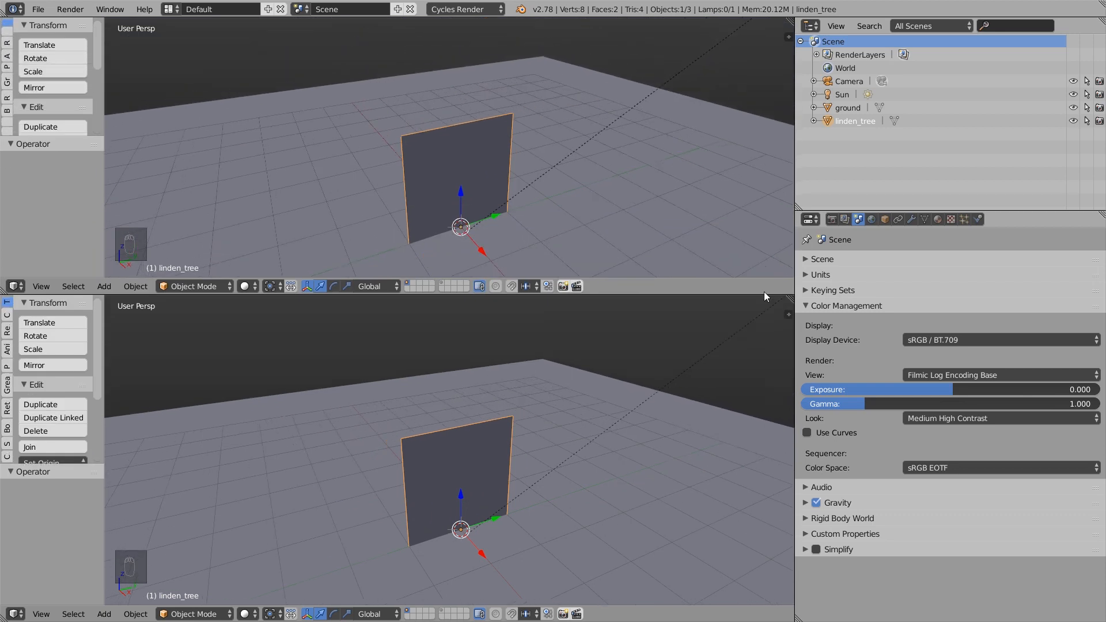
left_click(15, 286)
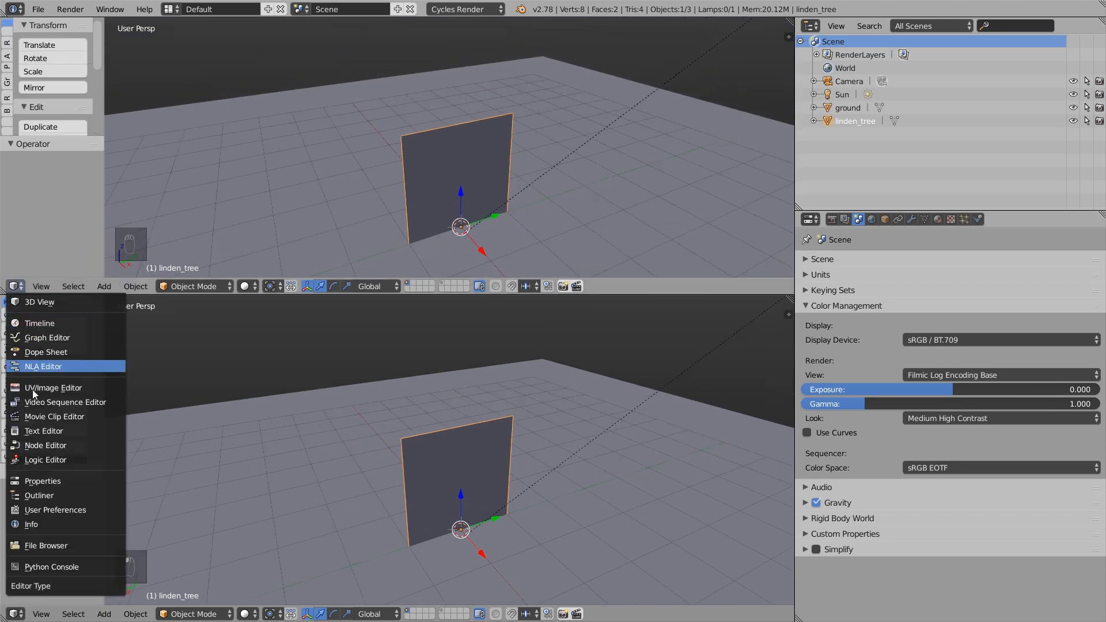
left_click(43, 437)
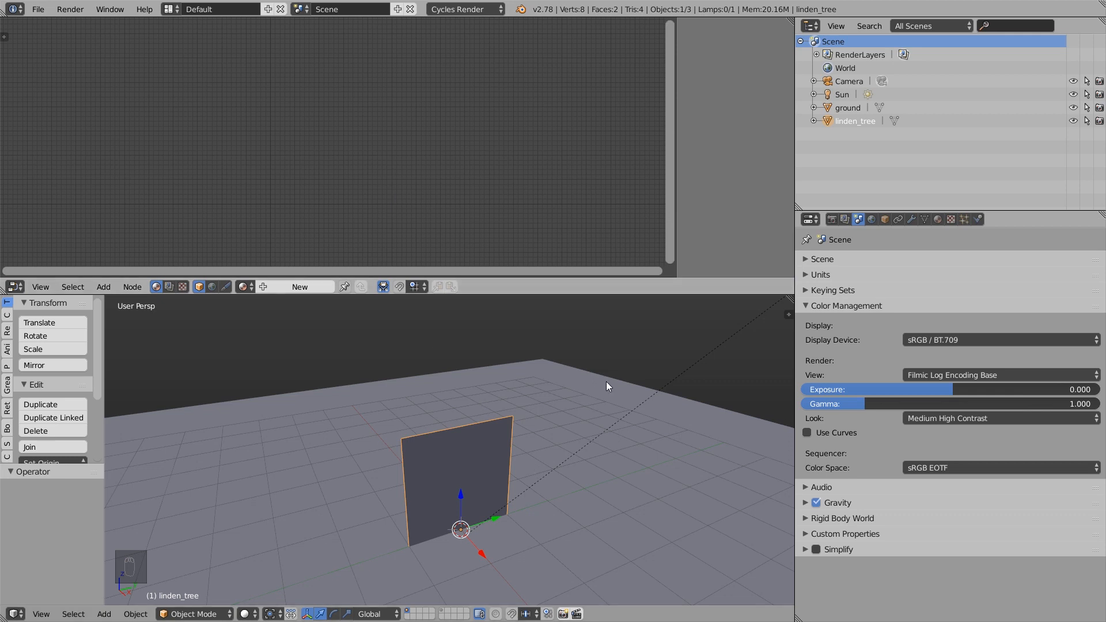
Examine the tree plane from several angles in Edit Mode along with the 3D view's display settings.
middle_click_drag(482, 460, 482, 486)
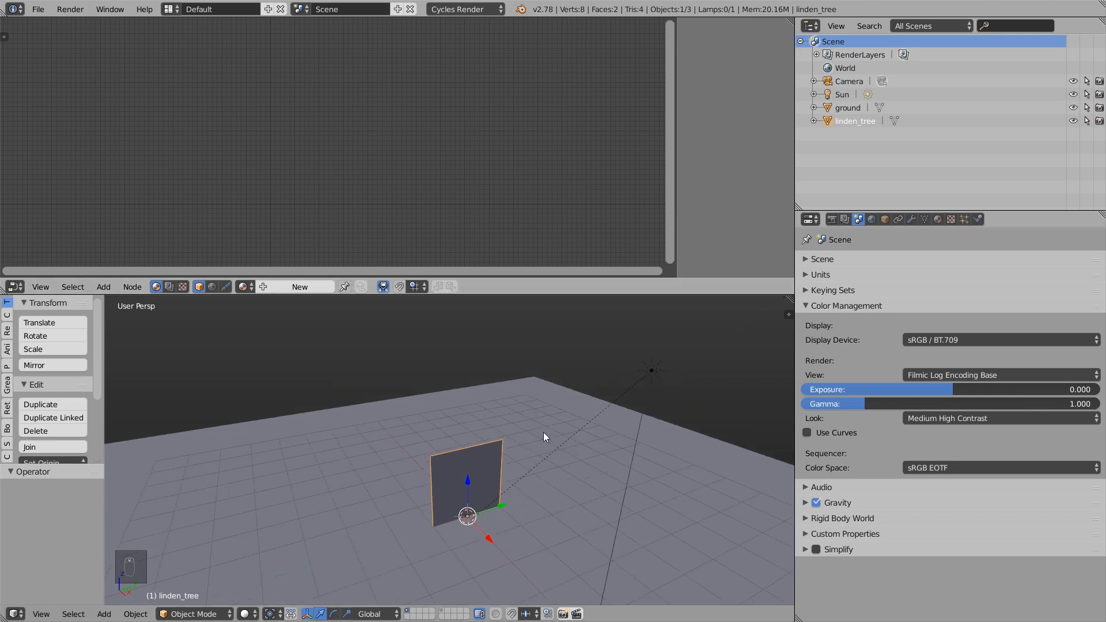
scroll(496, 500, "up", 4)
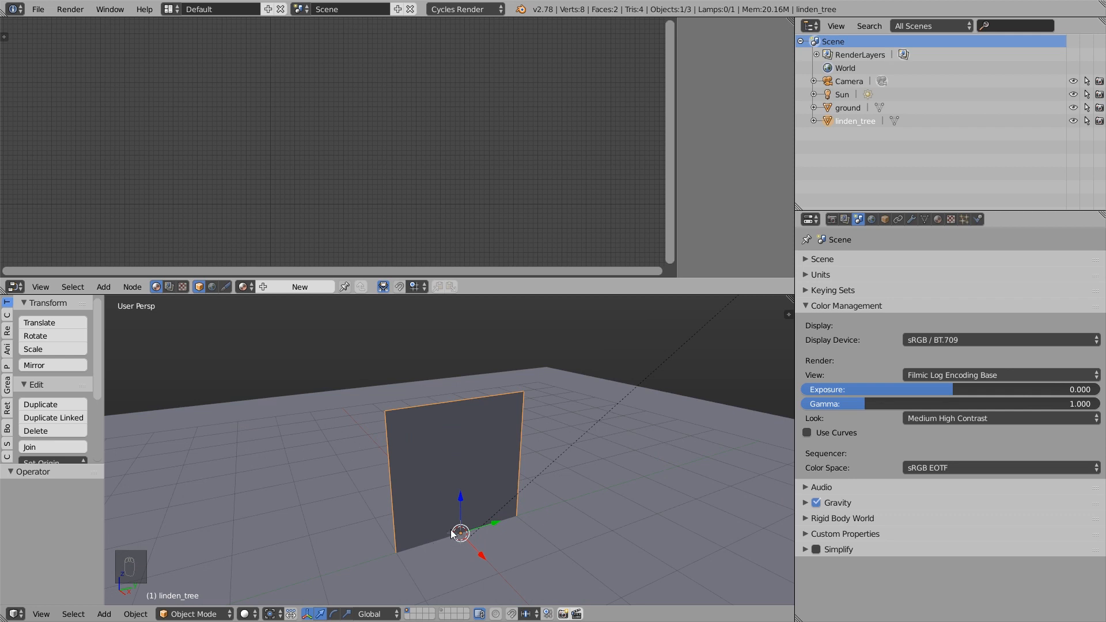
key("Tab")
middle_click_drag(461, 509, 448, 488)
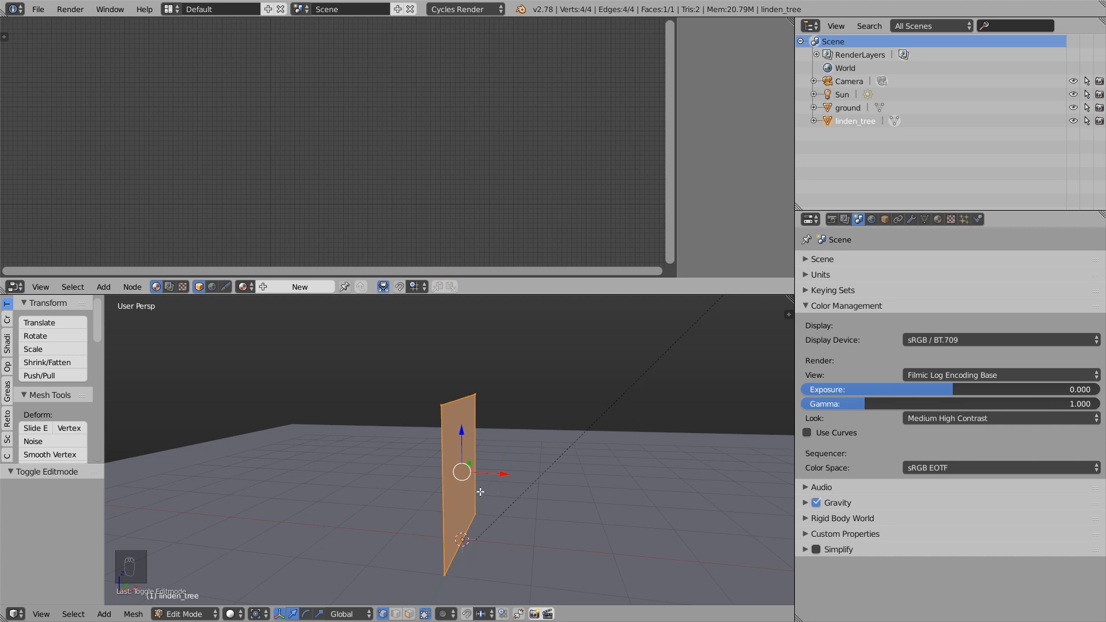
key("n")
middle_click_drag(480, 491, 391, 420)
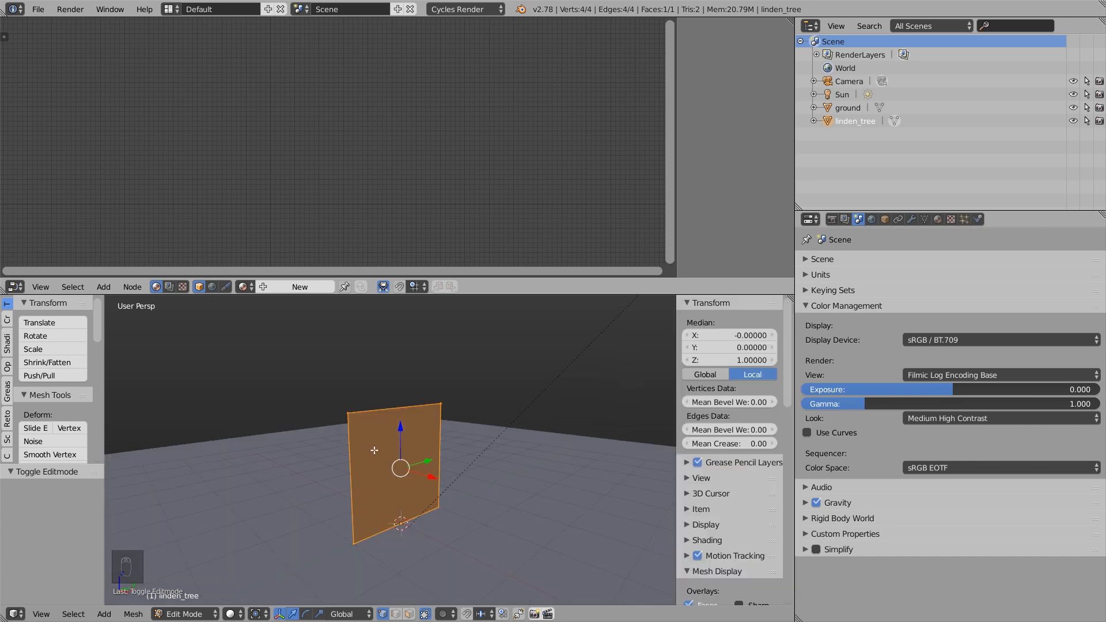
middle_click_drag(380, 480, 454, 481)
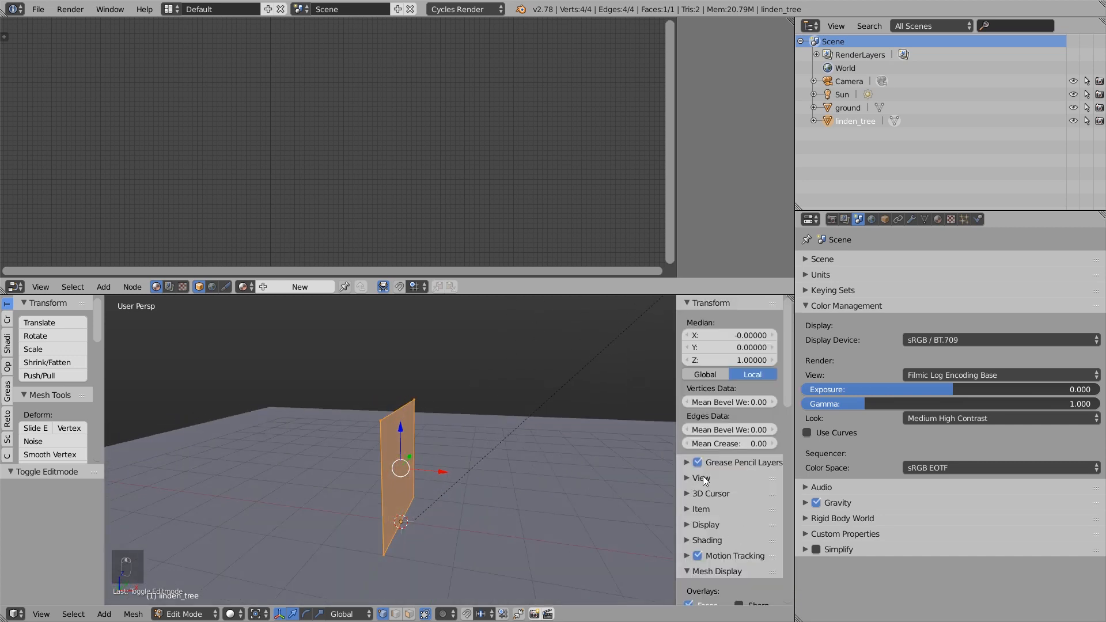
scroll(775, 455, "down", 5)
scroll(729, 460, "down", 8)
scroll(721, 407, "up", 3)
left_click(714, 423)
middle_click_drag(439, 501, 370, 472)
scroll(413, 481, "up", 5)
key("a")
scroll(398, 473, "down", 3)
scroll(398, 515, "down", 2)
key("Tab")
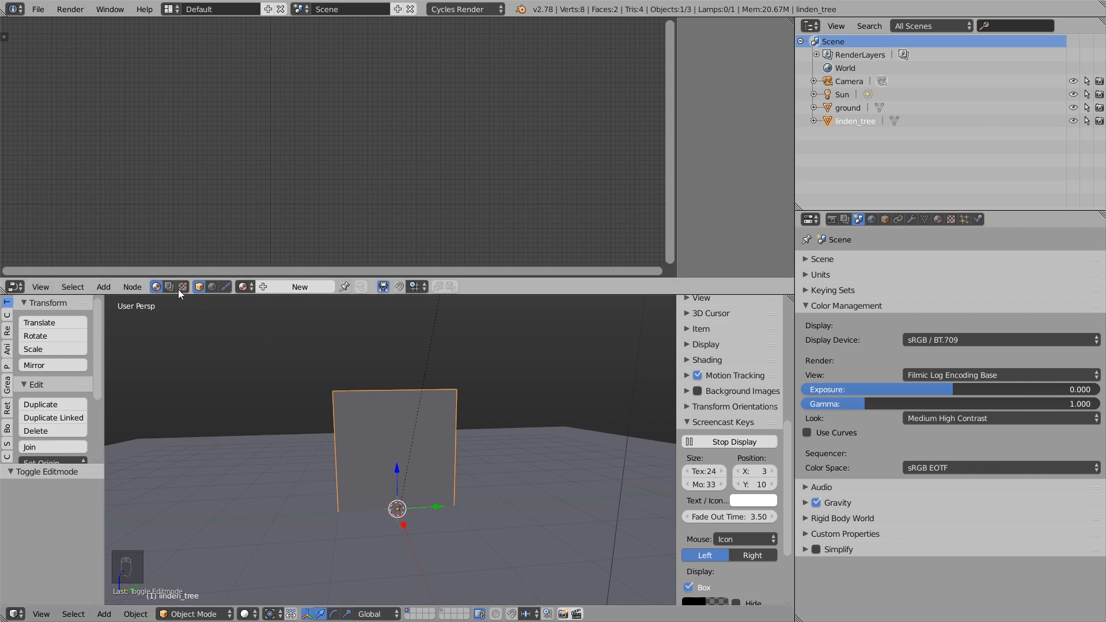
Create a new material on the tree plane and name it linden_tree.
left_click(288, 283)
left_click(298, 283)
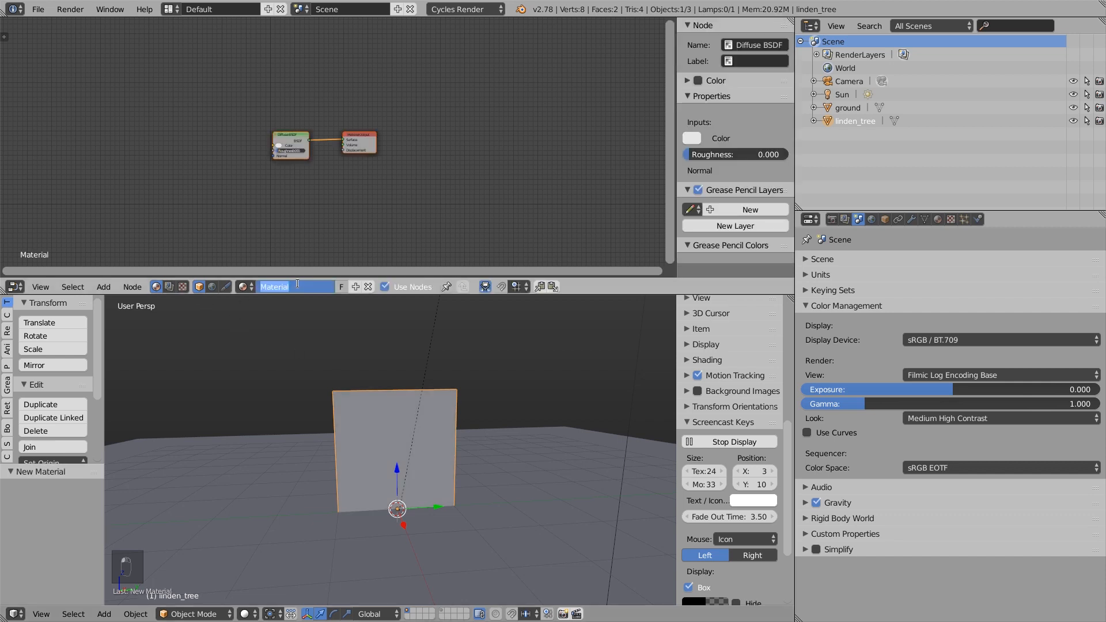
type("linden_tree")
key("Return")
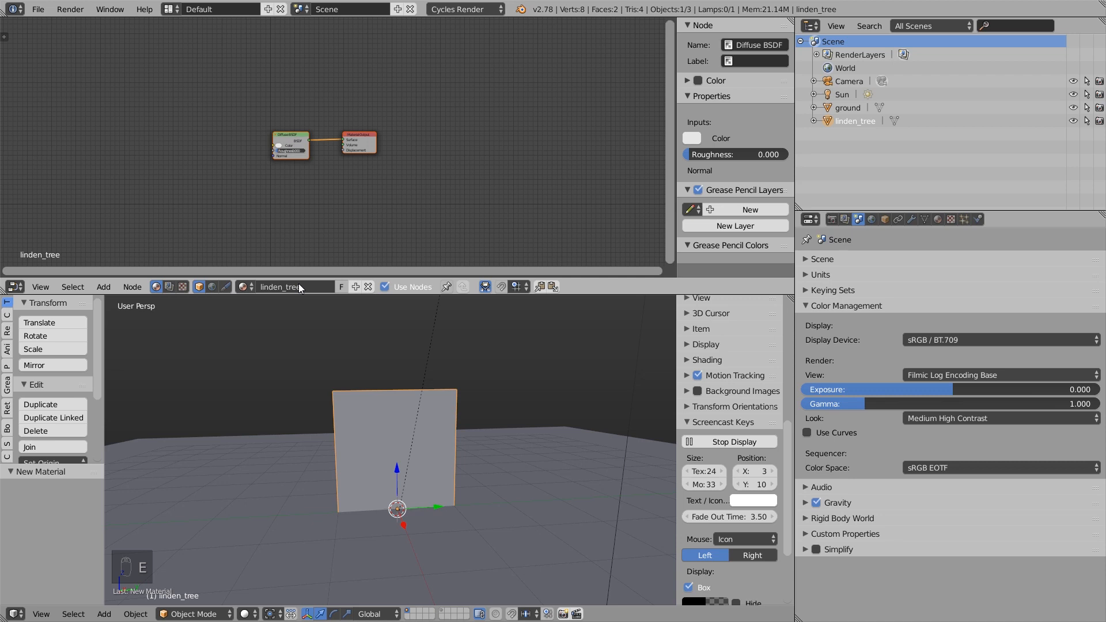
Maximize the Node Editor and bring in the linden tree's colour, mask, normal and volume normal images as Image Texture nodes.
key("ctrl+space")
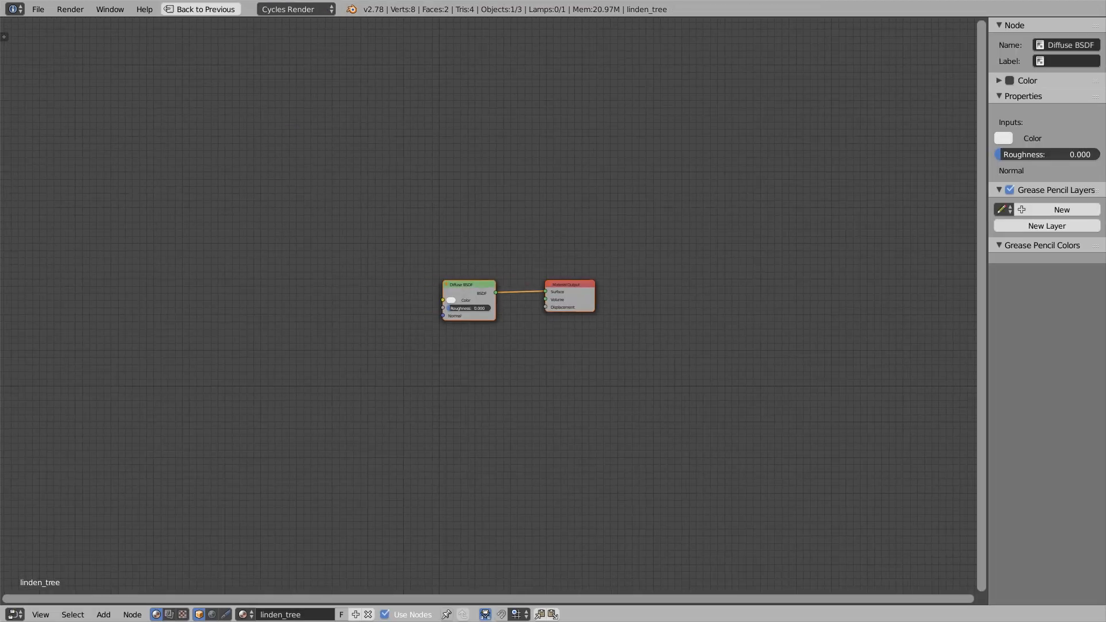
left_click_drag(260, 217, 259, 217)
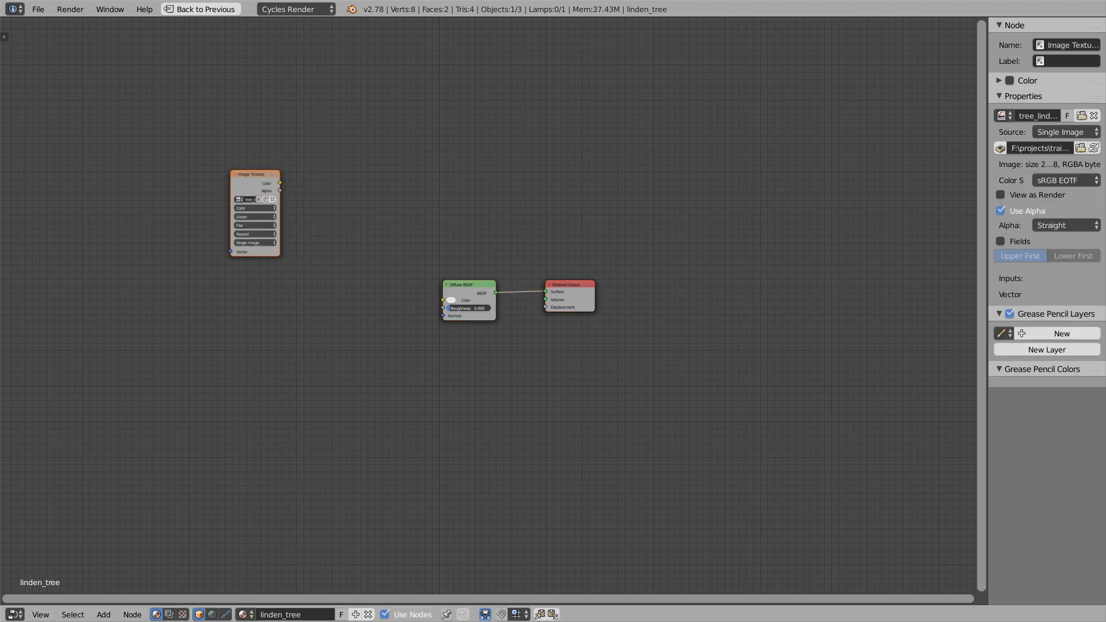
left_click_drag(558, 181, 259, 321)
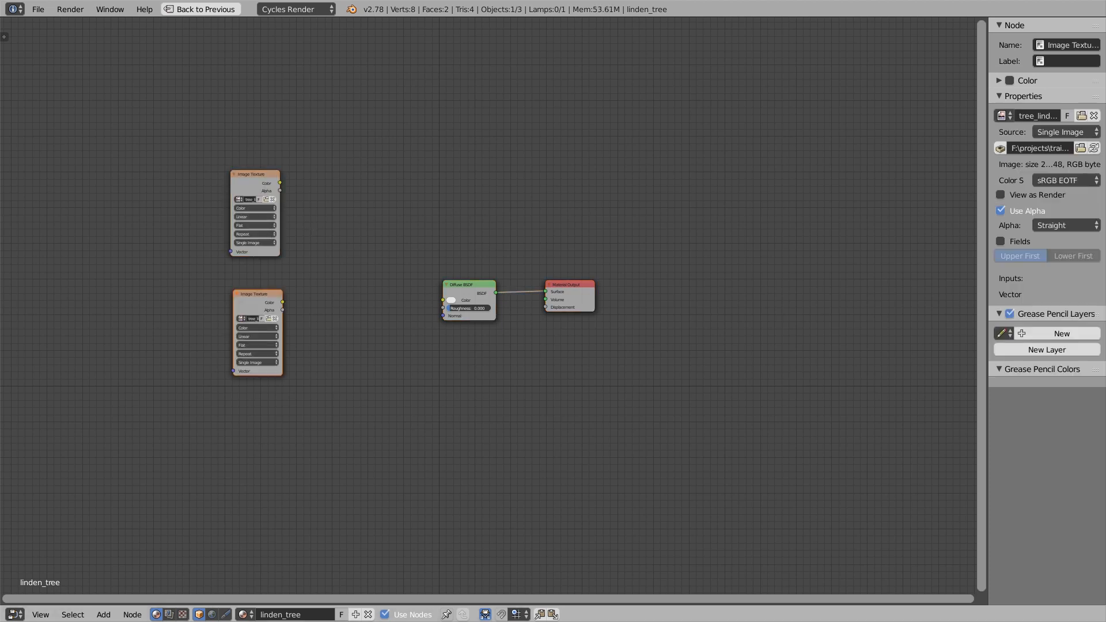
left_click_drag(235, 401, 238, 446)
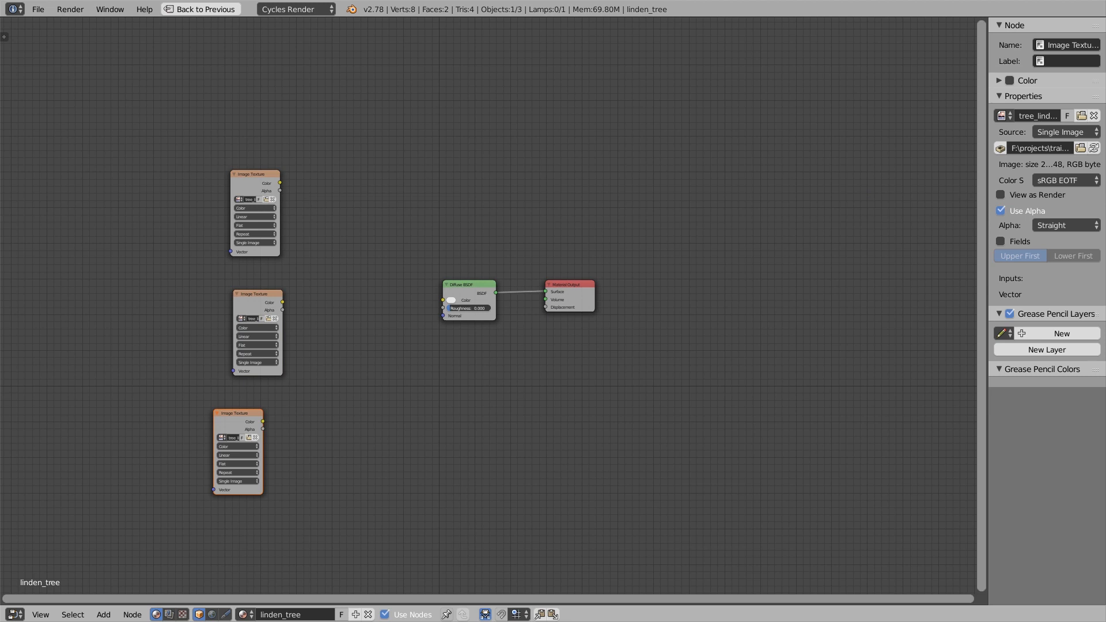
left_click_drag(233, 544, 234, 541)
Widen the Image Texture nodes to show their file names and place the volume_nor.png node directly below tree_linden_nor.png.
scroll(230, 516, "up", 2)
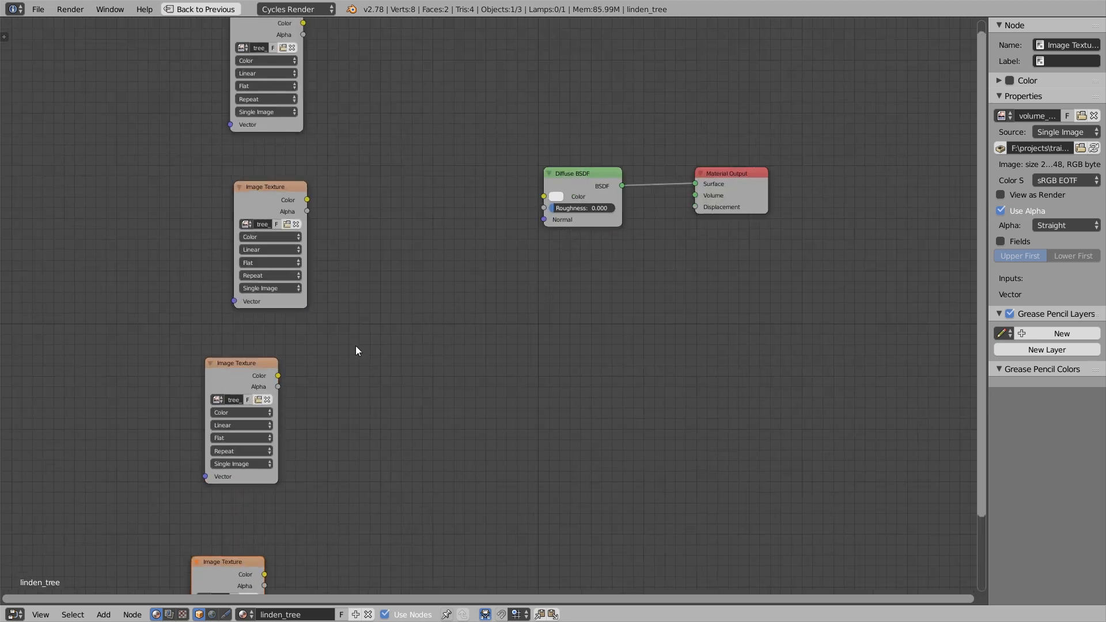
middle_click_drag(229, 197, 307, 276)
left_click_drag(308, 130, 248, 131)
left_click_drag(312, 277, 256, 277)
left_click_drag(281, 454, 219, 453)
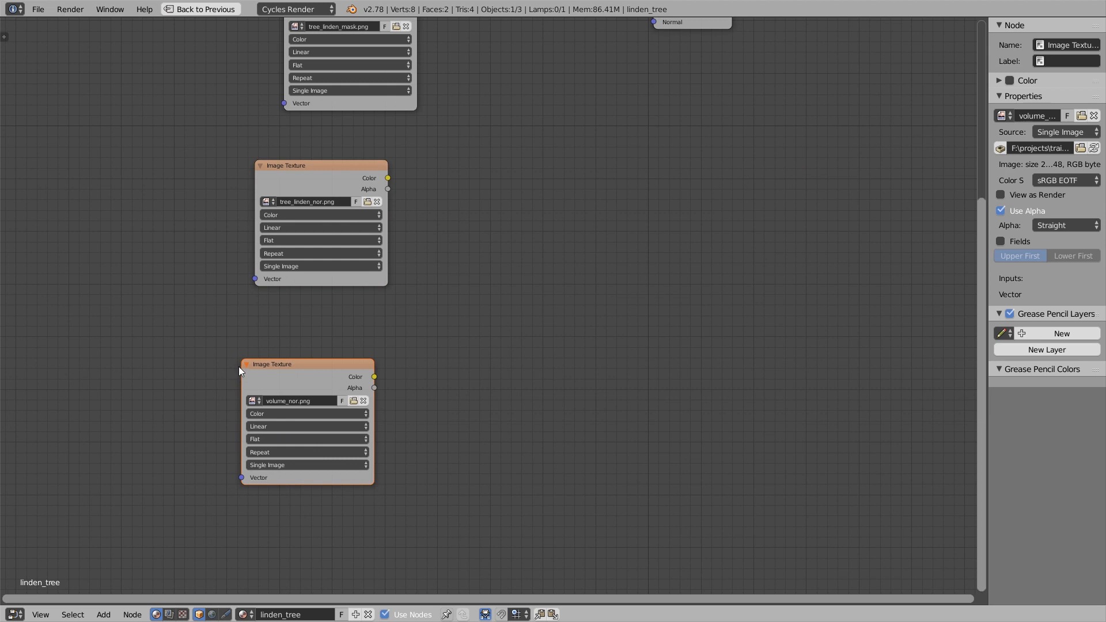
scroll(238, 367, "up", 2)
left_click_drag(298, 391, 318, 311)
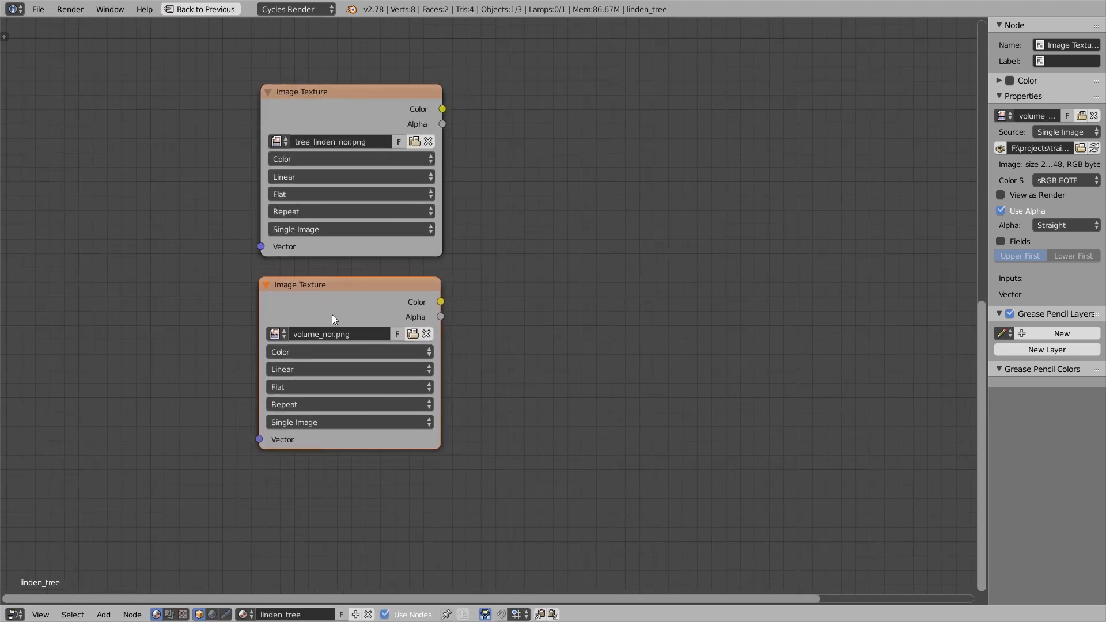
Set the colour space of the tree_linden_nor.png texture to Non-Color Data and return to the multi-editor layout.
scroll(328, 201, "up", 2)
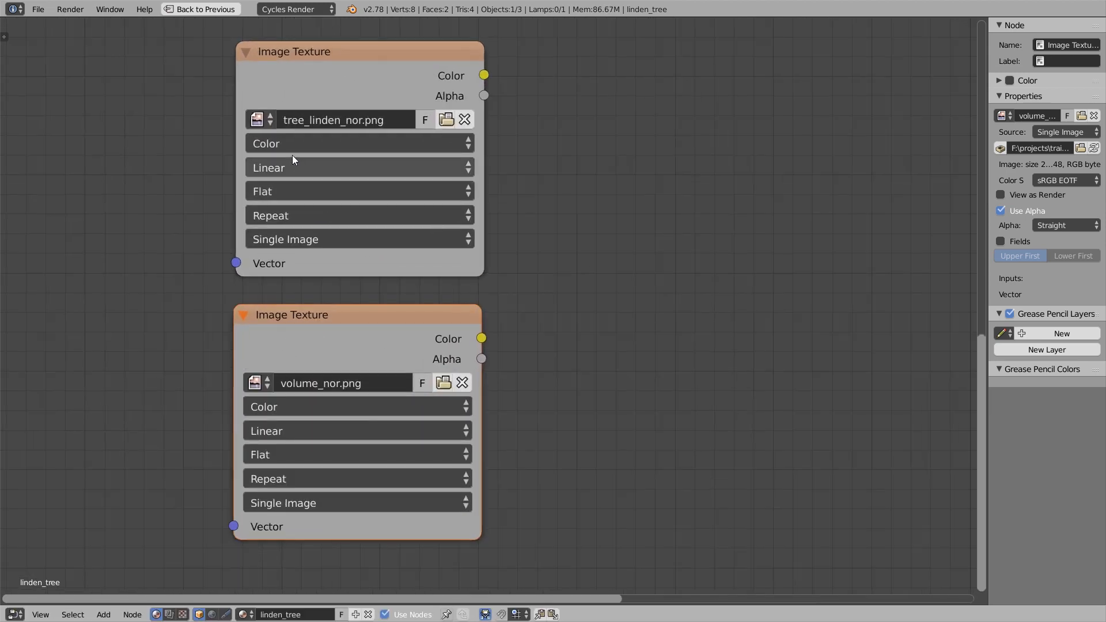
left_click(258, 147)
left_click(292, 98)
key("shift+space")
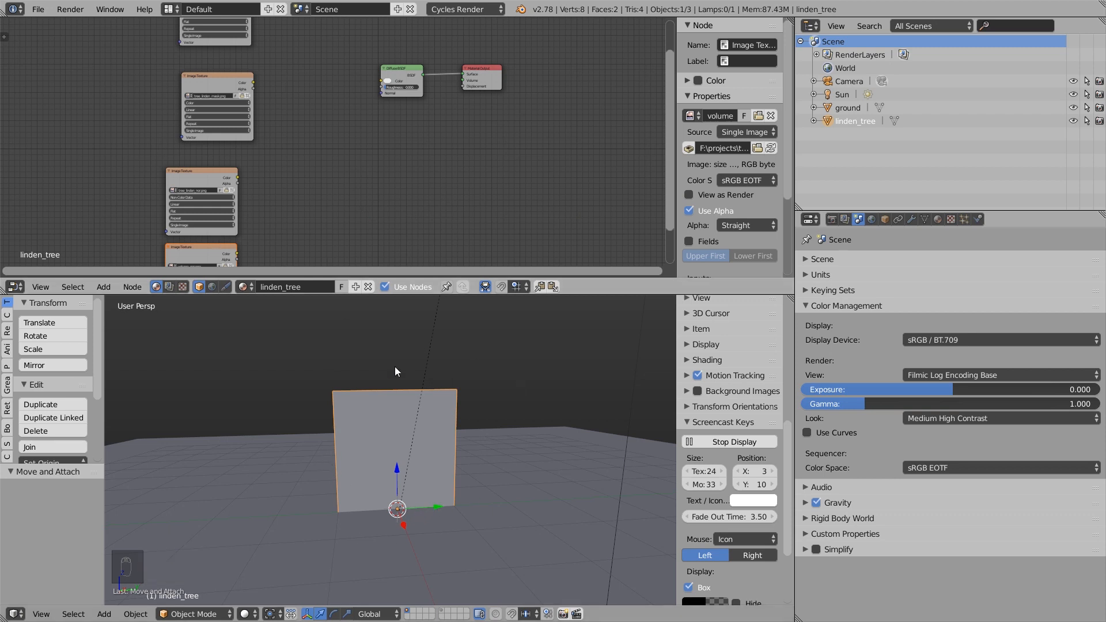
Open the tree plane in Edit Mode and select its whole mesh.
key("Tab")
key("a")
key("a")
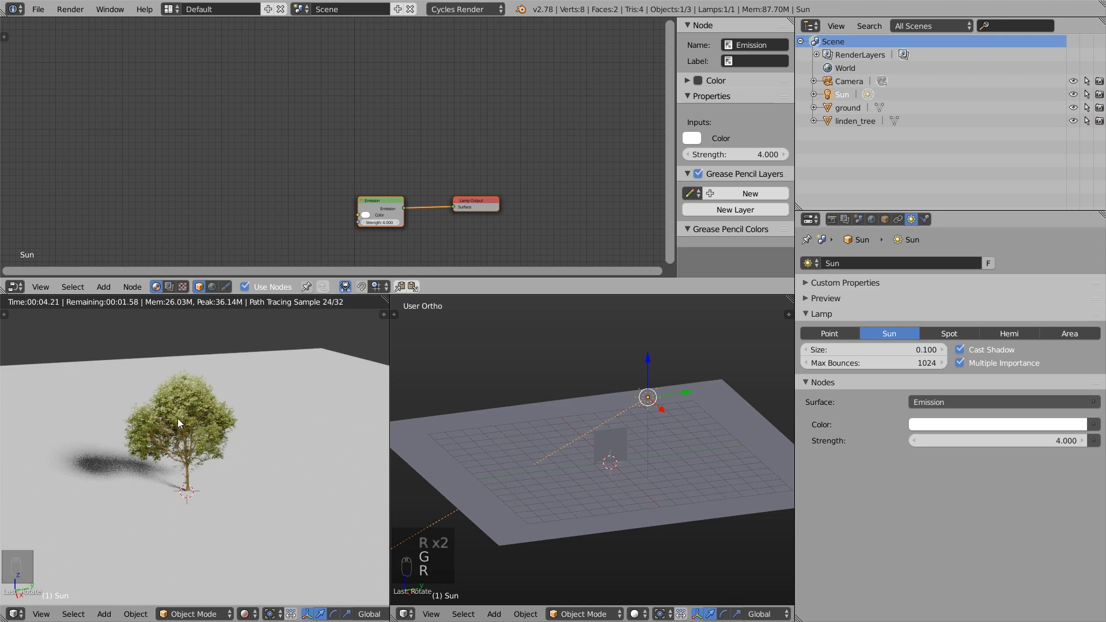
Select the tree plane and preview its tree_linden_nor.png and volume_nor.png textures in turn in the rendered view.
right_click(604, 434)
middle_click_drag(342, 202, 404, 68)
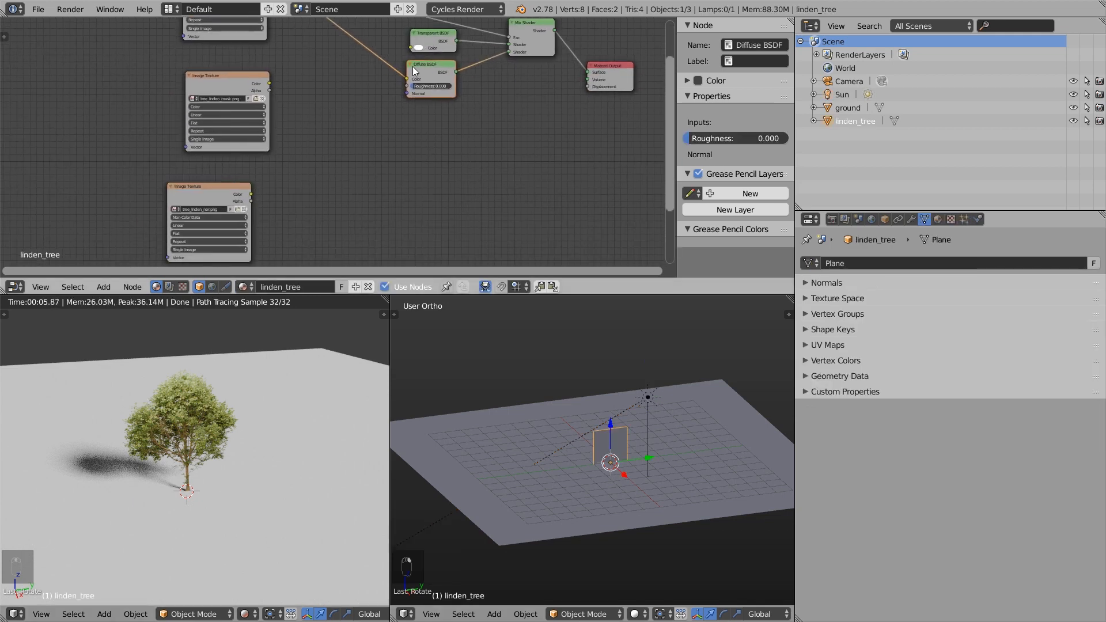
middle_click_drag(274, 163, 354, 154)
key("shift+space")
middle_click_drag(534, 288, 511, 174)
scroll(413, 263, "up", 6)
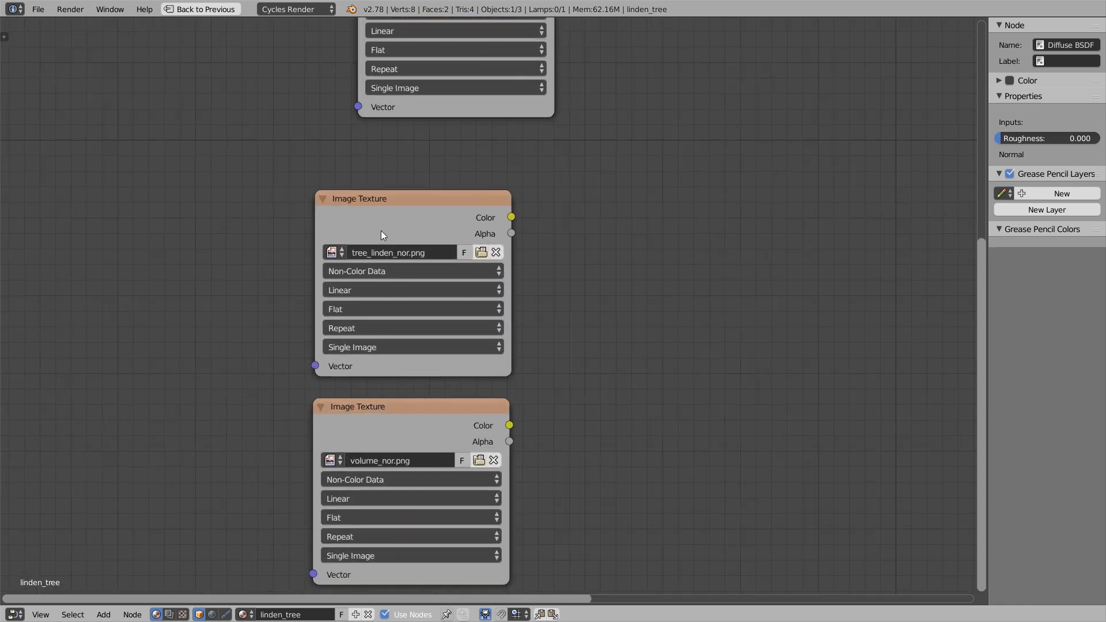
key("shift+space")
left_click(278, 59, "ctrl+shift")
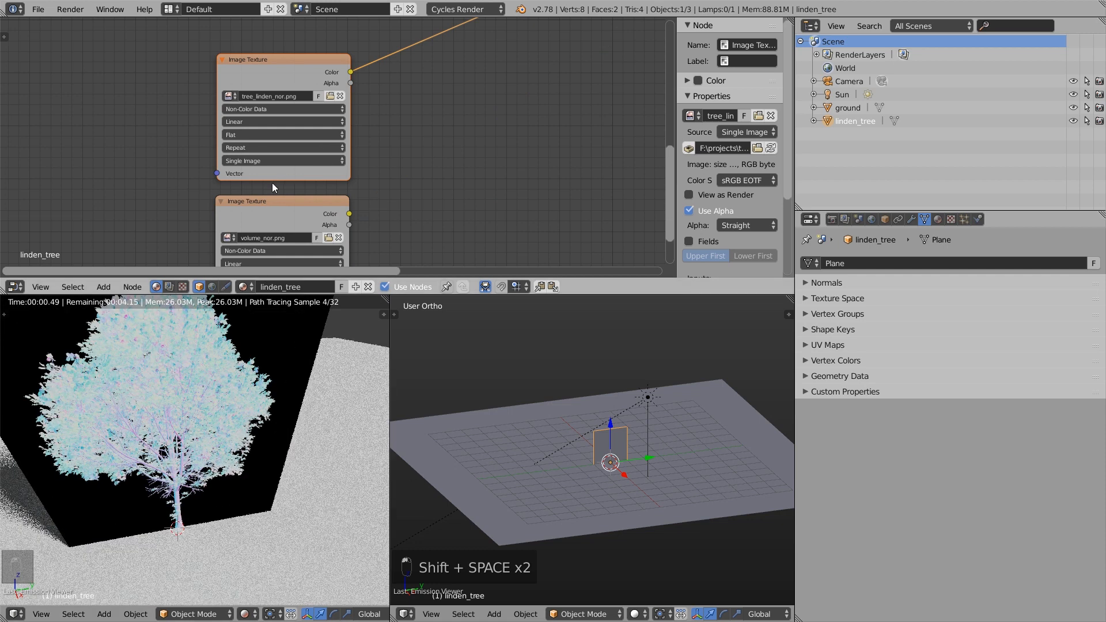
left_click(268, 210, "ctrl+shift")
Add a MixRGB node beside the two normal textures and set its blend type to Overlay.
scroll(403, 161, "down", 3)
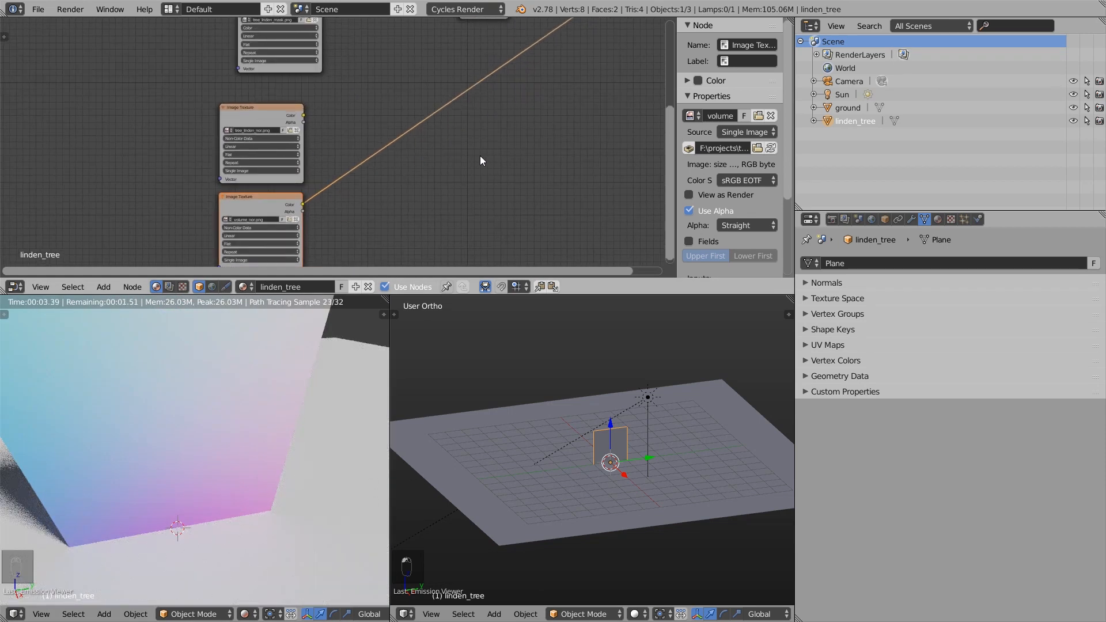
key("shift+a")
mouse_move(464, 183)
left_click(530, 254)
left_click(481, 117)
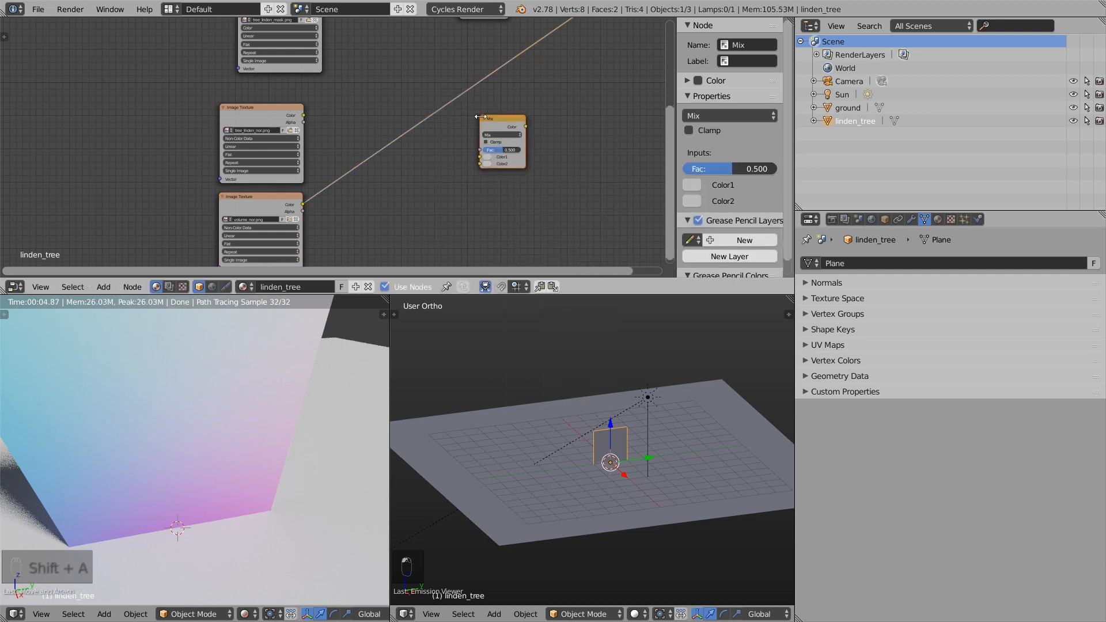
scroll(489, 121, "up", 2)
left_click(499, 123)
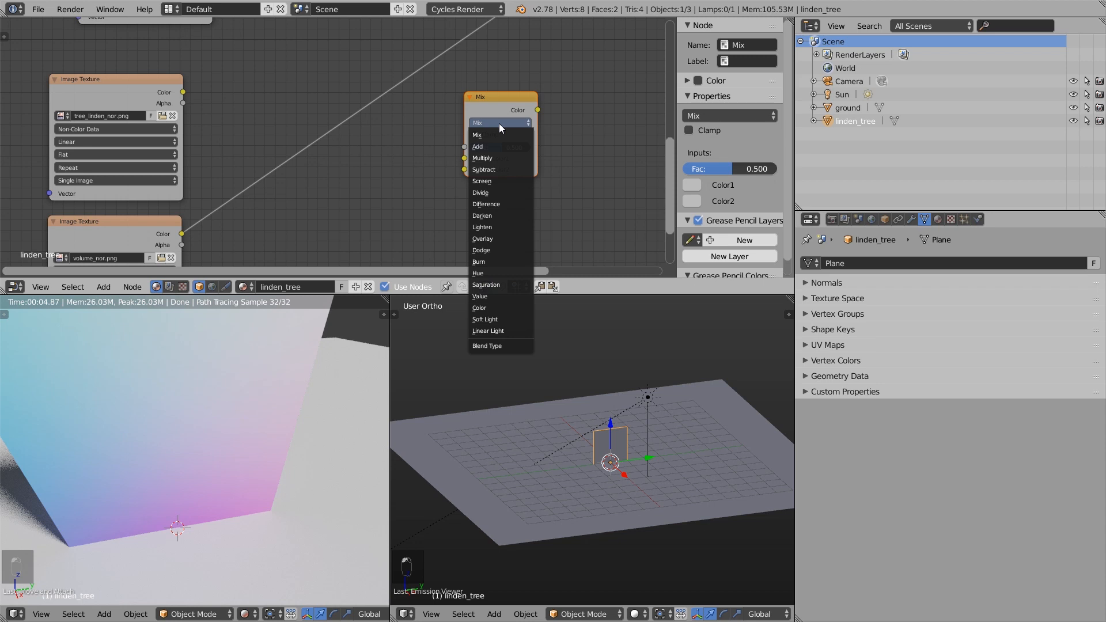
left_click(483, 239)
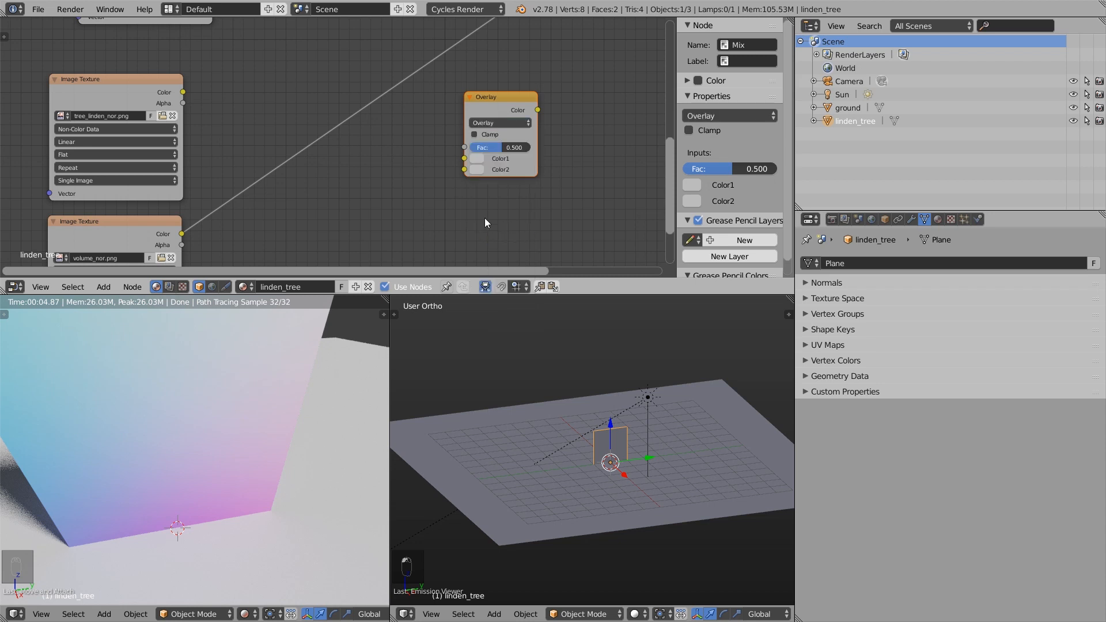
Connect volume_nor.png to the Overlay node's Color1 and tree_linden_nor.png to Color2, set its factor to 1 and preview the result.
scroll(485, 217, "down", 2)
left_click_drag(250, 217, 458, 163)
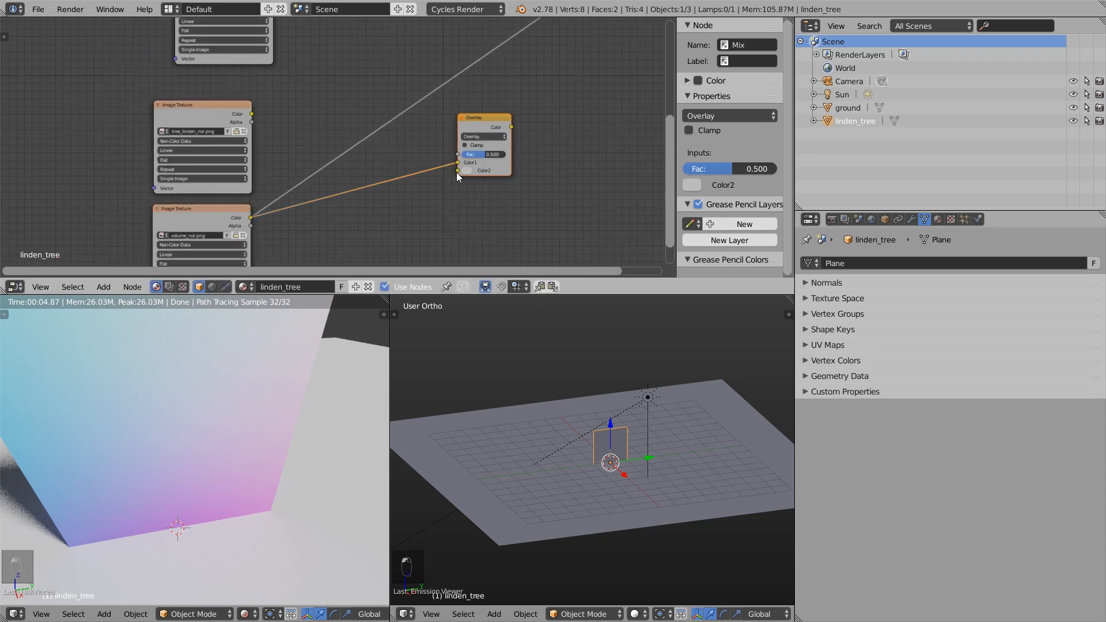
left_click_drag(257, 117, 518, 155)
left_click(479, 117)
scroll(473, 170, "up", 1)
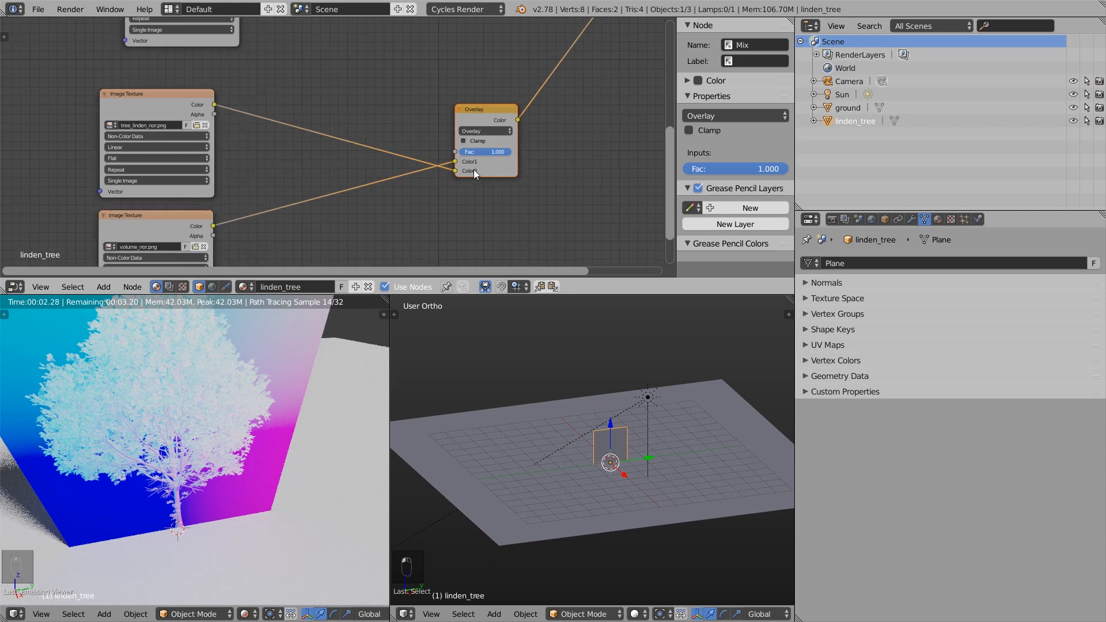
scroll(186, 465, "down", 5)
middle_click_drag(192, 460, 202, 406)
scroll(202, 406, "up", 3)
scroll(409, 170, "down", 3)
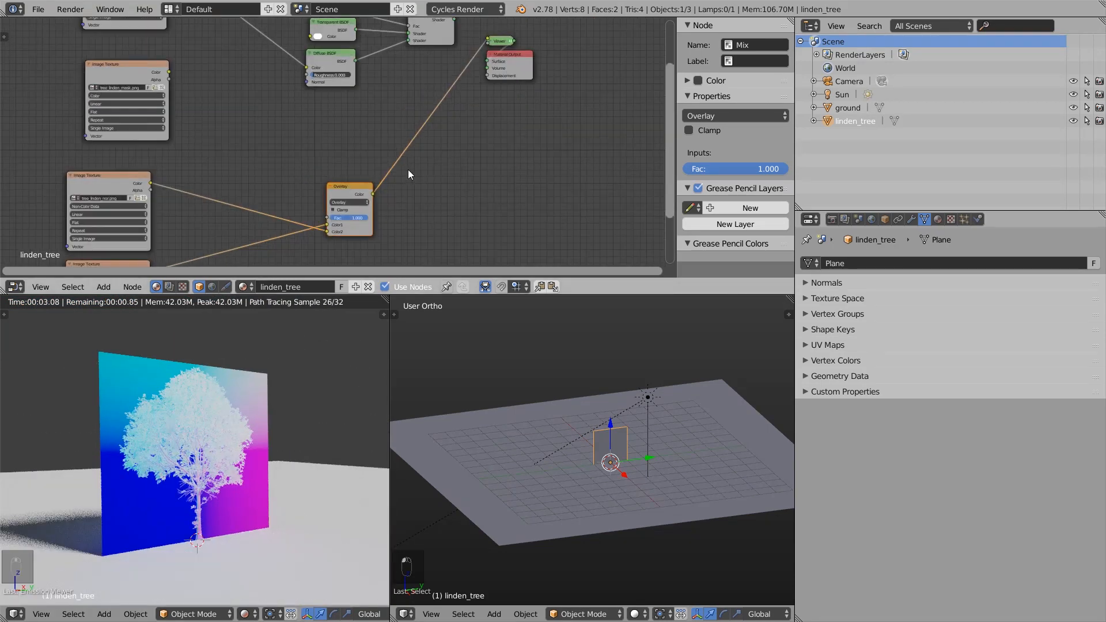
Add a Normal Map node in Tangent Space and feed the Overlay node's colour into its Color input.
key("shift+a")
mouse_move(468, 200)
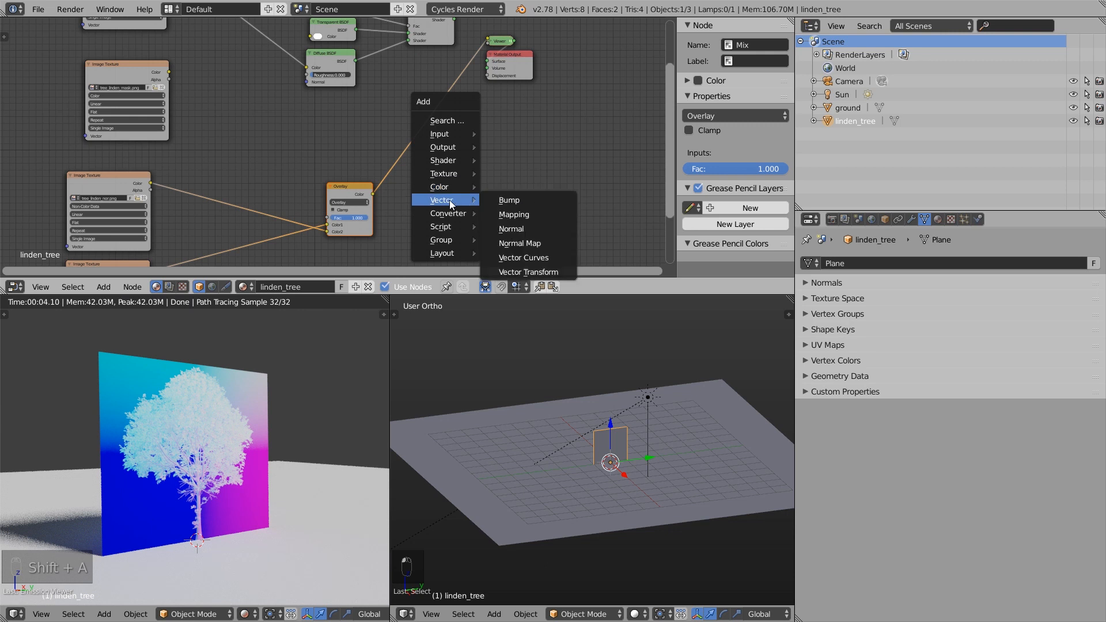
left_click(514, 243)
left_click(447, 150)
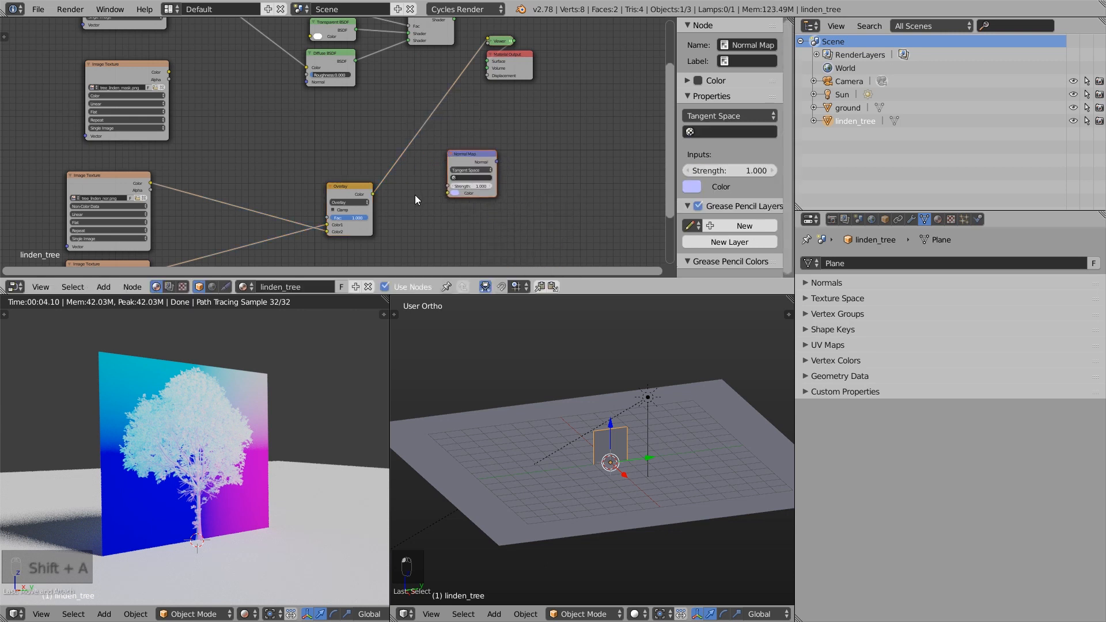
scroll(415, 194, "up", 2)
left_click_drag(348, 194, 468, 192)
left_click_drag(486, 133, 446, 138)
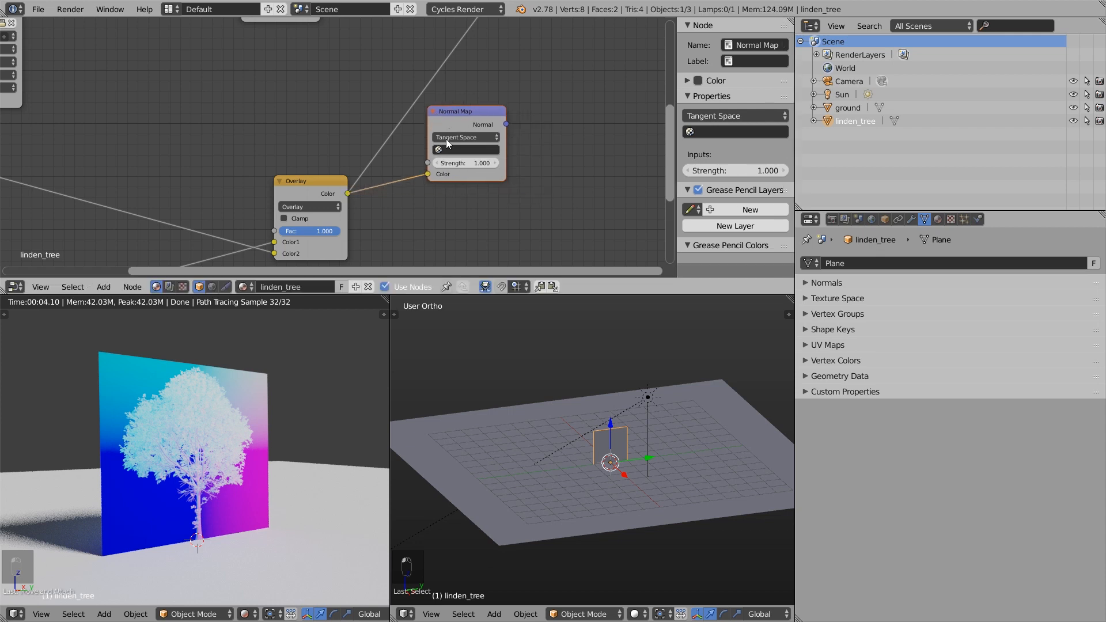
Connect the Normal Map to the Diffuse BSDF's Normal input and route the Mix Shader back to the Material Output.
scroll(403, 161, "down", 2)
left_click_drag(403, 170, 239, 105)
middle_click_drag(302, 92, 306, 128)
key("a")
left_click(362, 66, "ctrl+shift")
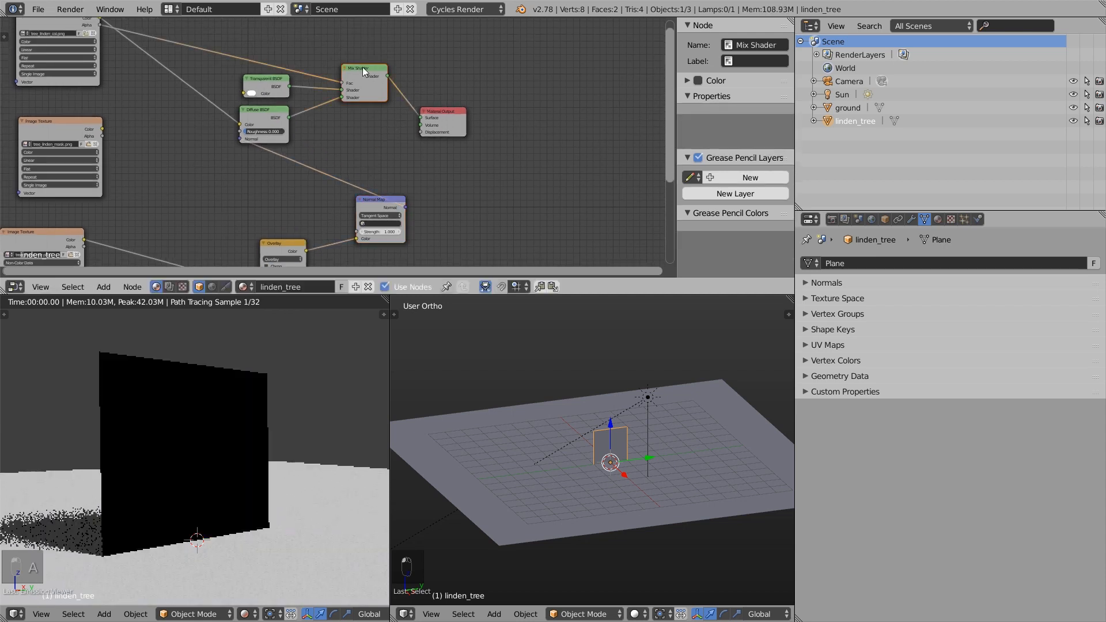
Move the Transparent BSDF, Diffuse BSDF, Mix Shader and Material Output nodes together beyond the Normal Map node.
key("b")
left_click_drag(516, 58, 244, 133)
scroll(250, 134, "down", 1)
key("g")
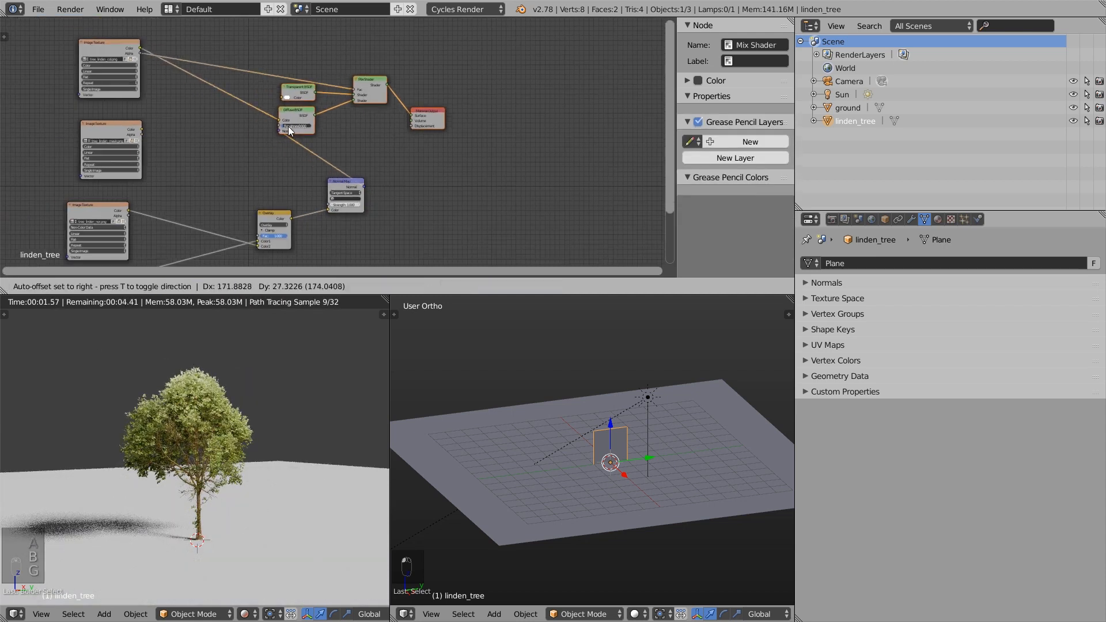
left_click(421, 163)
scroll(469, 167, "up", 2)
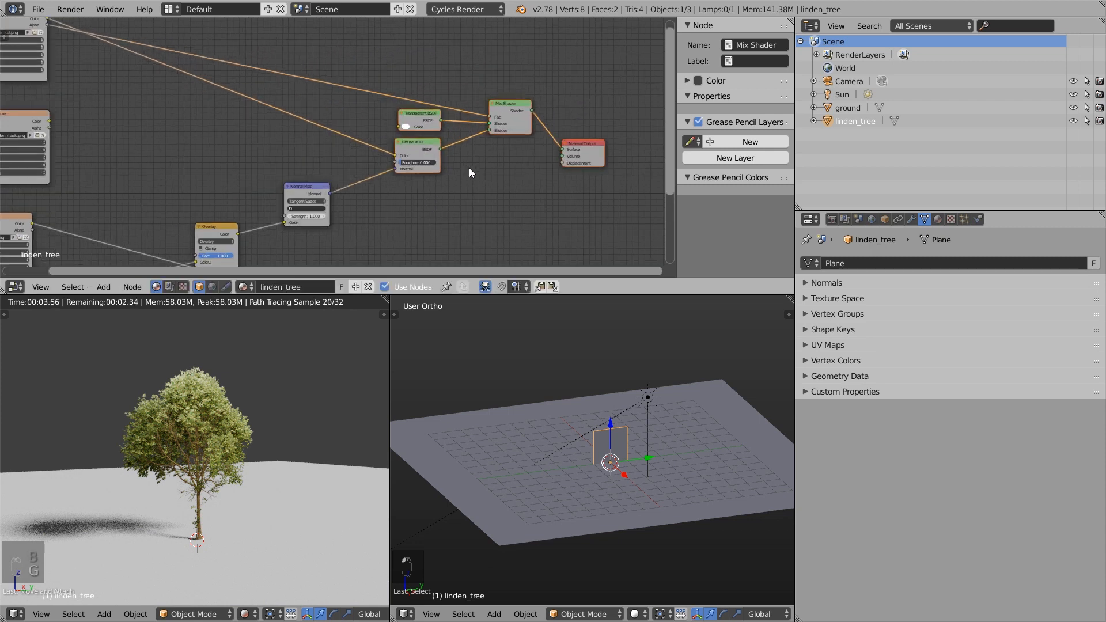
Preview the Overlay, Normal Map, Diffuse and Transparent nodes in turn, ending on the Mix Shader.
left_click(218, 232, "ctrl+shift")
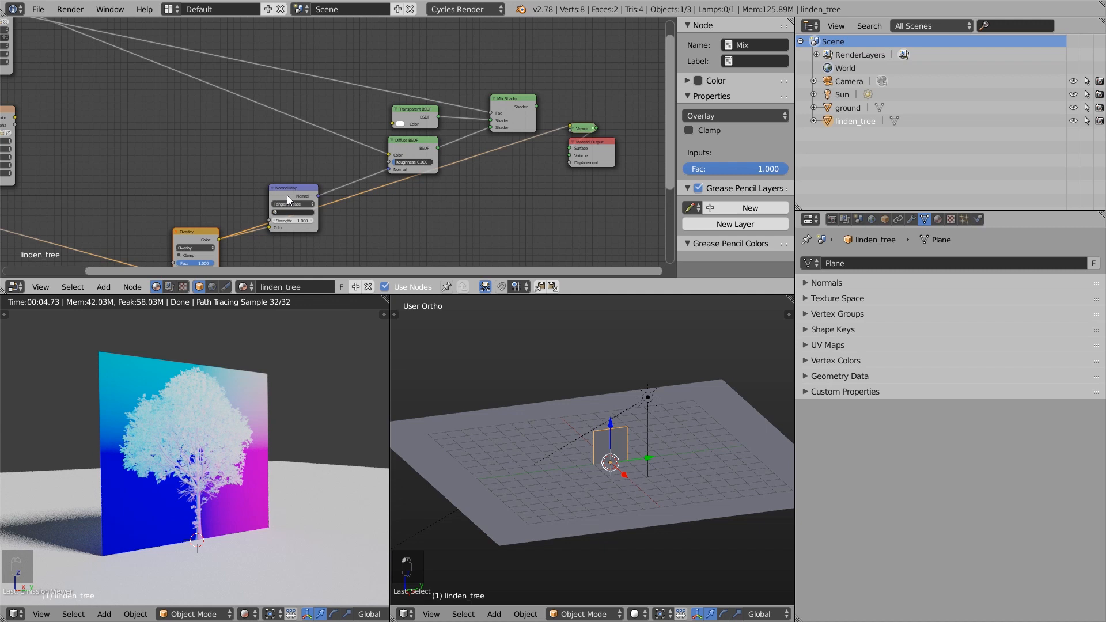
left_click(294, 197, "ctrl+shift")
left_click(406, 140, "ctrl+shift")
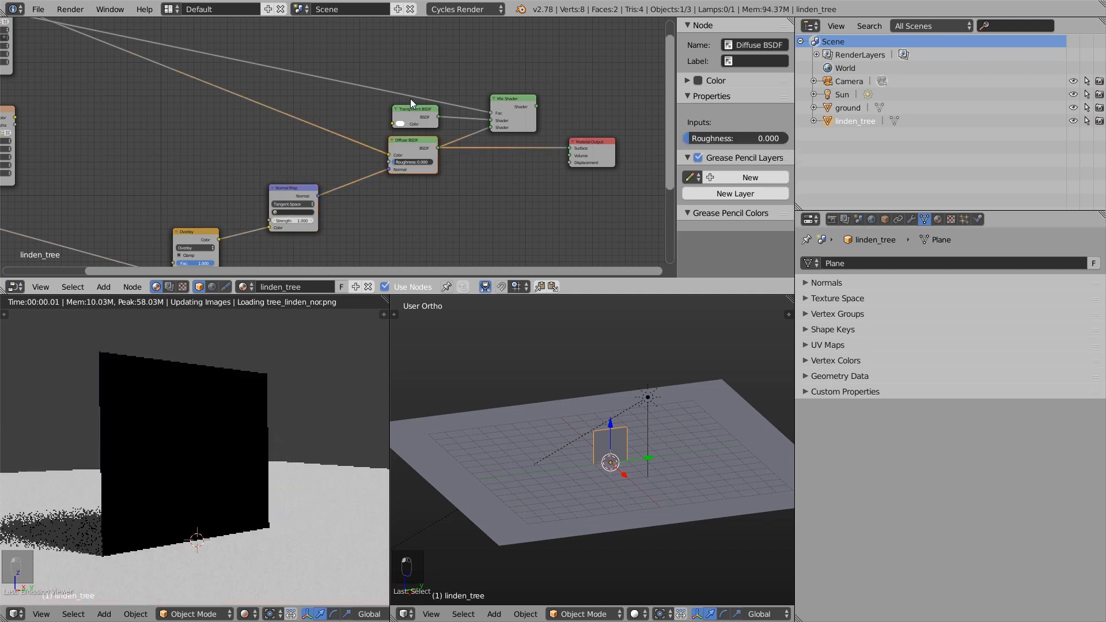
left_click(412, 110, "ctrl+shift")
left_click(509, 115, "ctrl+shift")
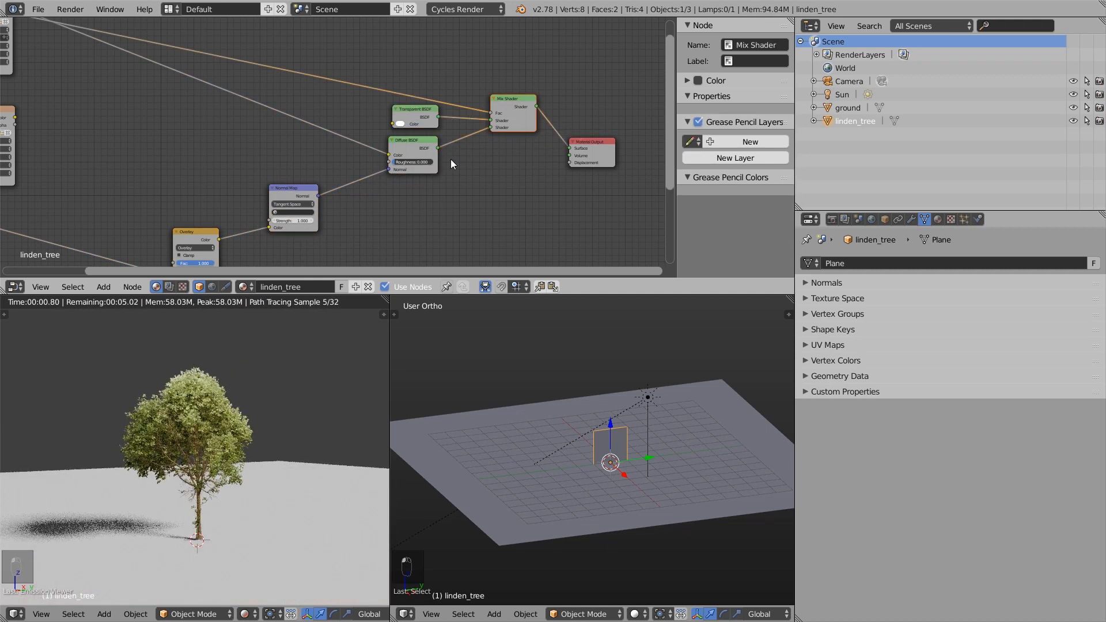
left_click(398, 144, "ctrl+shift")
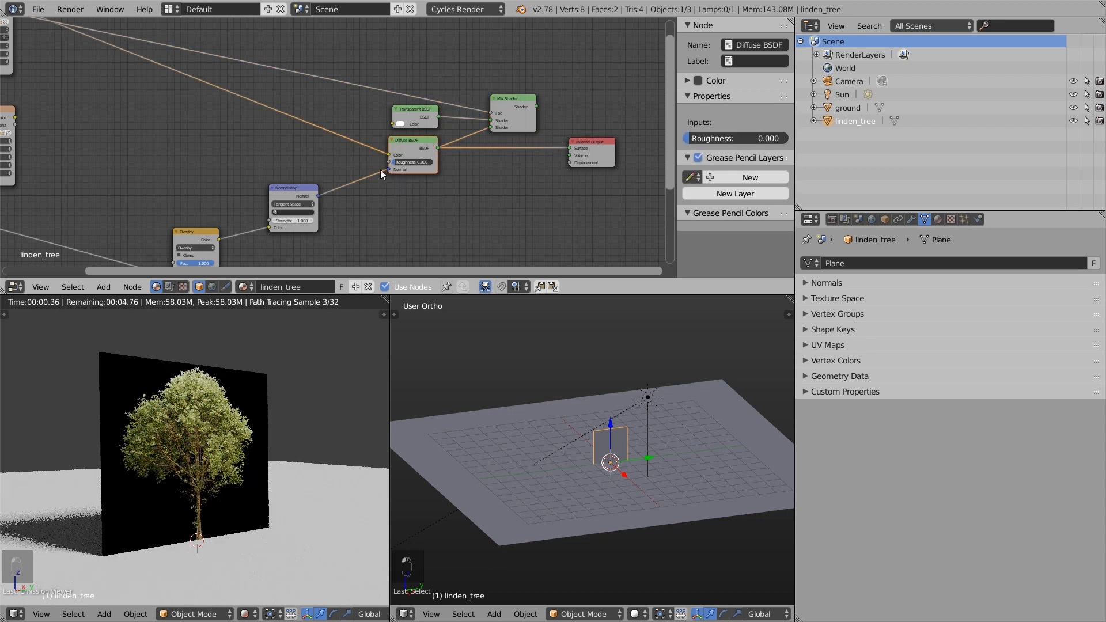
left_click(302, 191, "ctrl+shift")
middle_click_drag(357, 190, 437, 157)
left_click(579, 71, "ctrl+shift")
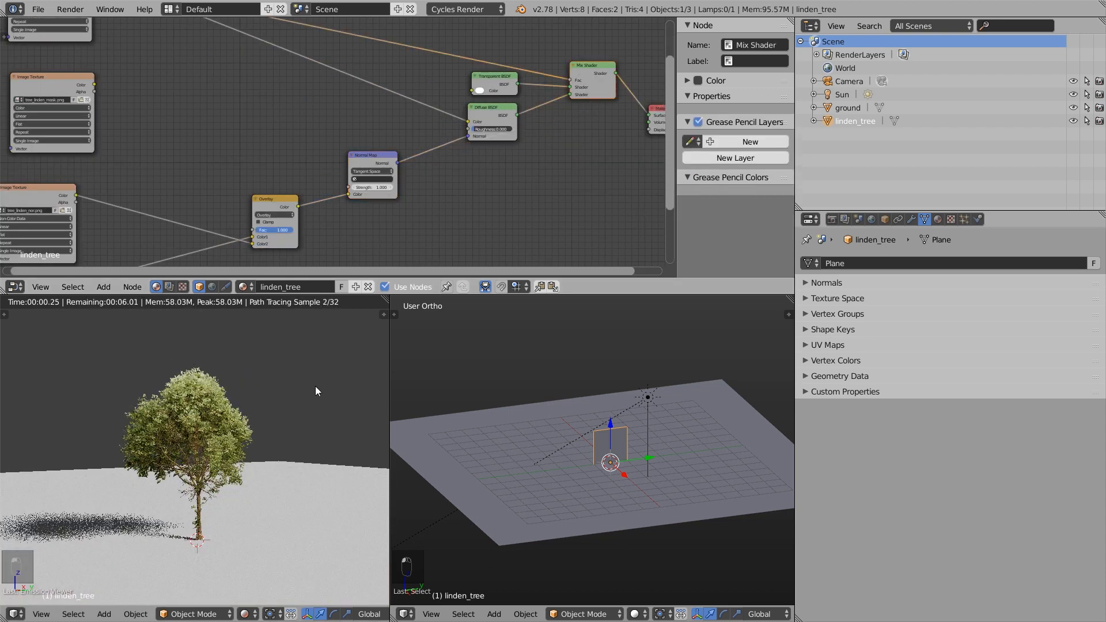
Rotate the sun lamp around the global Z axis to inspect the tree's shading from different light directions.
scroll(369, 213, "up", 2)
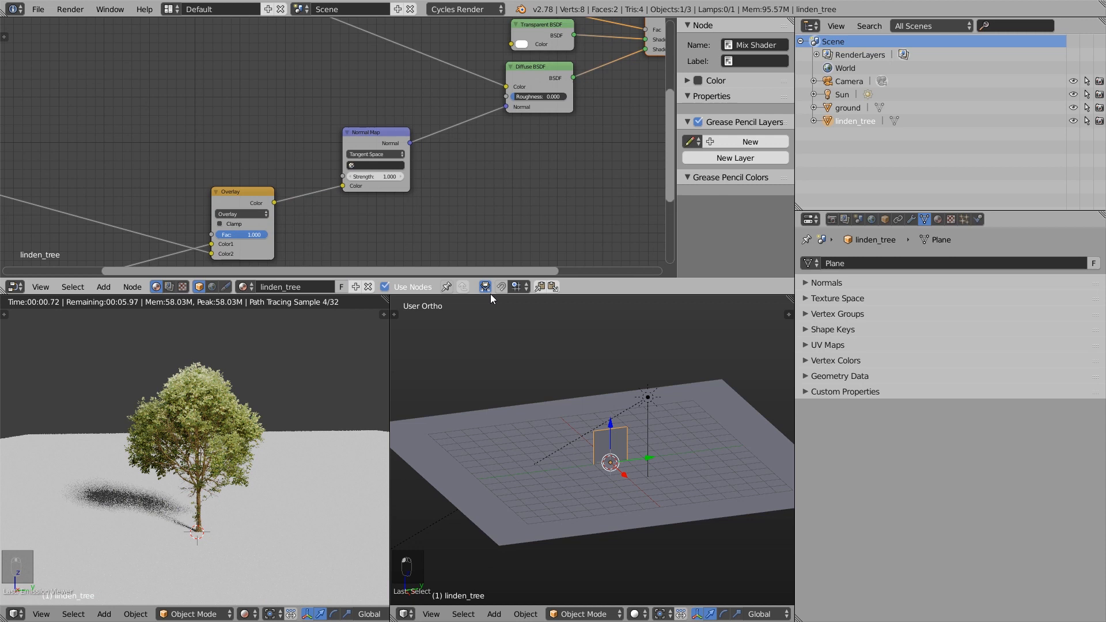
right_click(647, 397)
key("r")
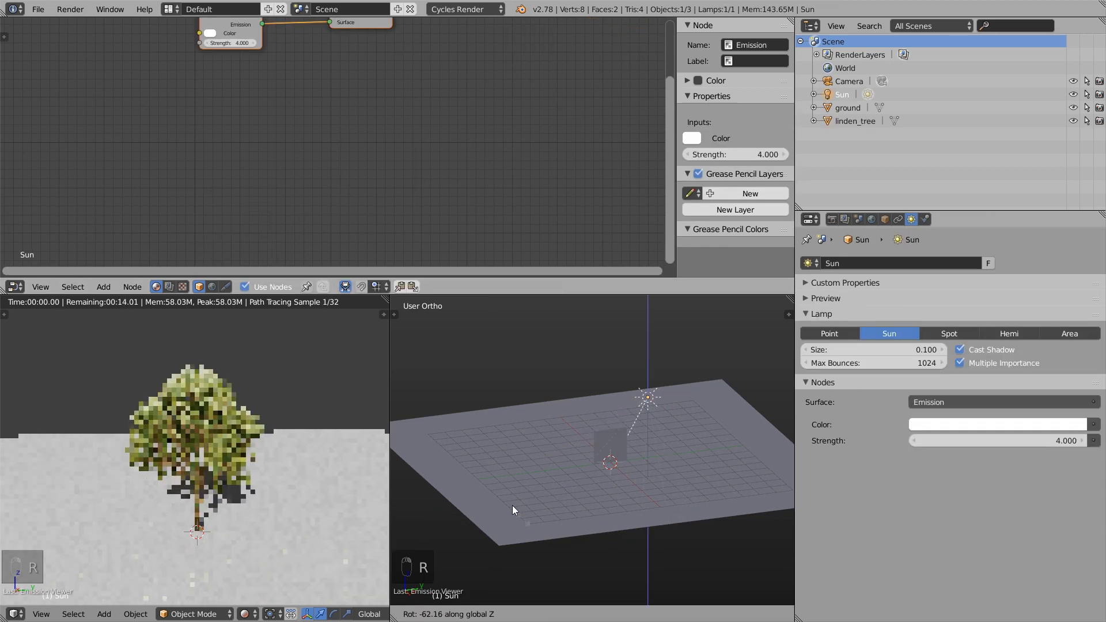
left_click(448, 455)
scroll(202, 497, "up", 4)
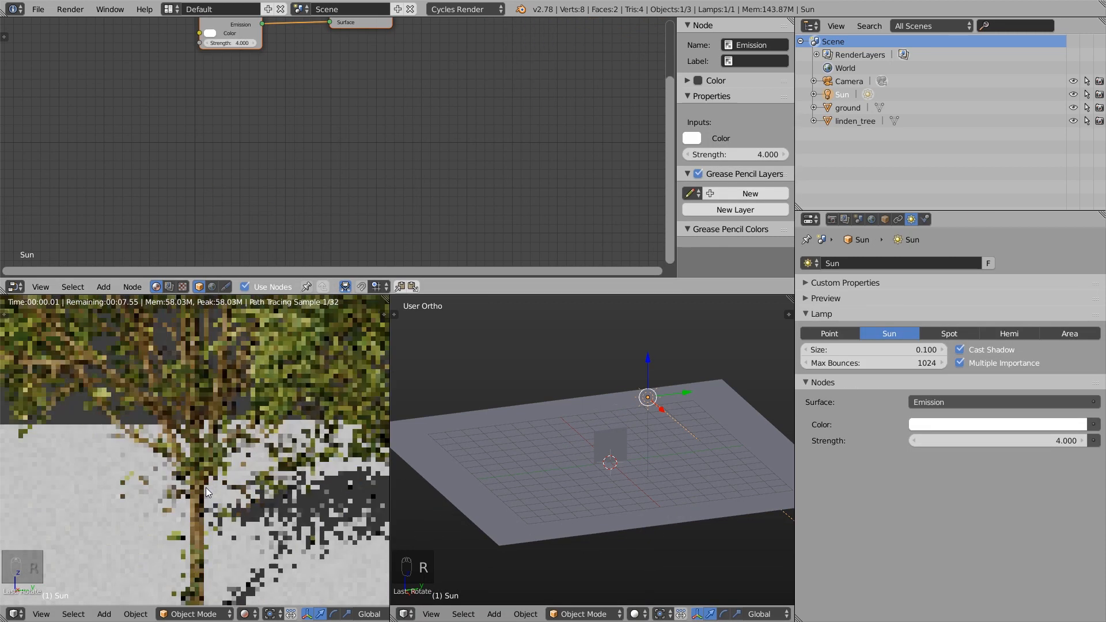
key("r")
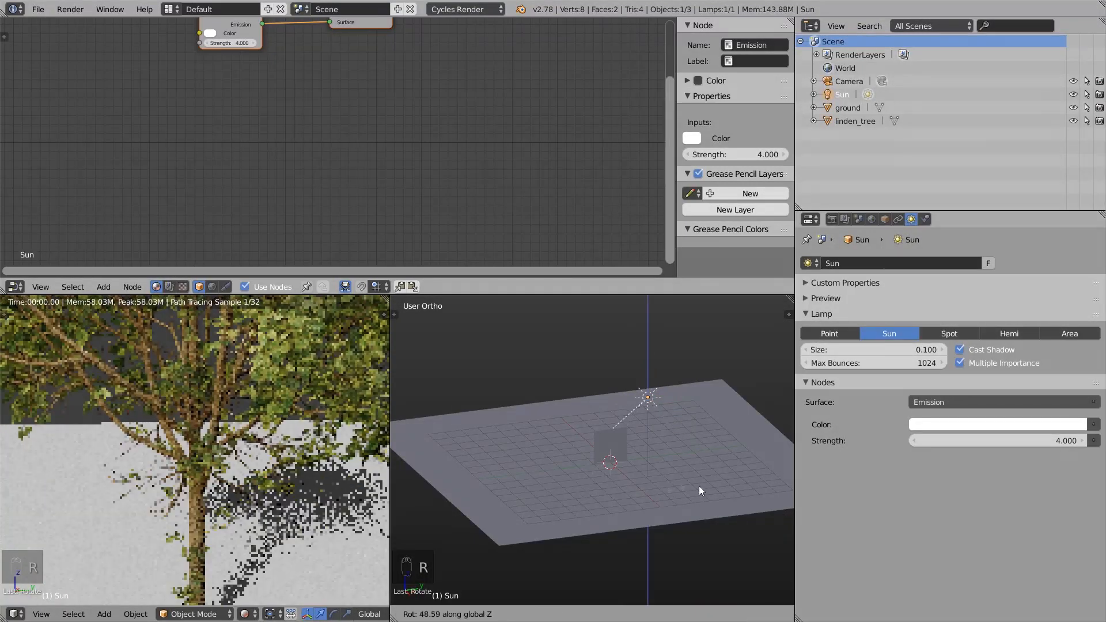
key("z")
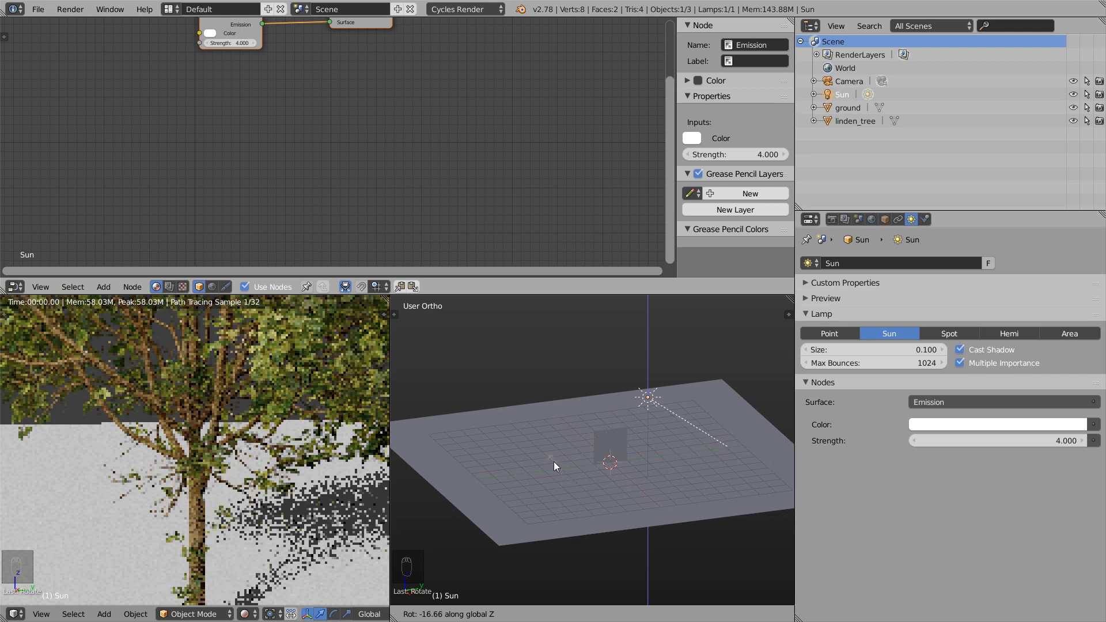
left_click(686, 434)
Select the tree plane and set its Normal Map strength to 4.
right_click(620, 434)
scroll(374, 185, "up", 3)
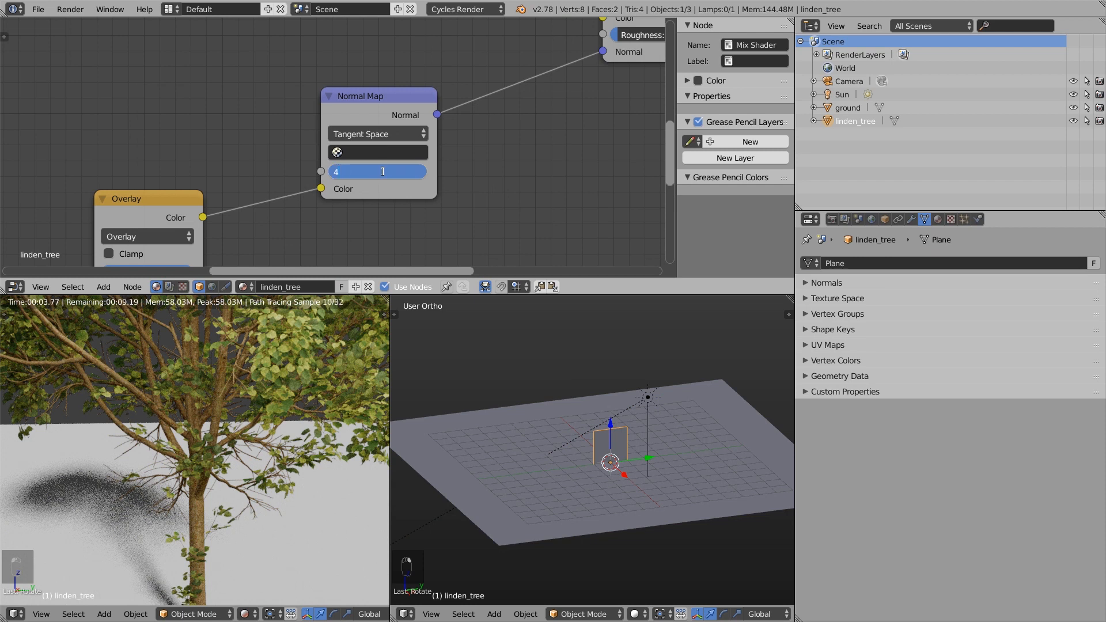
key("Return")
scroll(279, 379, "down", 5)
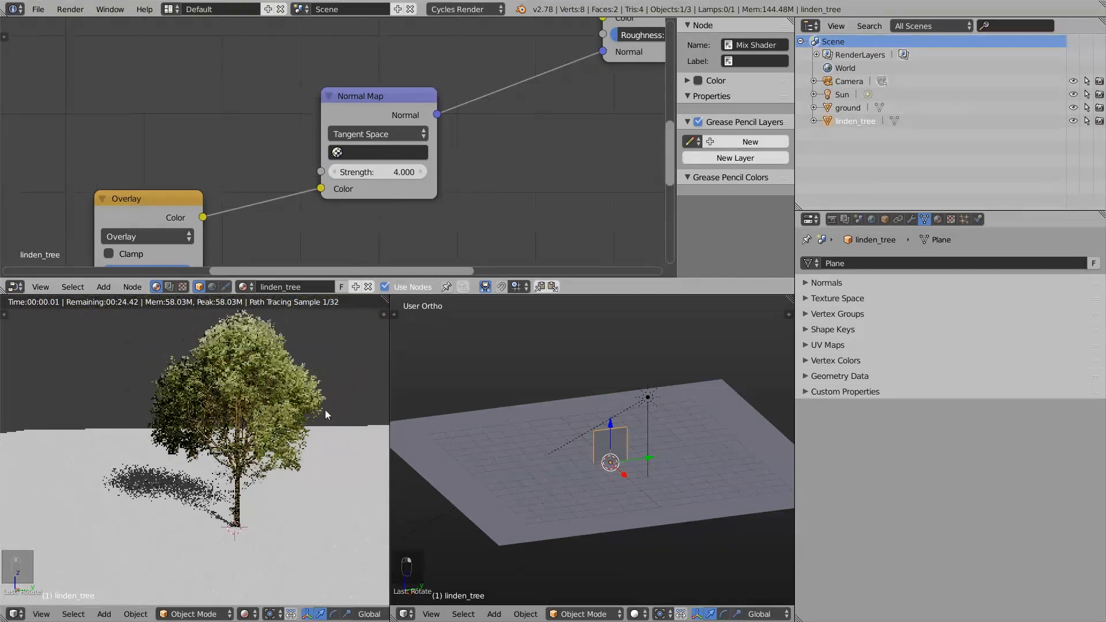
Rotate the sun lamp around the global Z axis until it lights the tree from behind.
right_click(644, 394)
key("r")
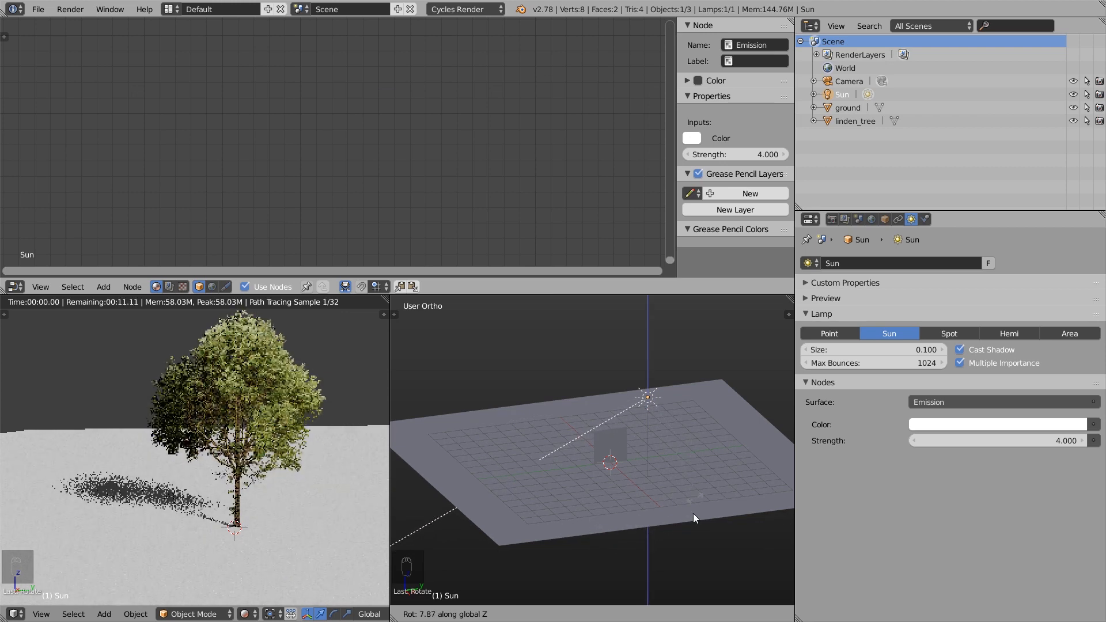
left_click(471, 452)
scroll(176, 447, "down", 3)
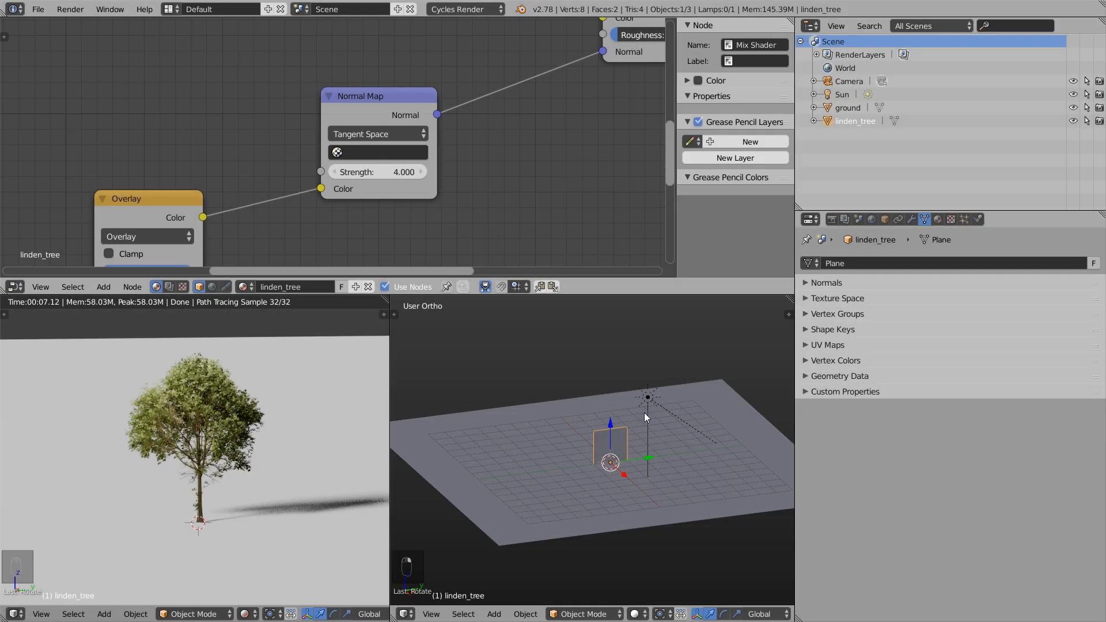
right_click(644, 412)
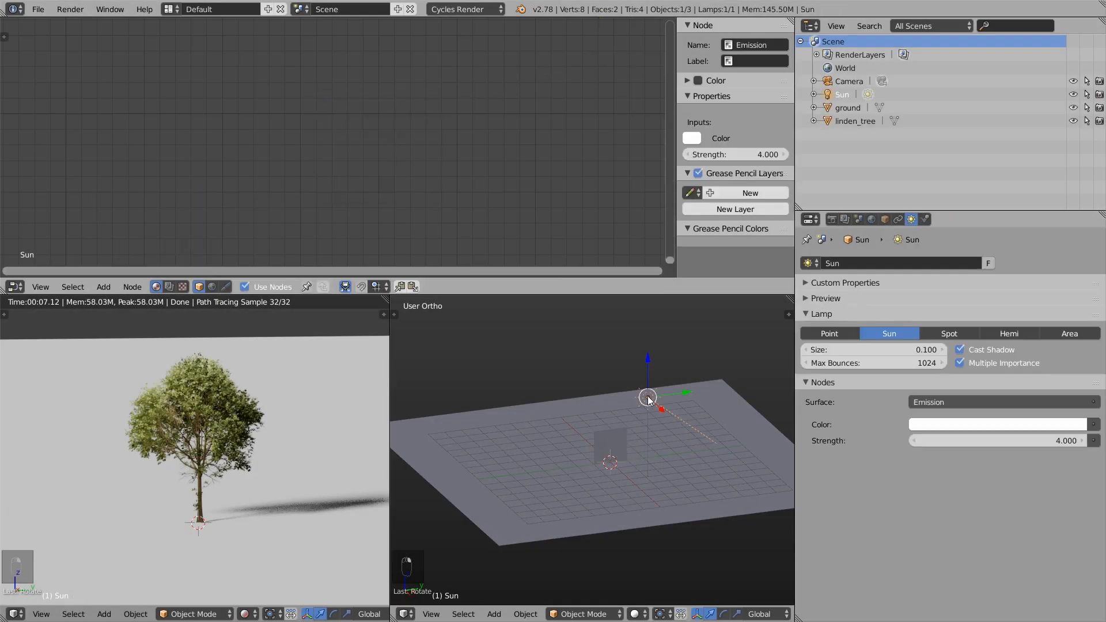
key("r")
key("z")
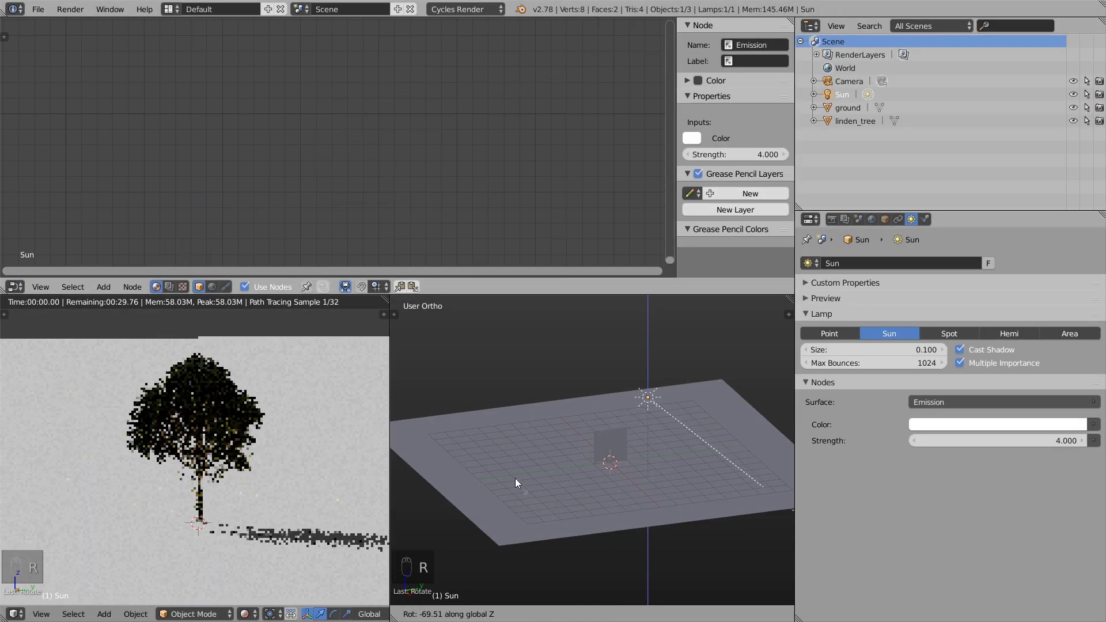
left_click(506, 409)
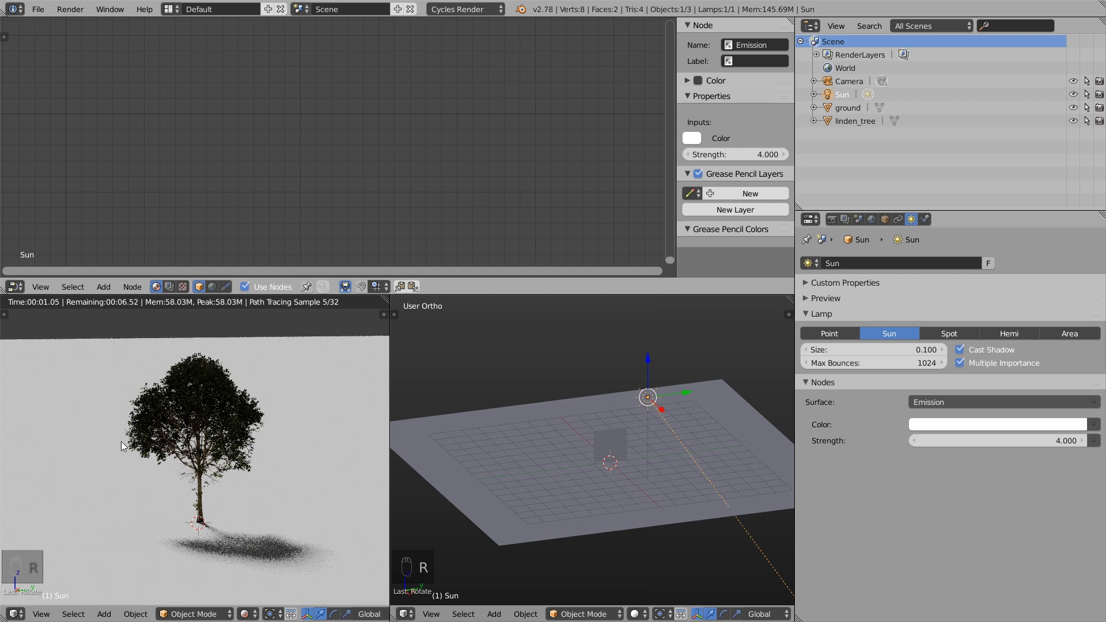
Select the tree plane and move its upper two Image Texture nodes farther away from the shader nodes.
right_click(621, 443)
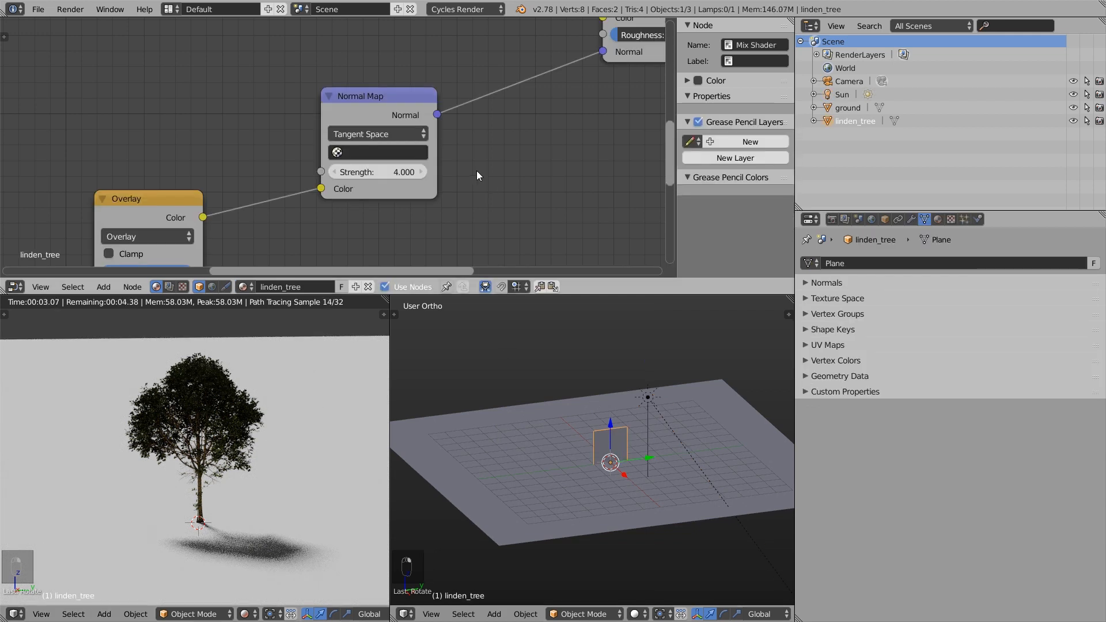
scroll(473, 177, "down", 2)
scroll(472, 177, "down", 4)
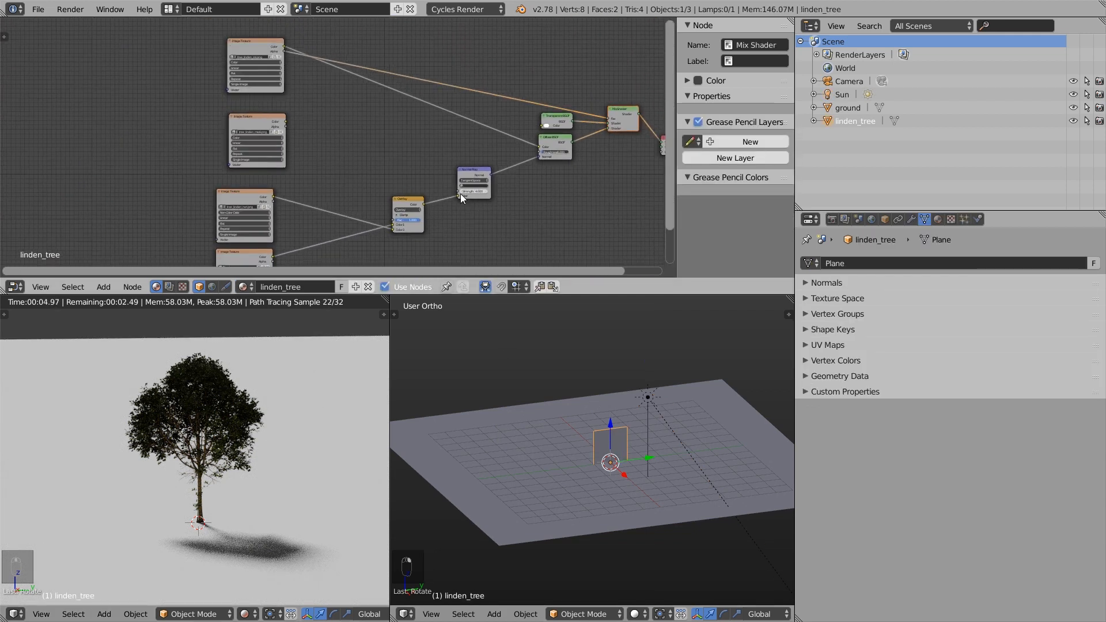
key("a")
key("b")
left_click_drag(231, 59, 350, 137)
key("g")
left_click(180, 144)
scroll(553, 138, "up", 5)
middle_click_drag(582, 139, 441, 137)
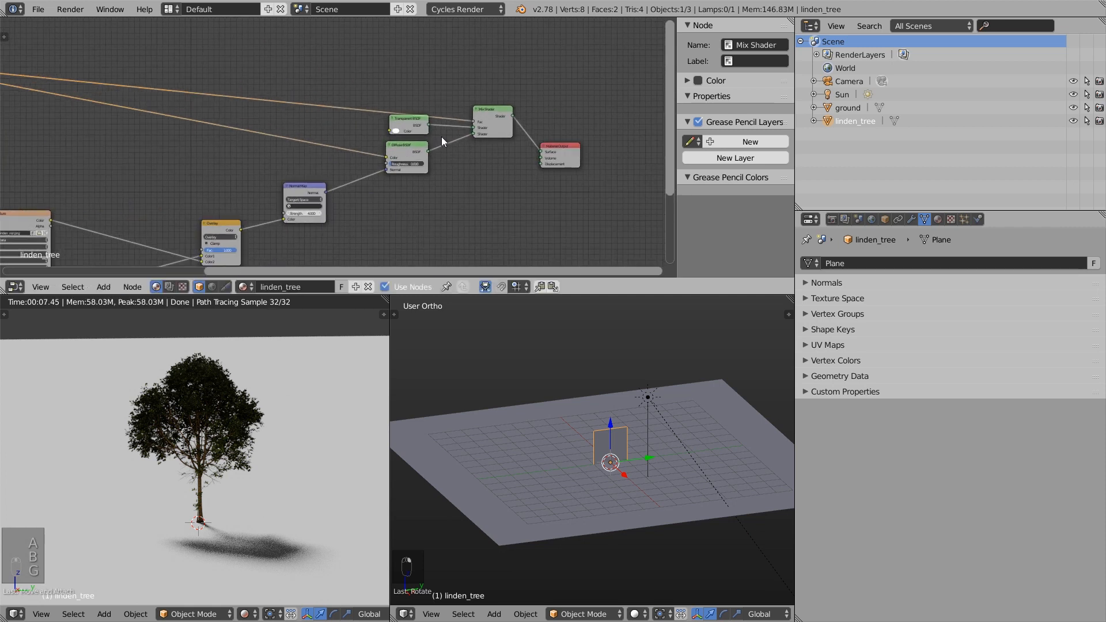
scroll(450, 137, "up", 3)
key("a")
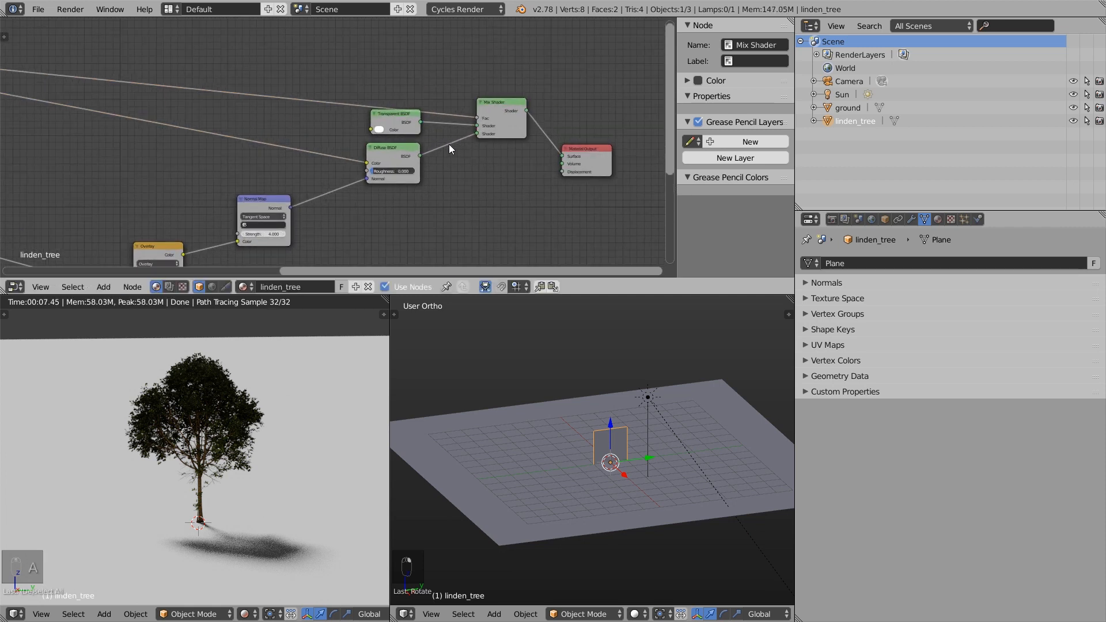
Move the Diffuse BSDF away from the Transparent BSDF and insert an Add Shader between it and the Mix Shader.
middle_click_drag(425, 181, 506, 125)
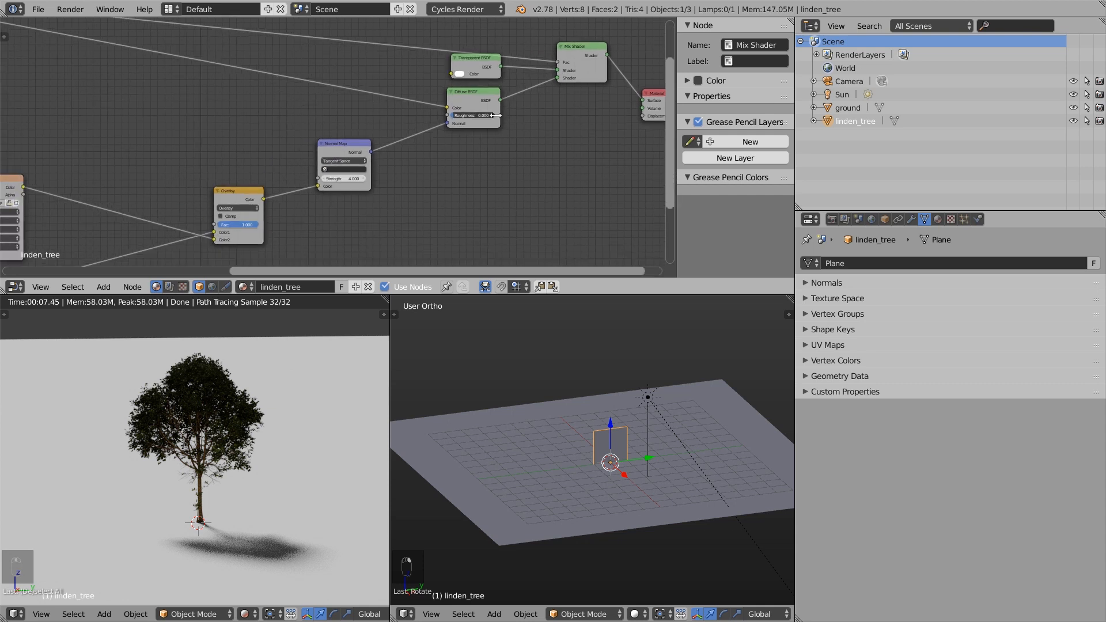
right_click(467, 97)
right_click_drag(467, 98, 432, 128)
scroll(479, 141, "up", 4)
middle_click_drag(479, 141, 412, 182)
key("shift+a")
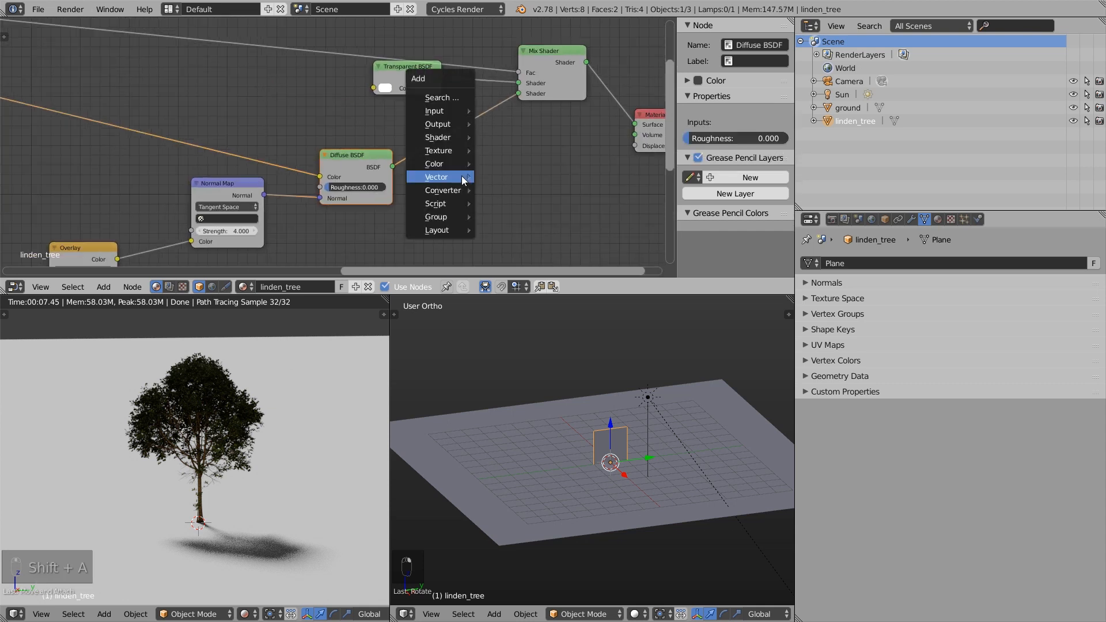
mouse_move(465, 138)
left_click(514, 137)
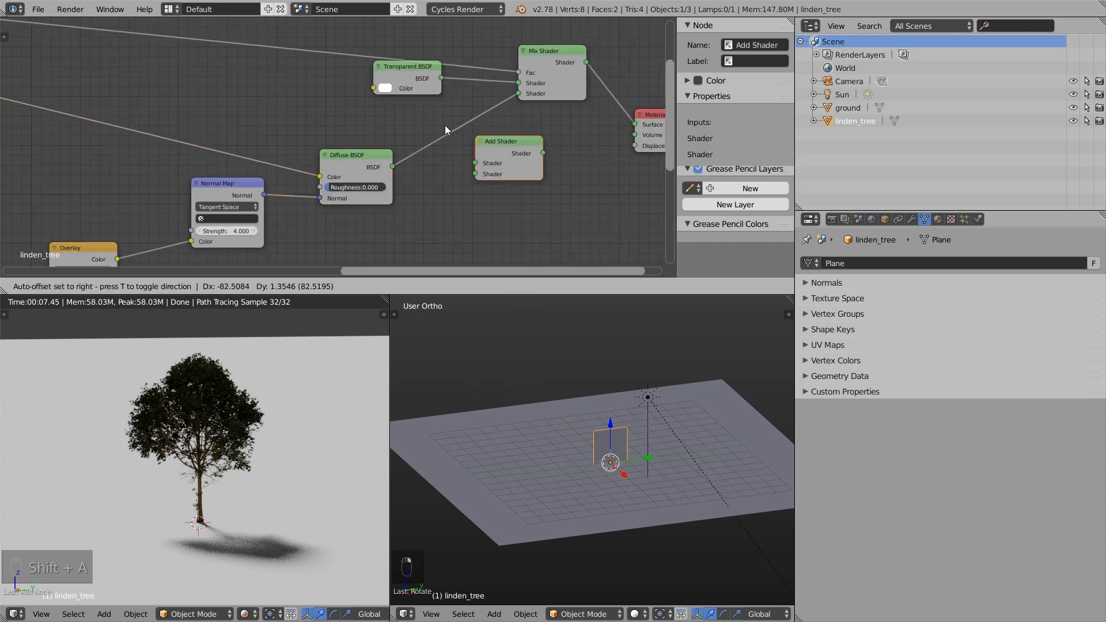
left_click(444, 123)
Add a Translucent BSDF above the Diffuse BSDF and link it to the Add Shader's first shader input.
key("shift+a")
mouse_move(426, 223)
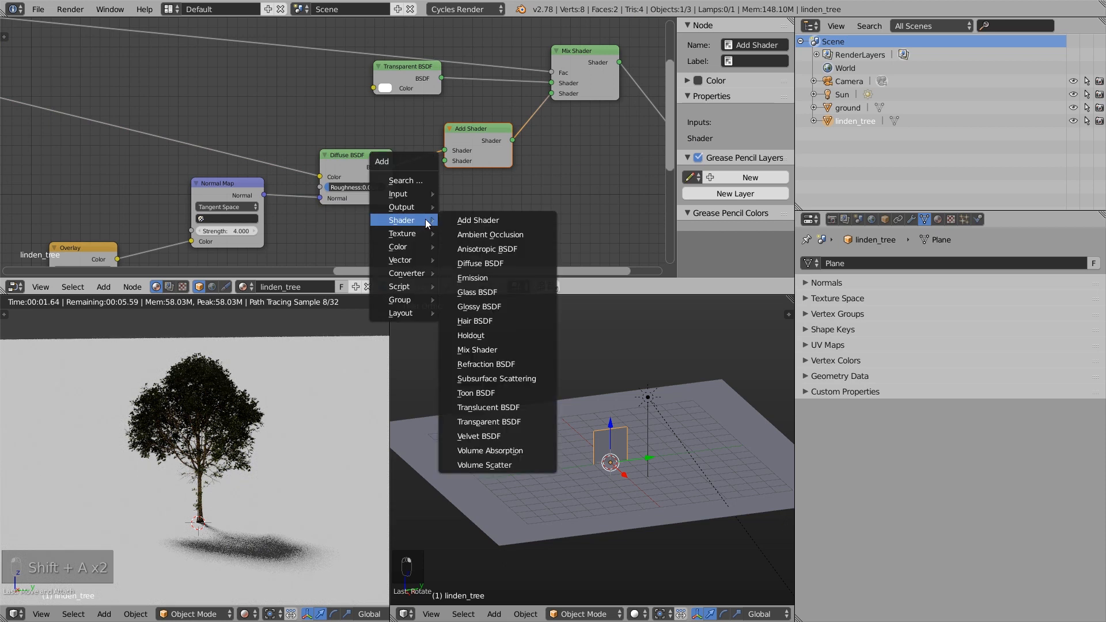
left_click(489, 408)
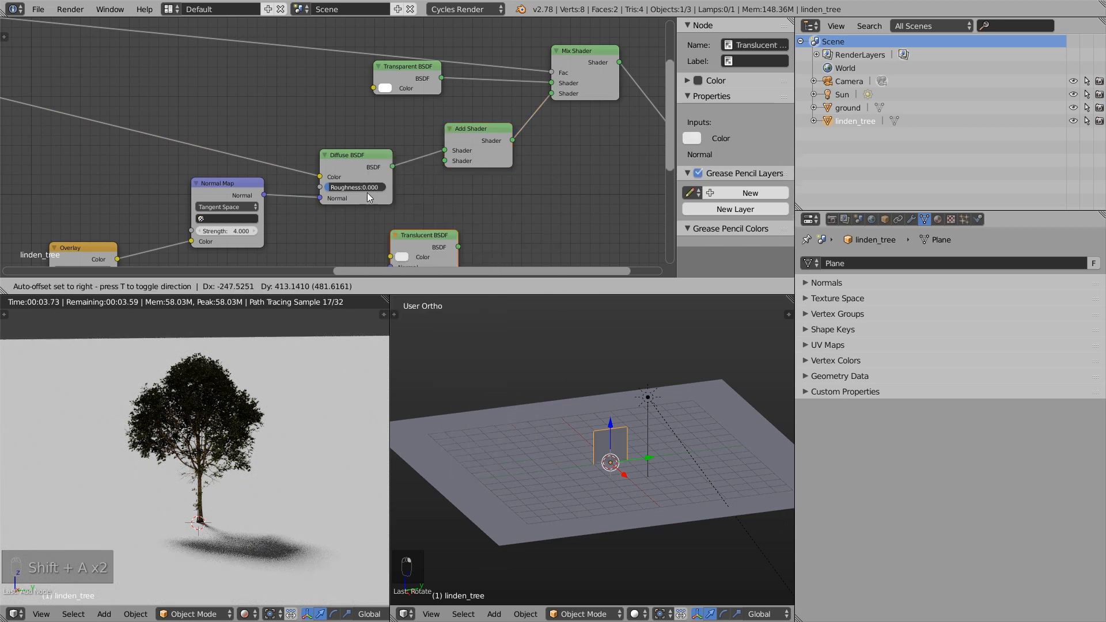
left_click(317, 99)
left_click_drag(386, 116, 445, 150)
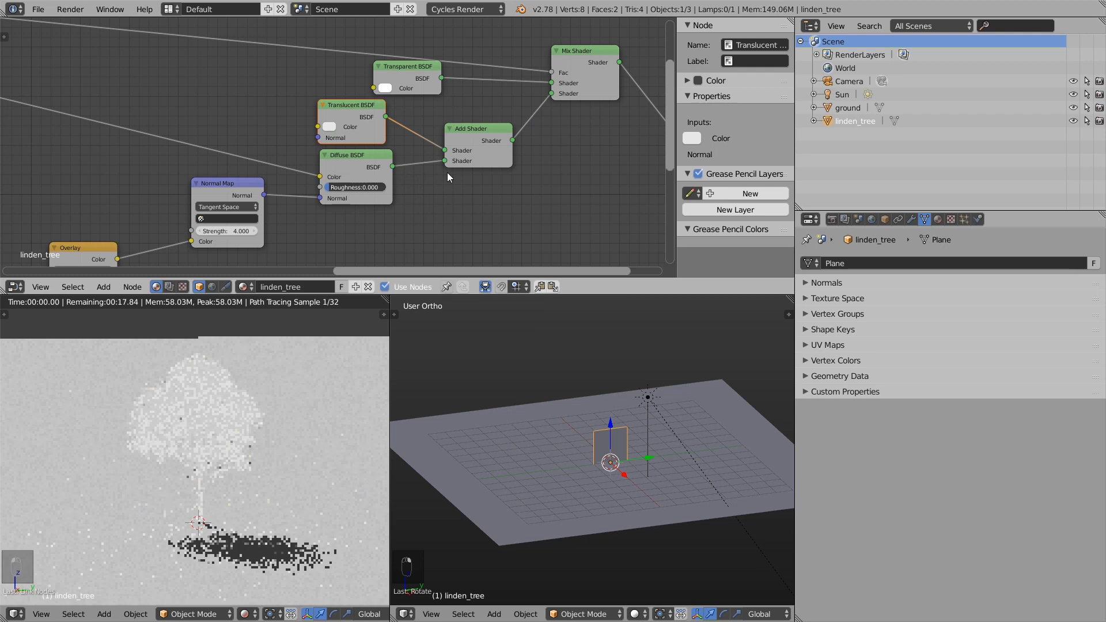
Link the uppermost Image Texture's Color output to the Translucent BSDF's Color input and view the rendered tree up close.
scroll(438, 153, "down", 2)
scroll(392, 140, "up", 1)
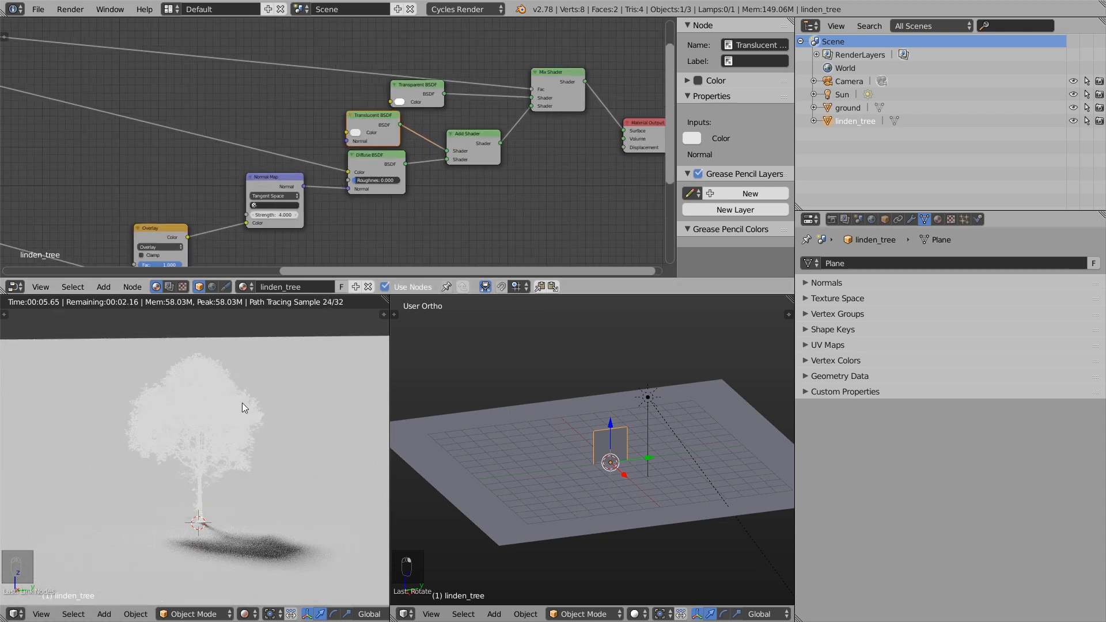
scroll(372, 138, "up", 4)
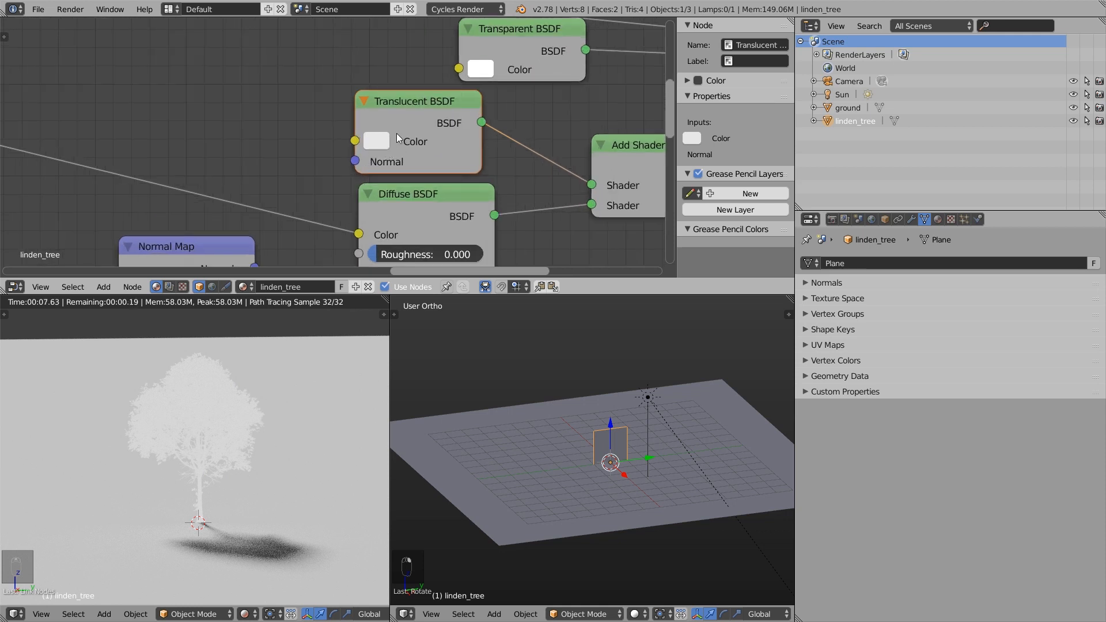
scroll(378, 144, "down", 6)
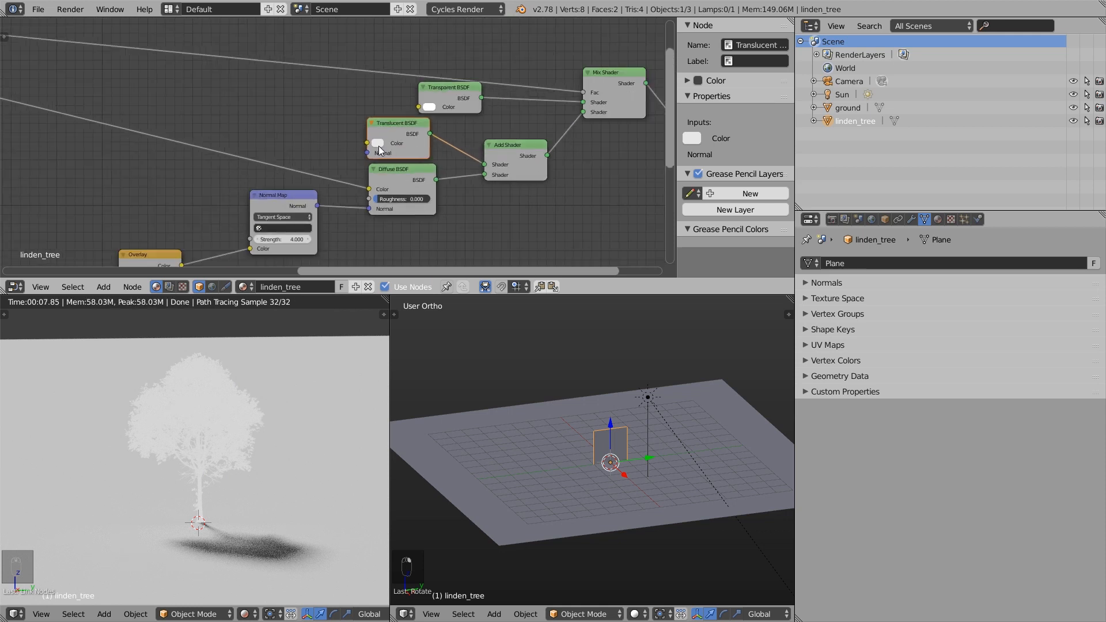
middle_click_drag(298, 133, 437, 164)
scroll(432, 162, "down", 3)
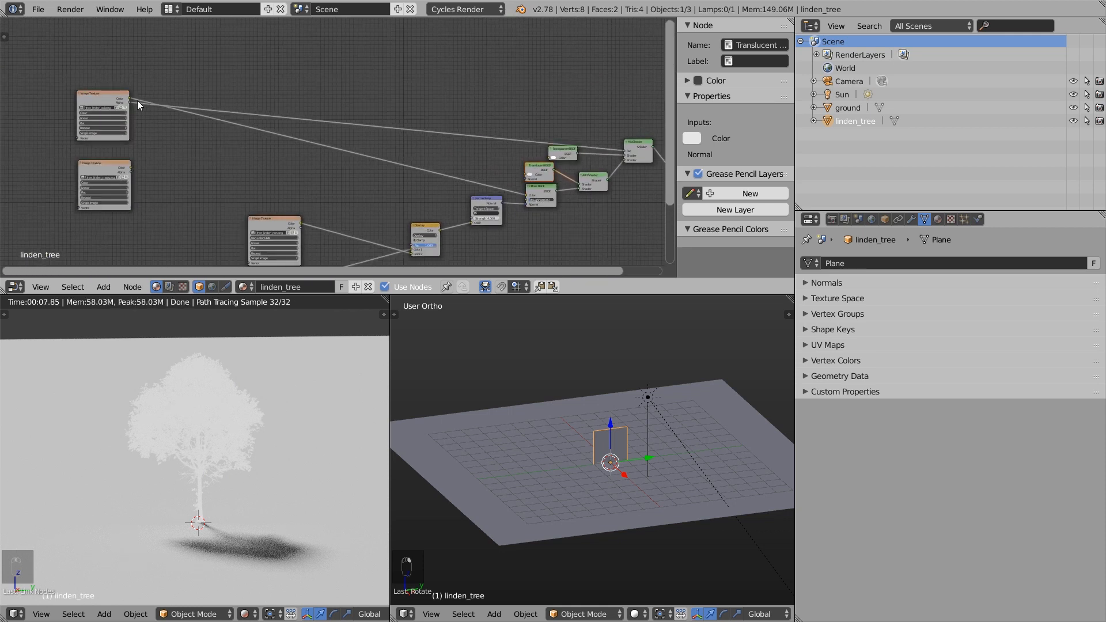
left_click_drag(129, 98, 528, 175)
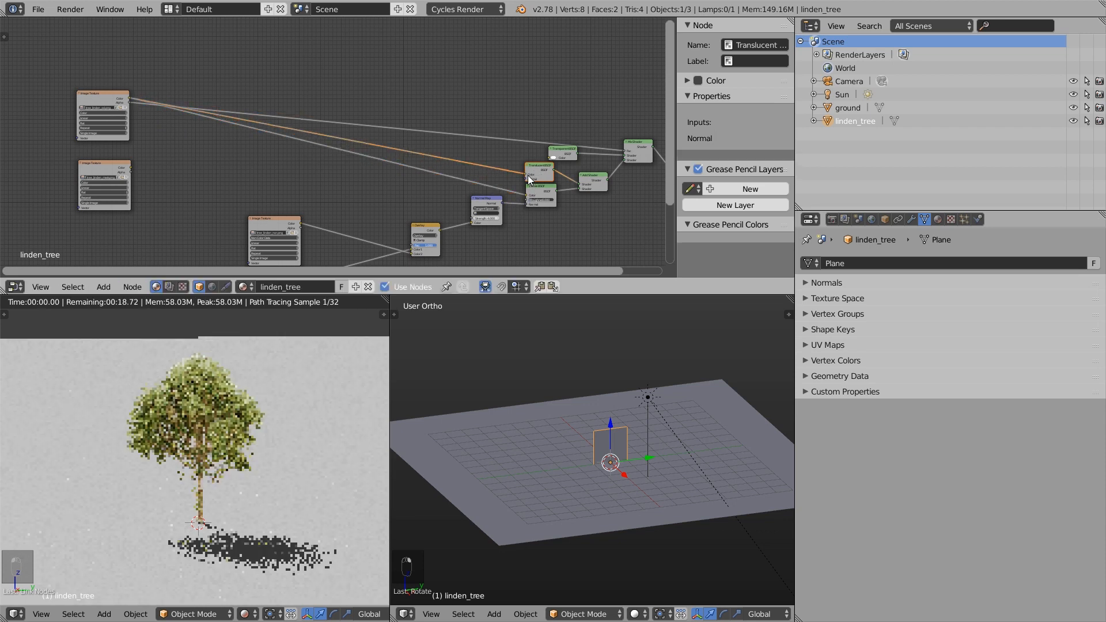
scroll(179, 548, "up", 2)
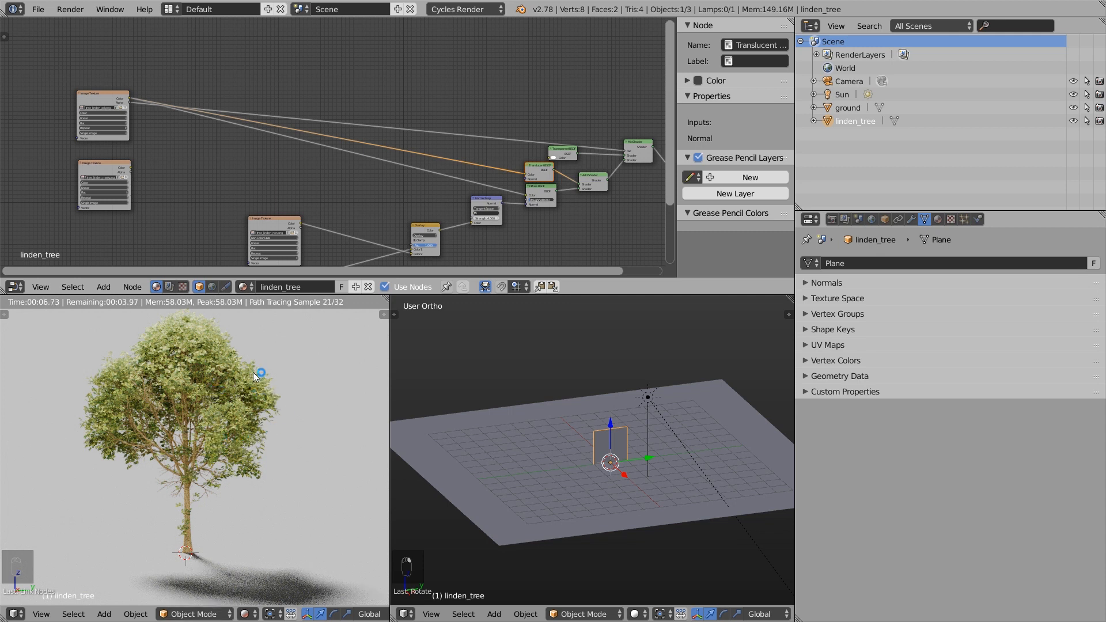
Add a Texture Coordinate node and a Mapping node beside it in the empty area above the node links.
scroll(412, 141, "up", 2)
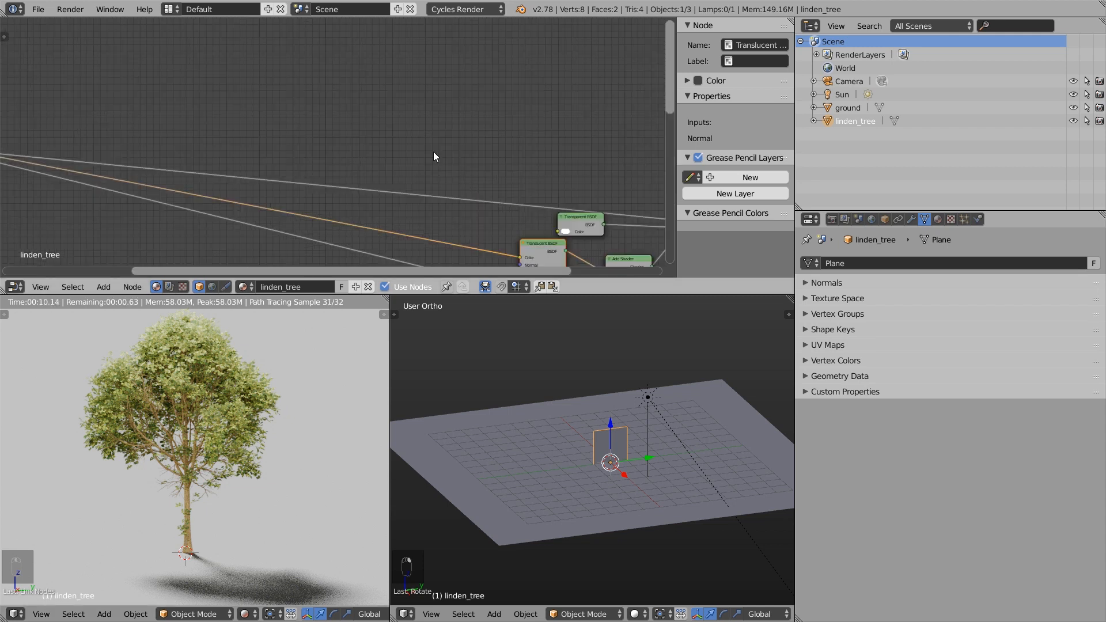
key("shift+a")
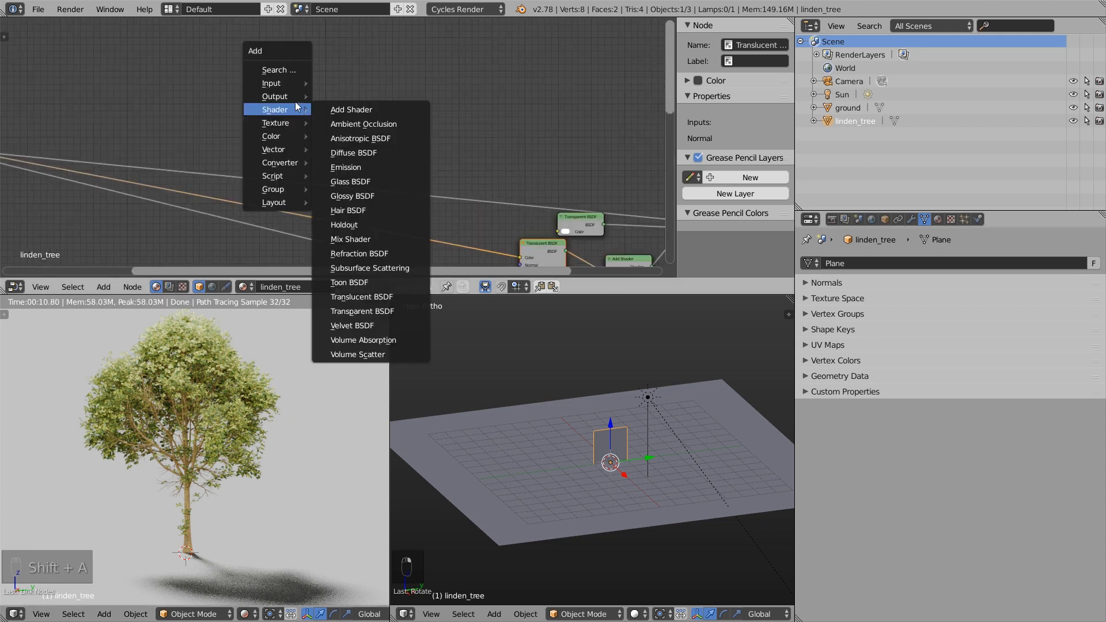
mouse_move(293, 84)
left_click(364, 260)
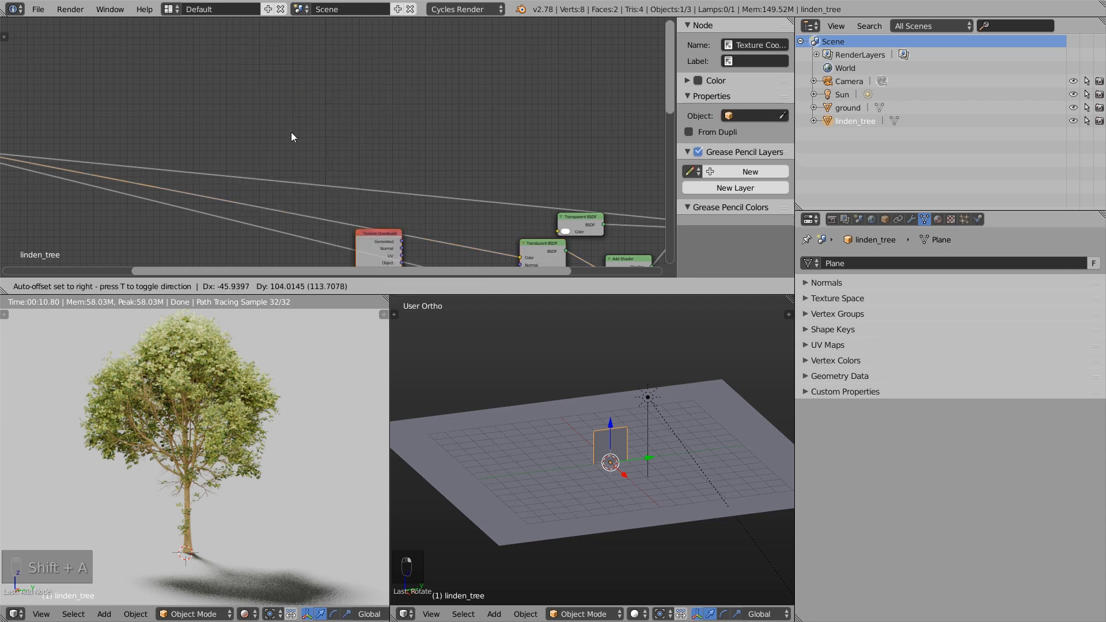
left_click(205, 75)
key("shift+a")
mouse_move(334, 146)
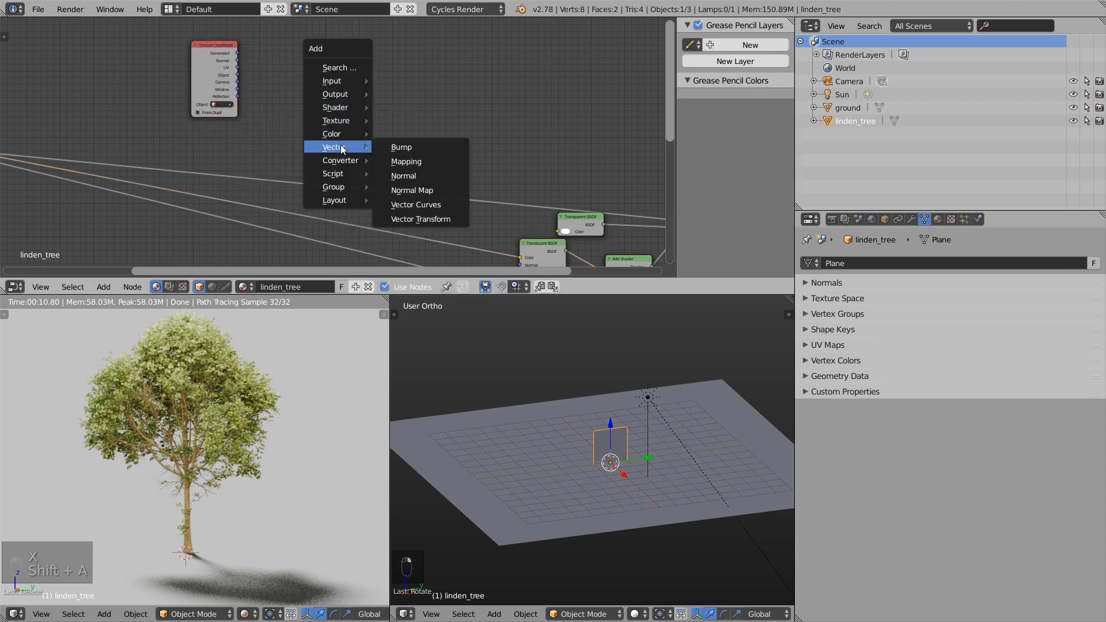
left_click(406, 164)
left_click(317, 52)
Add a Gradient Texture node beyond the Mapping node.
key("shift+a")
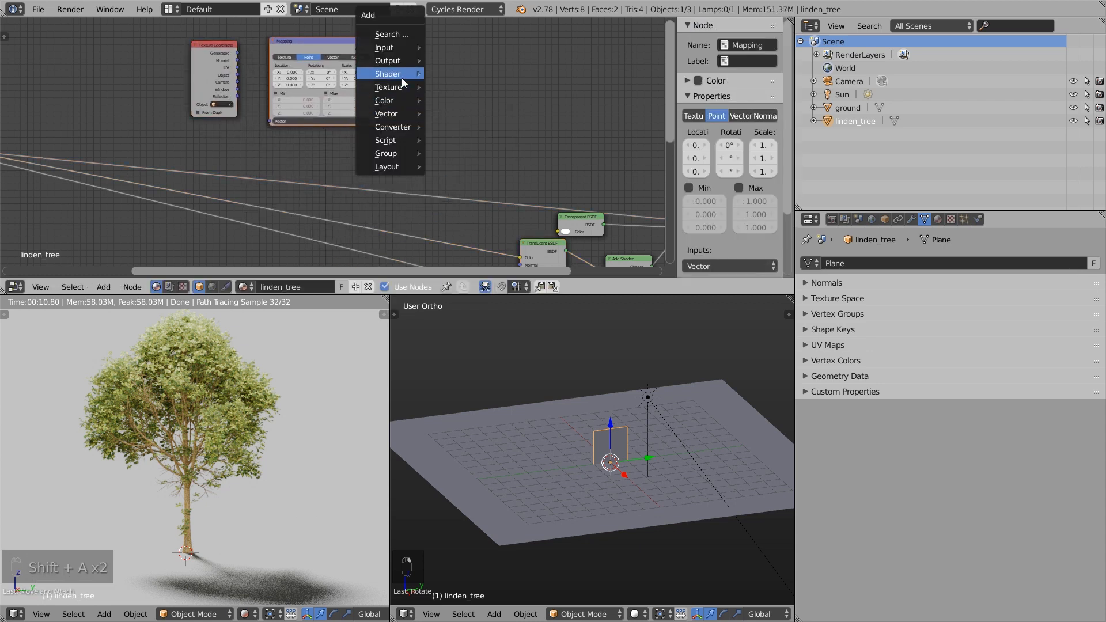
mouse_move(396, 91)
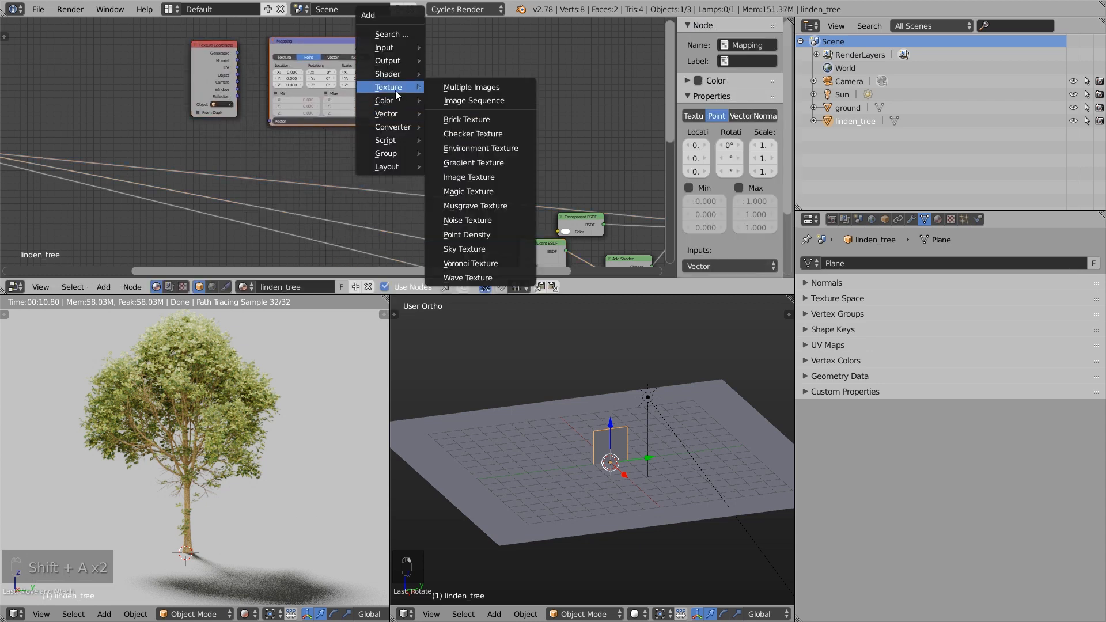
left_click(471, 163)
left_click(404, 61)
Link the Texture Coordinate's Generated output to the Mapping node's Vector input.
scroll(403, 96, "up", 6)
middle_click_drag(403, 96, 443, 147)
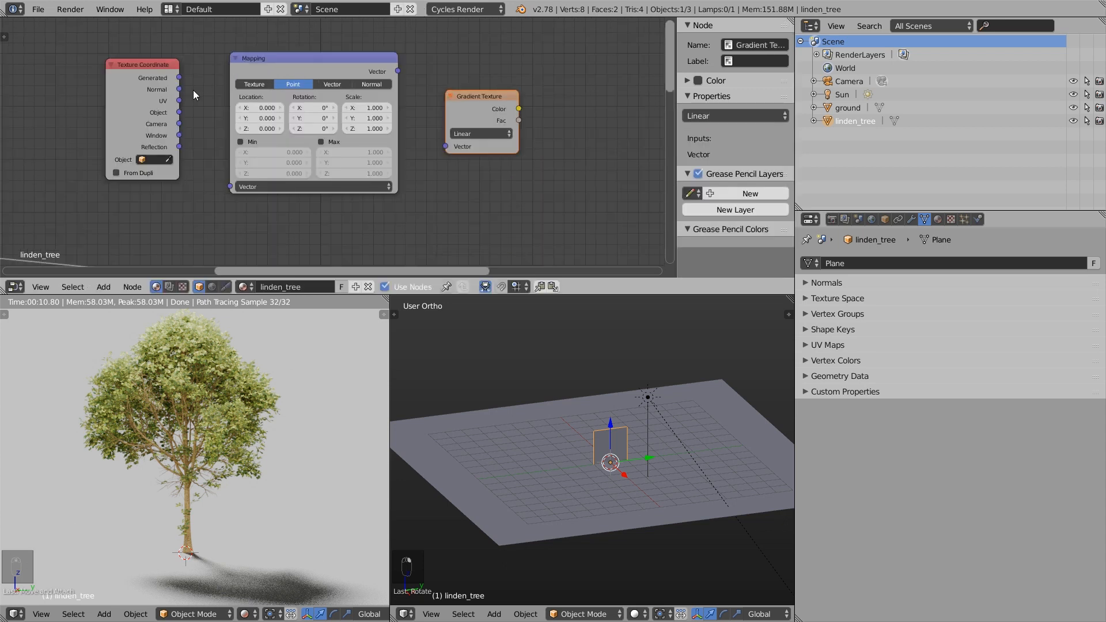
left_click_drag(182, 81, 185, 85)
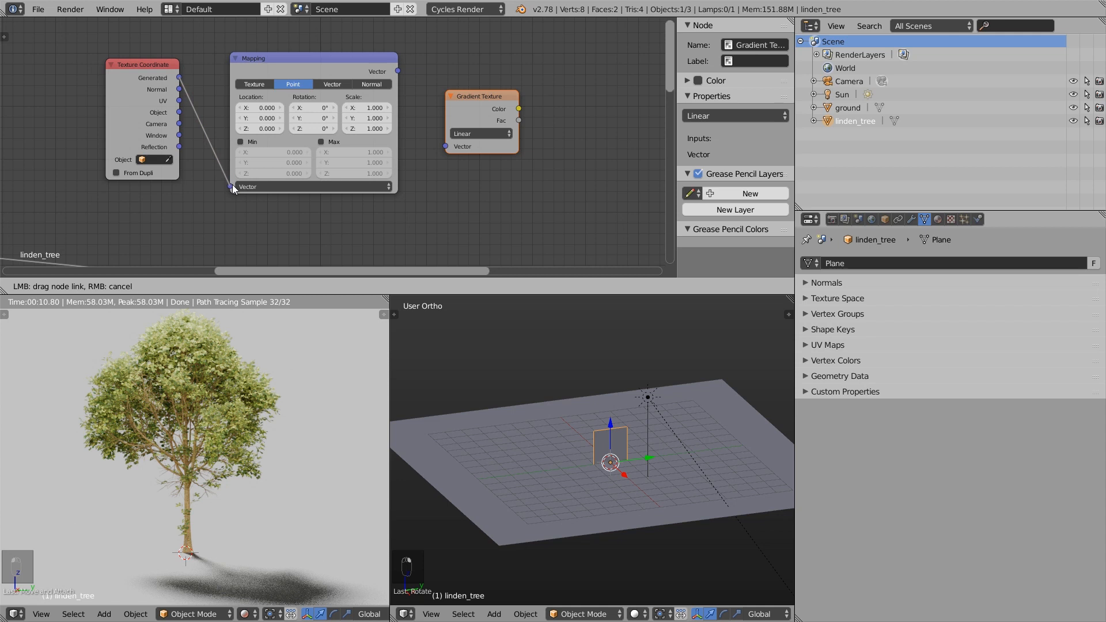
Connect the Generated coordinates through the Mapping node into the Gradient Texture, and preview the gradient on the tree plane.
left_click_drag(233, 184, 233, 184)
left_click_drag(397, 72, 444, 146)
left_click(479, 102, "ctrl+shift")
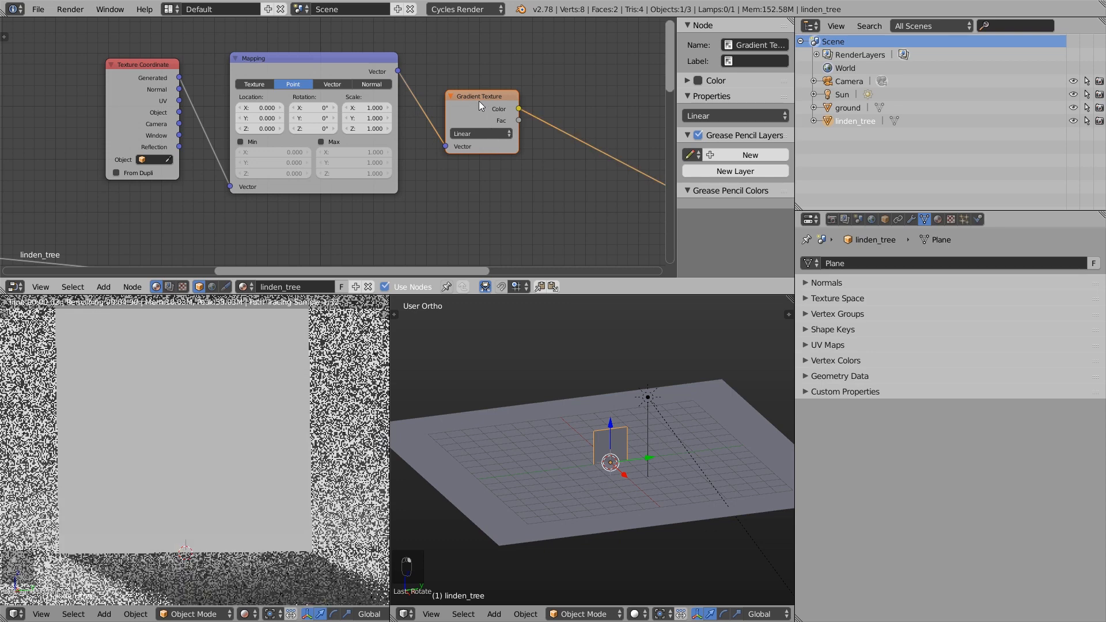
scroll(257, 410, "down", 3)
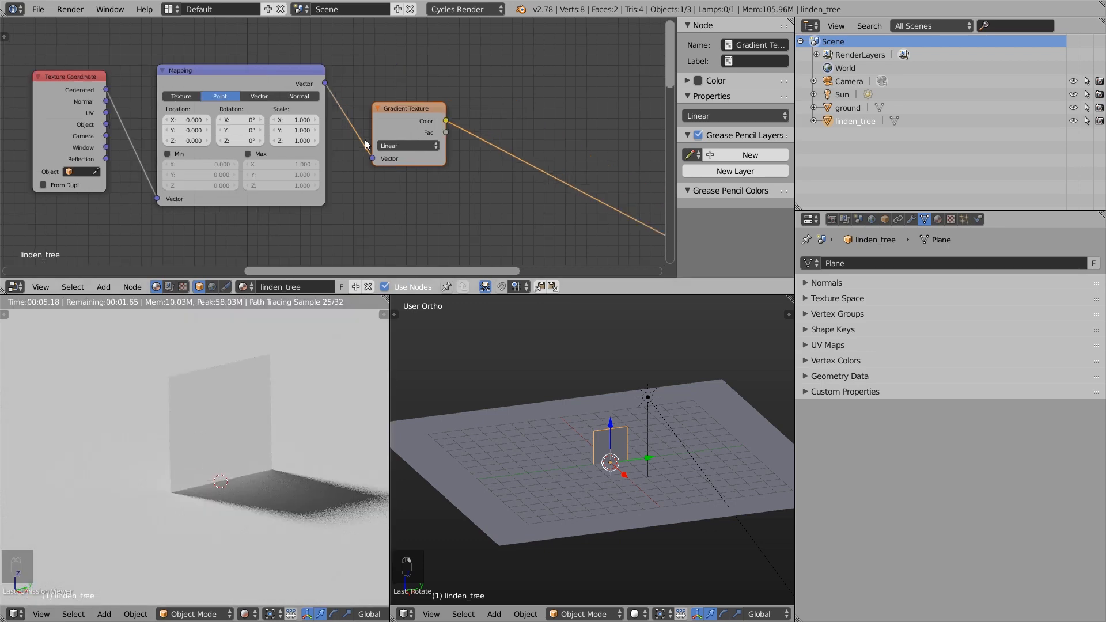
middle_click_drag(222, 419, 203, 423)
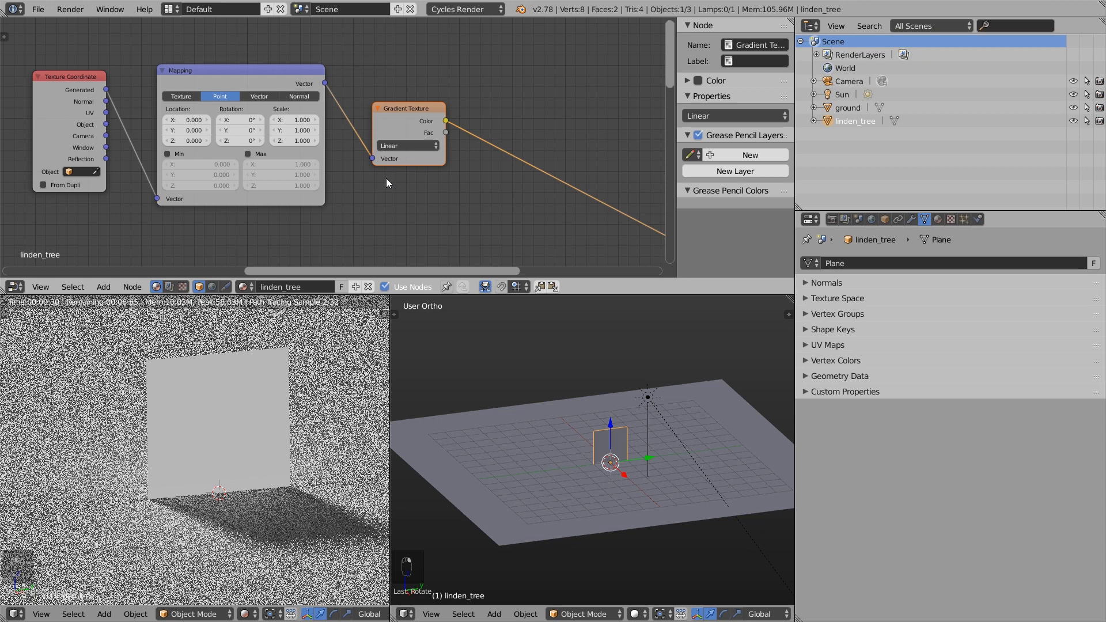
Set the Gradient Texture node's type to Spherical.
scroll(394, 166, "up", 2)
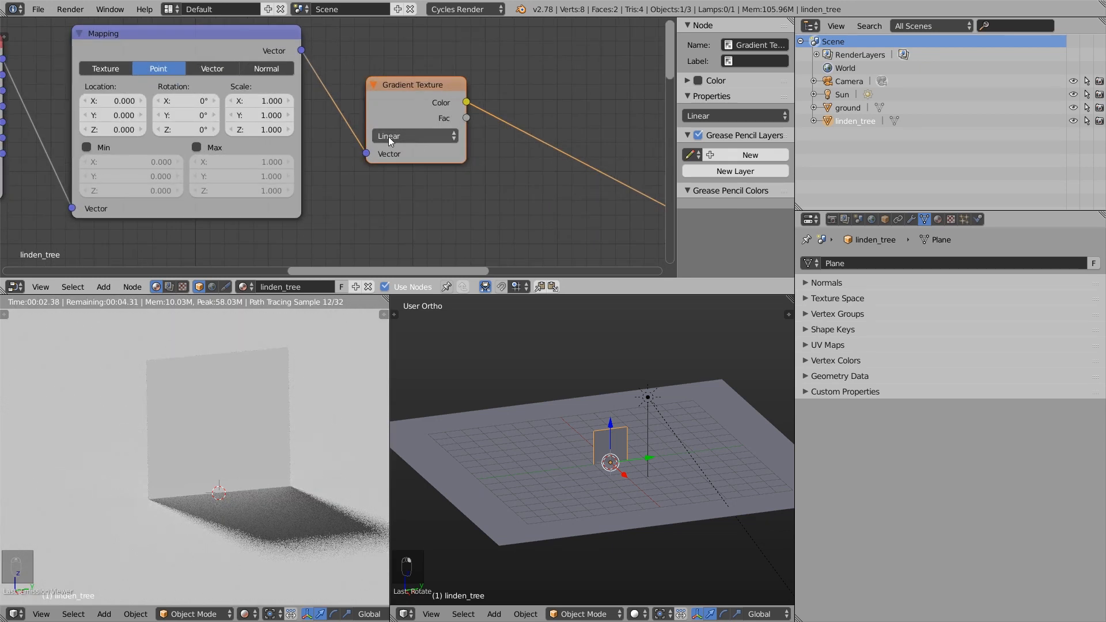
left_click(388, 136)
left_click(399, 216)
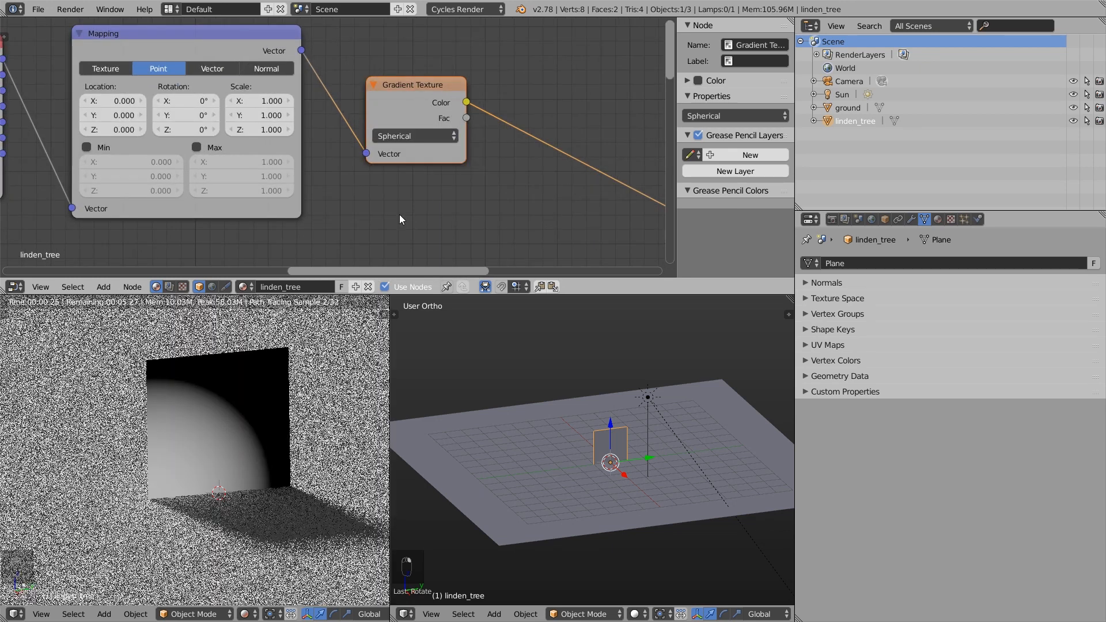
scroll(443, 193, "down", 2)
Apply the object transform of the linden_tree plane.
key("ctrl+a")
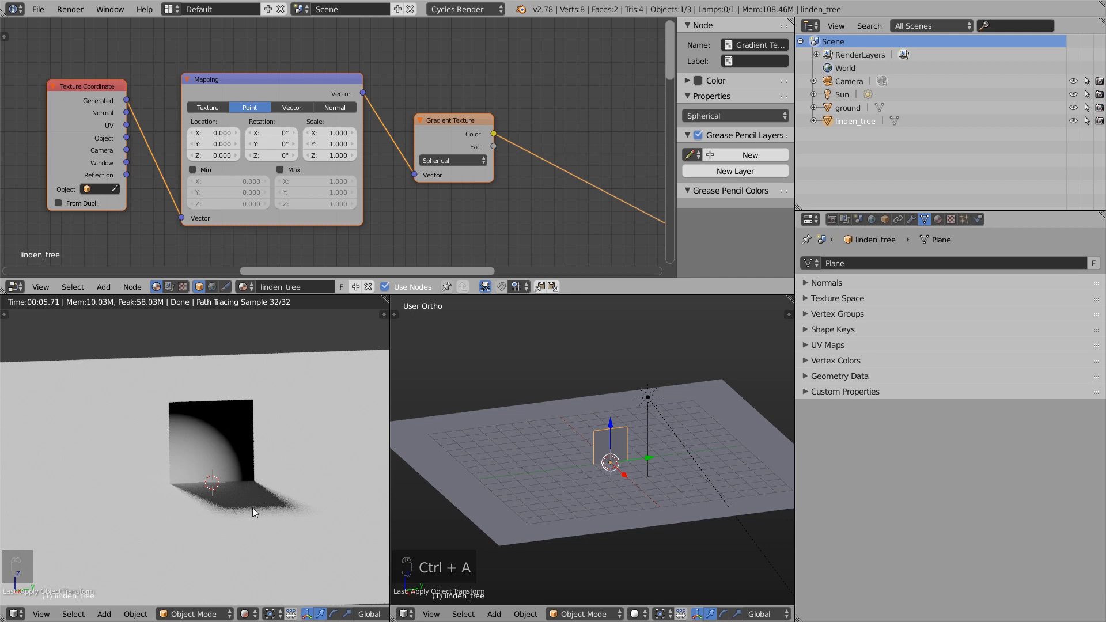
middle_click_drag(194, 416, 202, 434)
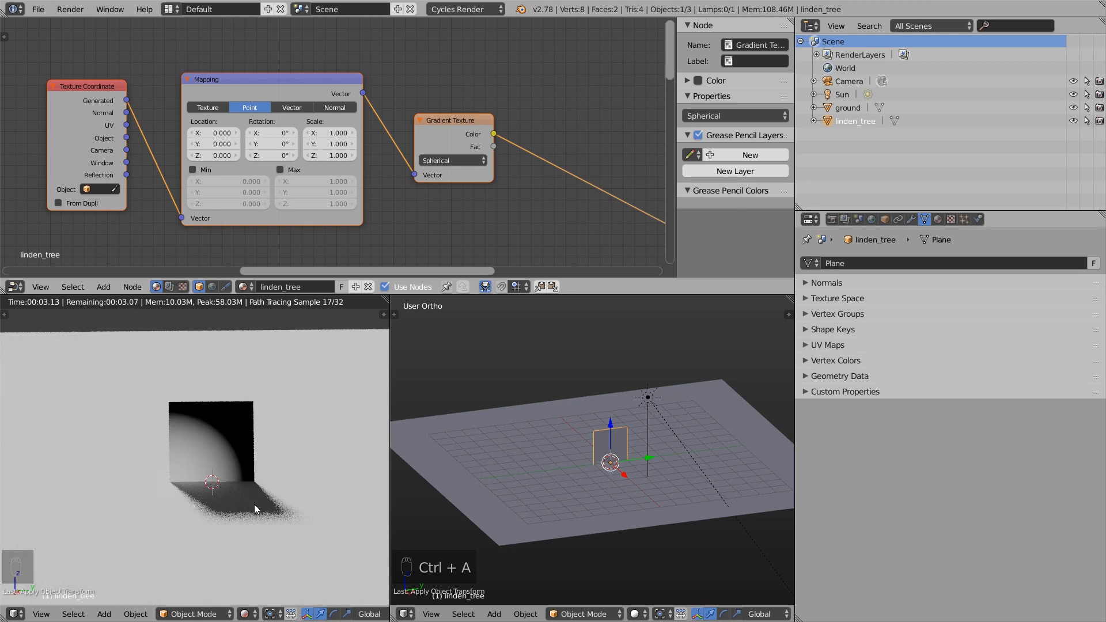
scroll(259, 151, "up", 2)
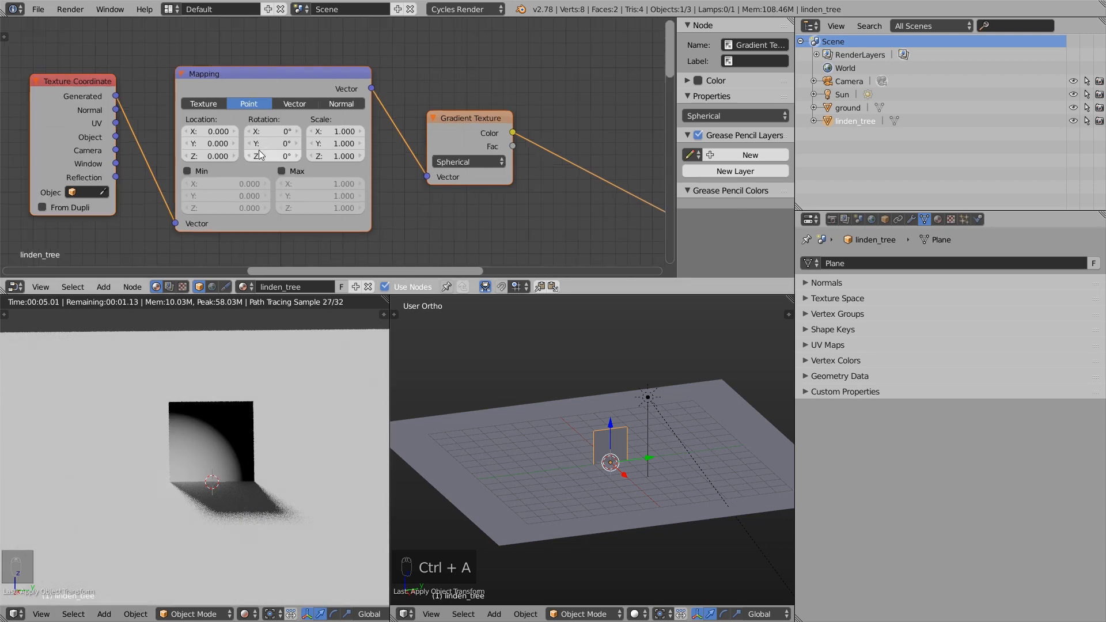
Lower the Mapping node's Y location in steps to -0.5.
left_click(225, 141)
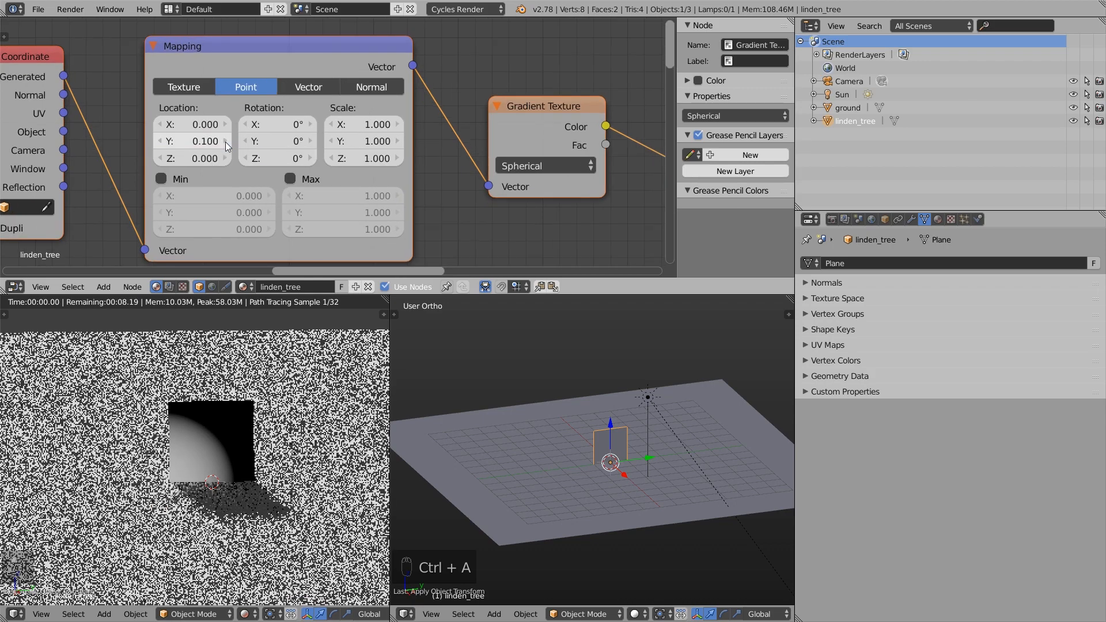
left_click(161, 142)
left_click(161, 143)
left_click(161, 142)
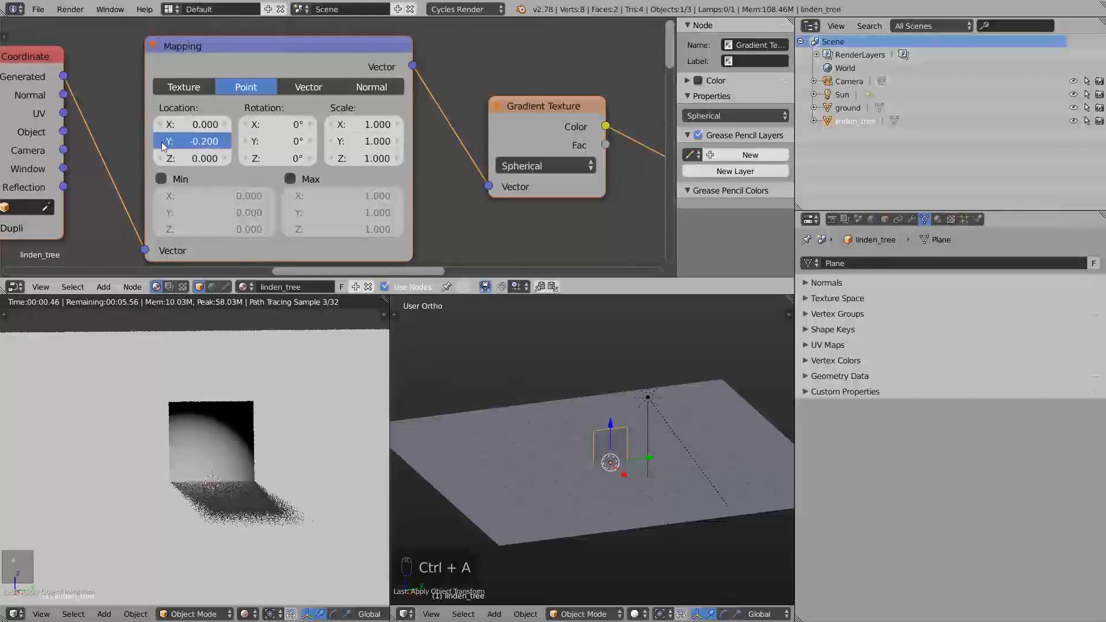
left_click(161, 142)
left_click(161, 142)
left_click(161, 142)
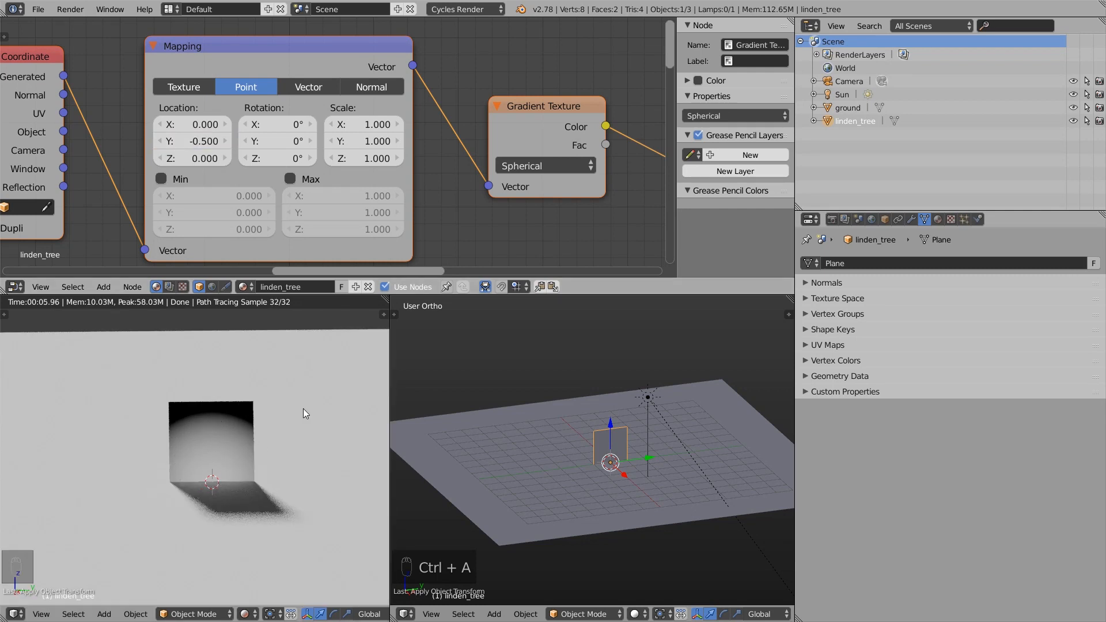
Raise the Mapping node's Y scale in steps to 1.5.
left_click(396, 142)
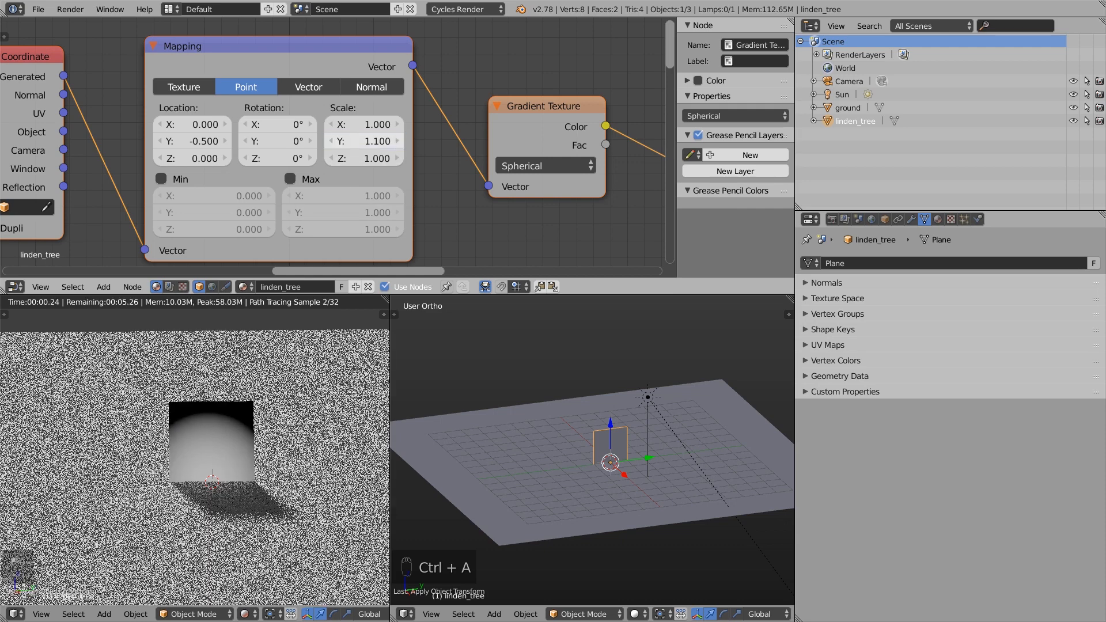
left_click(396, 141)
left_click(397, 141)
left_click(395, 141)
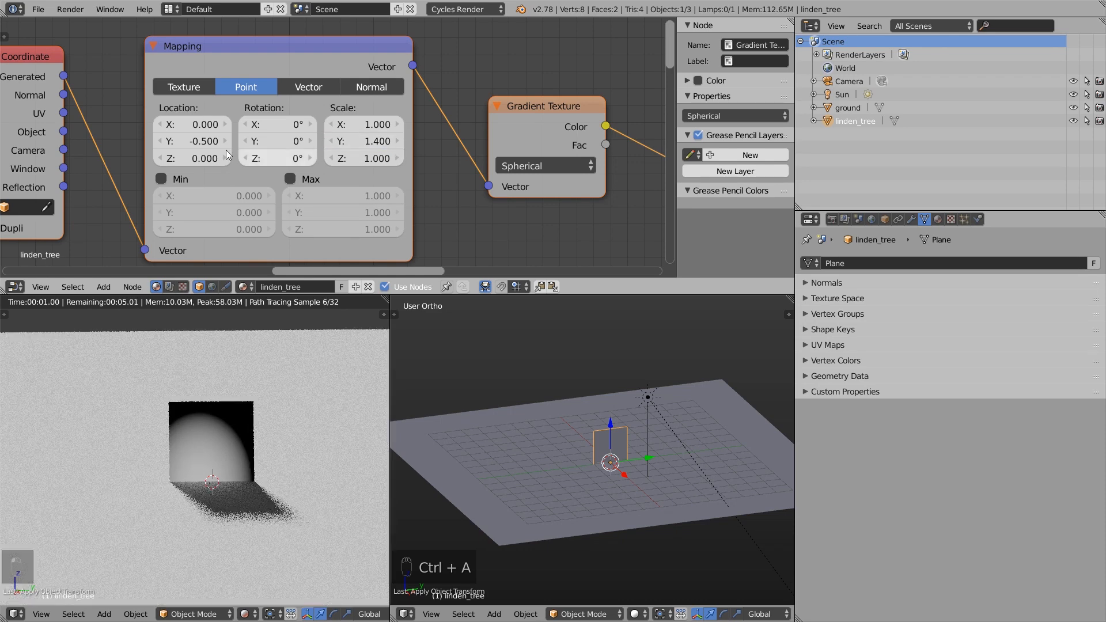
left_click(397, 139)
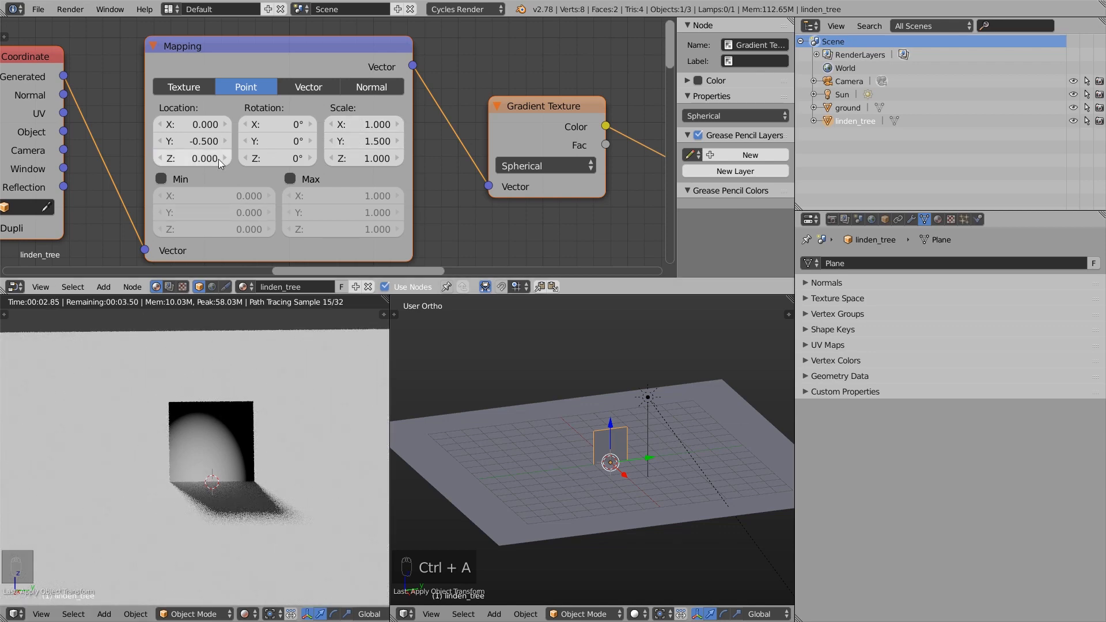
Set the Mapping node's Y location to -0.75.
key("ctrl+z")
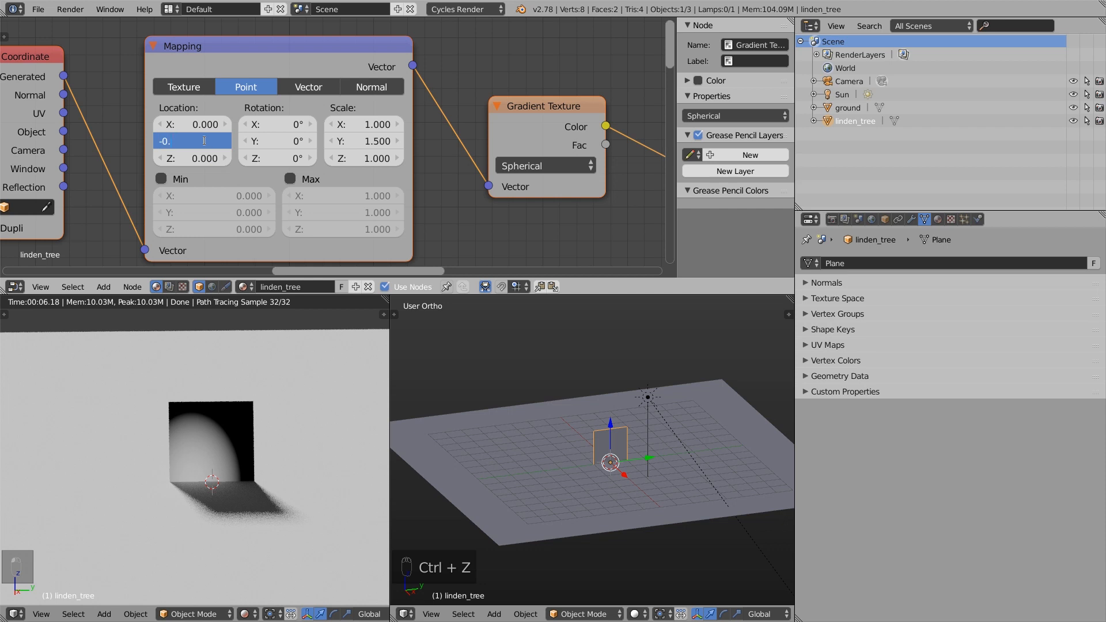
type("5")
key("Return")
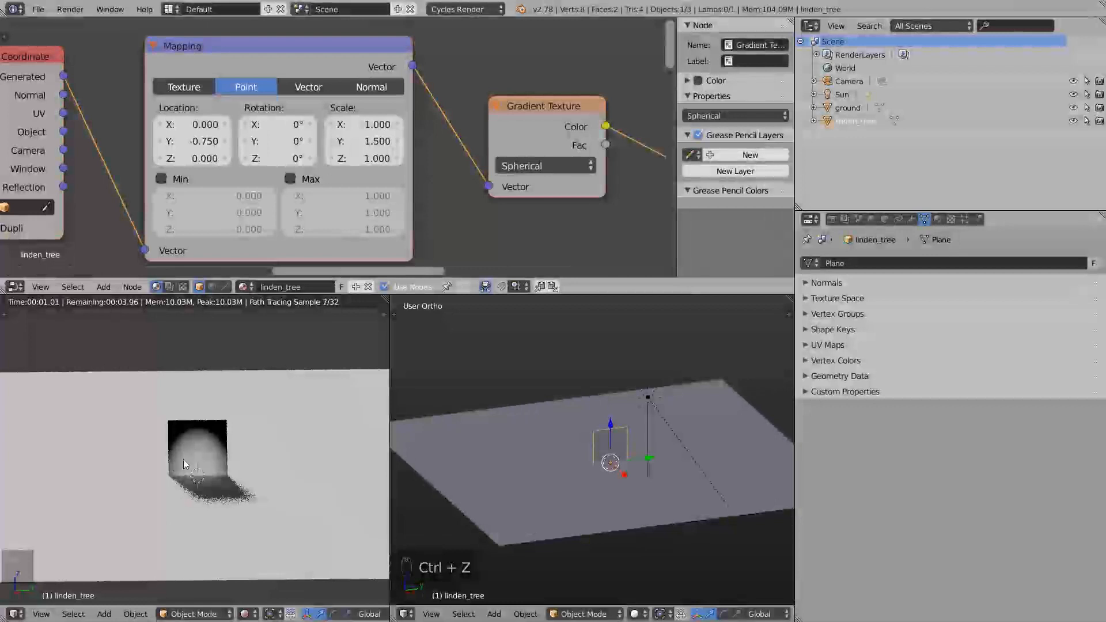
middle_click_drag(172, 216, 227, 208)
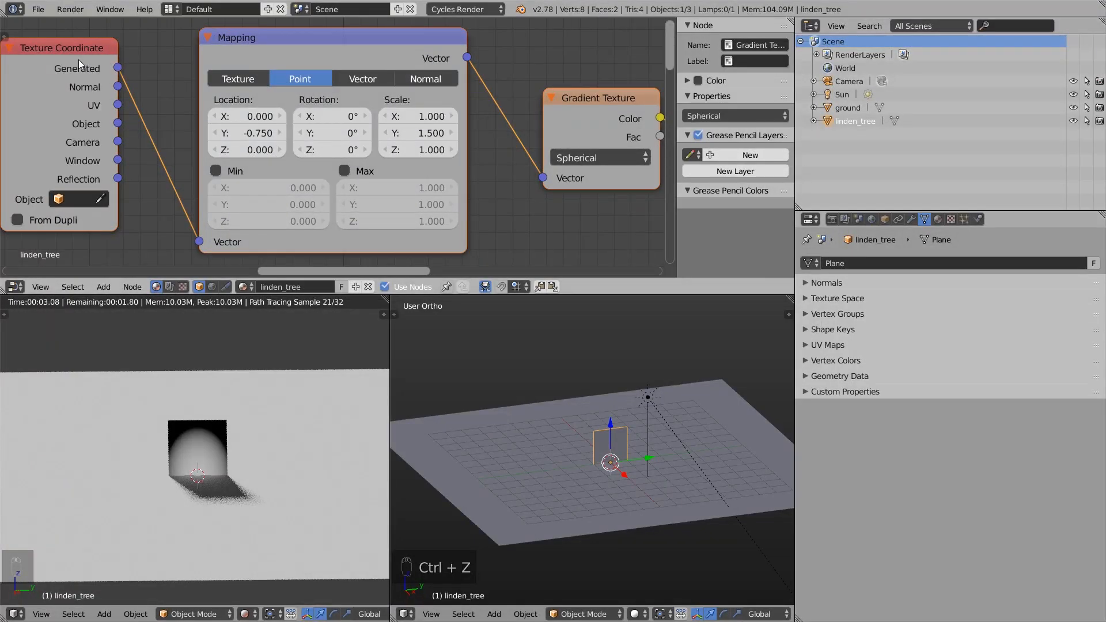
key("Tab")
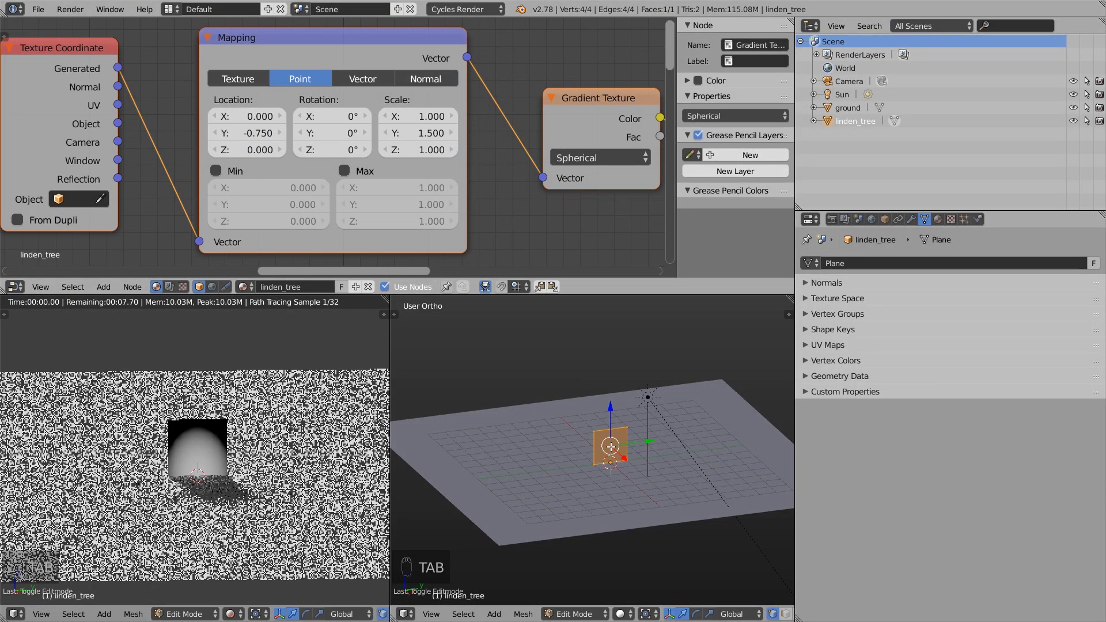
scroll(638, 455, "up", 3)
key("s")
key("x")
key("y")
right_click(733, 447)
key("Tab")
key("s")
key("x")
key("y")
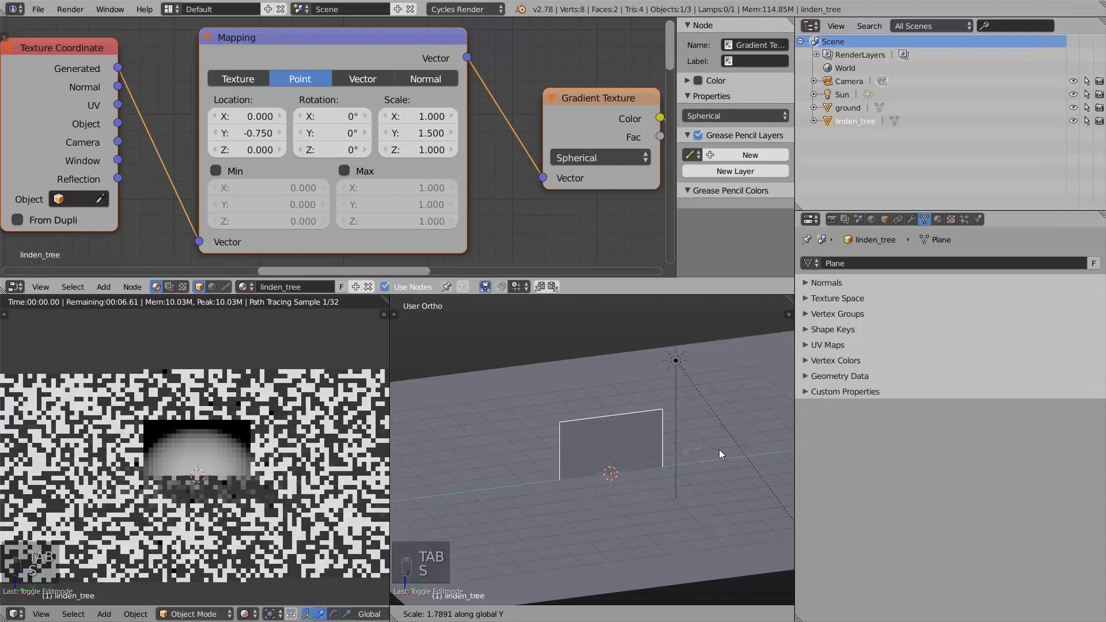
right_click(715, 450)
Reposition the Transparent BSDF and Translucent BSDF nodes closer to the Mix Shader.
scroll(596, 214, "down", 10)
middle_click_drag(596, 214, 388, 143)
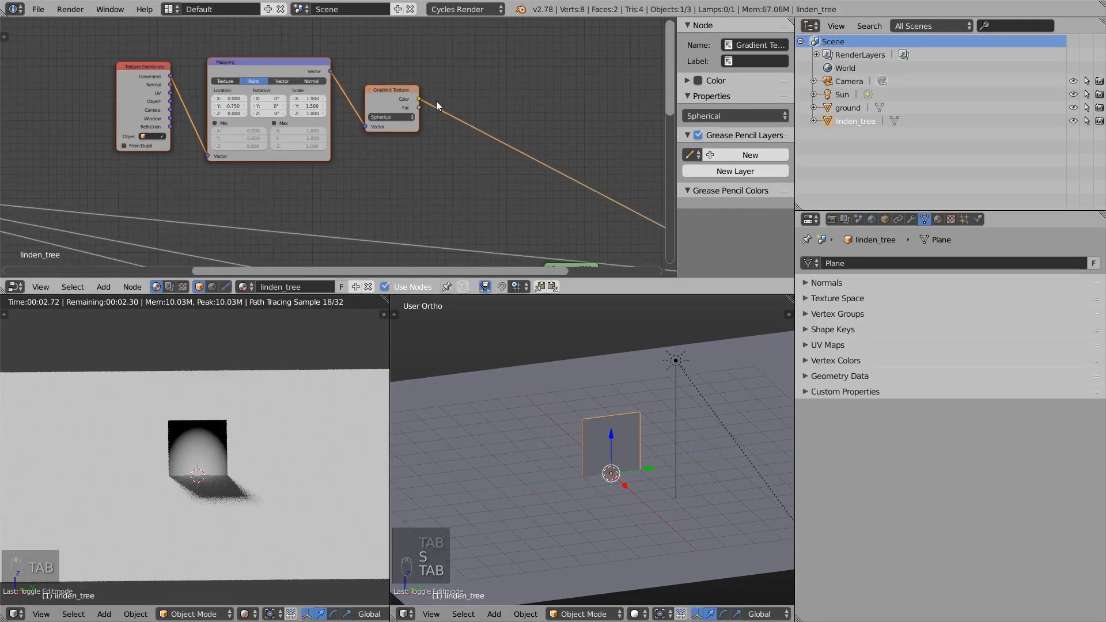
middle_click_drag(480, 118, 362, 96)
left_click_drag(433, 215, 468, 219)
scroll(385, 243, "up", 2)
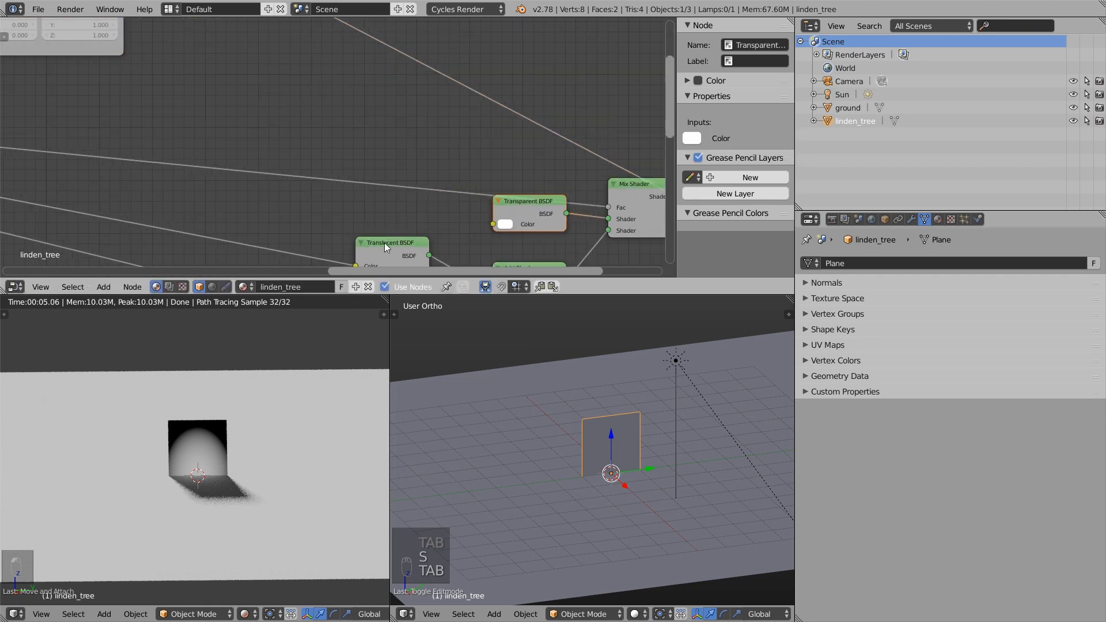
left_click_drag(384, 243, 410, 216)
Preview the Translucent BSDF's output on the plane, and compare it with a preview of the spherical Gradient Texture.
left_click(406, 214, "ctrl+shift")
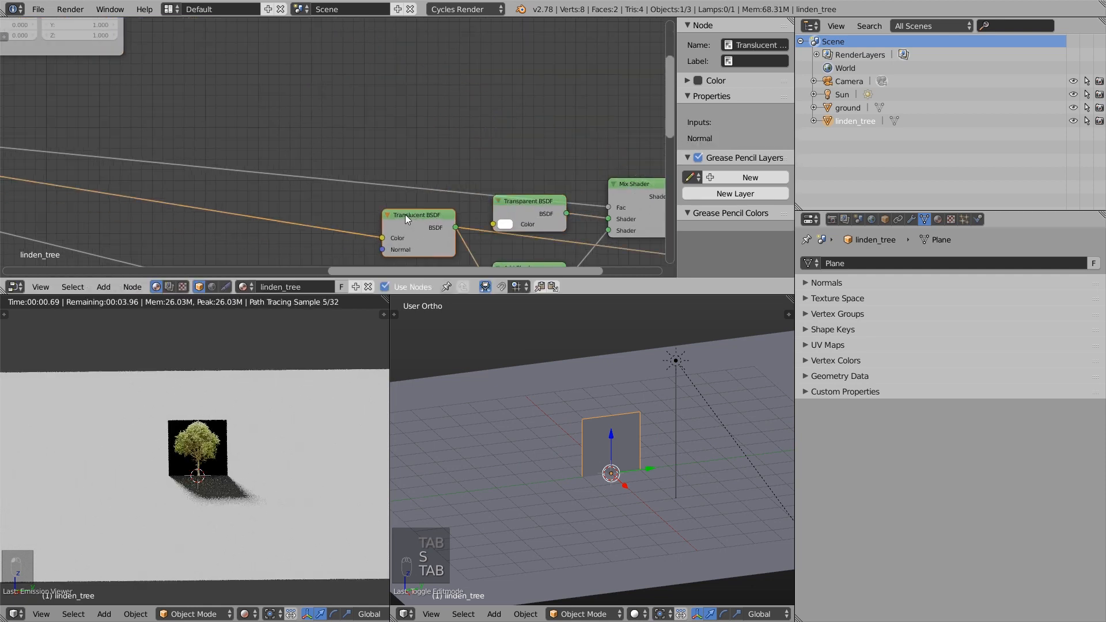
scroll(406, 215, "down", 5)
middle_click_drag(292, 70, 343, 103)
left_click(316, 78, "ctrl+shift")
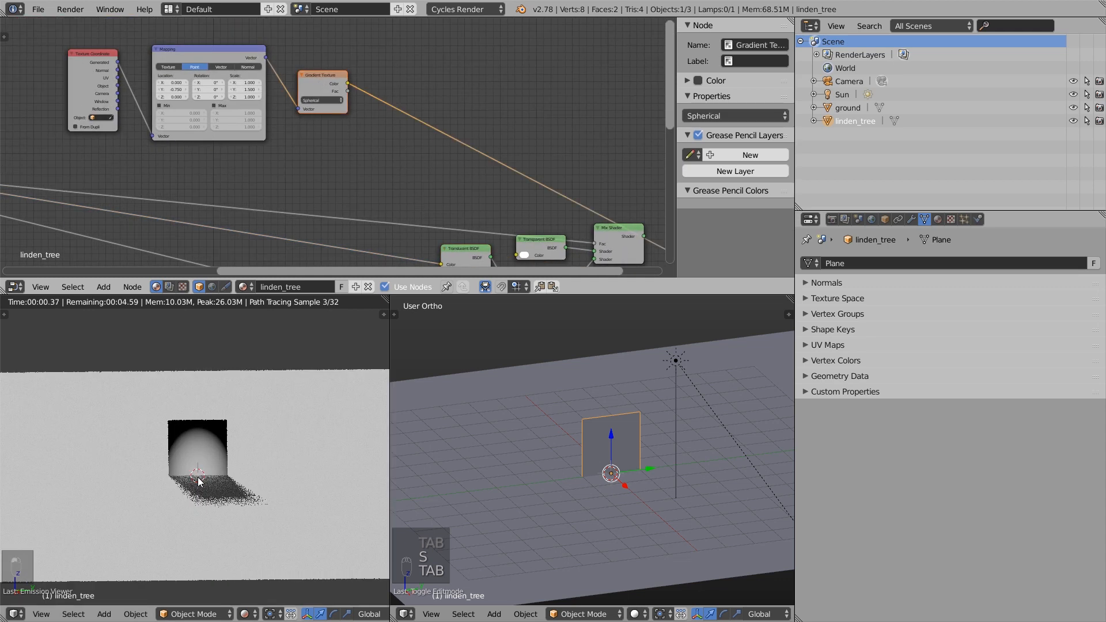
scroll(191, 432, "up", 2)
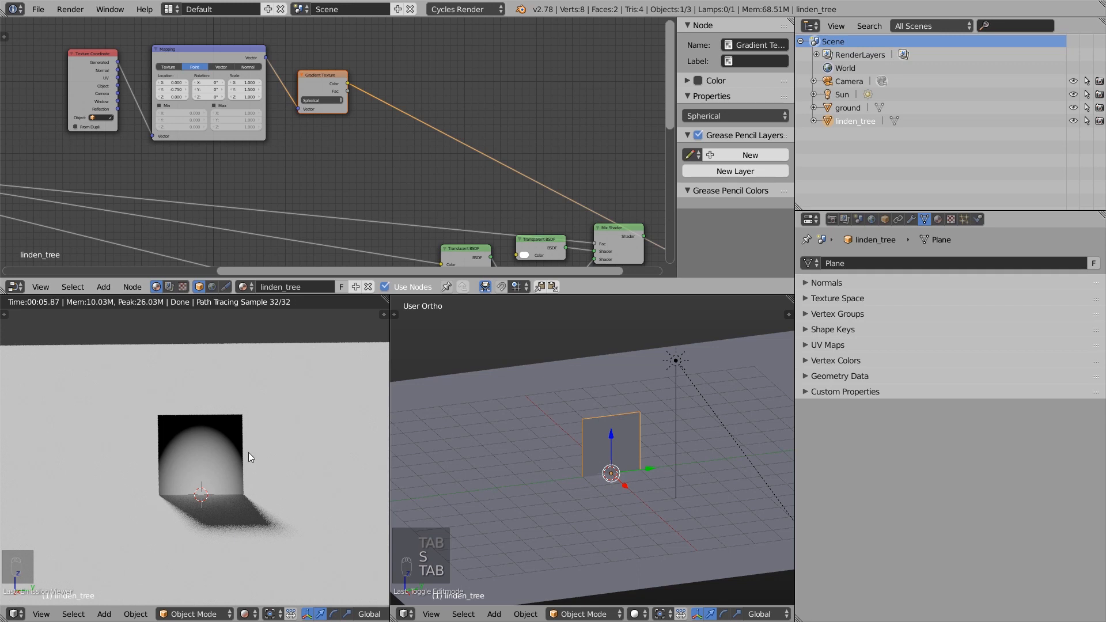
Shift the Texture Coordinate, Mapping and Gradient Texture nodes together, away from the shader nodes.
middle_click_drag(199, 127, 273, 162)
left_click_drag(319, 146, 371, 142)
key("g")
left_click(296, 132)
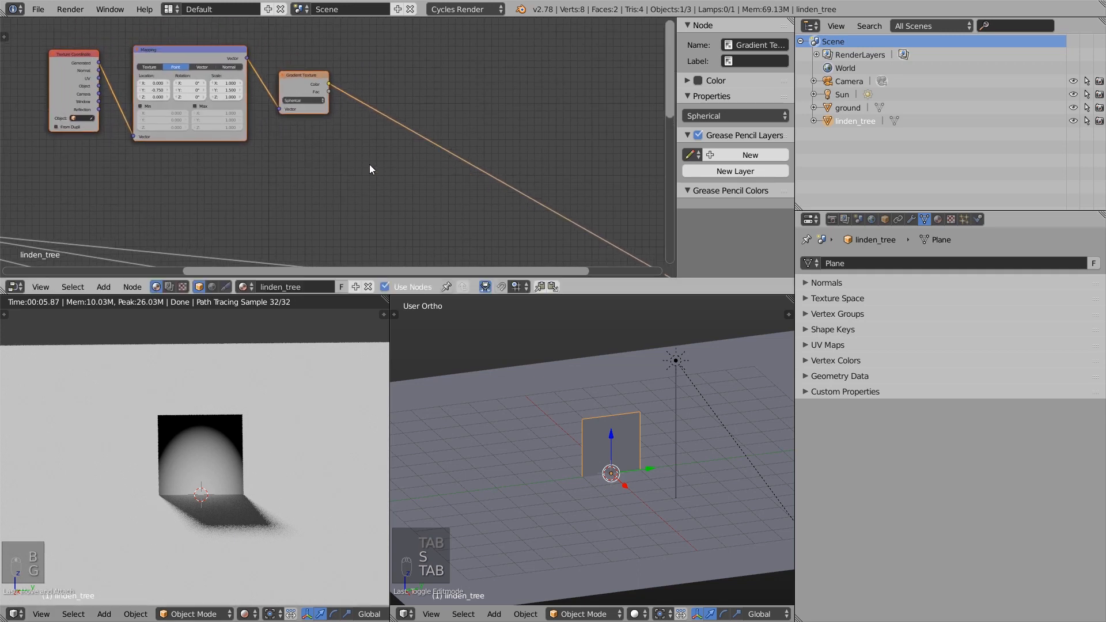
Insert a ColorRamp node on the link leaving the Gradient Texture.
key("shift+a")
mouse_move(370, 166)
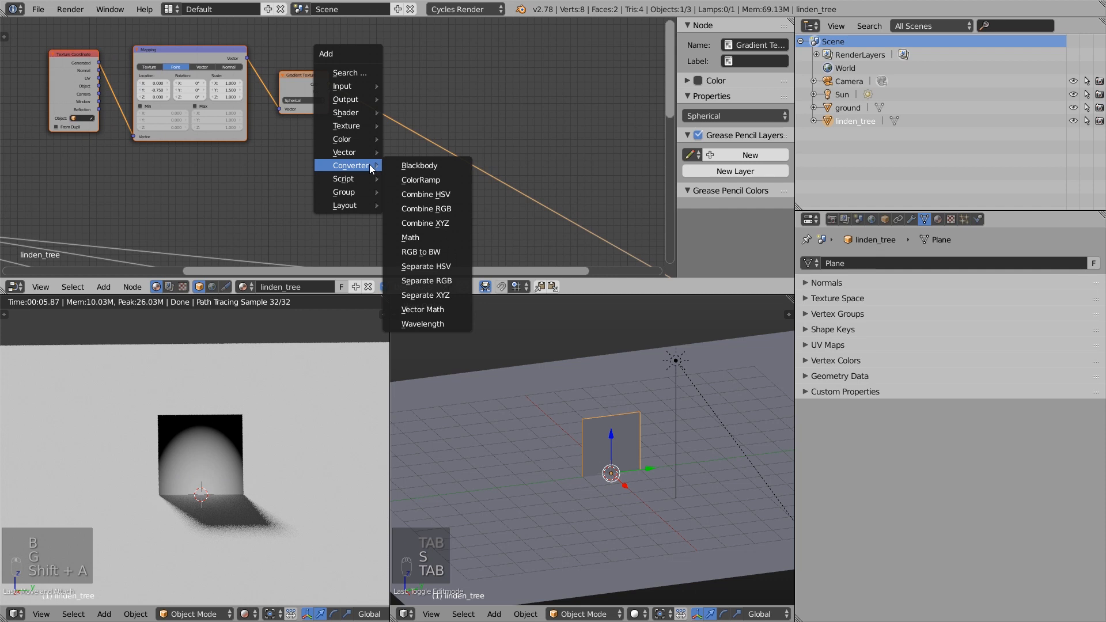
left_click(413, 180)
left_click(360, 60)
Insert a MixRGB node on the link after the ColorRamp.
key("shift+a")
mouse_move(459, 119)
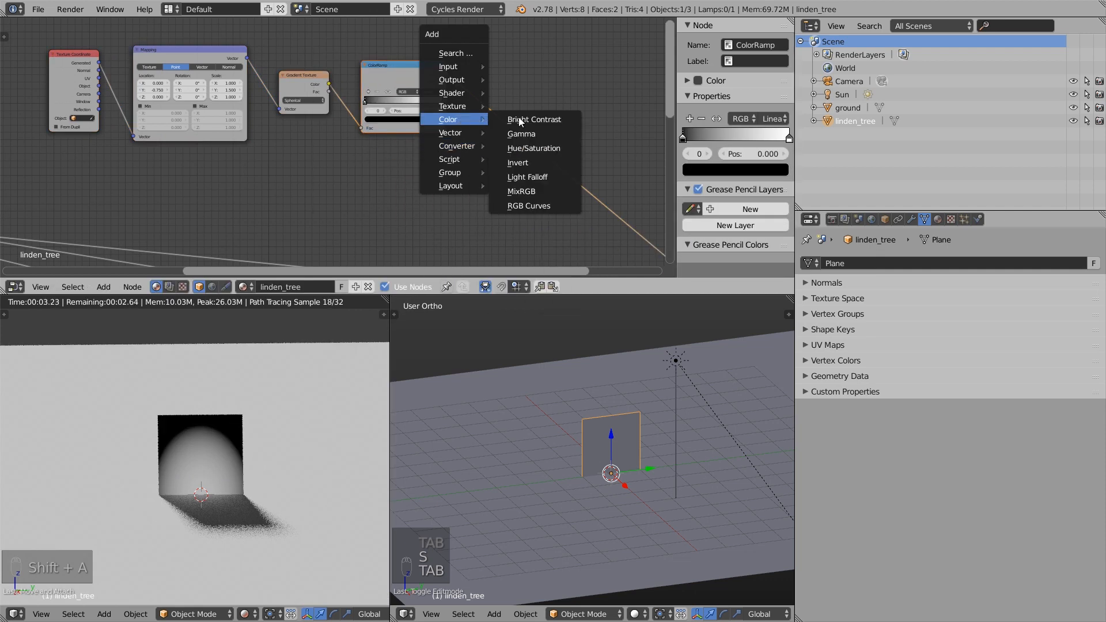
left_click(521, 192)
left_click(498, 125)
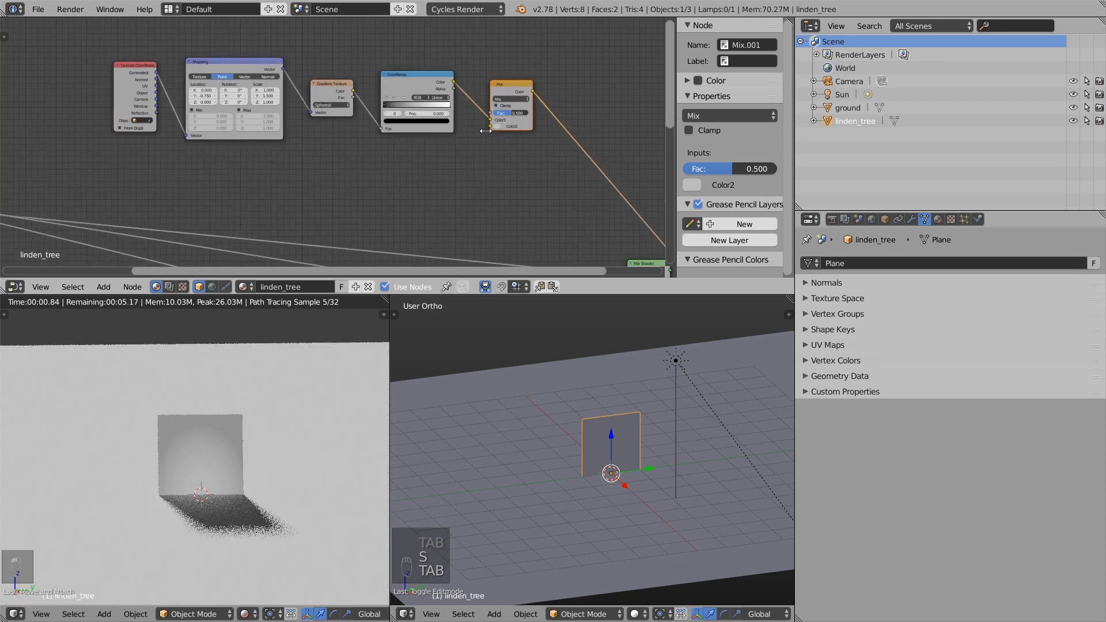
Link the Color output of the tree_linden_col.png image texture to the Mix node's Color1, with the ColorRamp feeding Color2.
scroll(520, 118, "up", 2)
scroll(518, 119, "down", 5)
scroll(316, 163, "up", 3)
middle_click_drag(316, 162, 466, 126)
scroll(468, 127, "down", 2)
left_click_drag(106, 160, 518, 119)
middle_click_drag(469, 132, 409, 142)
scroll(406, 143, "down", 1)
key("shift+space")
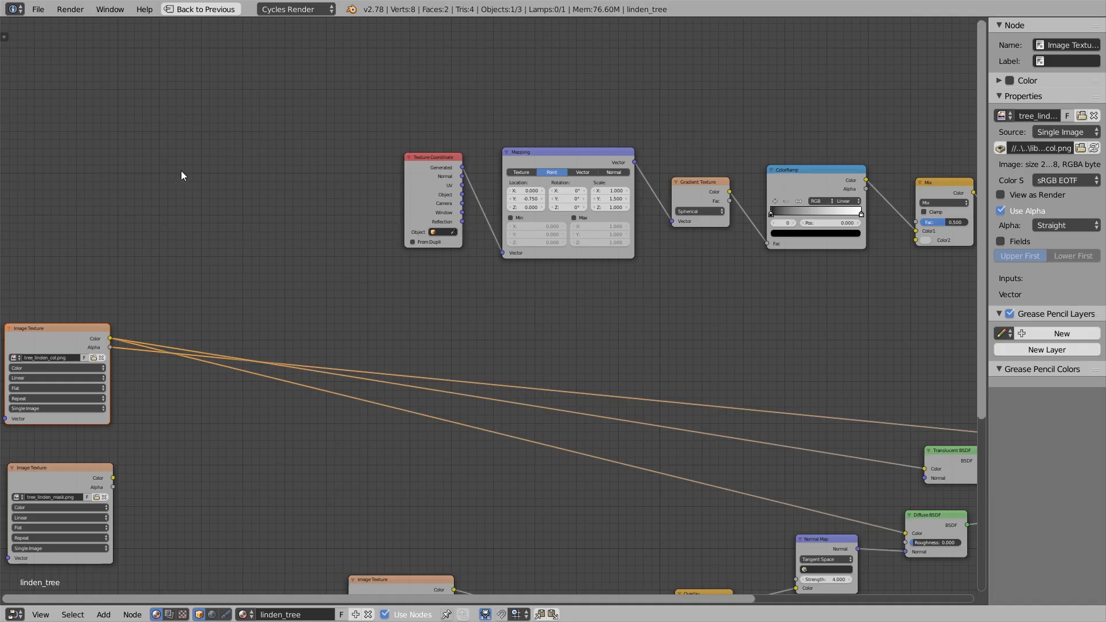
left_click_drag(99, 337, 929, 240)
middle_click_drag(929, 240, 712, 273)
scroll(710, 271, "up", 3)
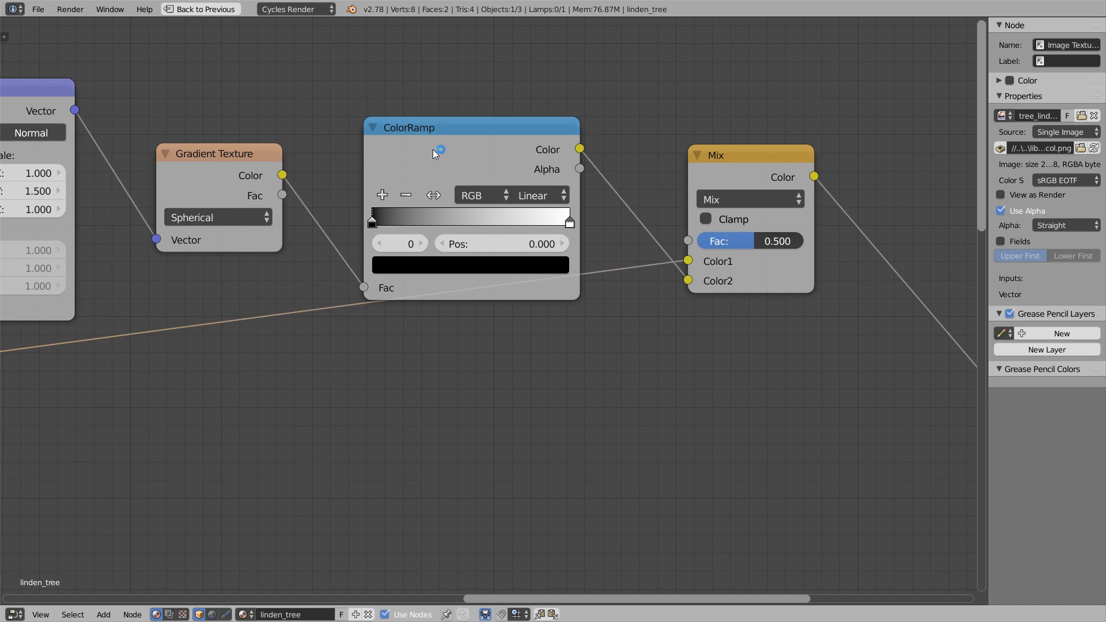
left_click(433, 149)
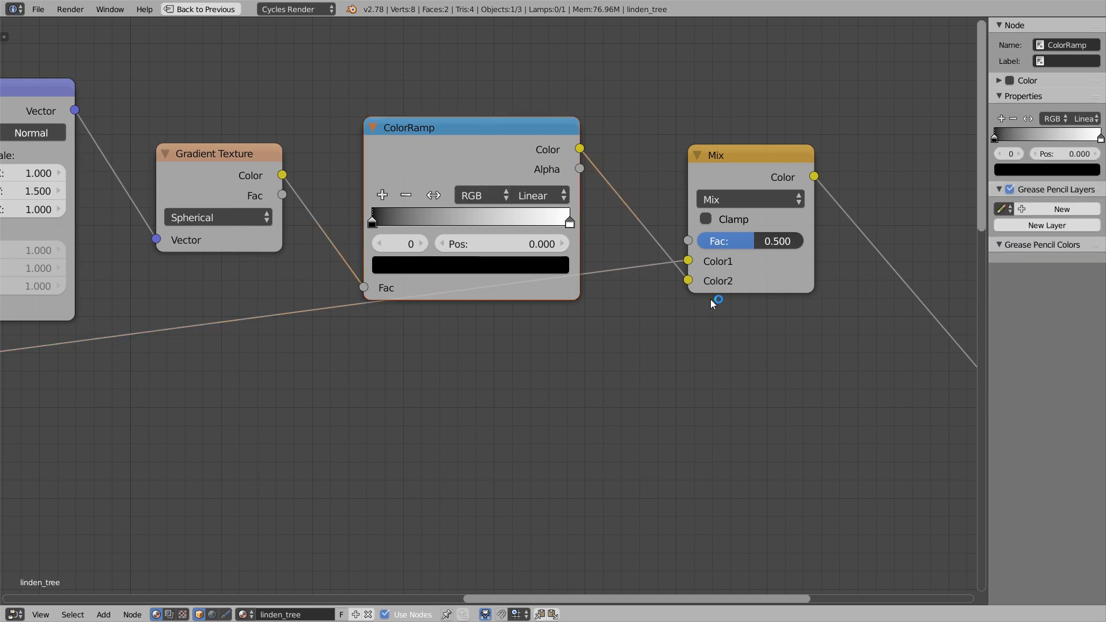
key("shift+space")
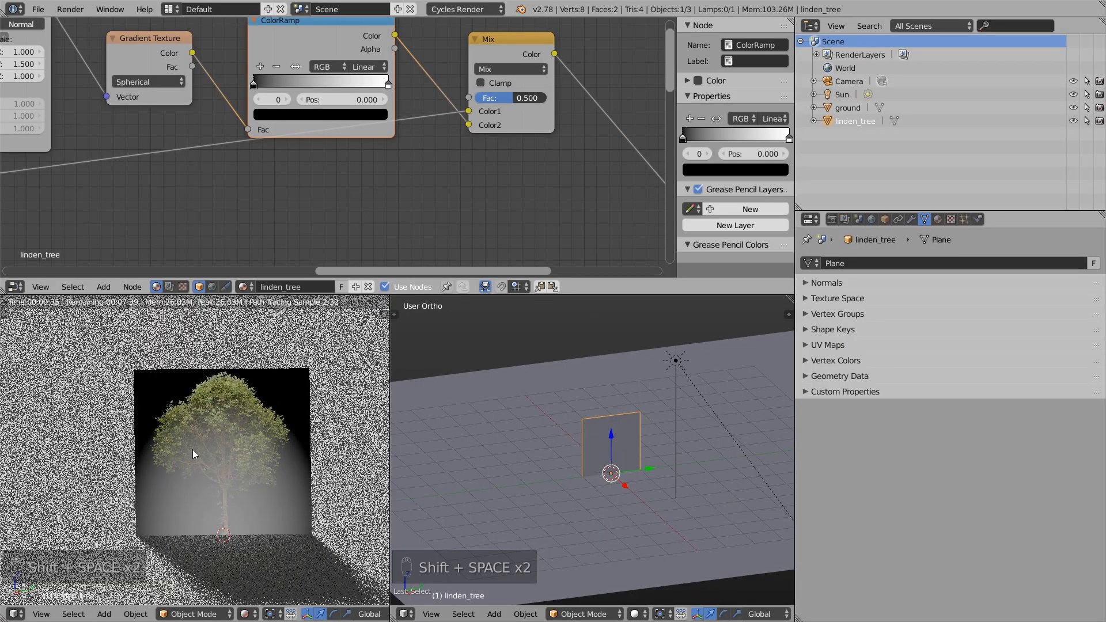
Insert an RGB to BW node on the link between the tree image texture and the Mix node's Color1.
middle_click_drag(267, 173, 351, 164)
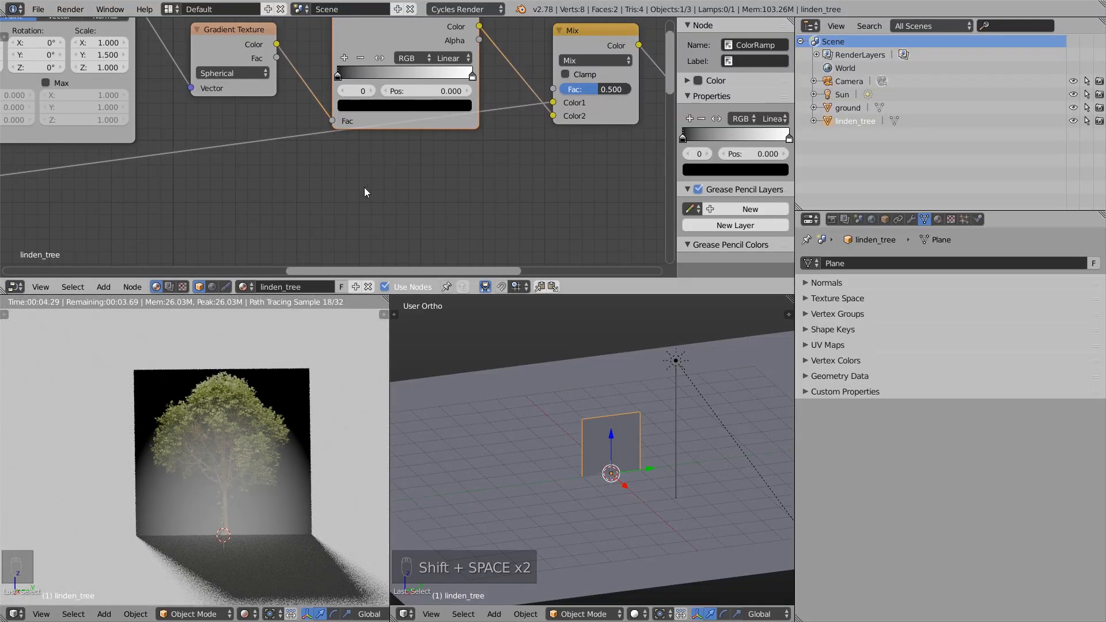
key("shift+a")
mouse_move(379, 205)
mouse_move(361, 227)
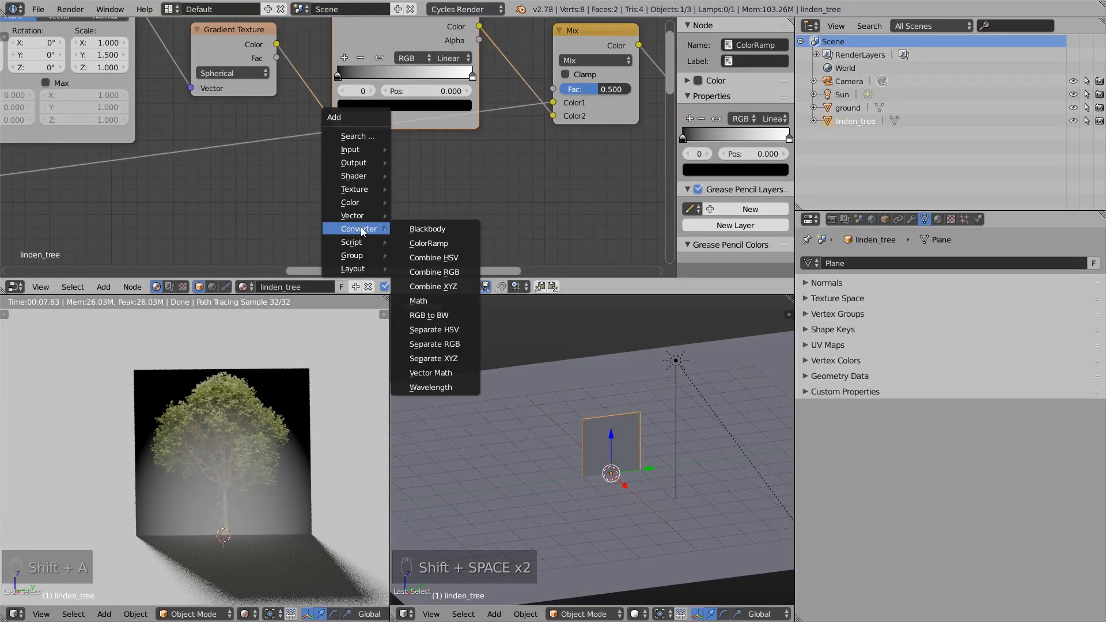
left_click(414, 314)
left_click(278, 144)
key("g")
left_click(330, 195)
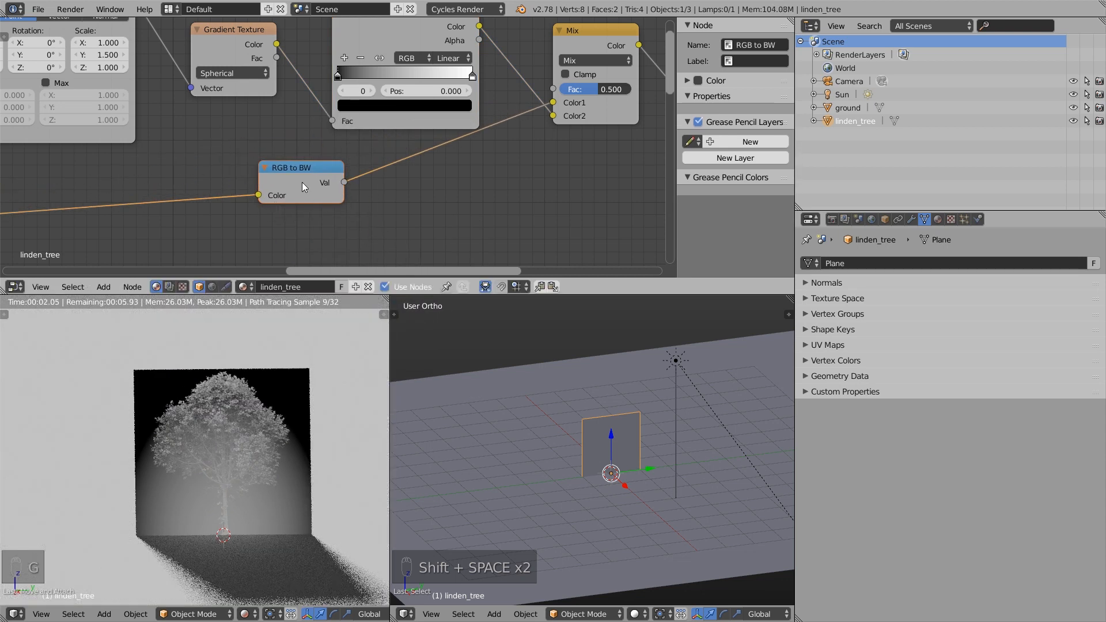
Switch the Mix node combining the gradient and grayscale tree image to Subtract with a factor of 1.000.
middle_click_drag(490, 175, 369, 234)
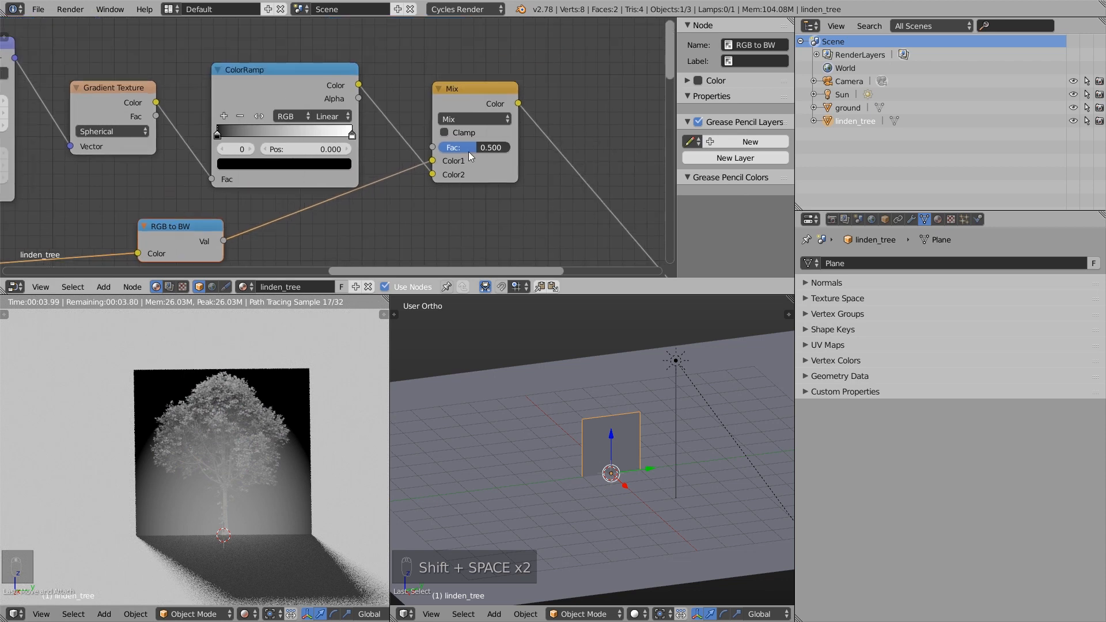
scroll(468, 151, "up", 5)
left_click(452, 108)
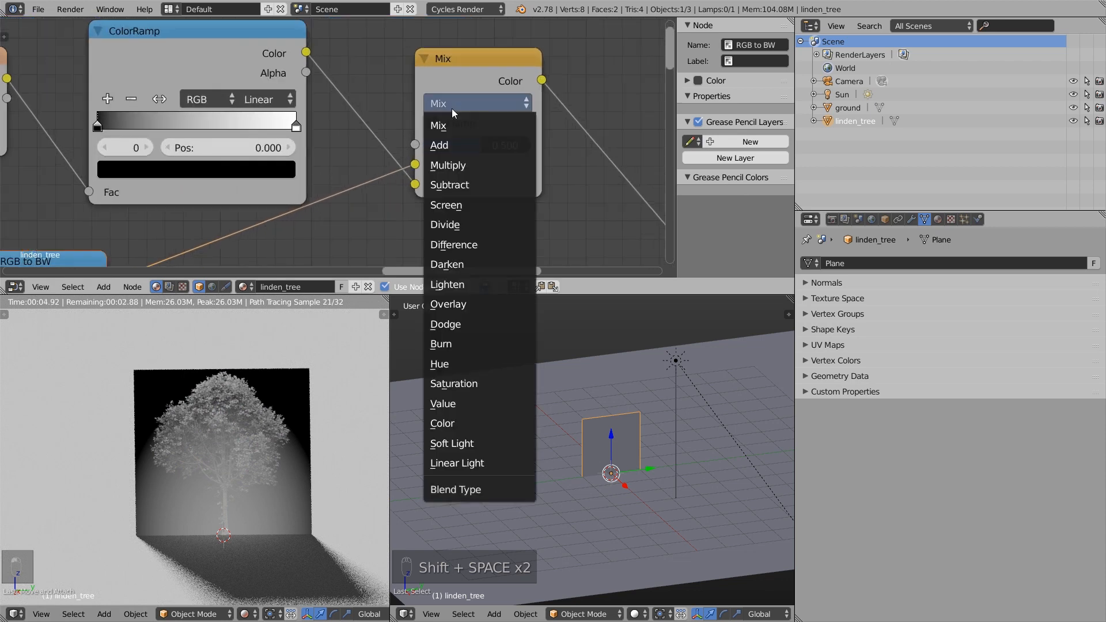
left_click(458, 185)
scroll(288, 242, "down", 2)
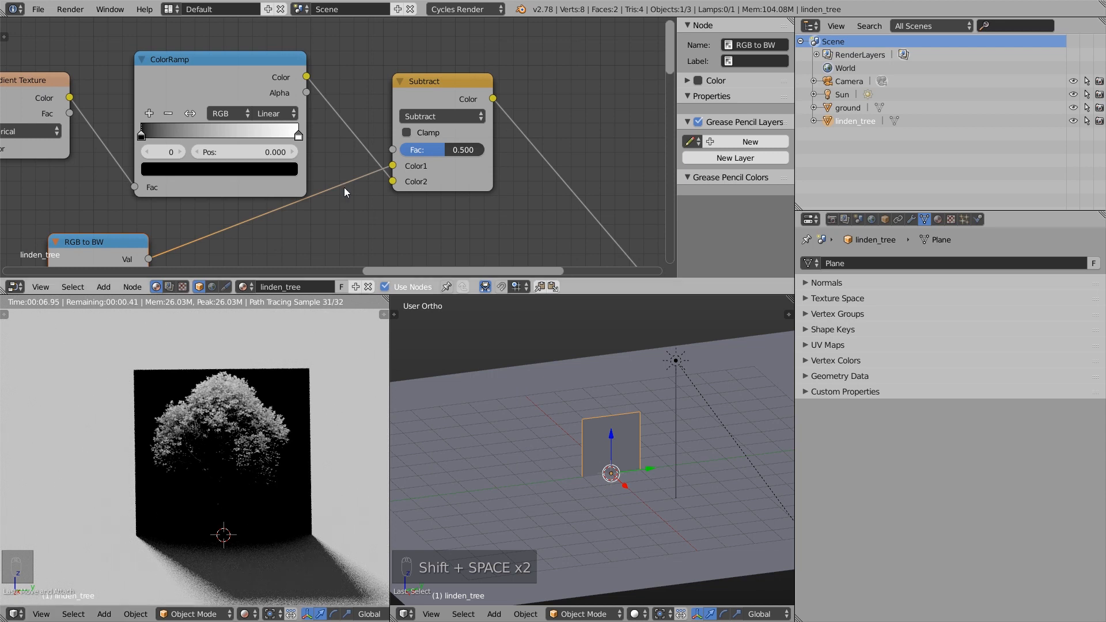
left_click_drag(444, 149, 484, 150)
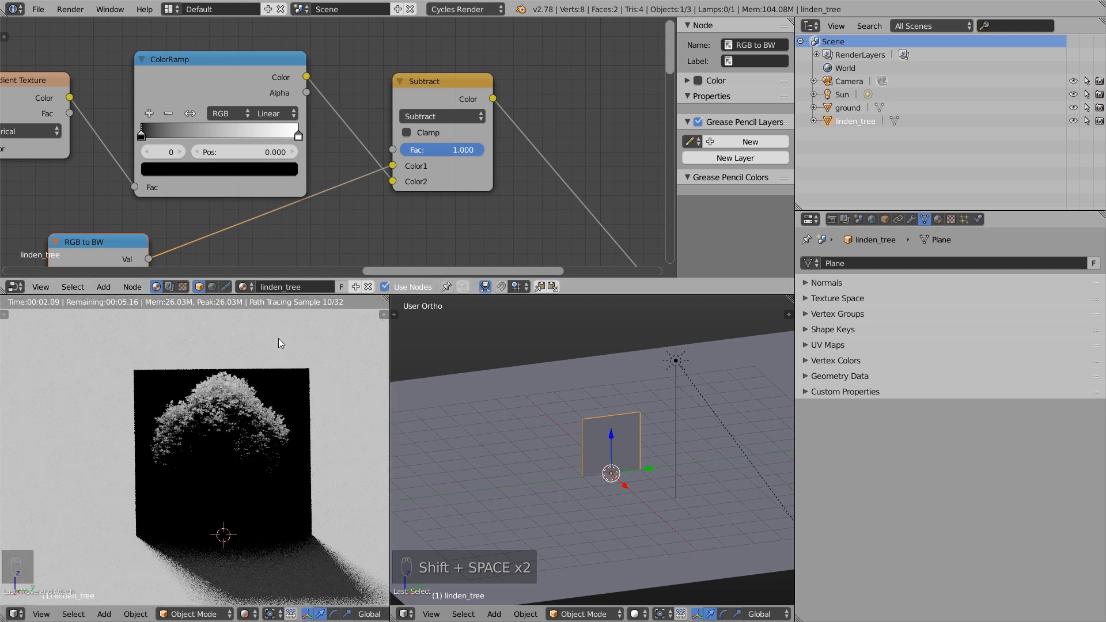
Shift the ColorRamp's white stop to about 0.355 and preview the Subtract node's output.
scroll(181, 130, "up", 2)
left_click_drag(152, 139, 159, 140)
left_click_drag(157, 137, 119, 138)
left_click_drag(337, 137, 214, 139)
left_click(531, 66)
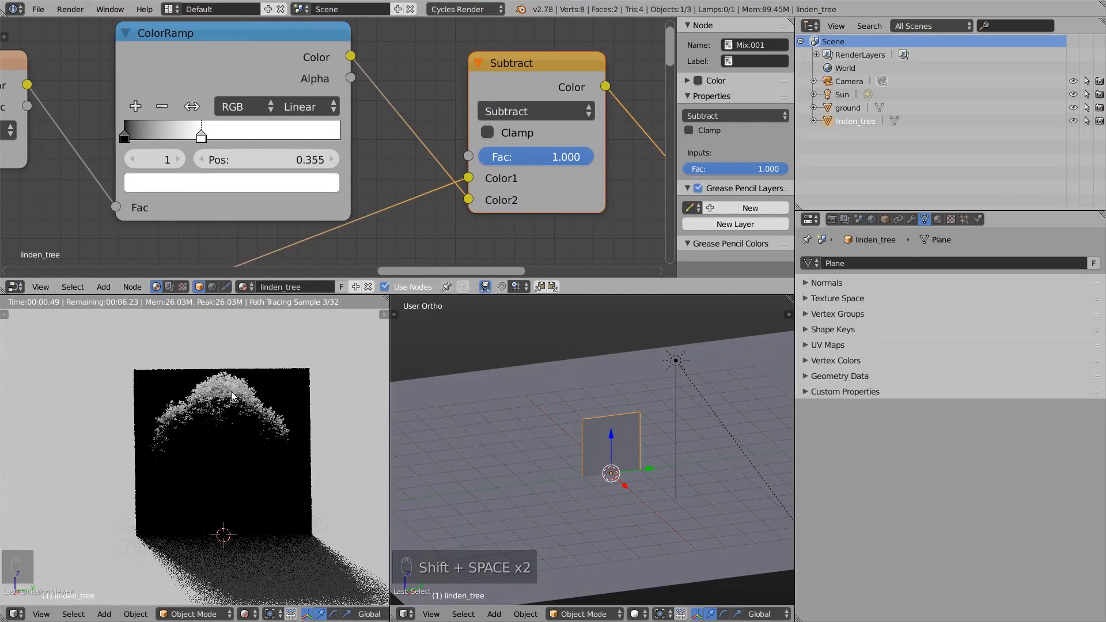
Try offsetting the gradient with a Z location of 0.100 in the Mapping node.
scroll(362, 164, "down", 3)
middle_click_drag(303, 163, 575, 163)
middle_click_drag(206, 158, 341, 172)
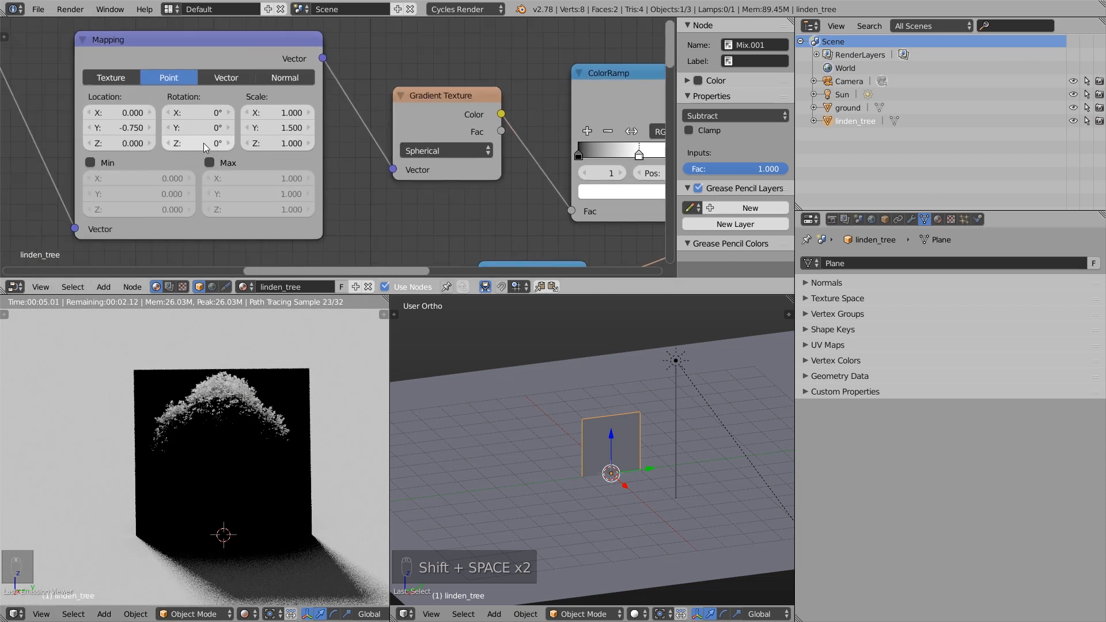
left_click(88, 145)
left_click(88, 145)
left_click(150, 145)
left_click(150, 145)
left_click(149, 145)
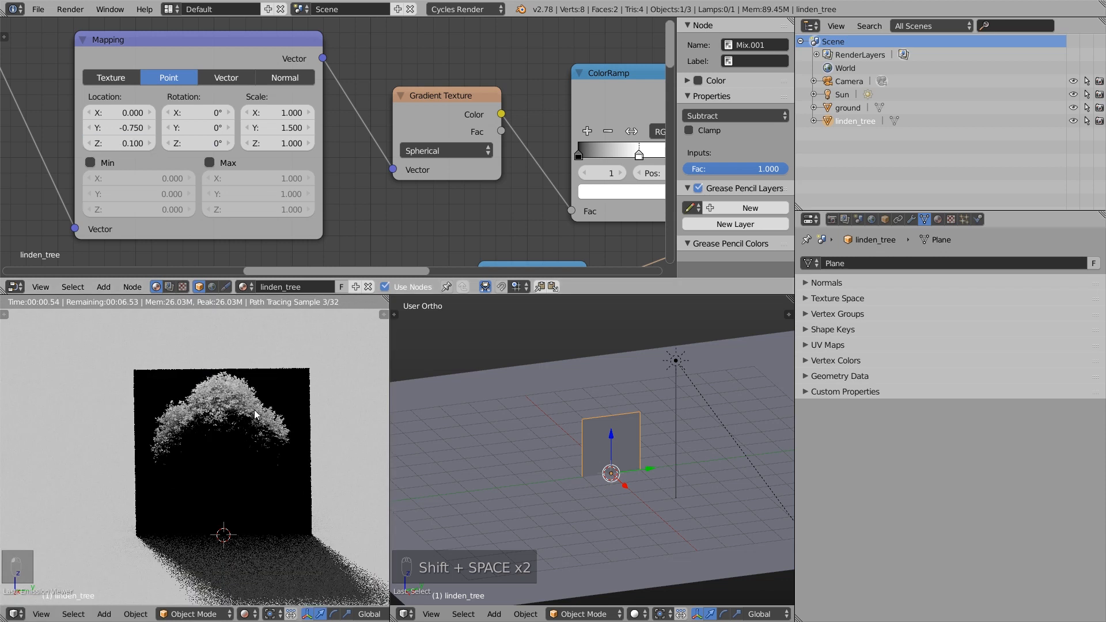
Insert a MixRGB node on the link leaving the Subtract node.
scroll(92, 148, "down", 2)
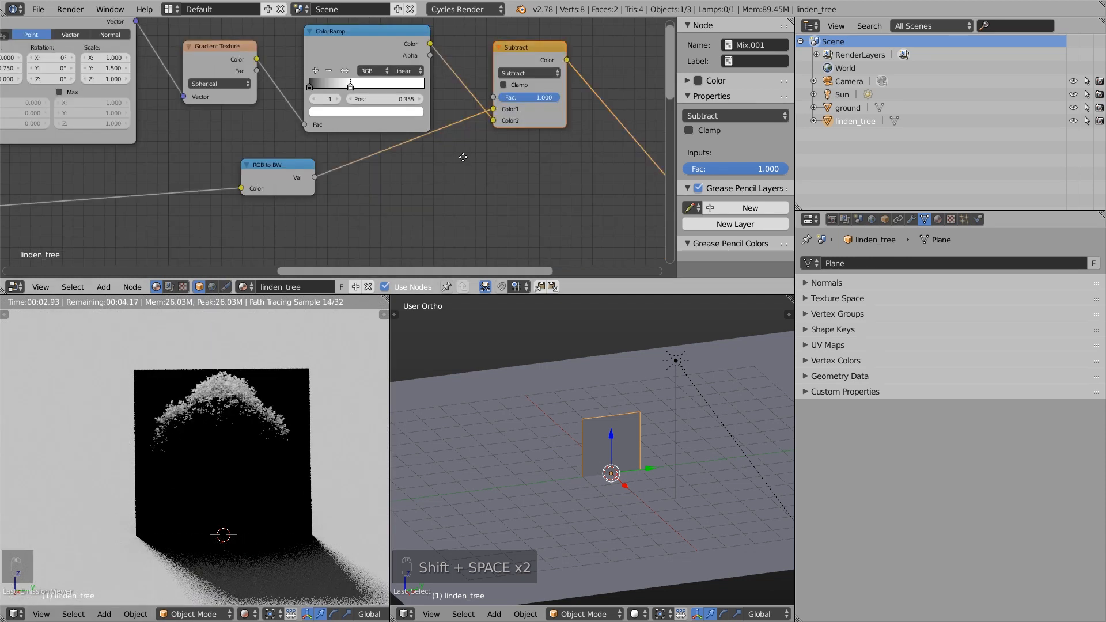
middle_click_drag(597, 171, 413, 171)
key("shift+a")
mouse_move(395, 164)
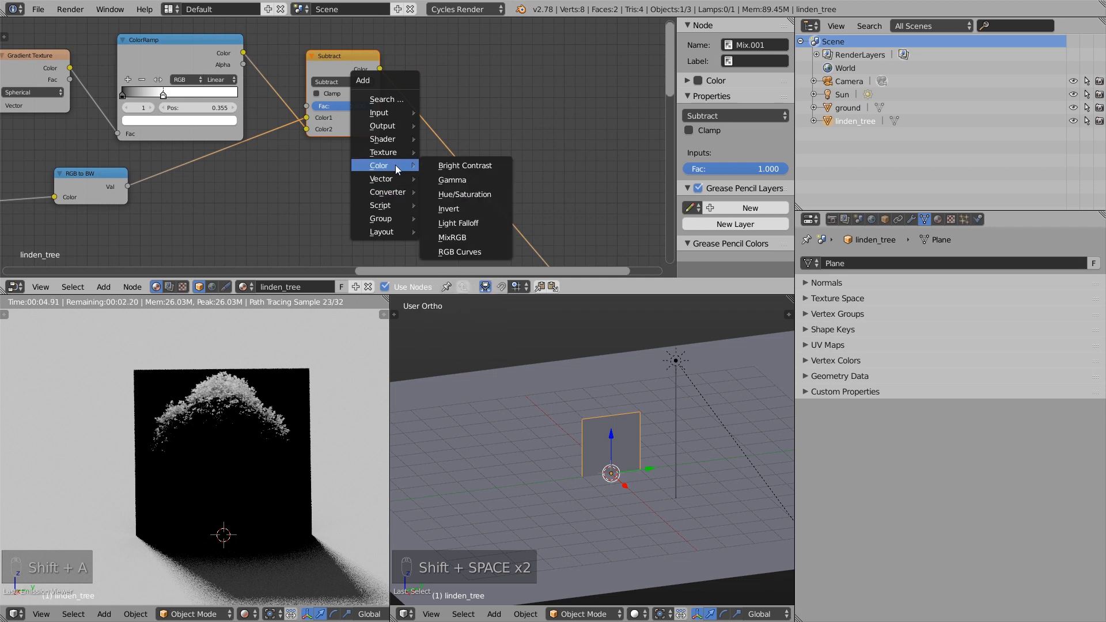
left_click(452, 238)
left_click(424, 106)
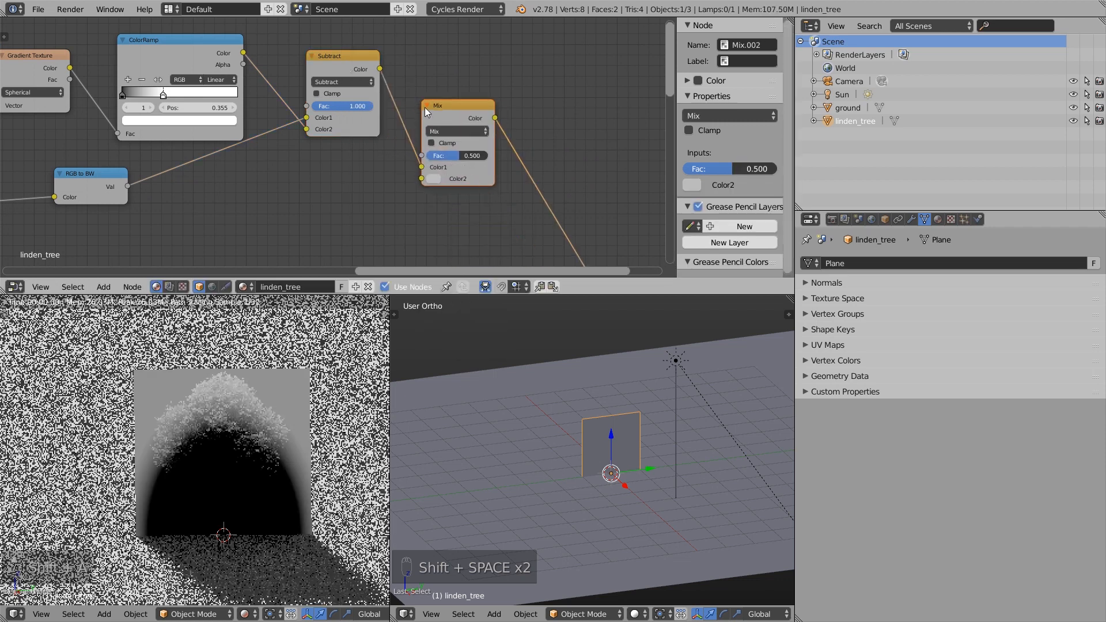
Feed the Subtract output into the new Mix node's Fac and the tree image texture's Color into its Color2.
middle_click_drag(424, 109, 523, 80)
mouse_move(521, 139)
left_mouse_down()
mouse_move(511, 129)
mouse_move(521, 127)
left_mouse_up()
scroll(500, 135, "down", 5)
middle_click_drag(289, 172, 419, 167)
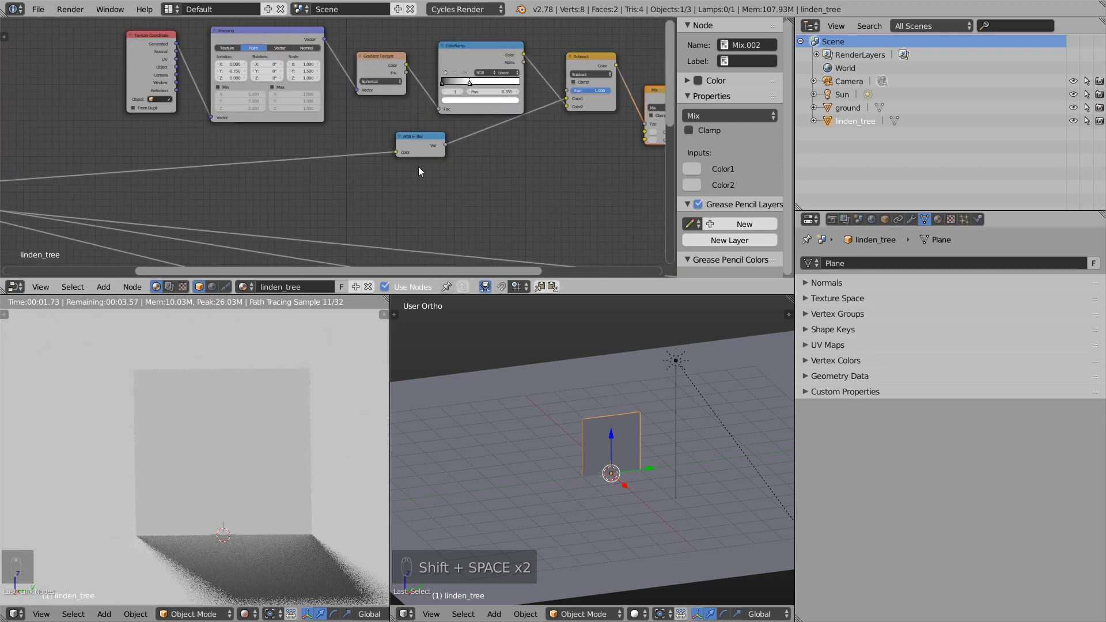
scroll(418, 171, "down", 2)
left_click_drag(43, 184, 462, 171)
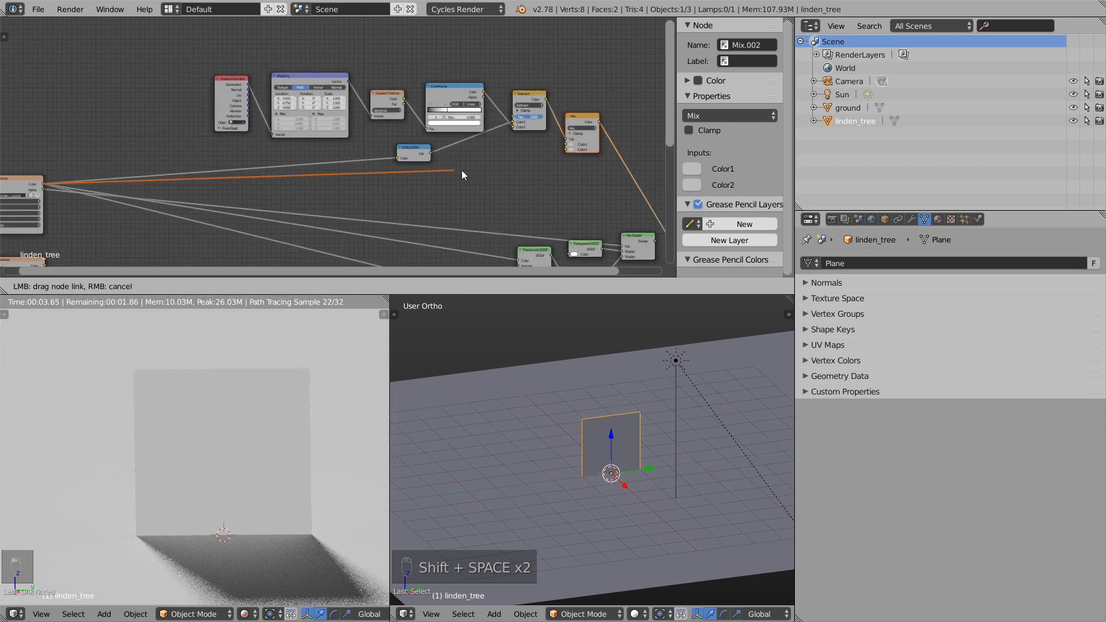
left_click_drag(578, 141, 534, 169)
Set Color1 of the new Mix node to black.
scroll(582, 139, "up", 8)
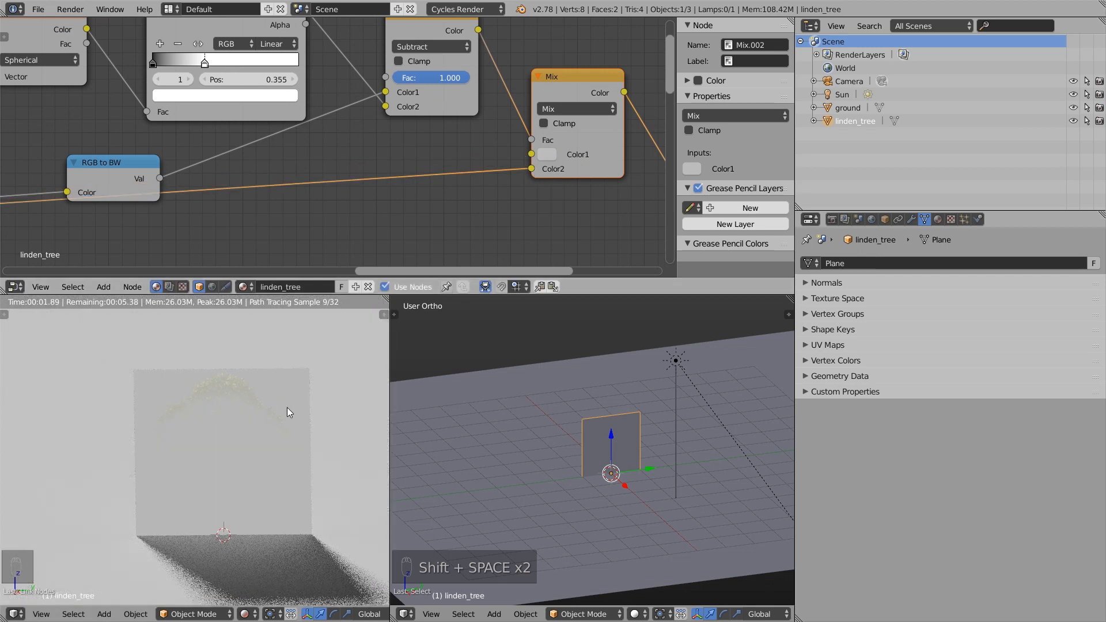
scroll(323, 361, "up", 3)
left_click(548, 155)
left_click_drag(651, 214, 650, 272)
Preview the Subtract node's output and compare it with the masked Mix node's output.
scroll(314, 154, "down", 4)
left_click(401, 54, "ctrl+shift")
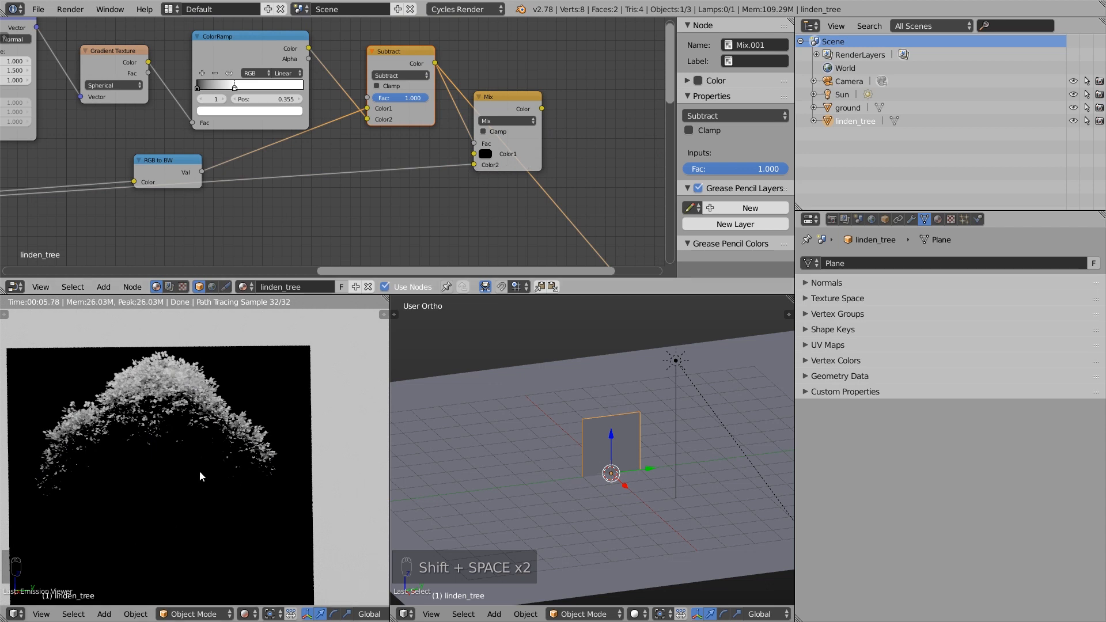
left_click(492, 158)
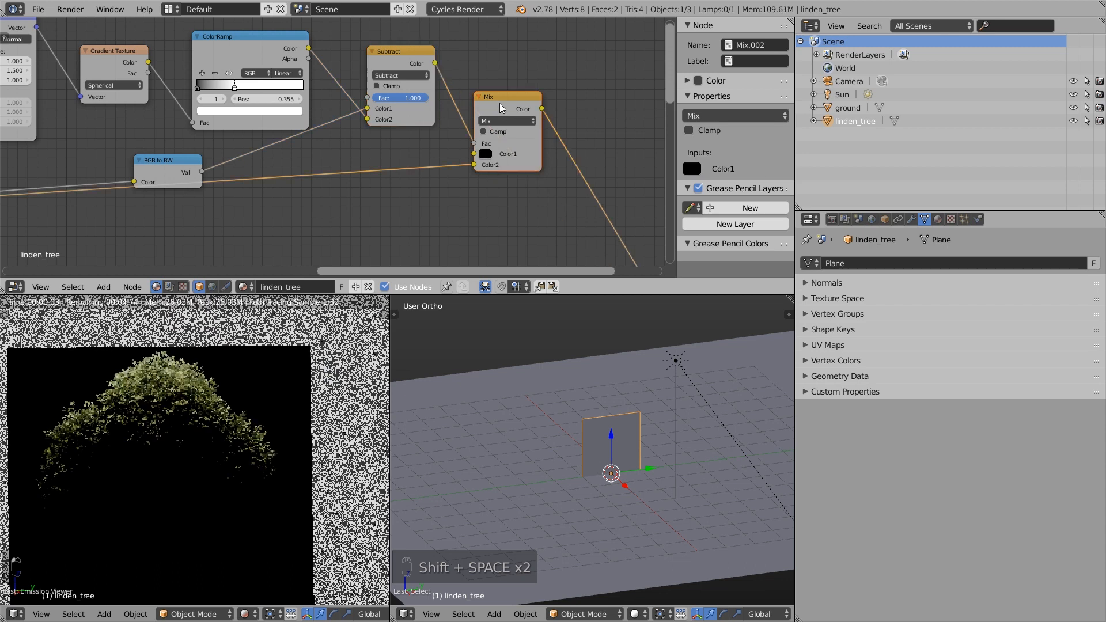
Link the masked Mix node's Color to the Translucent BSDF's Color and output the Mix Shader to the material again.
scroll(515, 119, "down", 2)
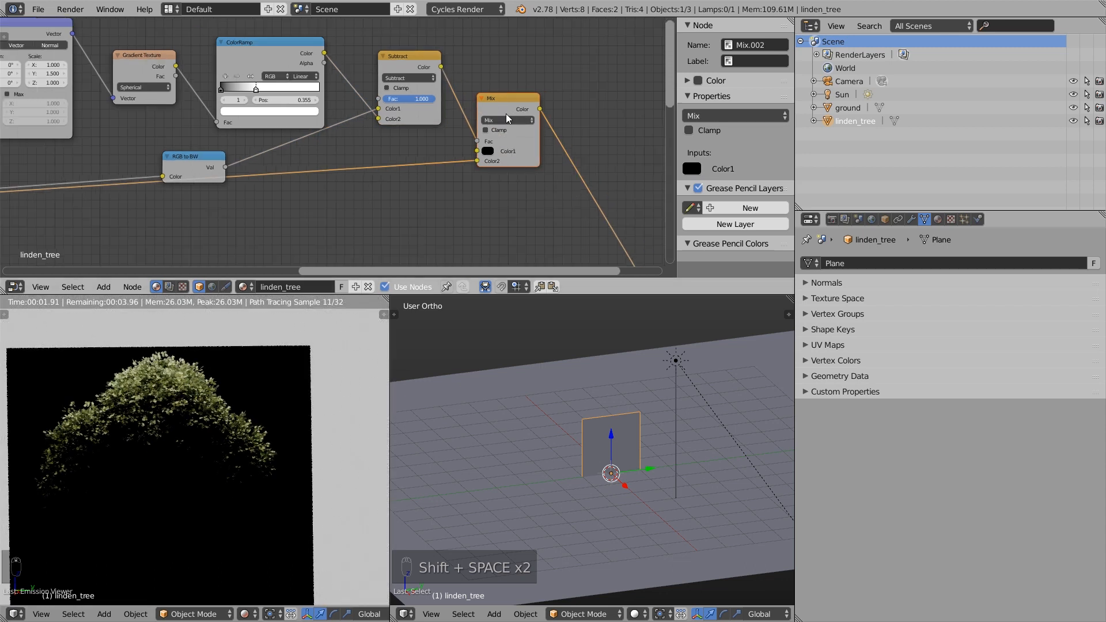
middle_click_drag(562, 152, 429, 81)
scroll(442, 90, "down", 1)
left_click_drag(411, 35, 248, 188)
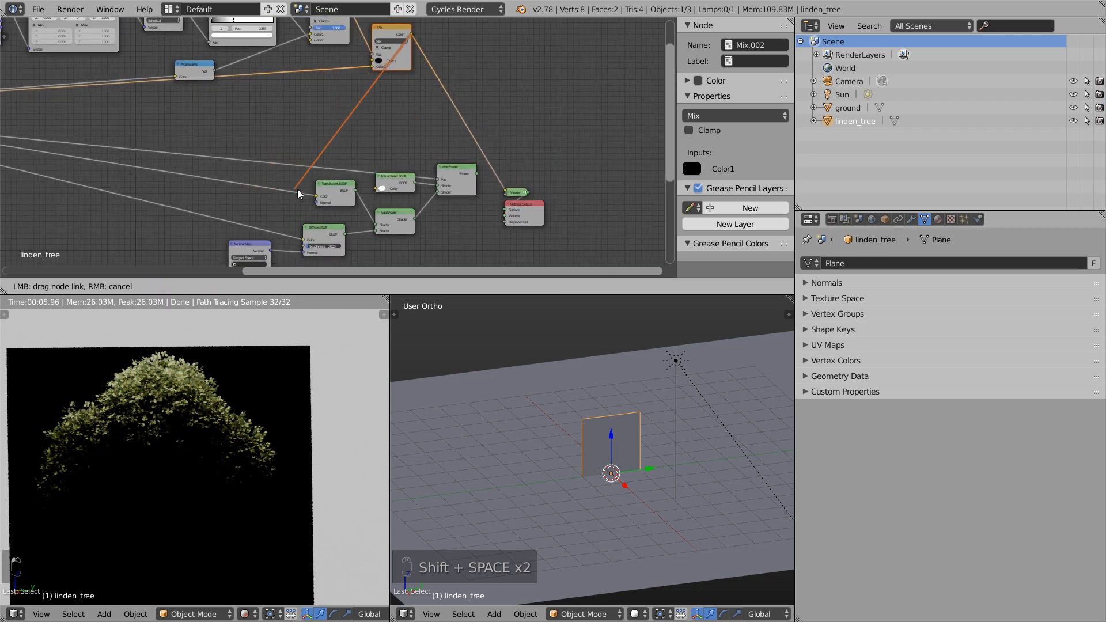
left_click_drag(319, 200, 317, 202)
left_click(448, 172, "ctrl+shift")
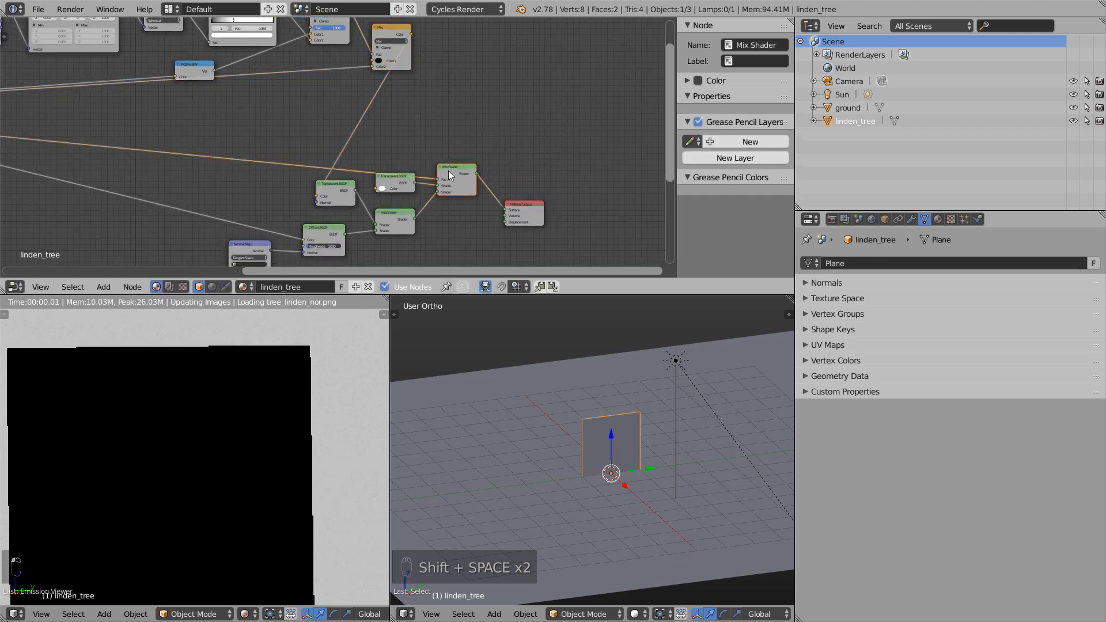
scroll(167, 462, "down", 2)
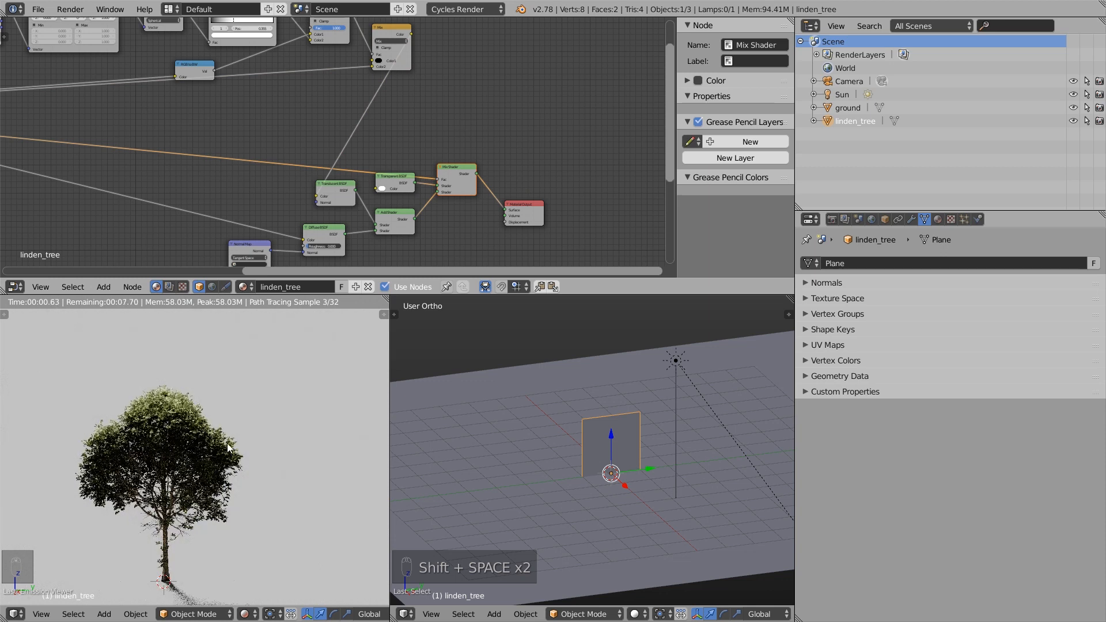
middle_click_drag(562, 422, 681, 355)
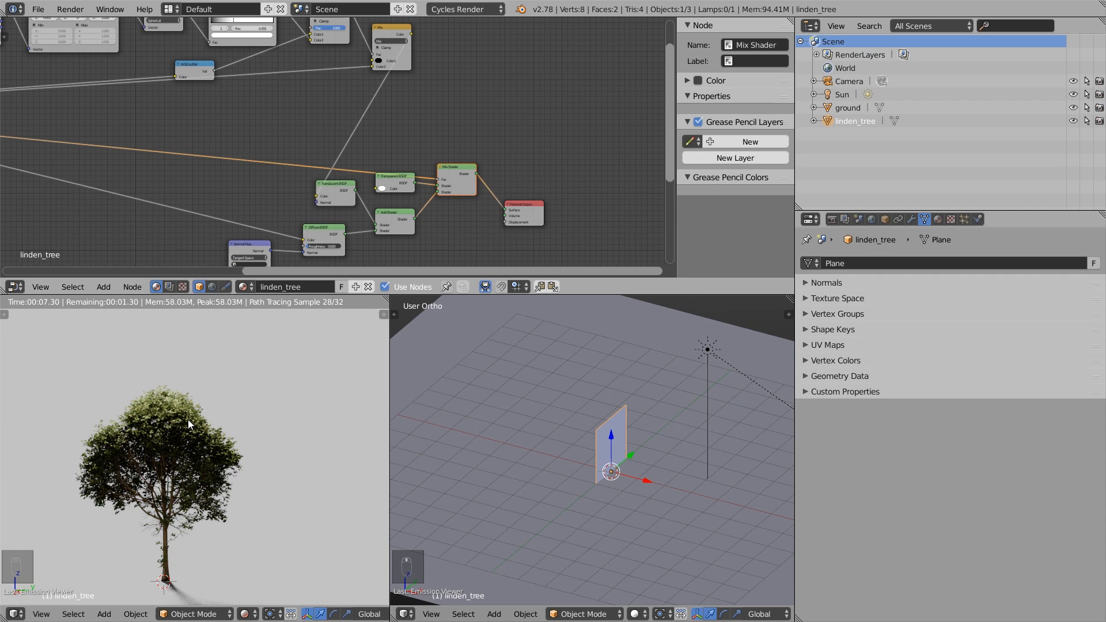
Duplicate the masked Mix node beside the original and link the original's Color output to the copy's Color1.
scroll(457, 121, "up", 3)
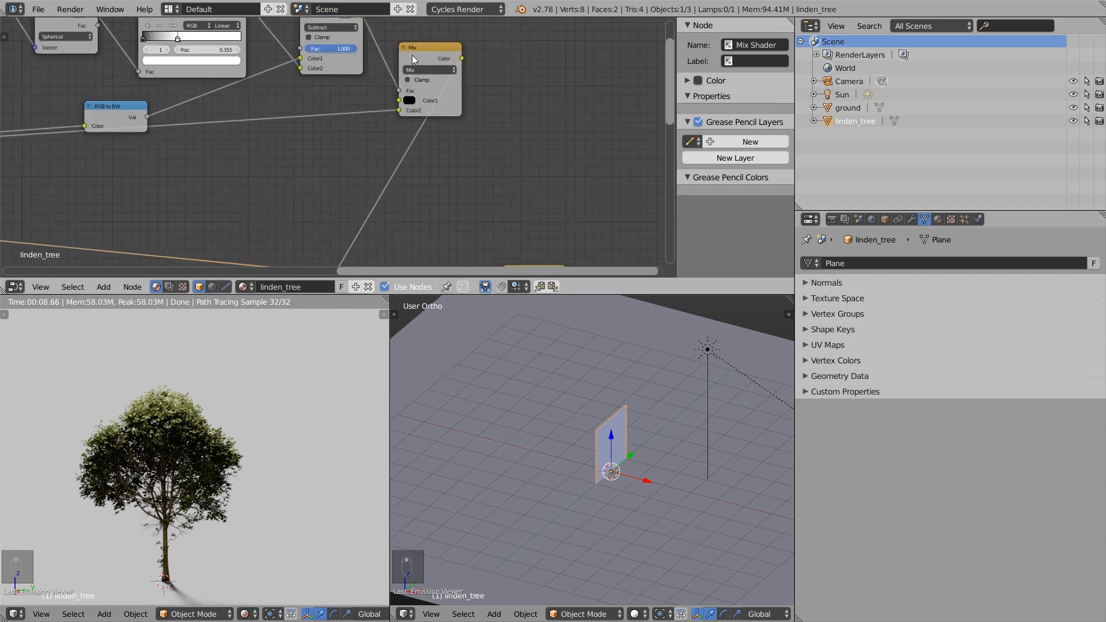
left_click(413, 55)
key("shift+d")
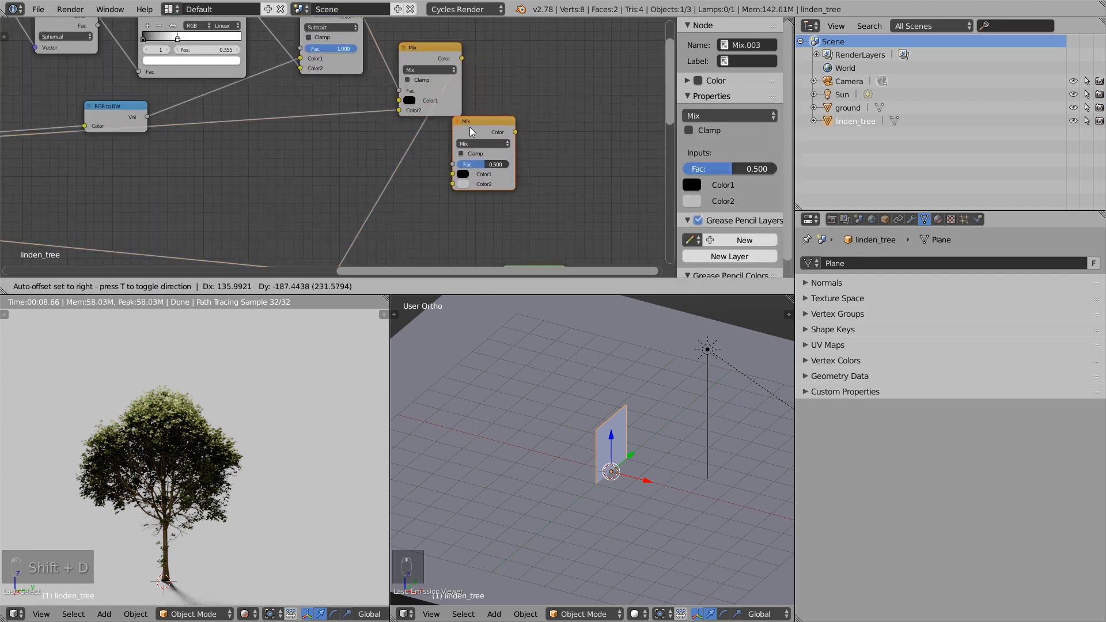
left_click(498, 95)
left_click_drag(462, 58, 464, 61)
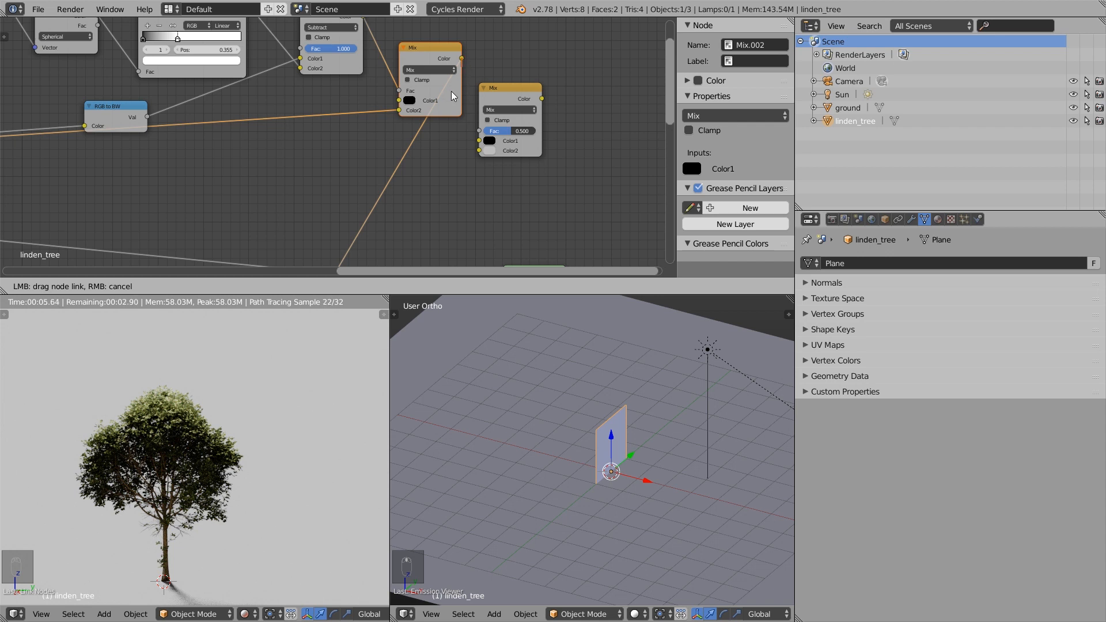
left_click_drag(475, 146, 479, 140)
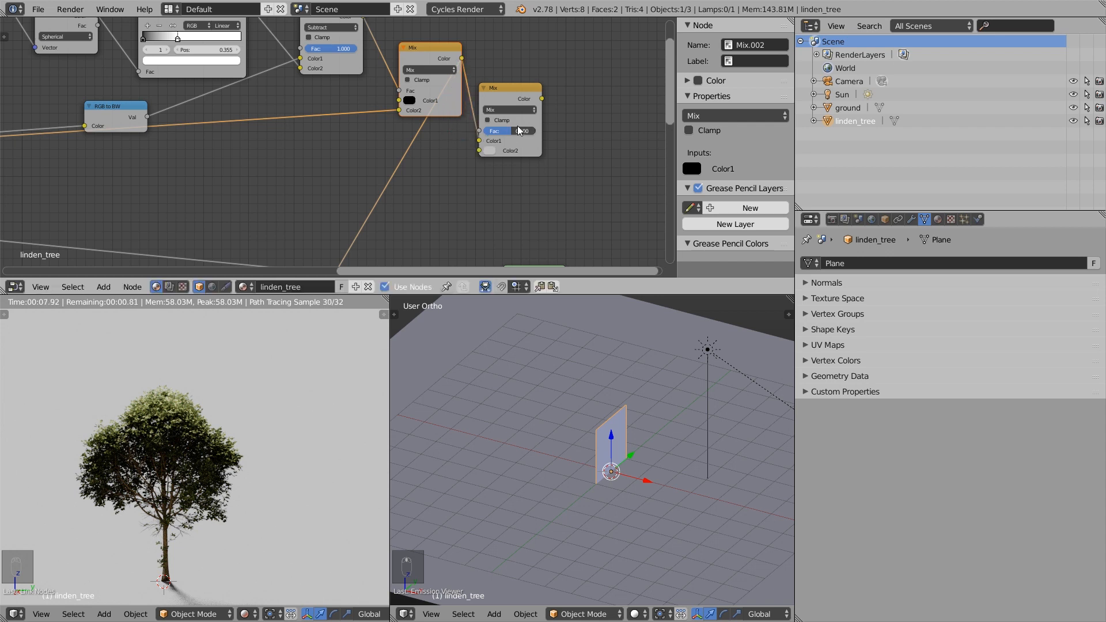
Set the duplicated Mix node's Color2 to black and link its Color output to the Translucent BSDF's Color.
left_click(489, 151)
left_click_drag(560, 55, 353, 223)
scroll(526, 68, "down", 2)
scroll(489, 70, "up", 4)
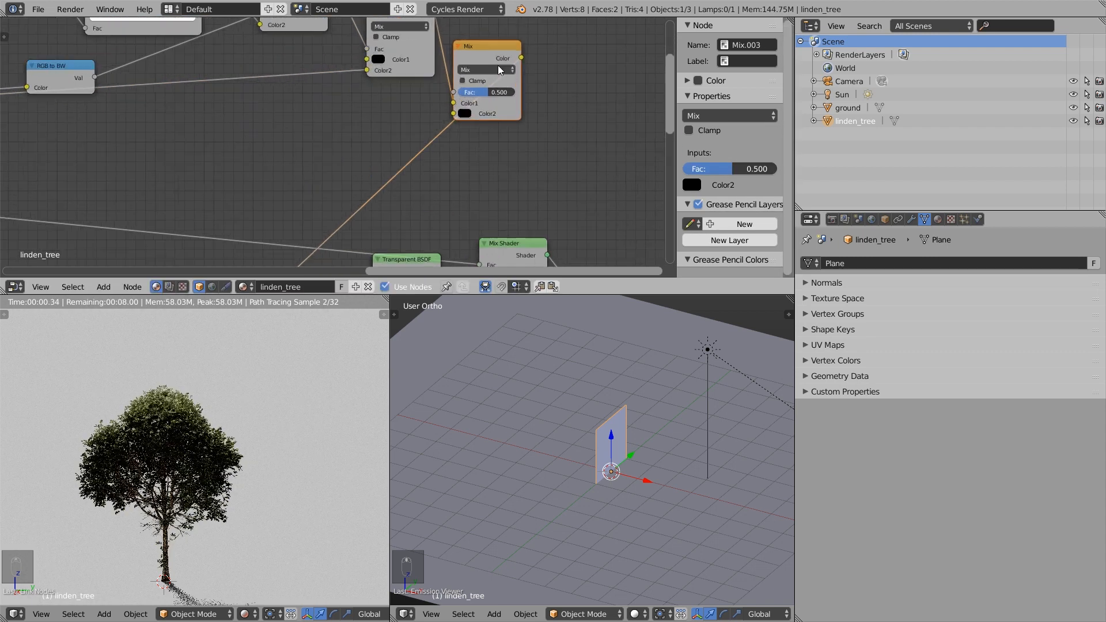
Preview both Mix nodes' outputs and set the second Mix node's factor to 0.5.
mouse_move(690, 166)
left_mouse_down()
mouse_move(719, 166)
mouse_move(649, 166)
mouse_move(737, 166)
mouse_move(695, 166)
left_mouse_up()
middle_click_drag(474, 74, 488, 114)
left_click(400, 31, "ctrl+shift")
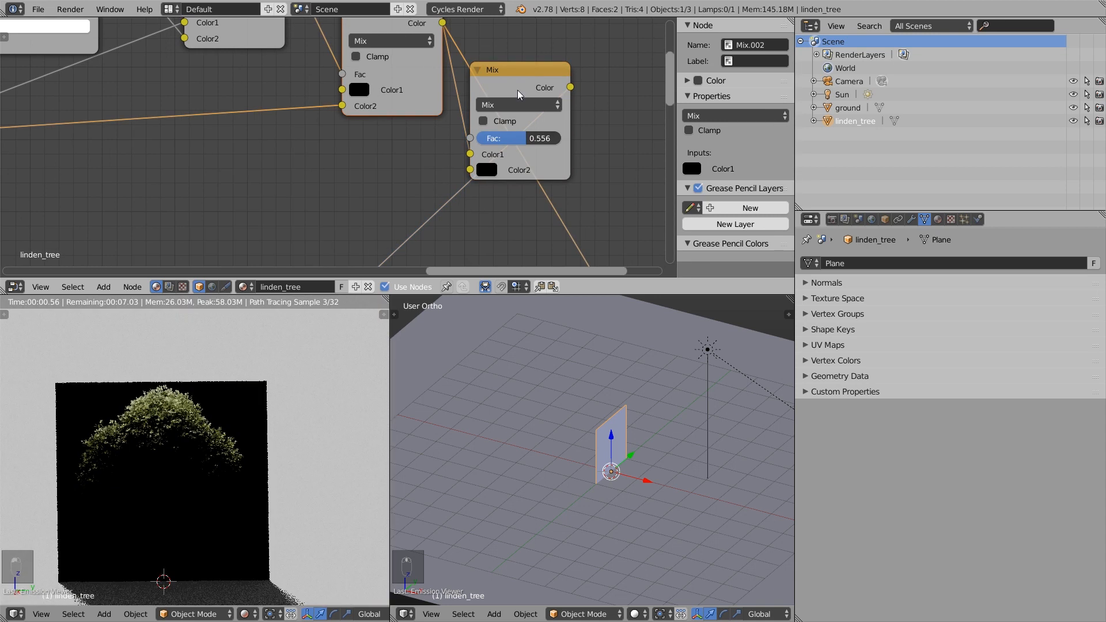
left_click(521, 94, "ctrl+shift")
left_click(528, 137)
type("0.5")
key("Return")
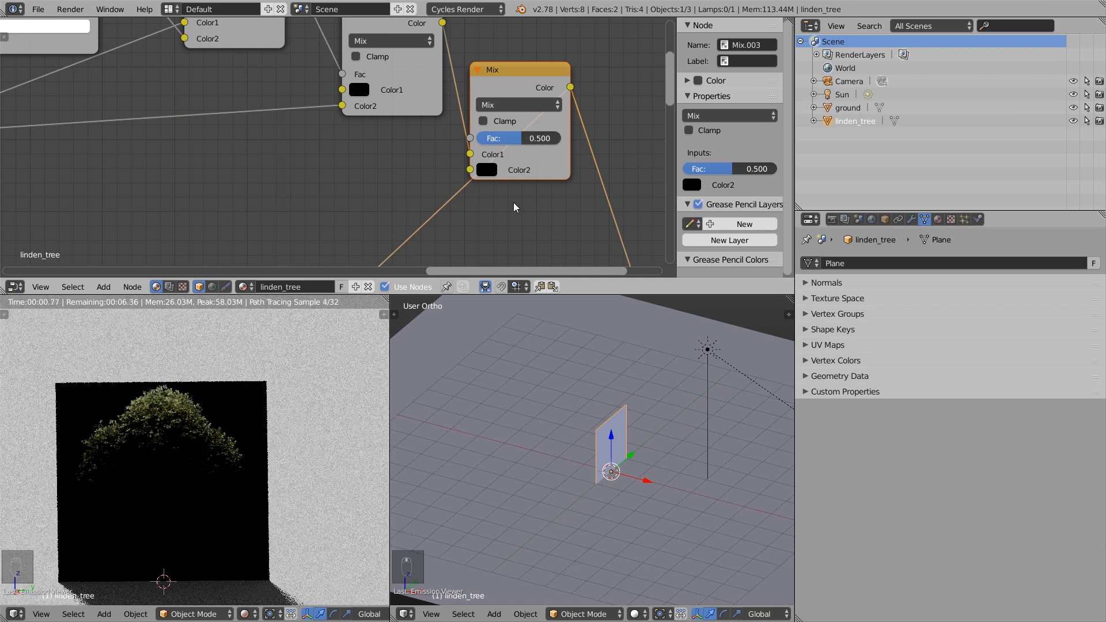
Reconnect the Mix Shader to the Material Output to render the full tree material.
scroll(492, 183, "down", 2)
scroll(491, 180, "down", 3)
middle_click_drag(496, 206, 442, 100)
left_click(454, 164, "ctrl+shift")
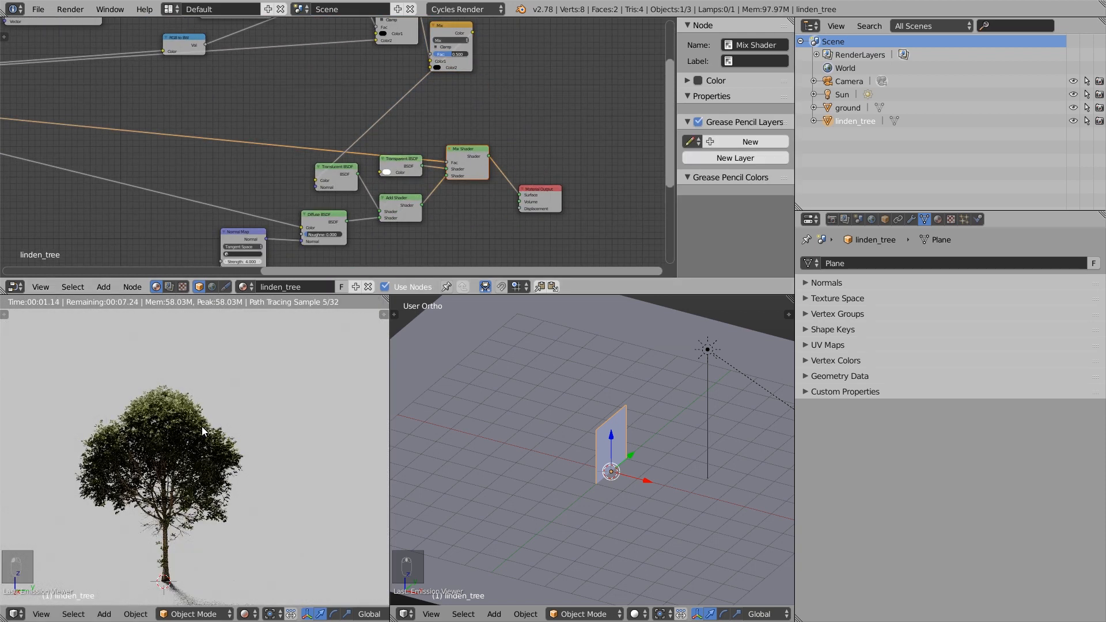
Maximize the node editor and add a Frame node in the empty area above the gradient nodes.
scroll(372, 125, "down", 3)
key("ctrl+Up")
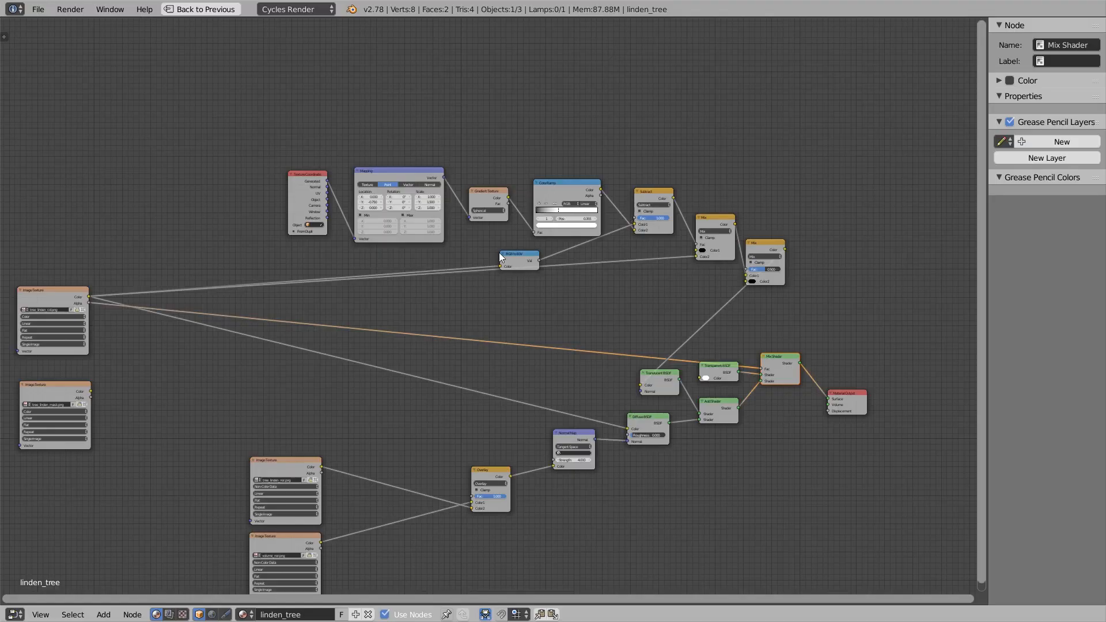
key("shift+a")
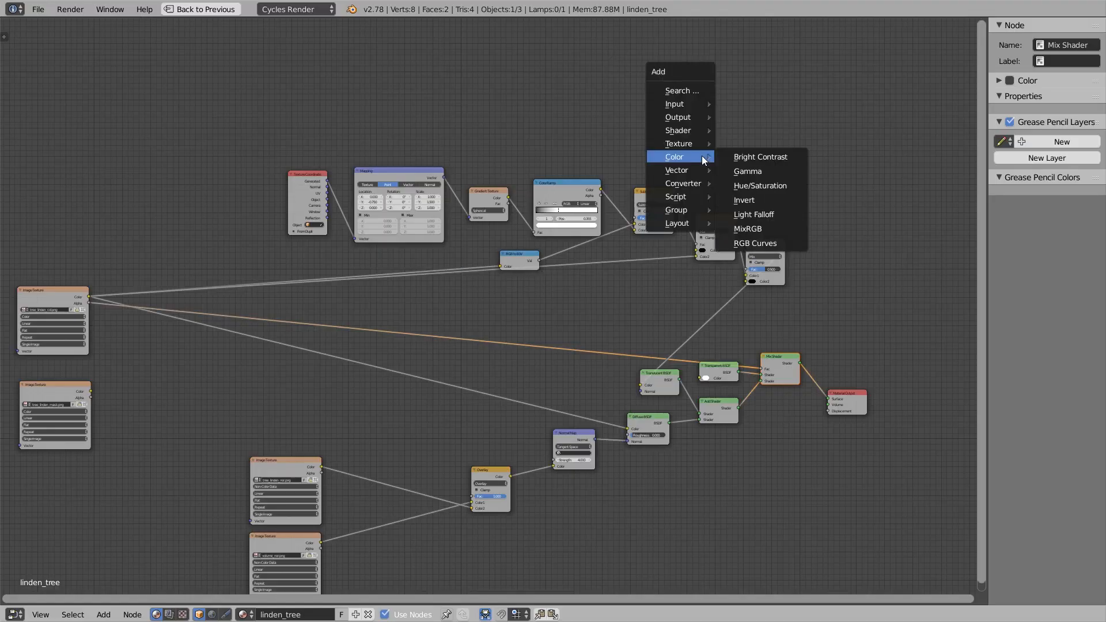
mouse_move(704, 220)
left_click(744, 222)
left_click(527, 106)
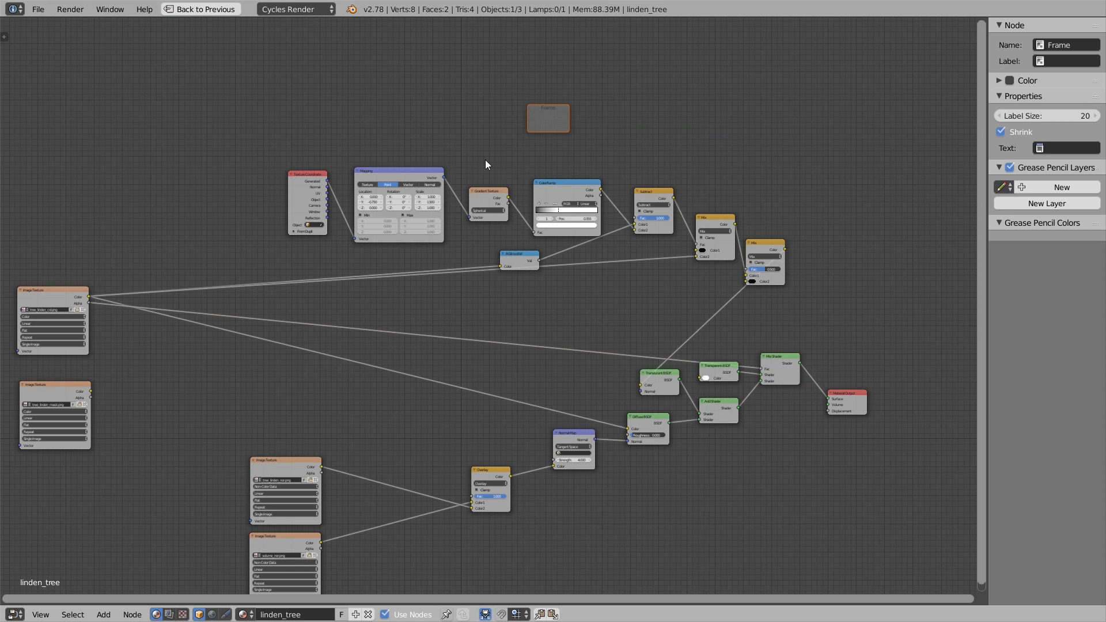
Move all the gradient mask nodes, from Texture Coordinate to the last Mix node, into the frame.
left_click_drag(259, 180, 785, 313)
key("g")
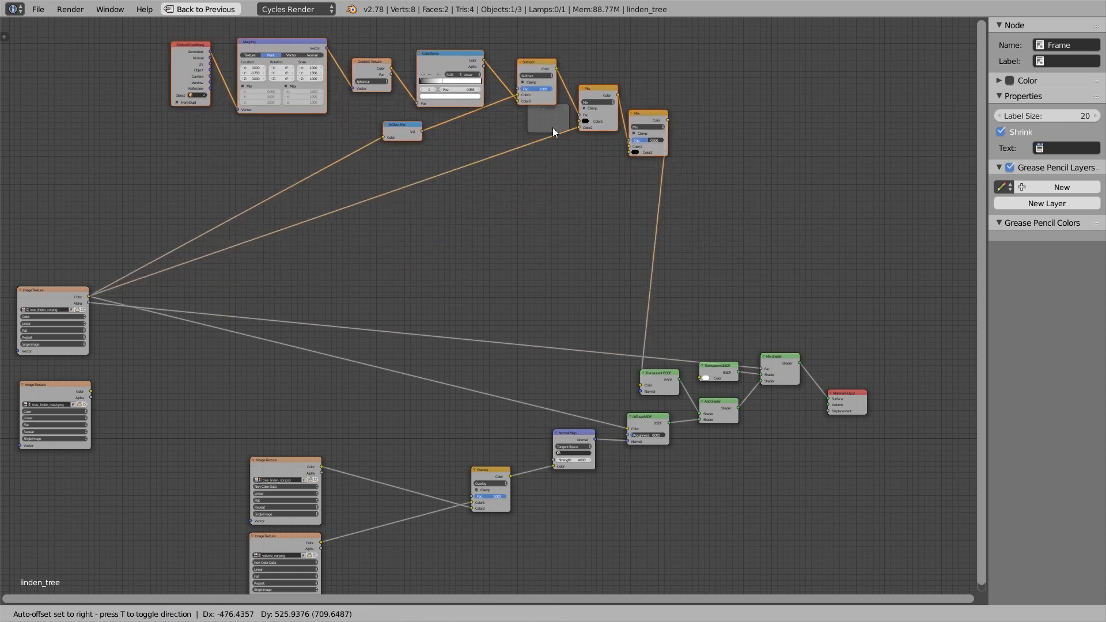
left_click(552, 126)
middle_click_drag(516, 116, 599, 217)
left_click_drag(599, 218, 544, 285)
left_click(543, 285)
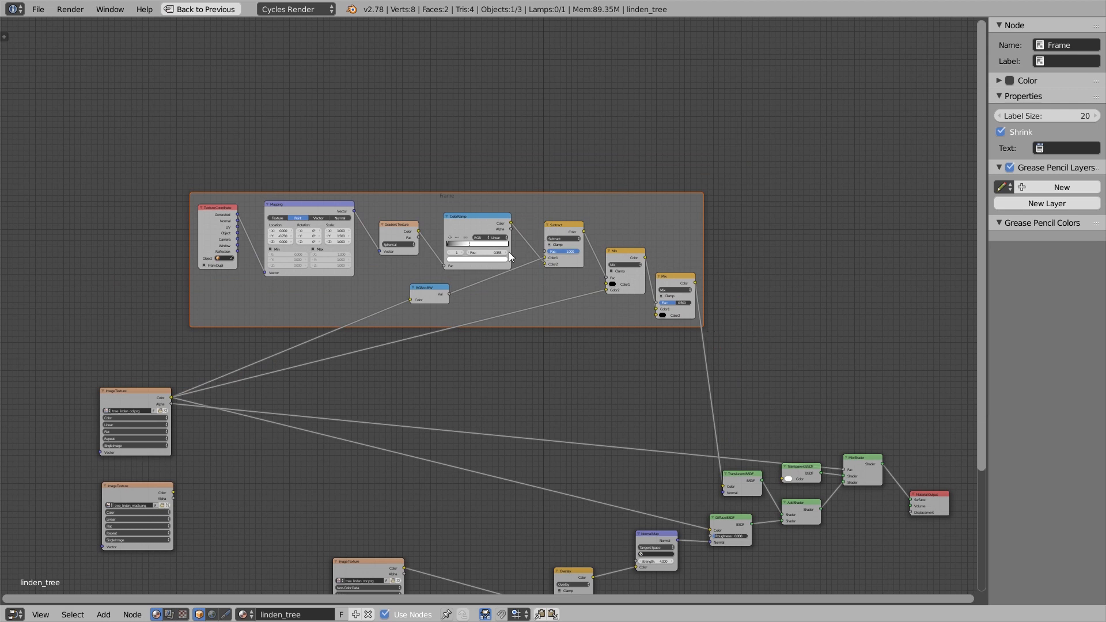
Move the Gradient Texture, Mapping and Texture Coordinate nodes closer to the ColorRamp inside the frame.
scroll(509, 251, "up", 2)
left_click_drag(338, 210, 360, 214)
left_click_drag(208, 186, 250, 193)
left_click_drag(70, 188, 126, 196)
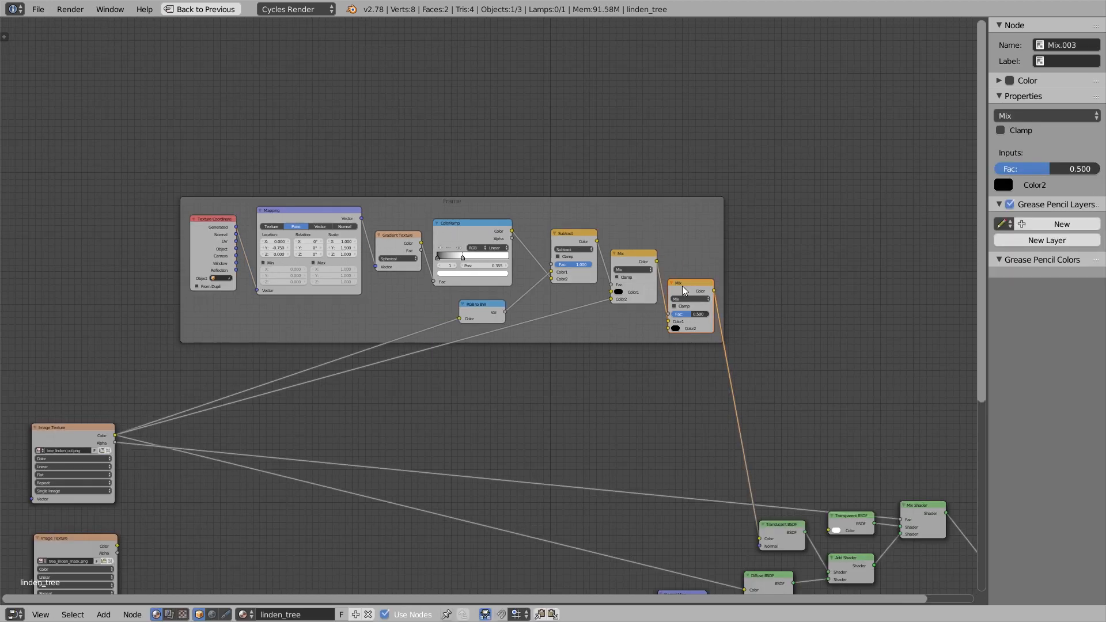
scroll(595, 256, "up", 2)
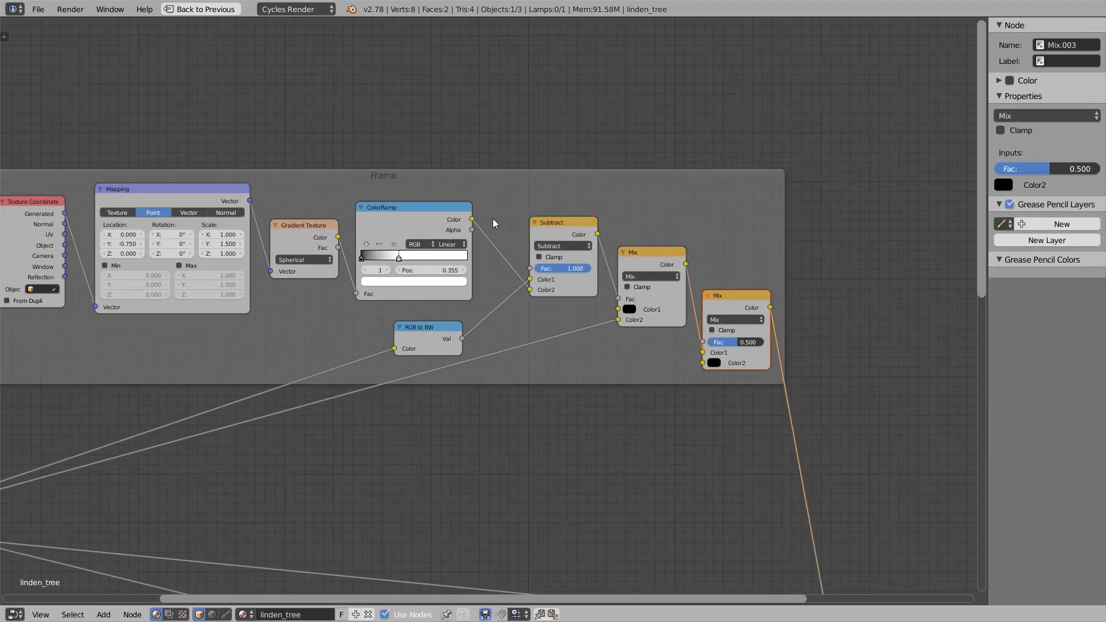
Label the frame around the gradient mask nodes "translucent" and set its label size to 40.
left_click(483, 186)
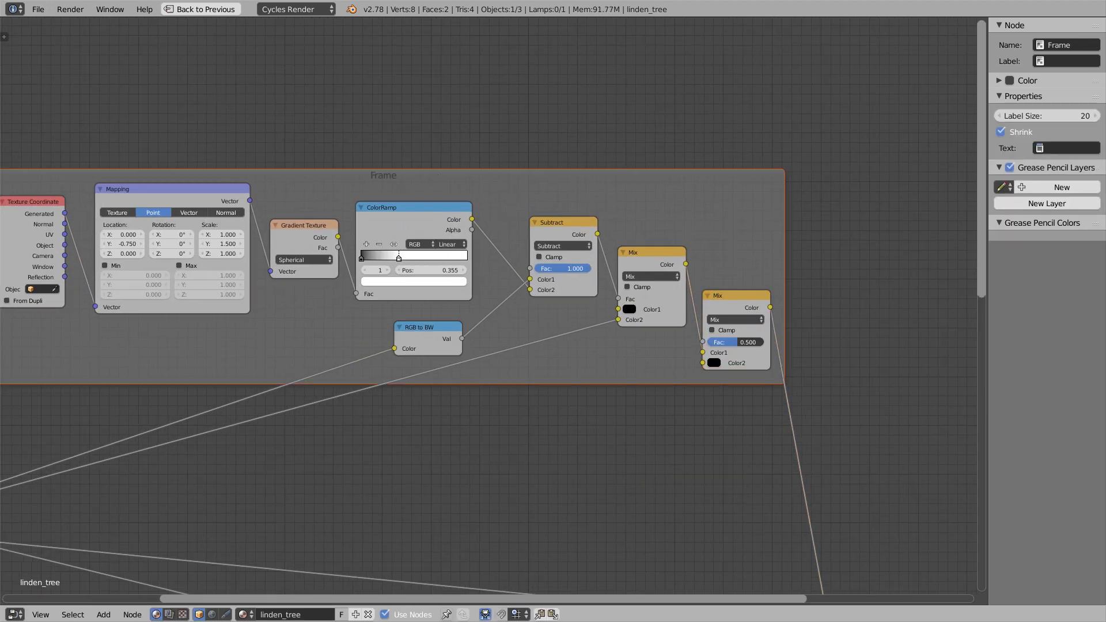
left_click(1052, 62)
left_click(1045, 115)
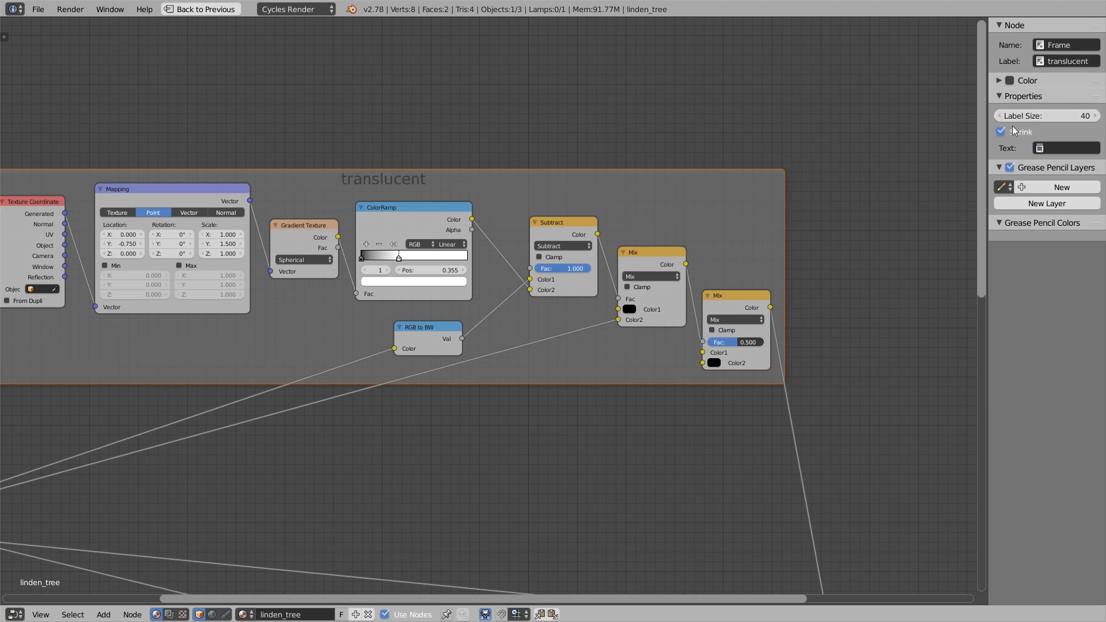
Move the translucent frame across to sit above the tree's color Image Texture node.
scroll(661, 275, "down", 11)
scroll(662, 275, "up", 1)
middle_click_drag(648, 311, 597, 271)
key("g")
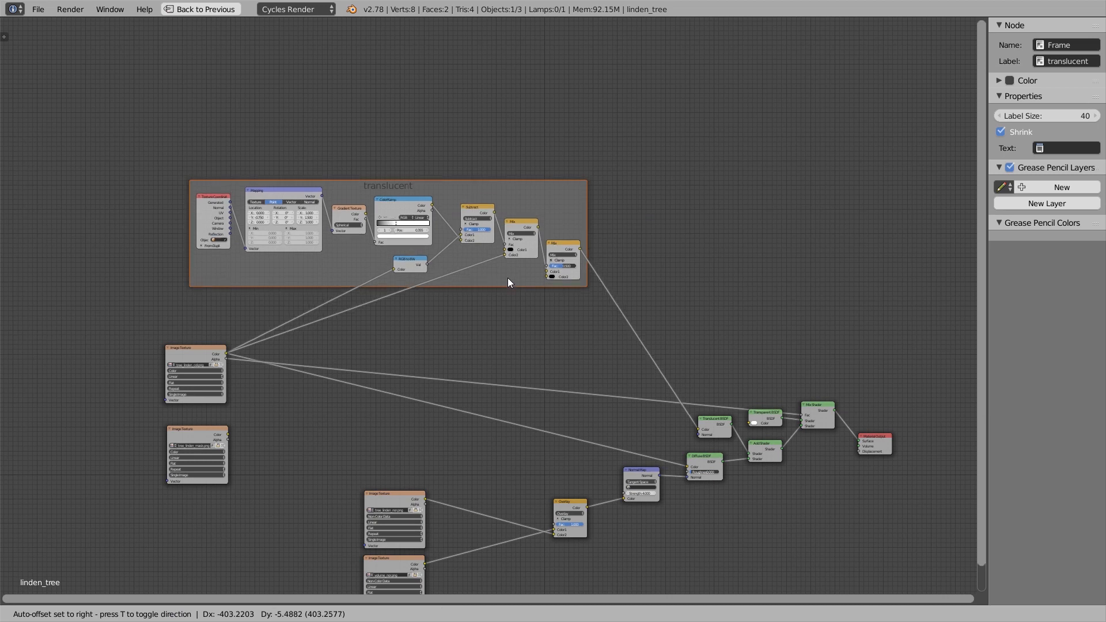
left_click(514, 276)
middle_click_drag(620, 344, 569, 270)
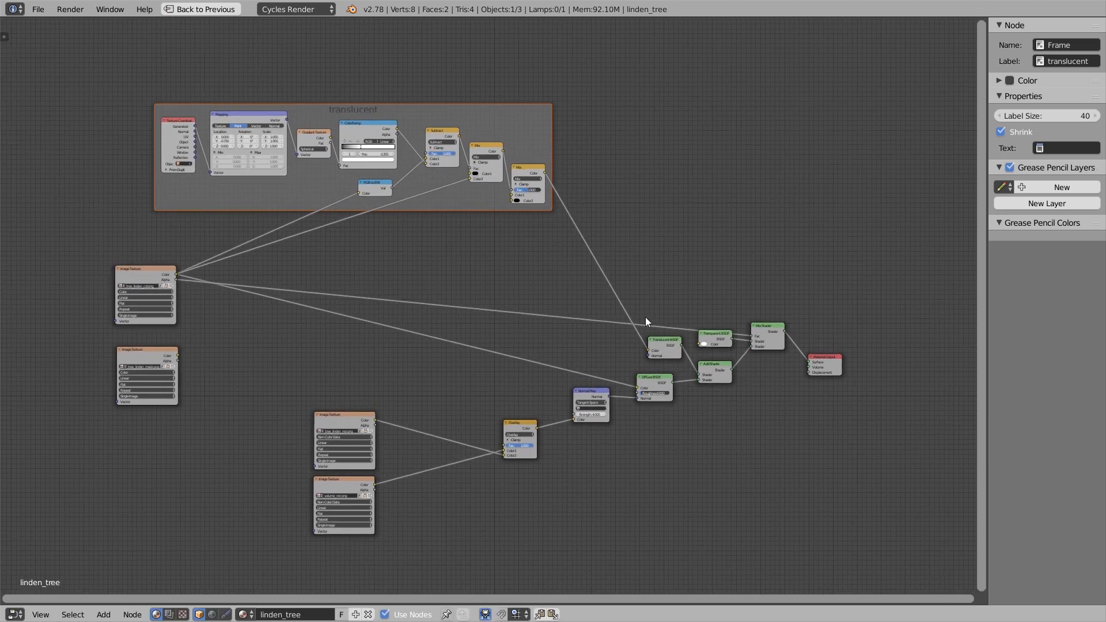
Place the Translucent BSDF inside the translucent frame after the last Mix, and tidy the Material Output and Normal Map positions.
left_click(667, 347)
scroll(667, 348, "up", 2)
key("g")
left_click(490, 47)
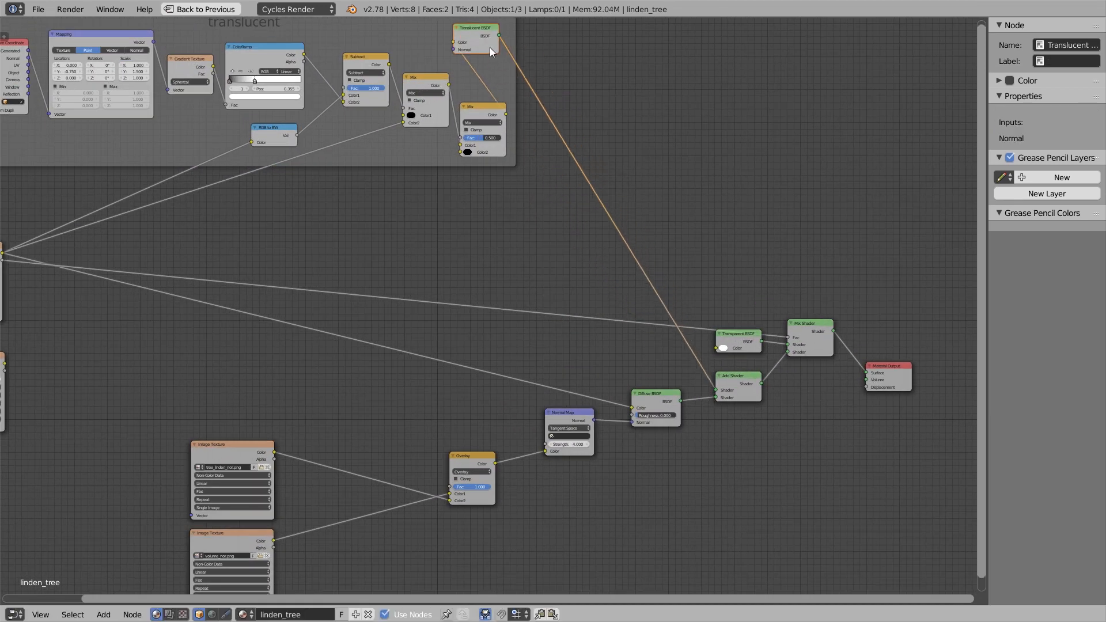
key("g")
left_click(561, 171)
scroll(849, 337, "down", 1)
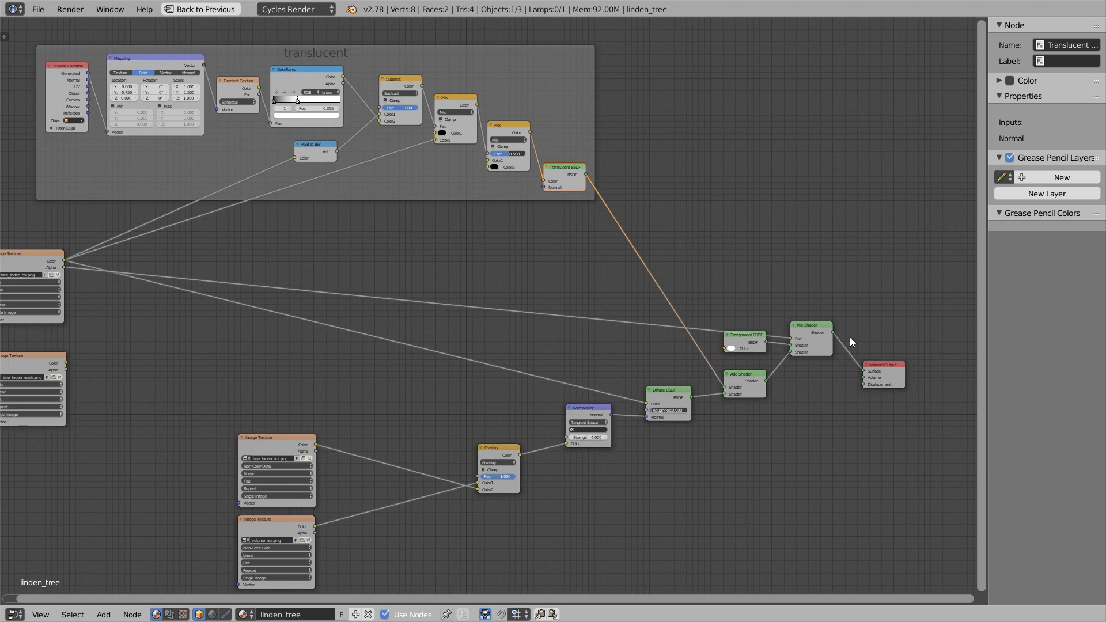
left_click_drag(890, 367, 892, 329)
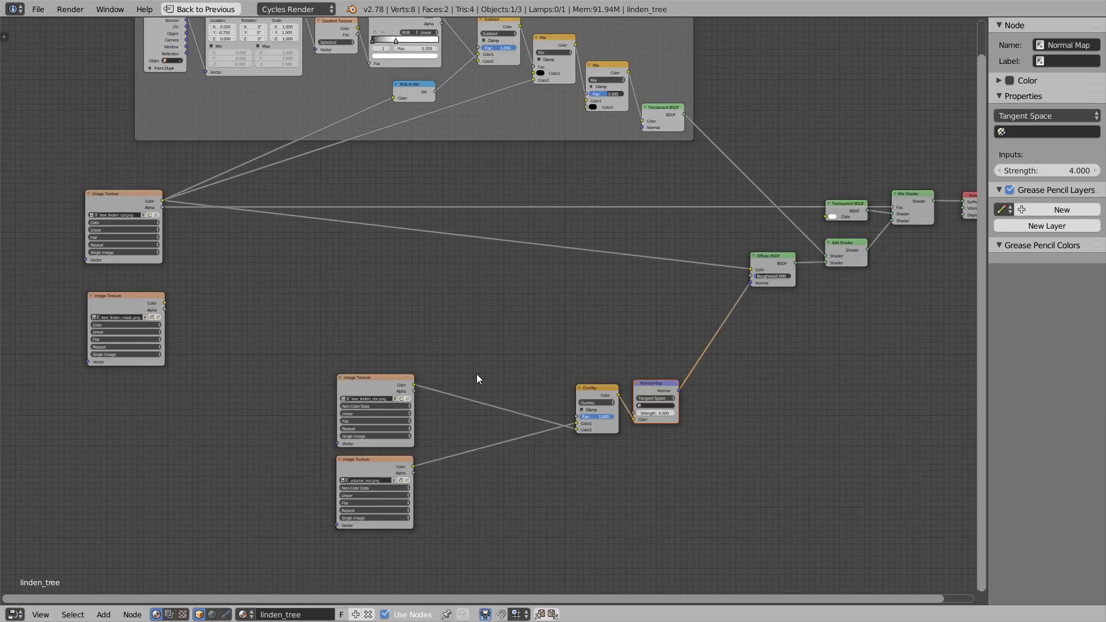
Restore the multi-editor layout and rotate the Sun lamp around the global Z axis to change the light direction on the tree.
key("shift+space")
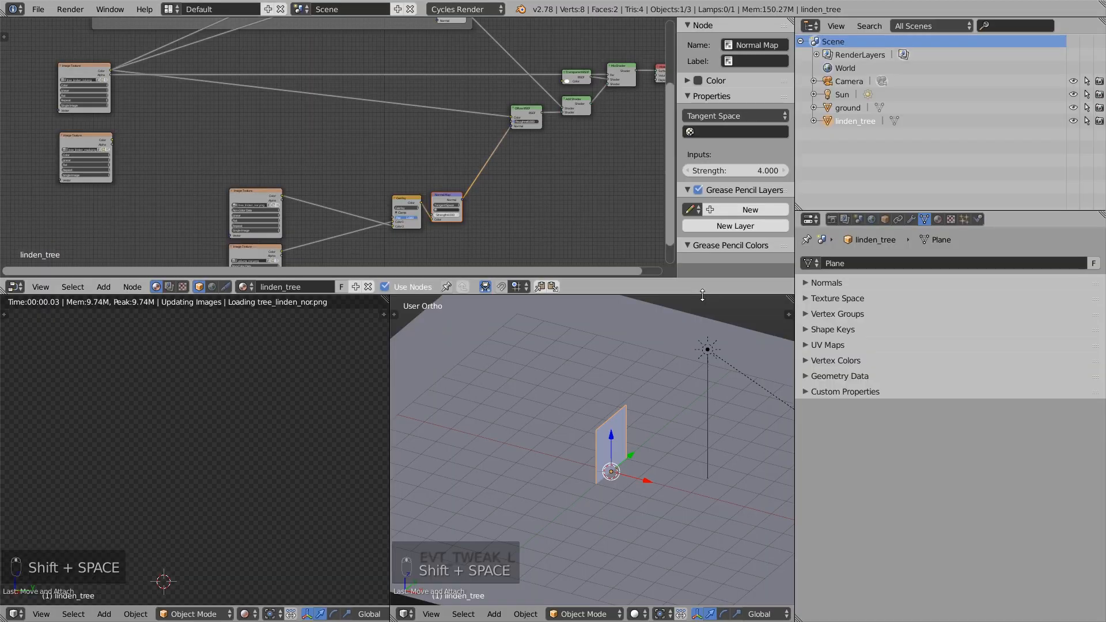
middle_click_drag(693, 391, 614, 386)
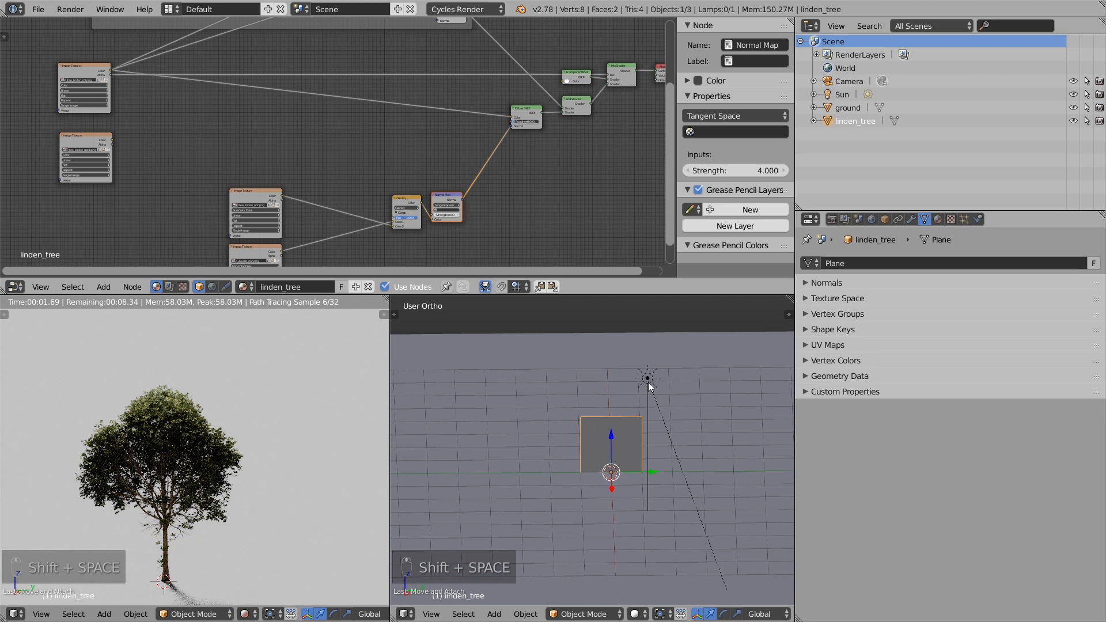
right_click(648, 380)
key("r")
key("z")
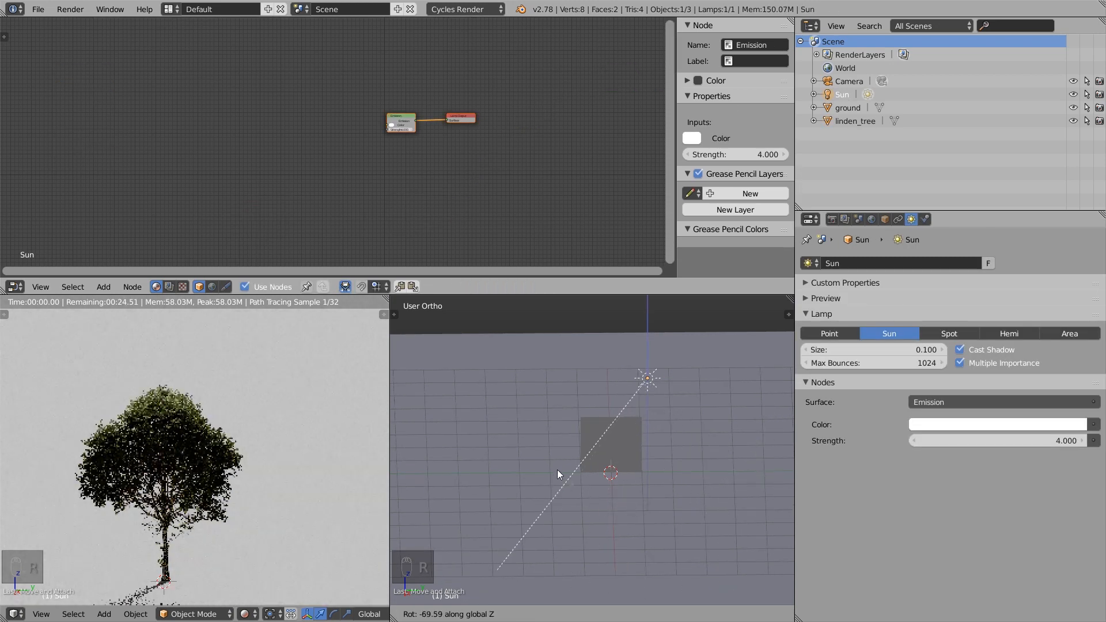
left_click(764, 437)
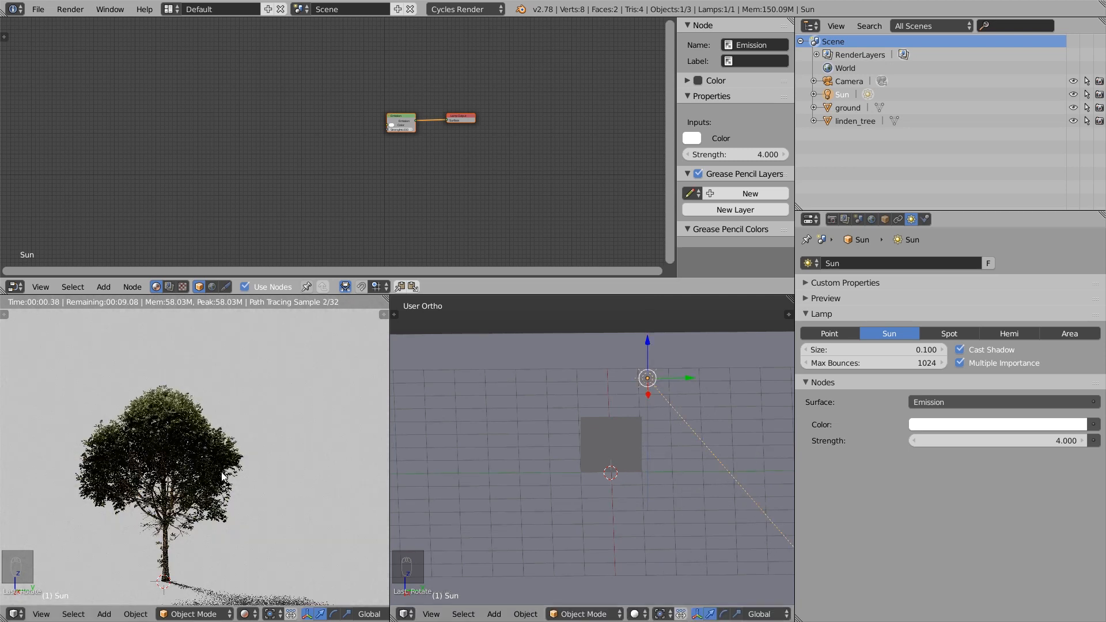
middle_click_drag(676, 414, 688, 483)
key("r")
key("z")
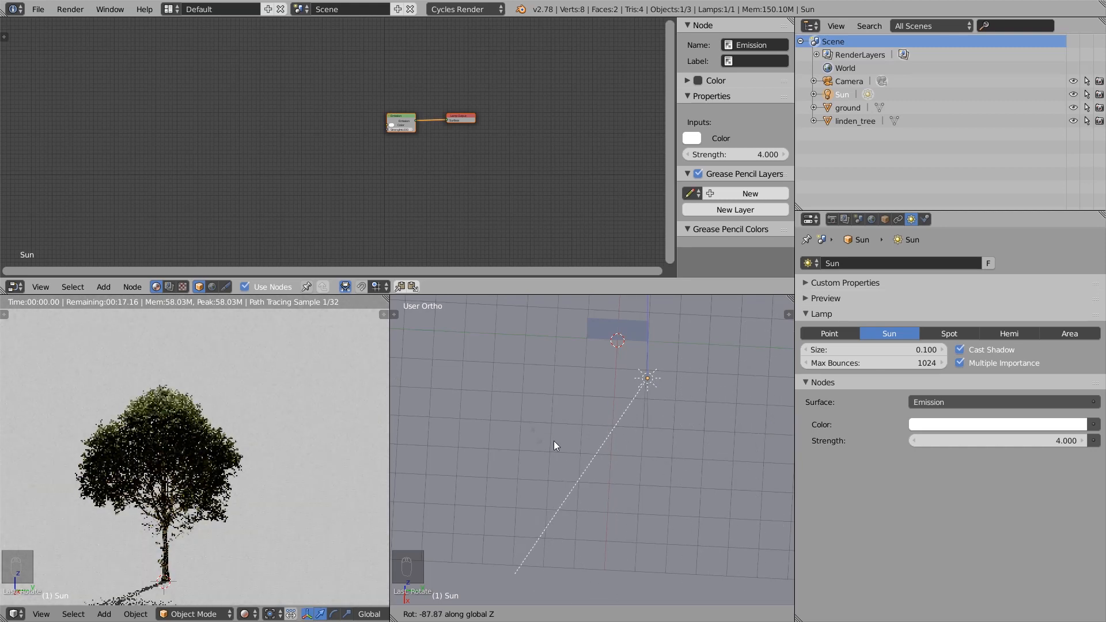
left_click(614, 400)
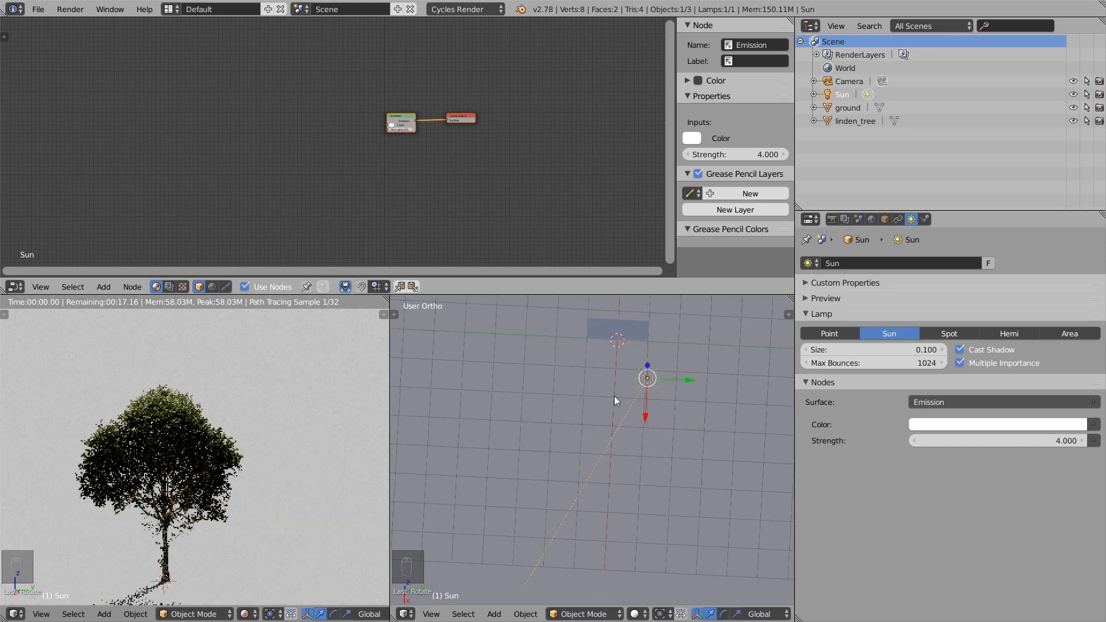
Connect the linden_tree material's Normal Map output to the Normal input of the Translucent BSDF.
middle_click_drag(641, 405, 598, 423)
right_click(599, 424)
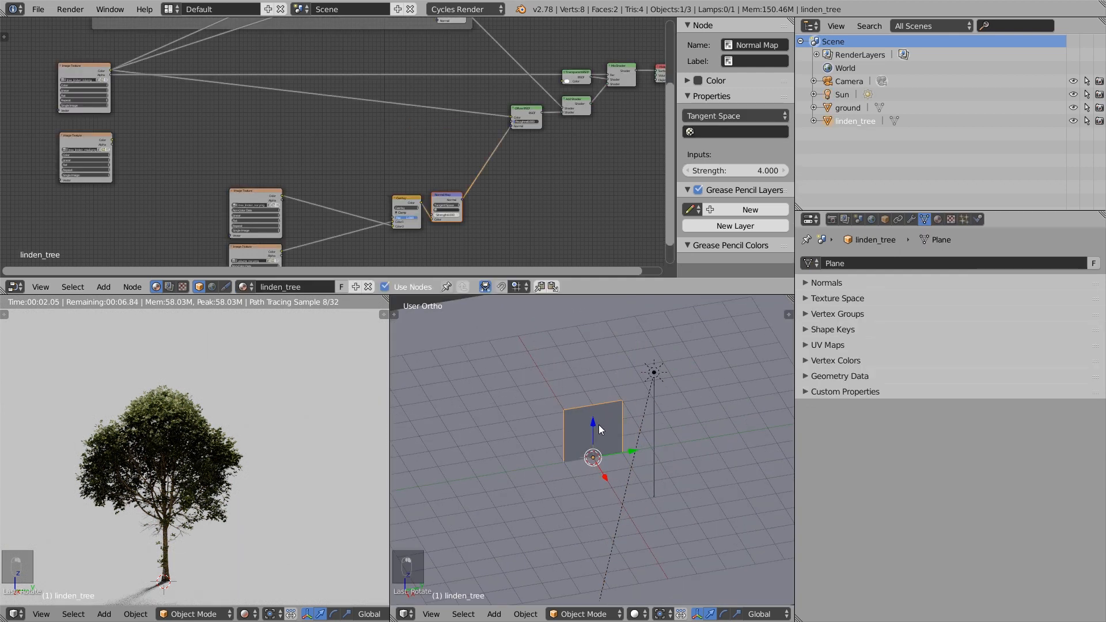
middle_click_drag(566, 147, 444, 170)
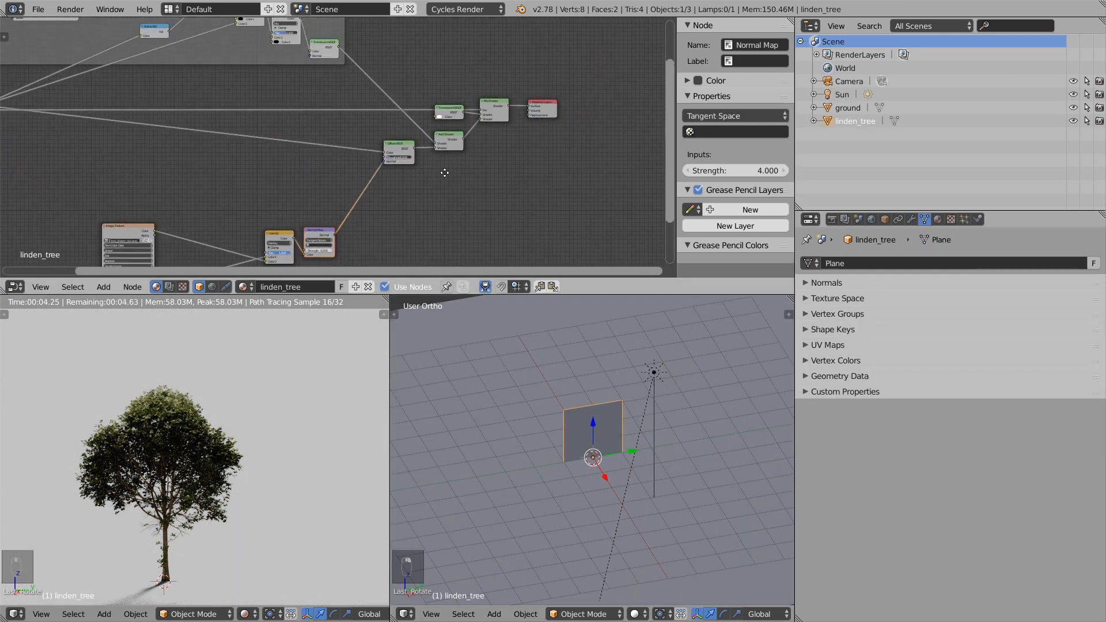
scroll(359, 232, "up", 6)
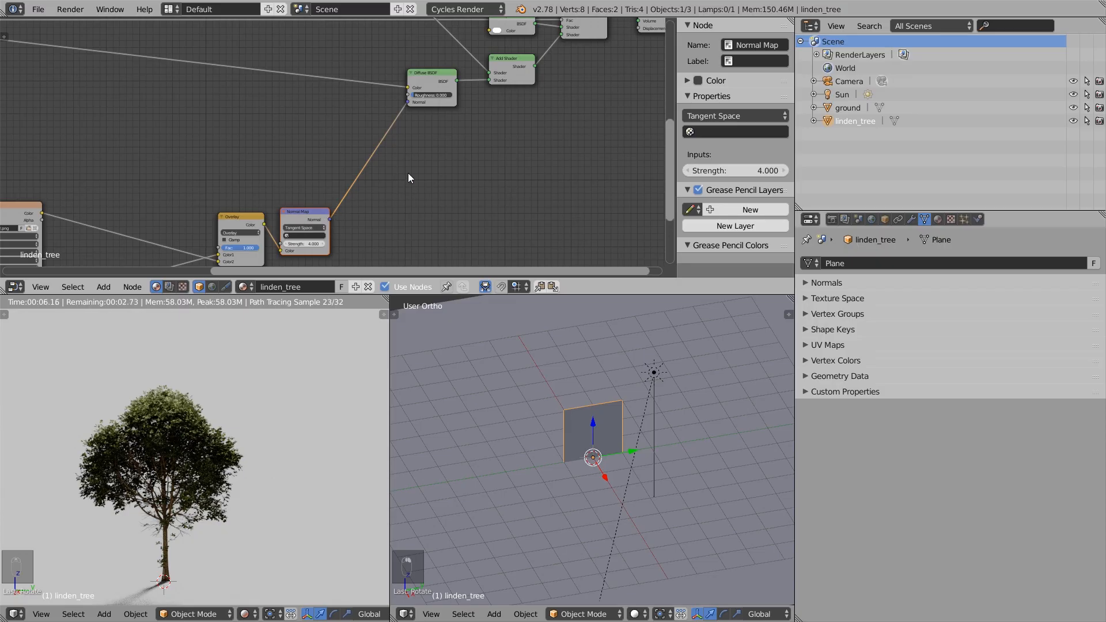
key("ctrl+Up")
left_click_drag(506, 414, 474, 195)
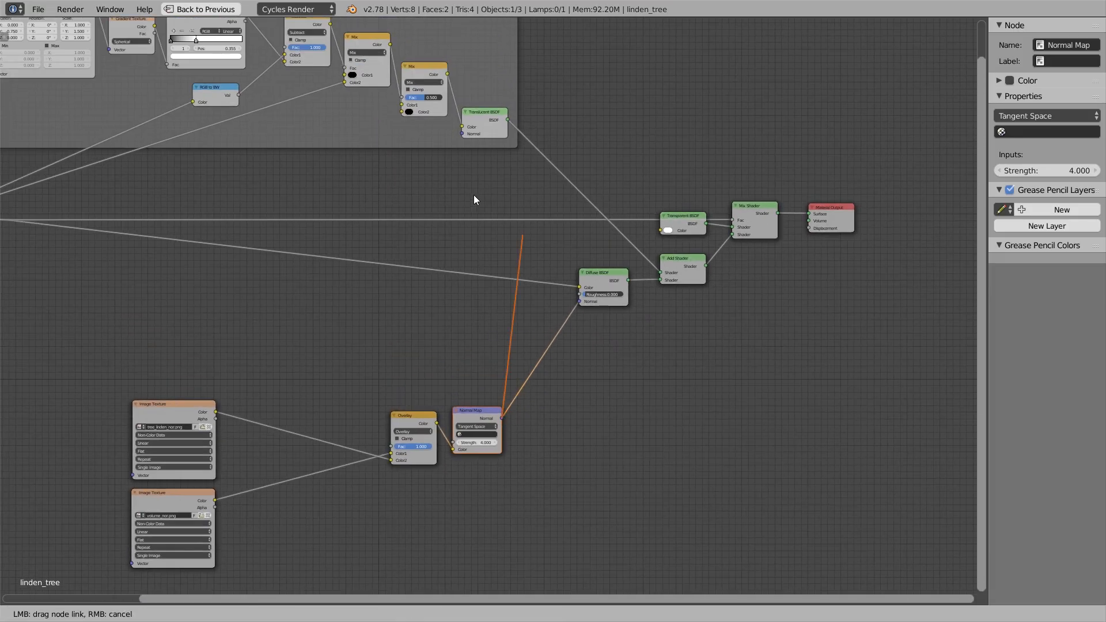
left_click_drag(468, 145, 463, 134)
key("shift+space")
key("shift+space")
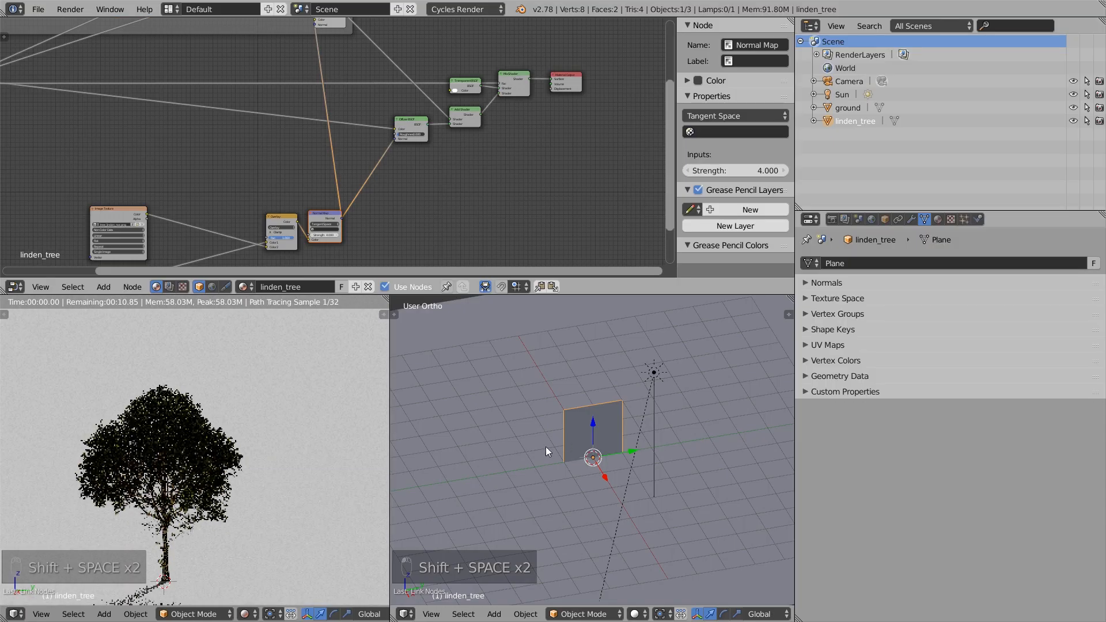
Hide the ground object and rotate the Sun lamp freely with a trackball rotation.
left_click(1073, 108)
right_click(656, 372)
key("r")
key("r")
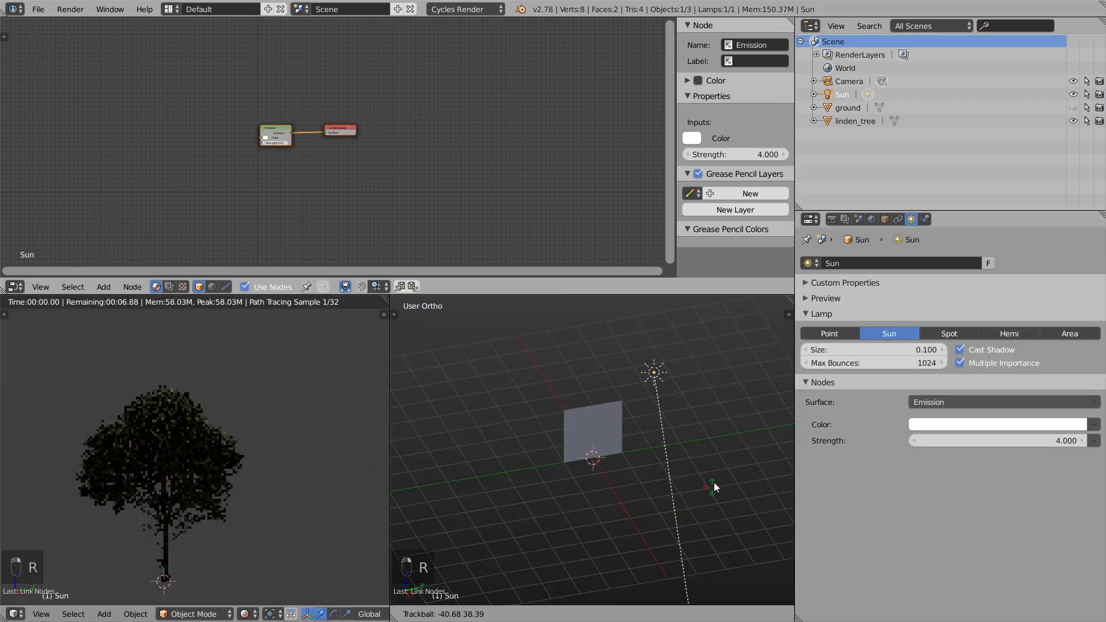
left_click(719, 464)
View the tree plane from the front and trackball-rotate the Sun so its direction line points upward.
middle_click_drag(665, 484, 531, 512)
middle_click_drag(619, 485, 513, 489)
key("r")
key("r")
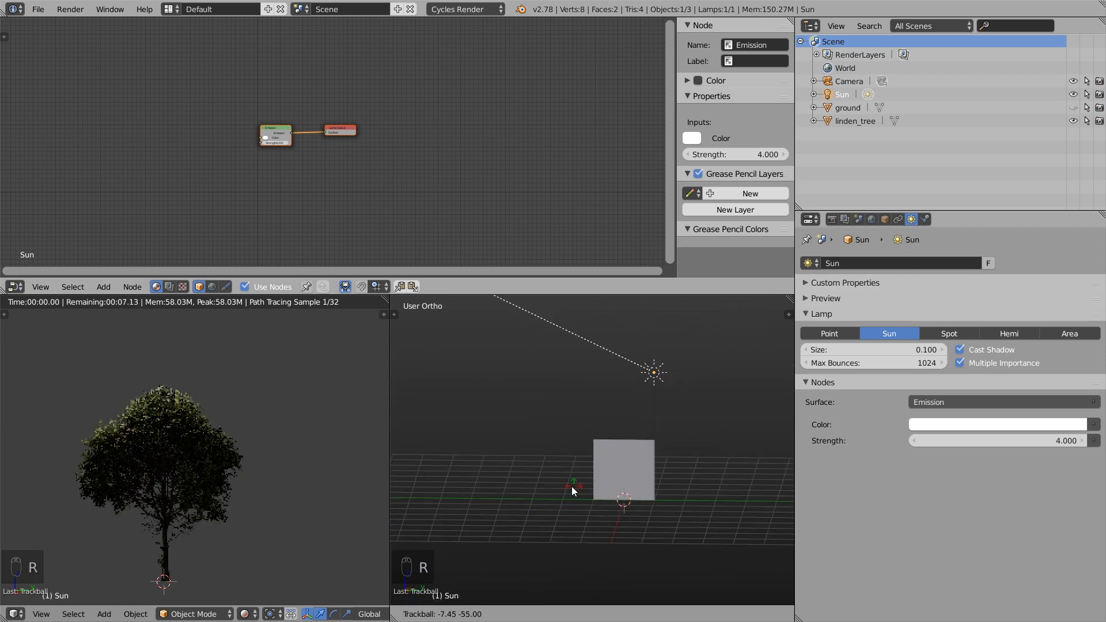
left_click(580, 489)
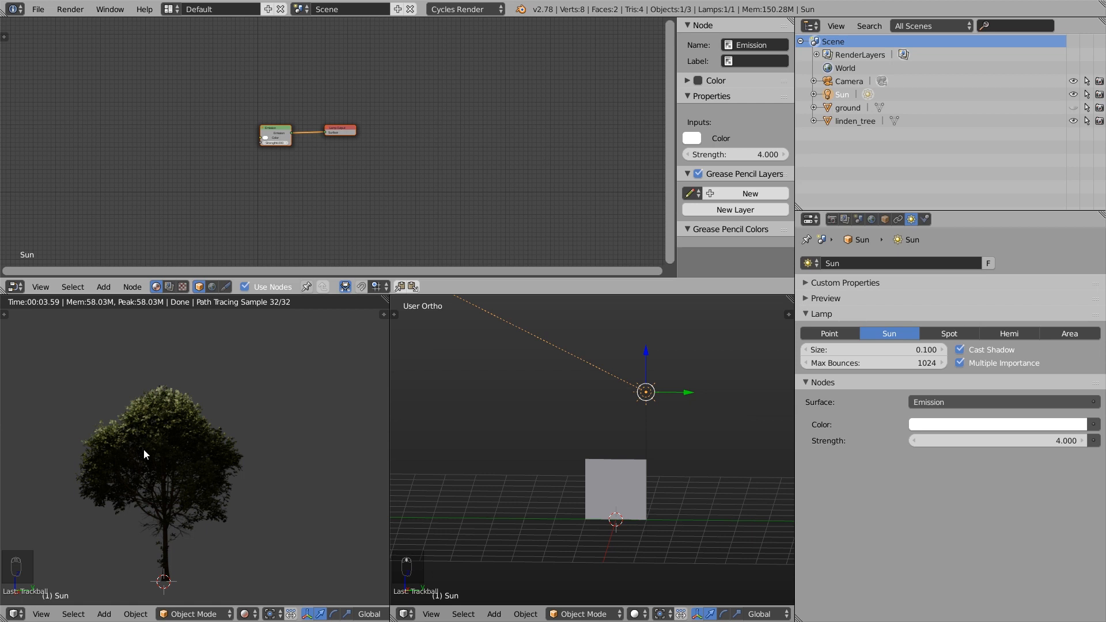
key("r")
key("r")
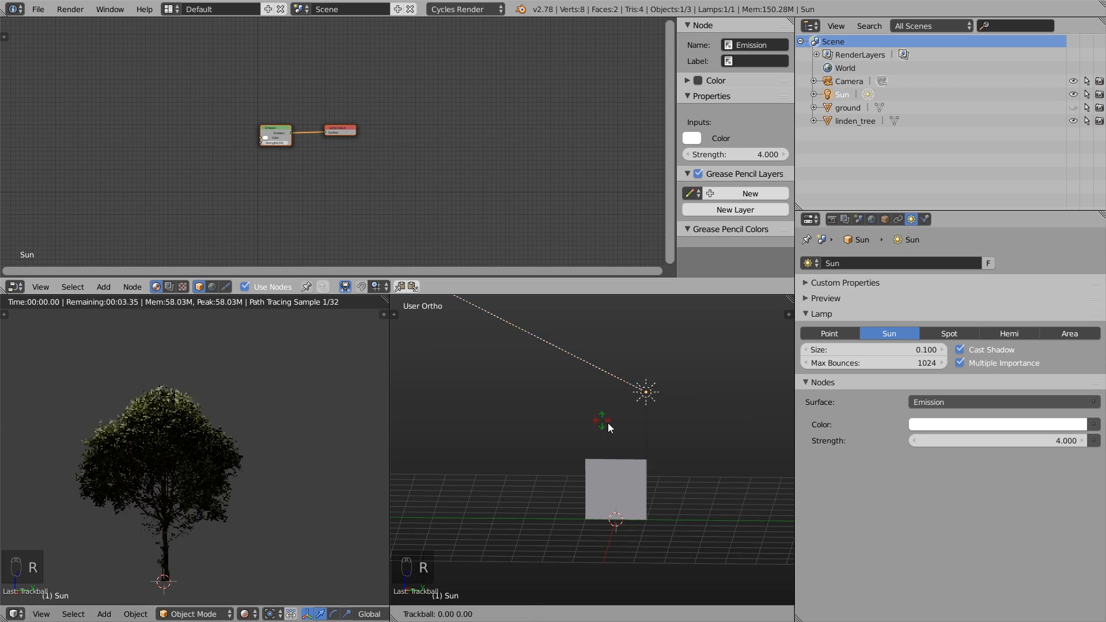
left_click(643, 424)
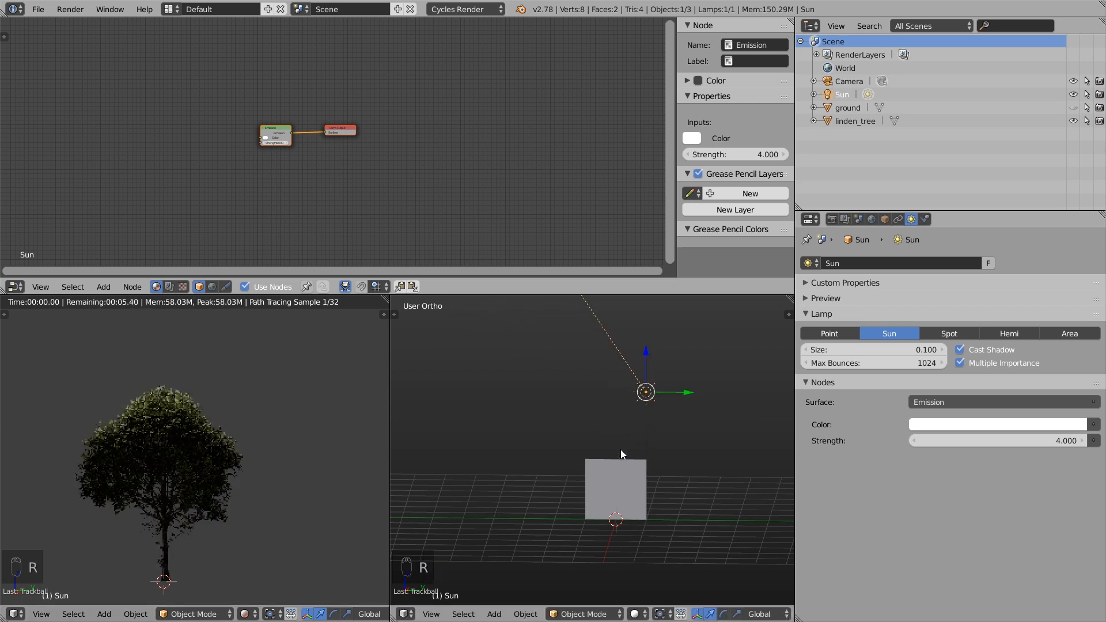
Duplicate the linden_tree material's Normal Map node and connect the Overlay color to the copy's Color input.
right_click(618, 461)
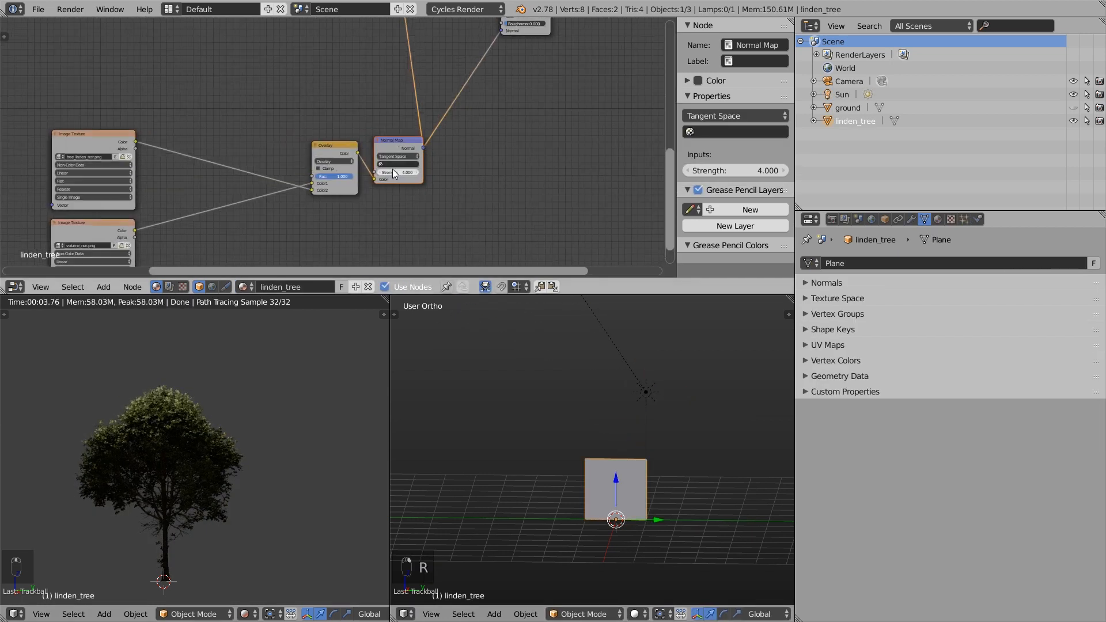
scroll(394, 172, "up", 1)
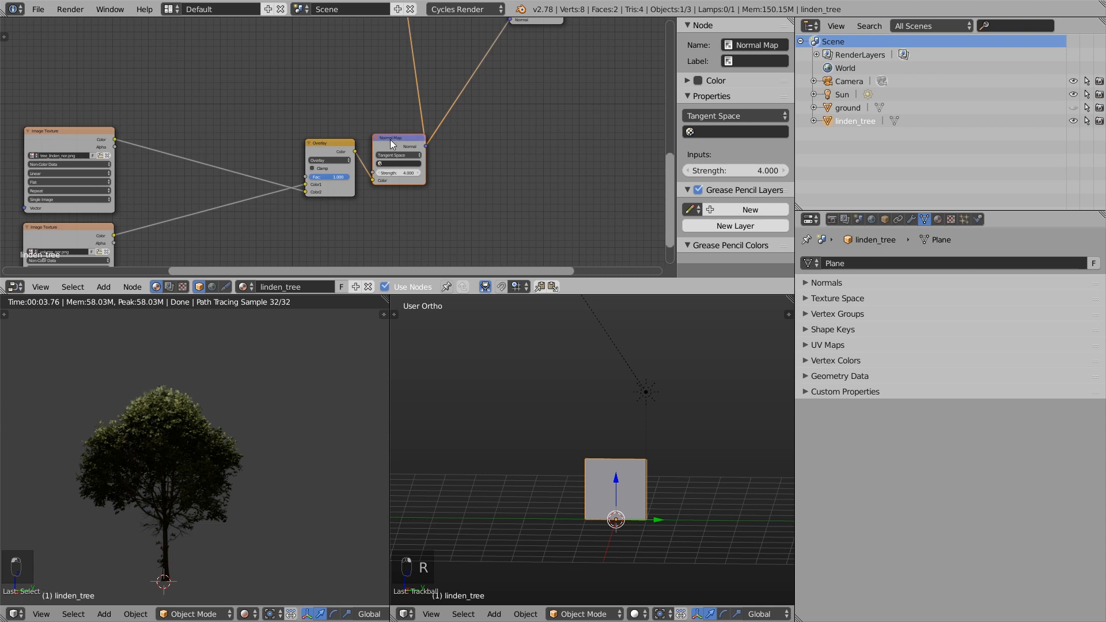
key("shift+d")
left_click(519, 147)
left_click_drag(500, 196, 502, 189)
Insert an Invert node on the link between the Overlay node and the duplicated Normal Map.
key("shift+a")
mouse_move(460, 207)
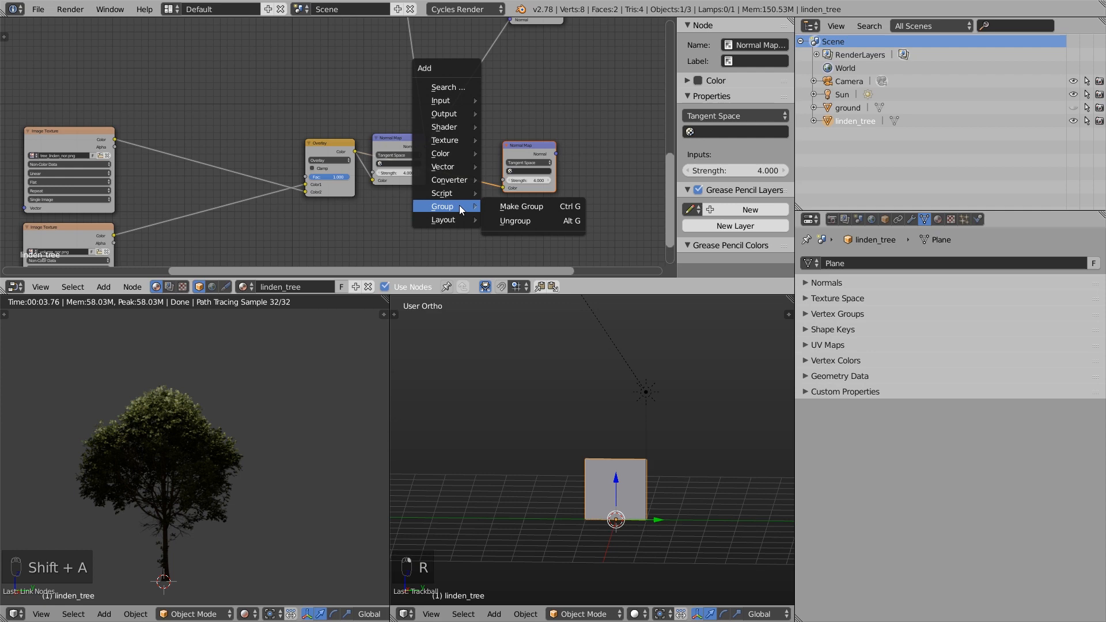
left_click(518, 181)
left_click(449, 175)
Connect the duplicated Normal Map's Normal output to the Normal input of the Translucent BSDF.
key("ctrl+space")
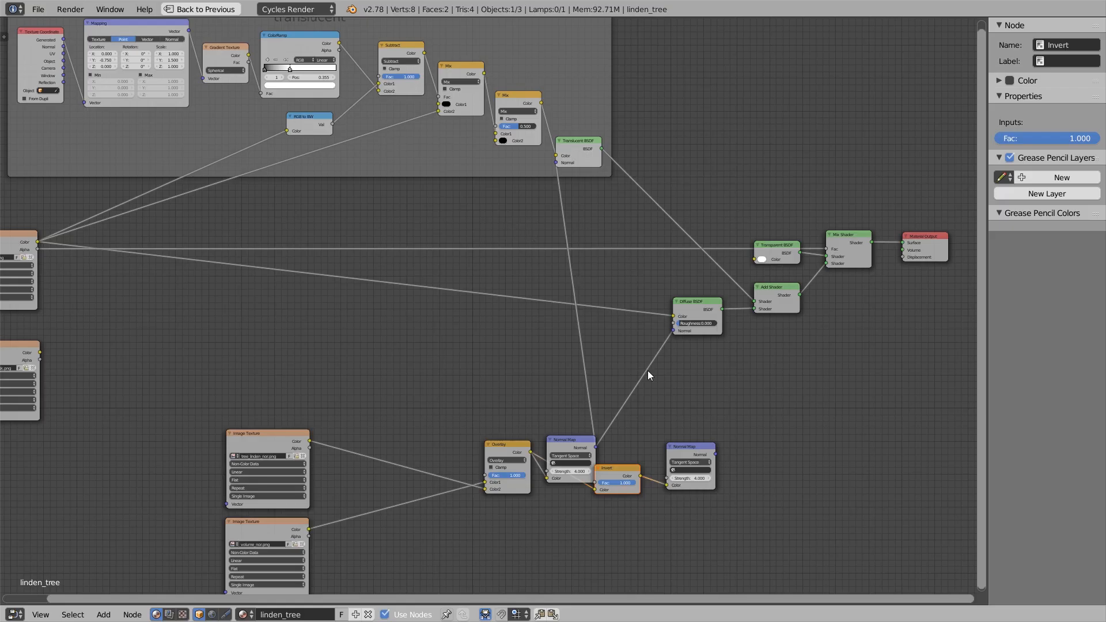
left_click_drag(715, 453, 556, 164)
key("shift+space")
Trackball-rotate the Sun lamp through several directions to test the translucent shading, leaving it pointing downward.
right_click(633, 377)
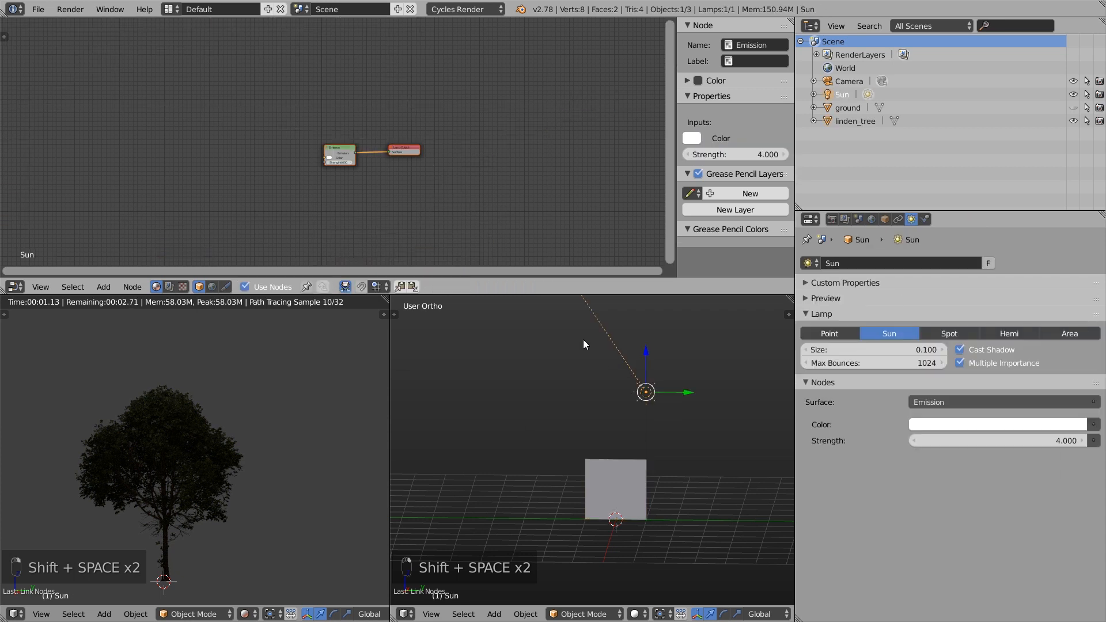
key("r")
key("r")
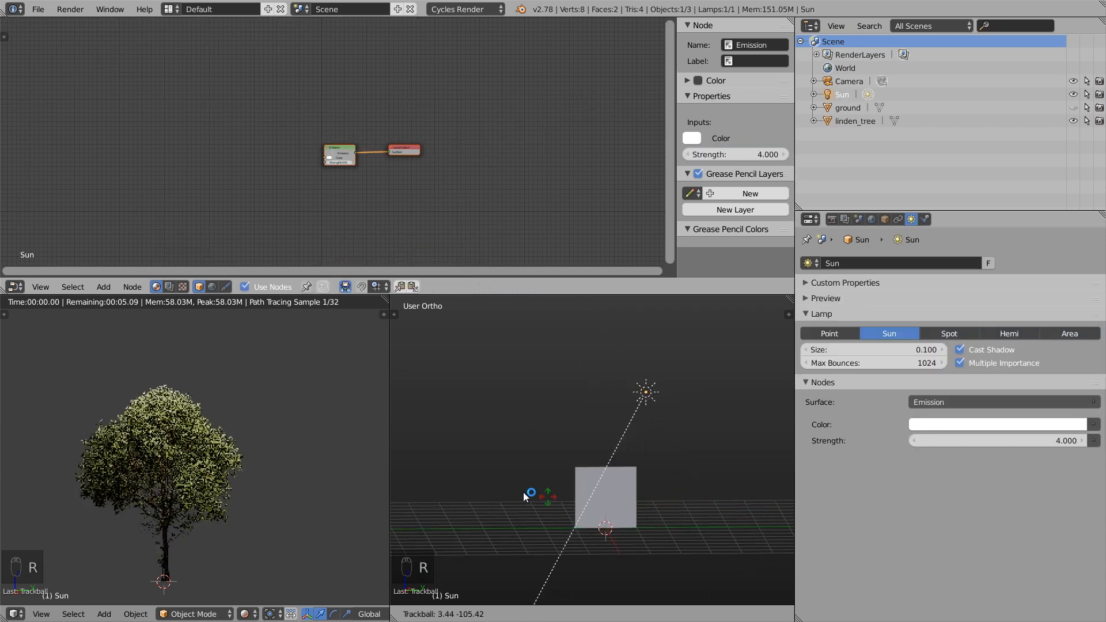
key("r")
key("r")
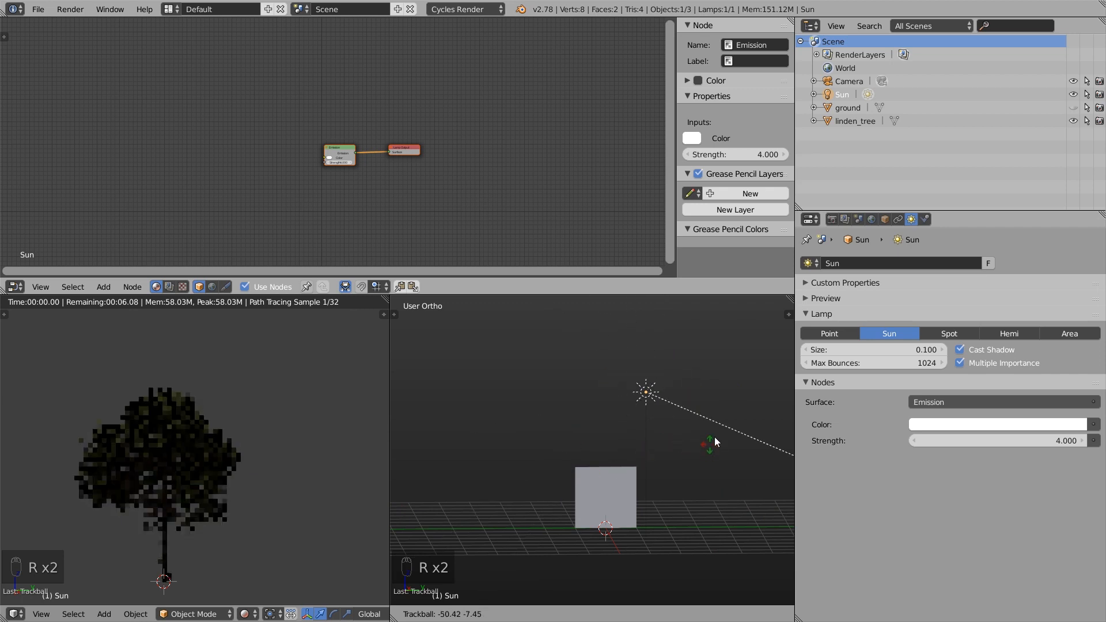
left_click(619, 481)
Select the linden_tree plane and delete the Invert node from its material.
right_click(612, 485)
middle_click_drag(462, 245, 471, 197)
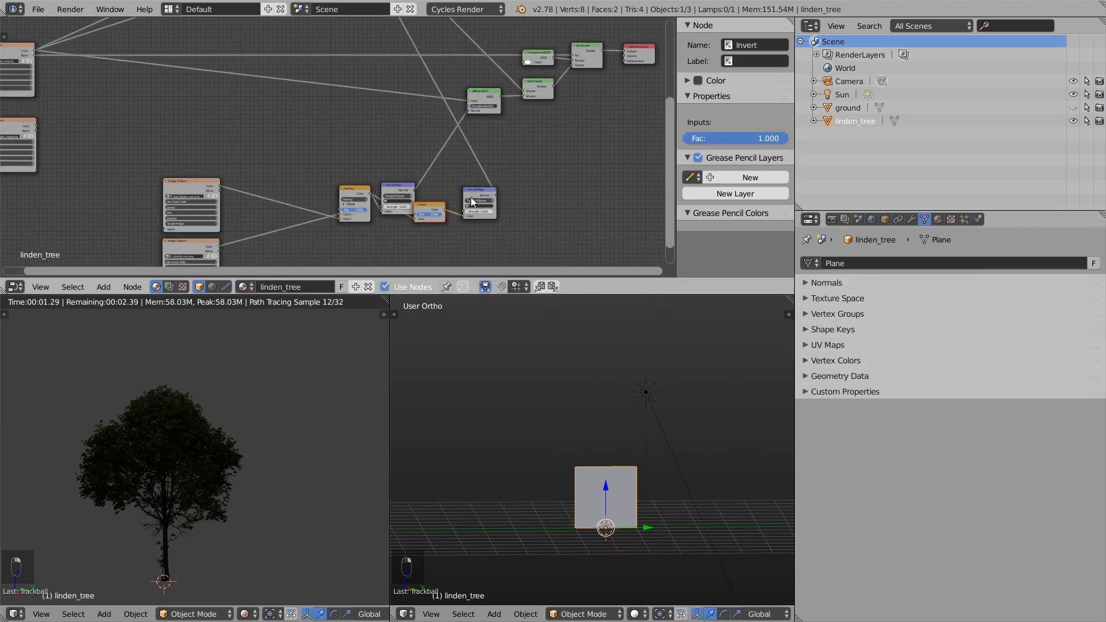
scroll(471, 197, "up", 2)
left_click(411, 211)
key("x")
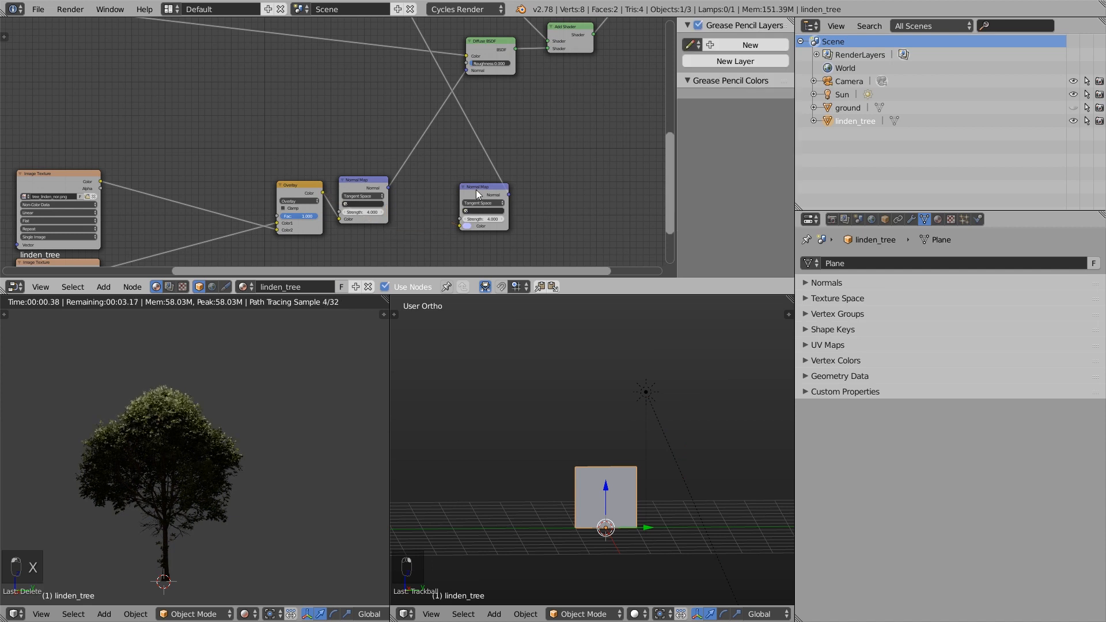
Move the duplicated Normal Map node above the original Normal Map to make room for more nodes.
right_click(476, 189)
scroll(520, 196, "down", 2)
key("g")
left_click(398, 157)
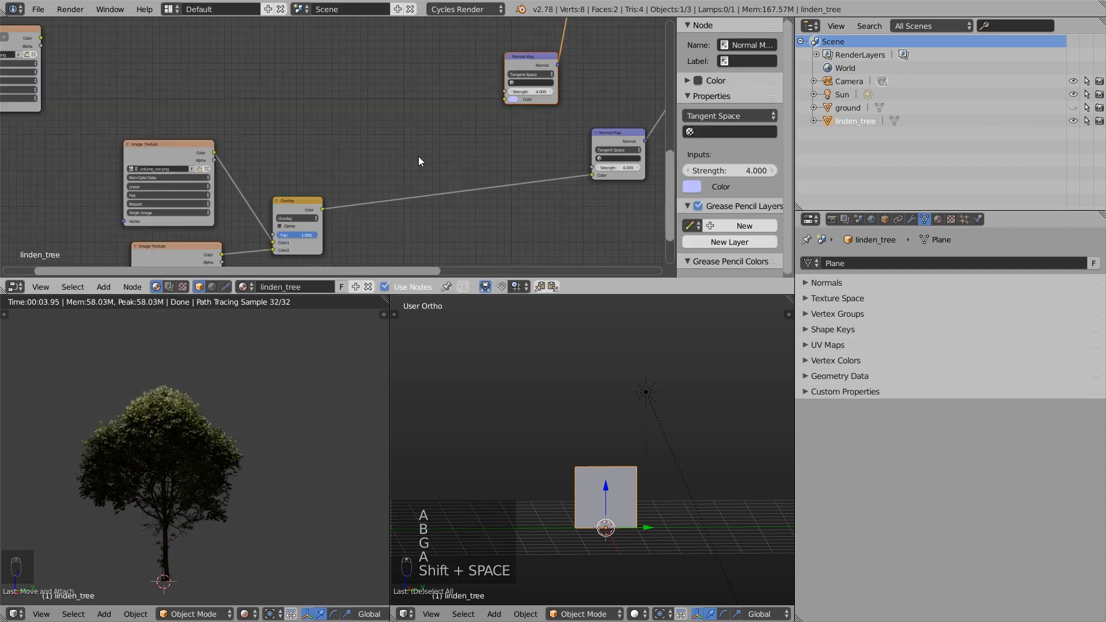
Add a Separate RGB node above the Overlay node and link the Overlay's Color output to its Image input.
key("shift+a")
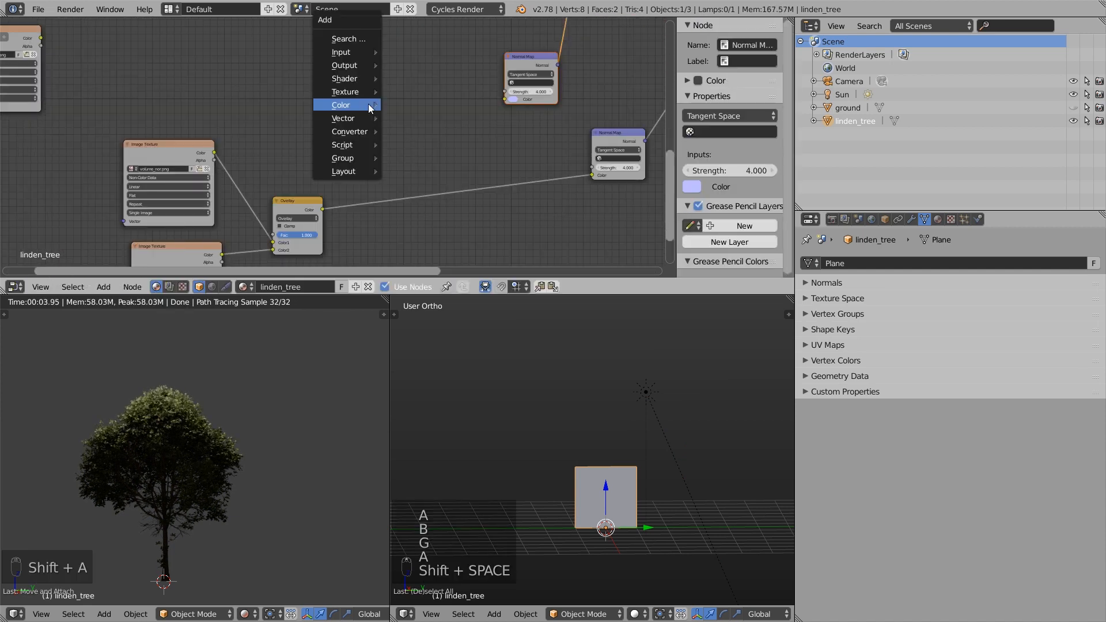
mouse_move(369, 105)
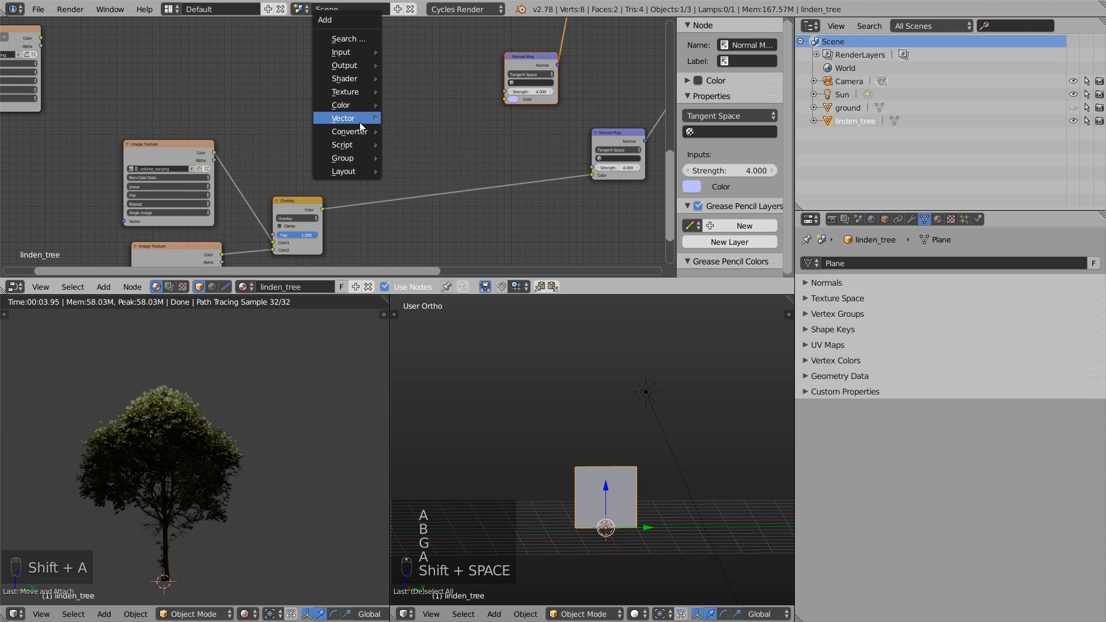
mouse_move(355, 132)
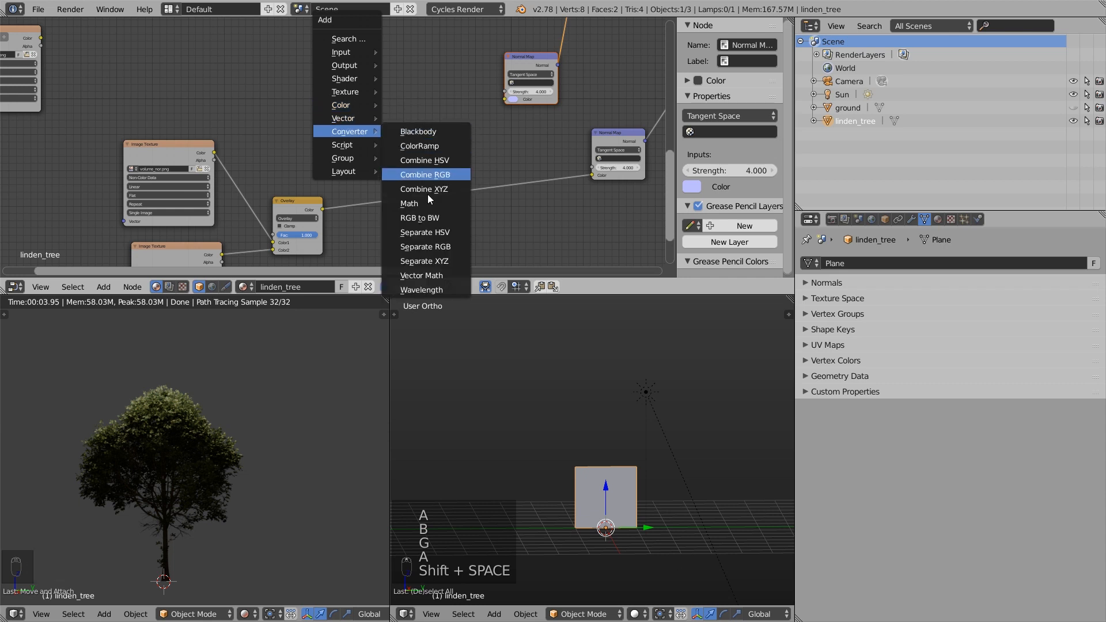
left_click(425, 246)
left_click(364, 111)
left_click_drag(323, 209, 363, 146)
scroll(427, 137, "up", 3)
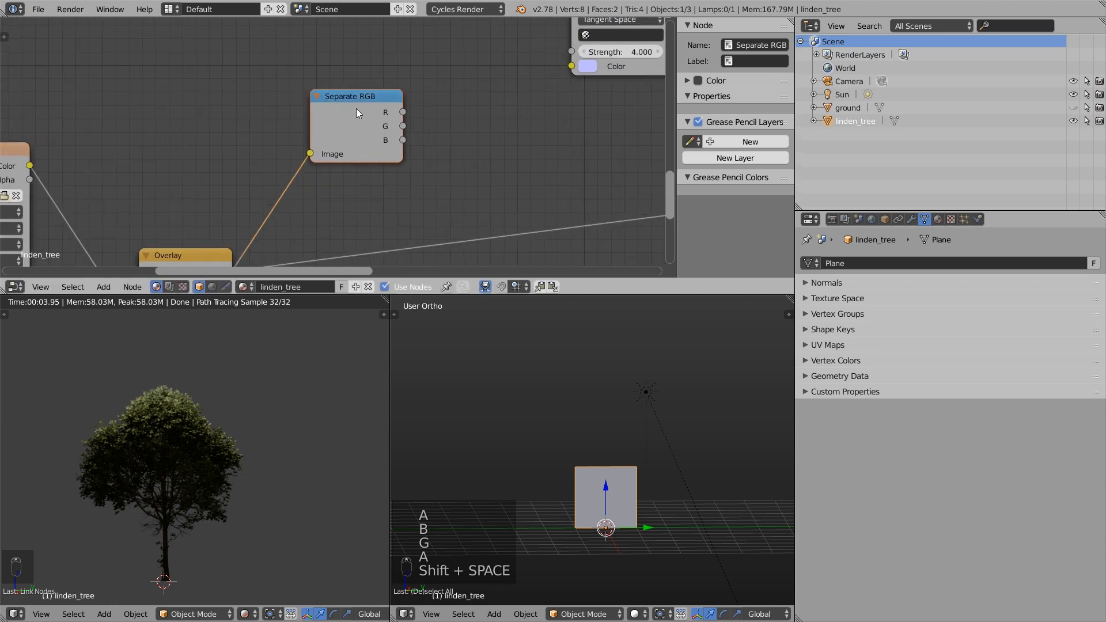
Preview the volume_nor.png texture and the Separate RGB node's R and G channels on the rendered plane.
scroll(350, 105, "down", 4)
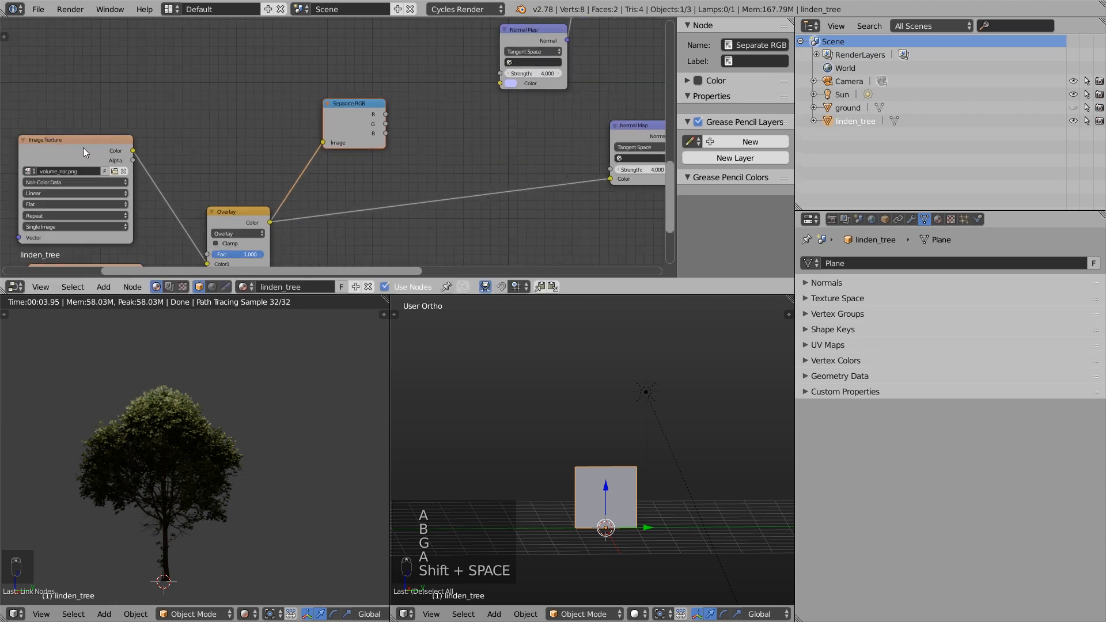
left_click(83, 148, "ctrl+shift")
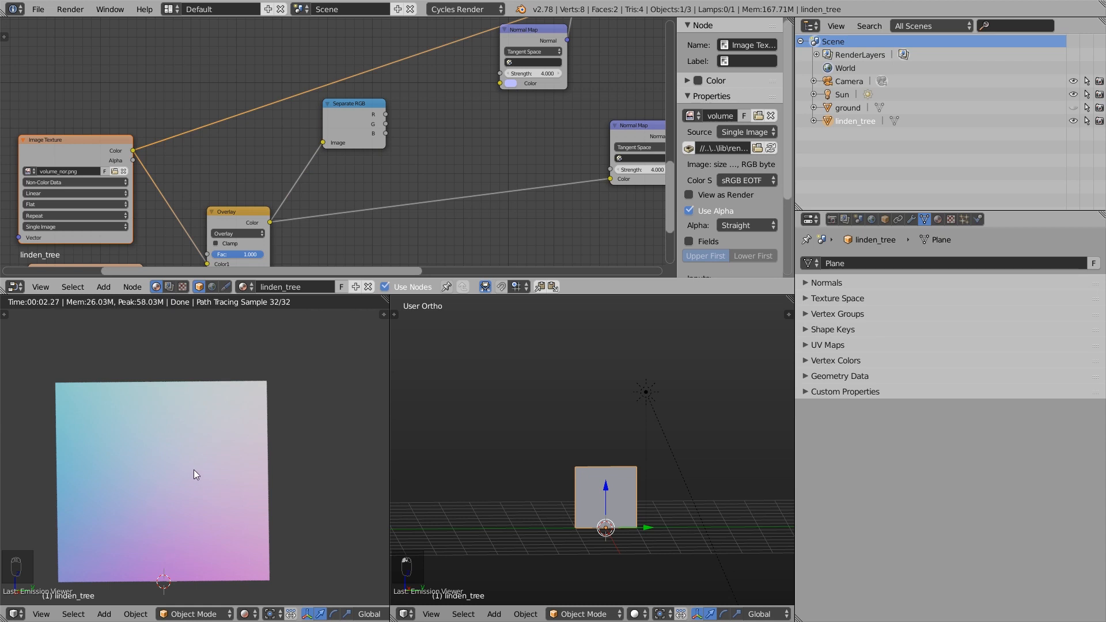
left_click(350, 102, "ctrl+shift")
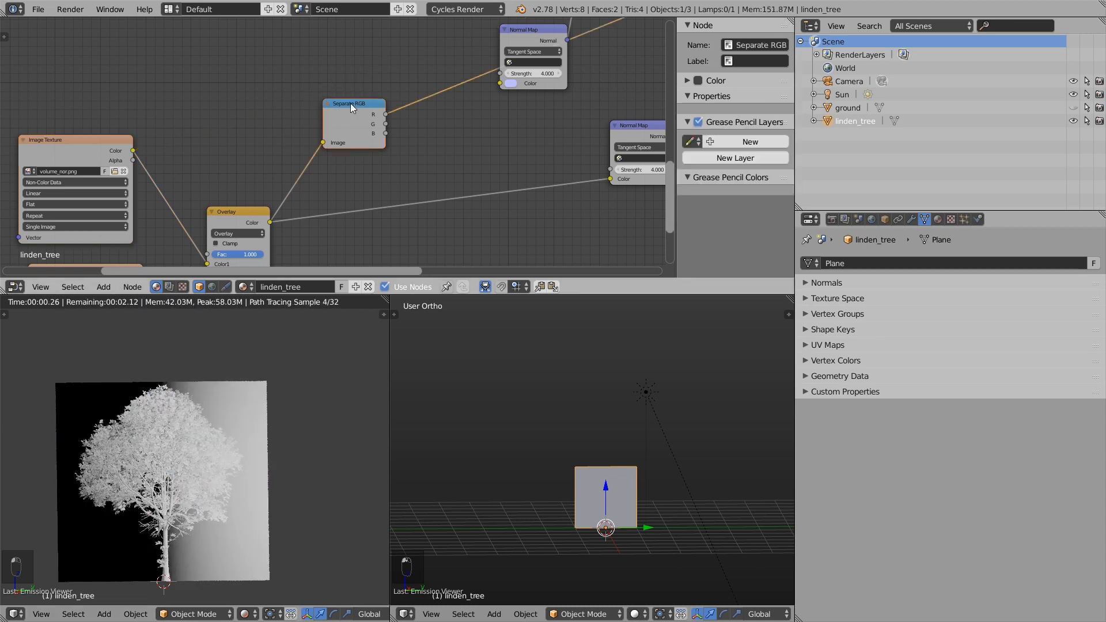
scroll(391, 123, "up", 1)
scroll(391, 122, "up", 1)
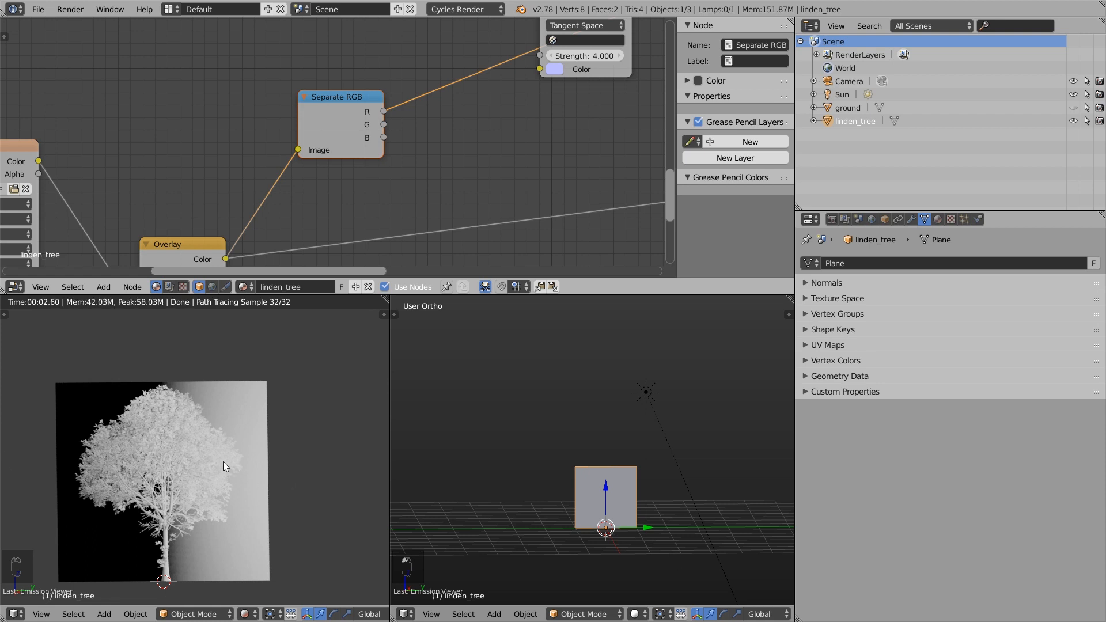
left_click(333, 105, "ctrl+shift")
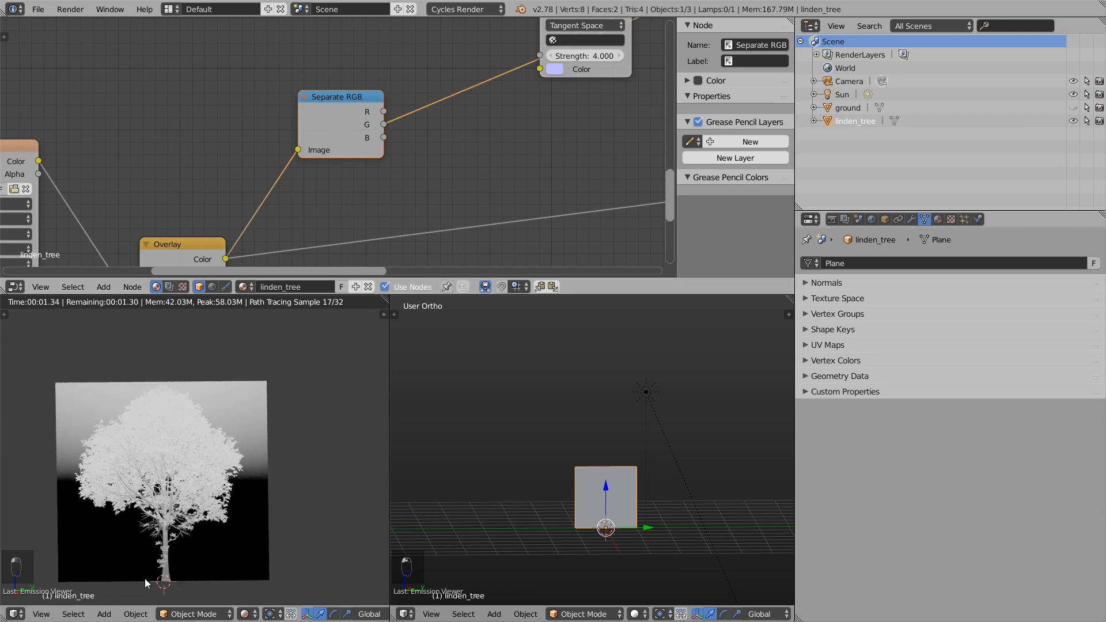
Add an Invert node and connect it to the G output of the Separate RGB node.
scroll(295, 160, "down", 1)
key("shift+a")
mouse_move(393, 174)
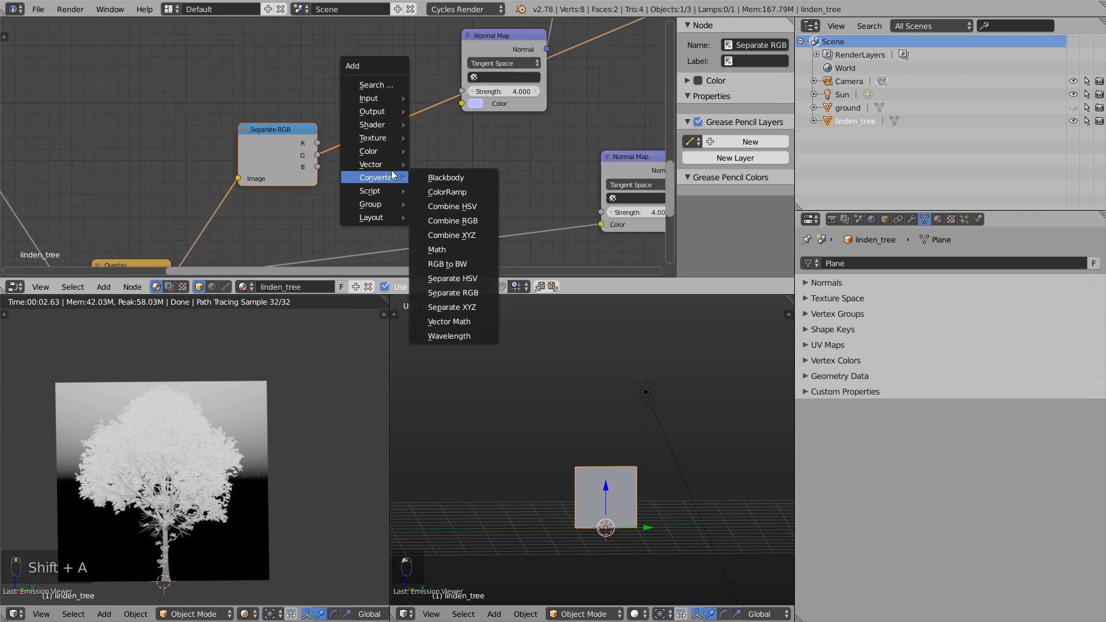
mouse_move(379, 152)
left_click(443, 194)
left_click(389, 123)
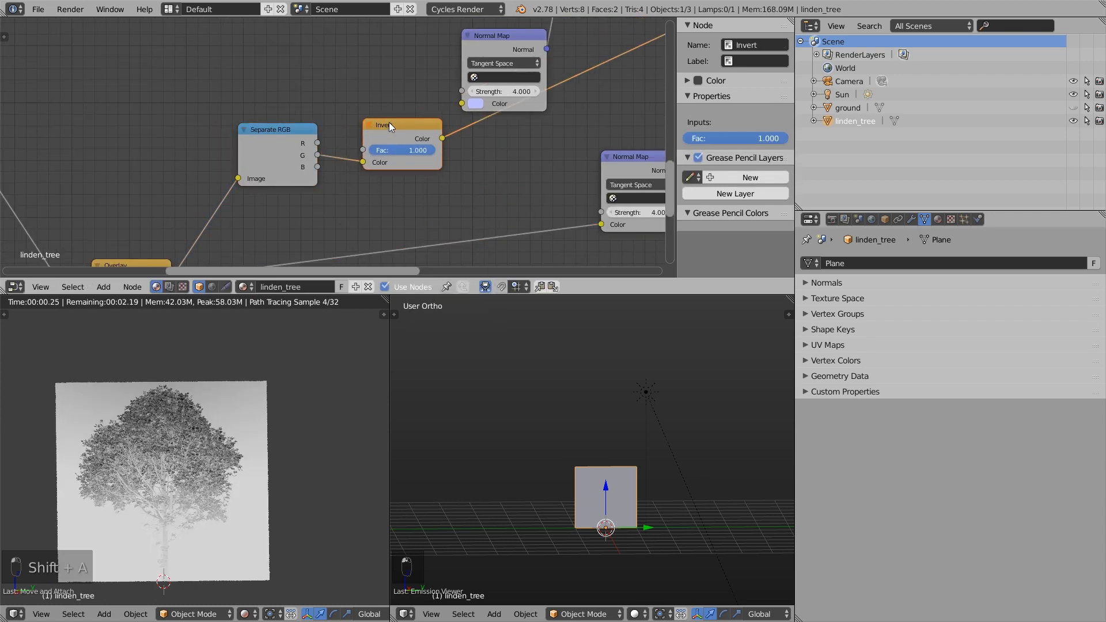
left_click_drag(388, 122, 404, 147)
Duplicate the Invert node above the first, feed it from the Separate RGB's R output, and preview its result.
key("shift+d")
left_click(397, 95)
left_click_drag(319, 141, 371, 134)
left_click(406, 155)
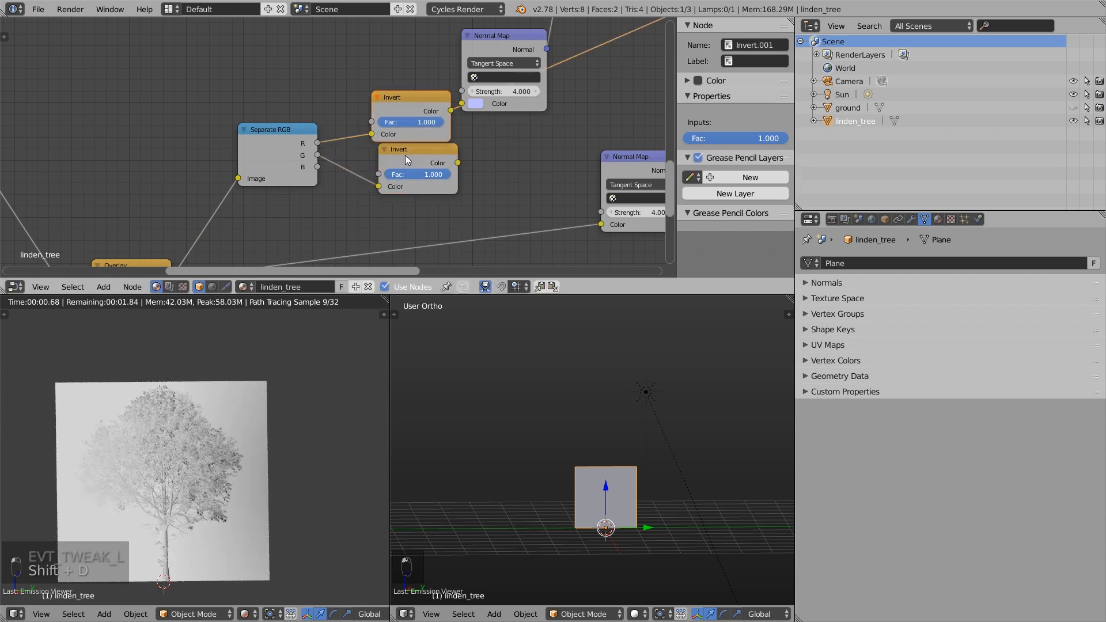
left_click(406, 99, "ctrl+shift")
Reposition the Separate RGB, both Invert and duplicated Normal Map nodes to open a gap before the Normal Map.
left_click_drag(282, 133, 268, 167)
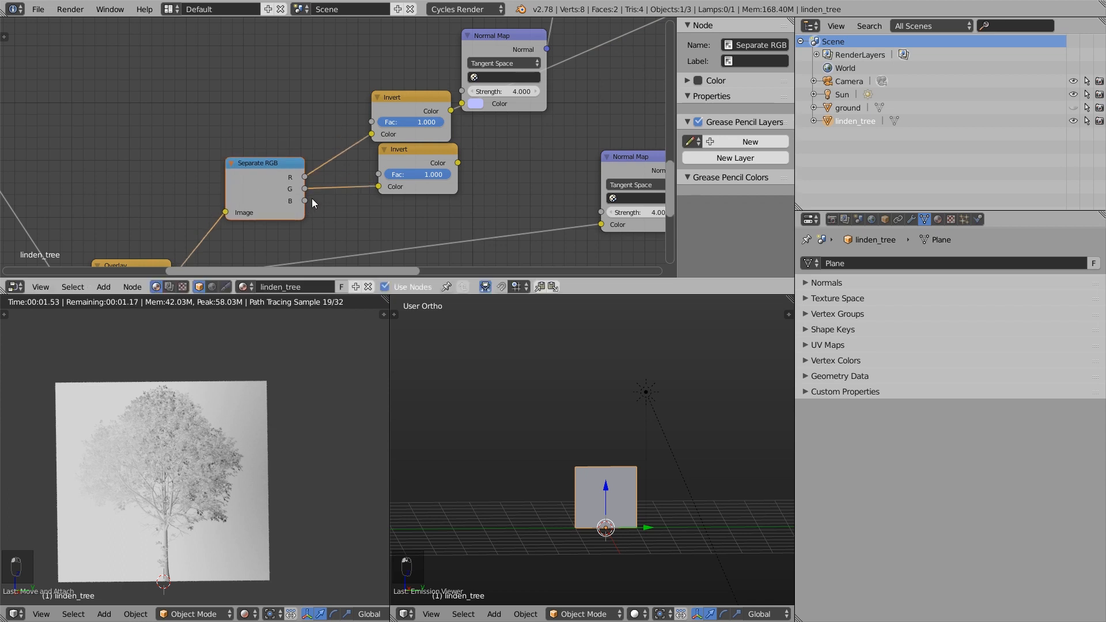
scroll(333, 158, "down", 2)
left_click_drag(396, 61, 527, 41)
key("b")
left_click_drag(221, 107, 374, 205)
key("g")
left_click(323, 165)
Add a Combine RGB node joining the inverted R and G with the unchanged B, and link it to the duplicated Normal Map's Color.
key("shift+a")
mouse_move(419, 134)
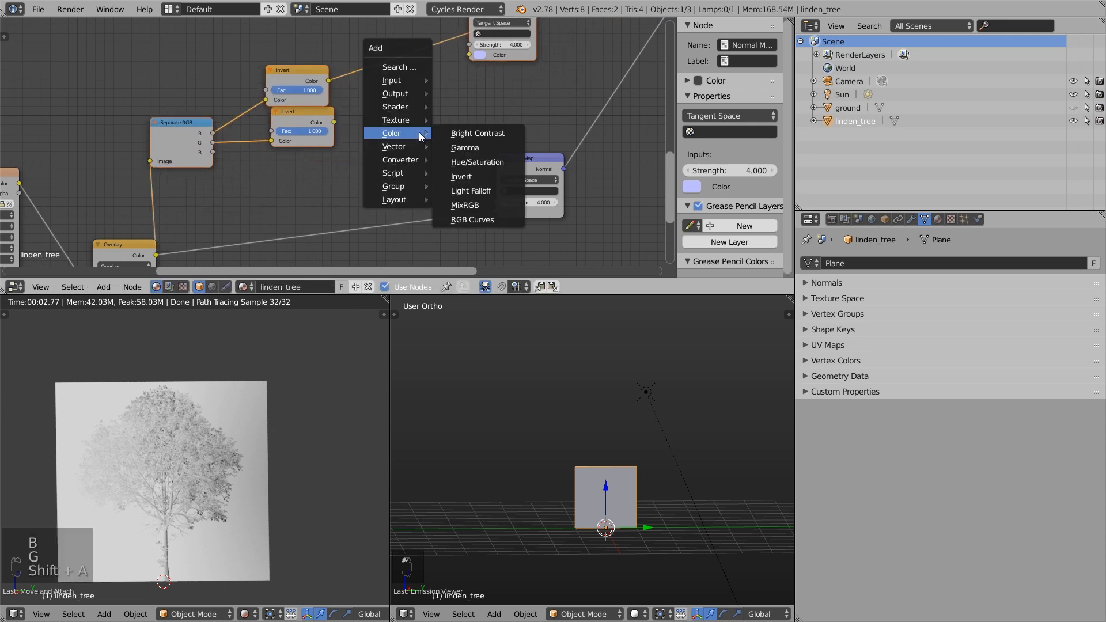
mouse_move(417, 161)
left_click(479, 202)
left_click(374, 67)
left_click_drag(328, 80, 379, 111)
left_click_drag(213, 152, 379, 119)
left_click_drag(416, 80, 466, 56)
Preview the final Mix Shader to restore the full tree material in the rendered viewport.
middle_click_drag(466, 57, 385, 193)
scroll(386, 191, "down", 7)
middle_click_drag(427, 150, 406, 193)
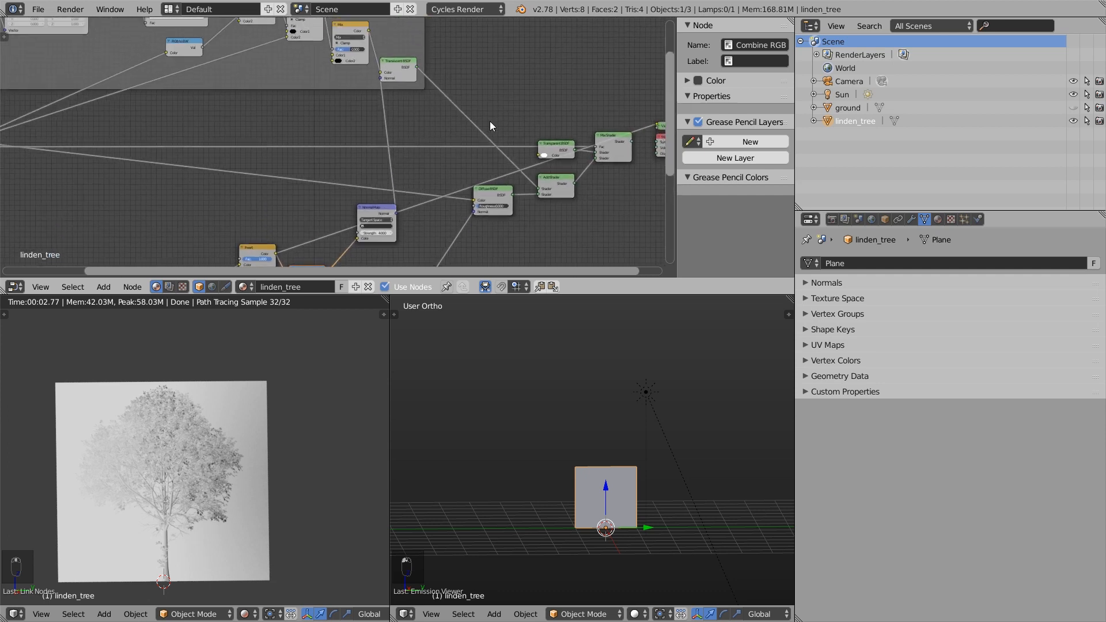
middle_click_drag(582, 140, 424, 132)
left_click(448, 131, "ctrl+shift")
Select the Sun lamp and trackball-rotate it repeatedly to check the tree's shading with the inverted normals.
right_click(646, 392)
key("r")
key("r")
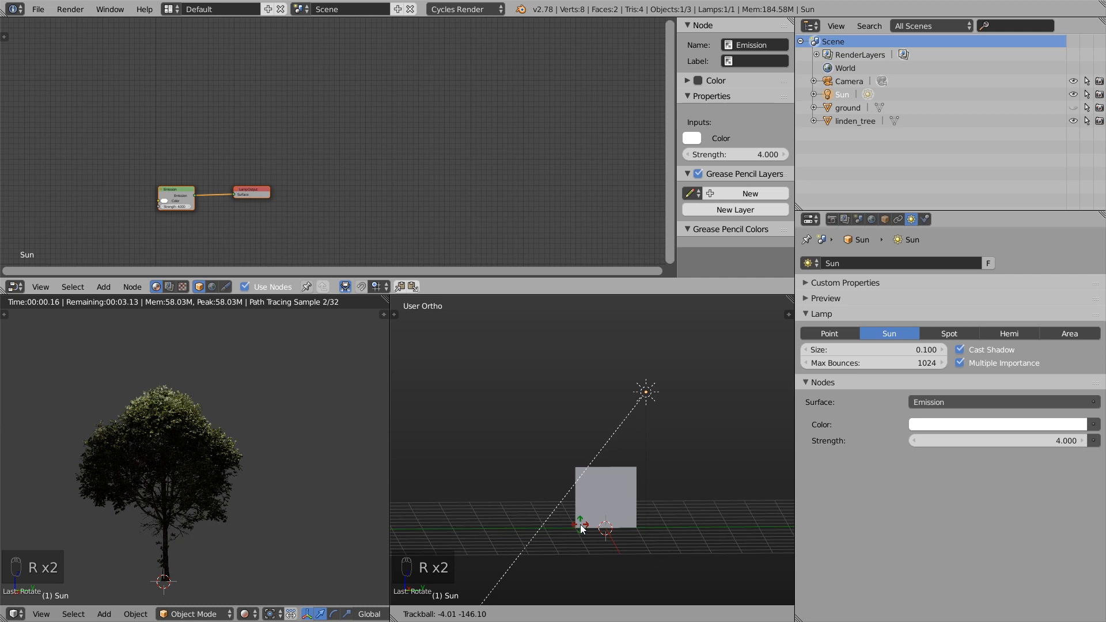
key("r")
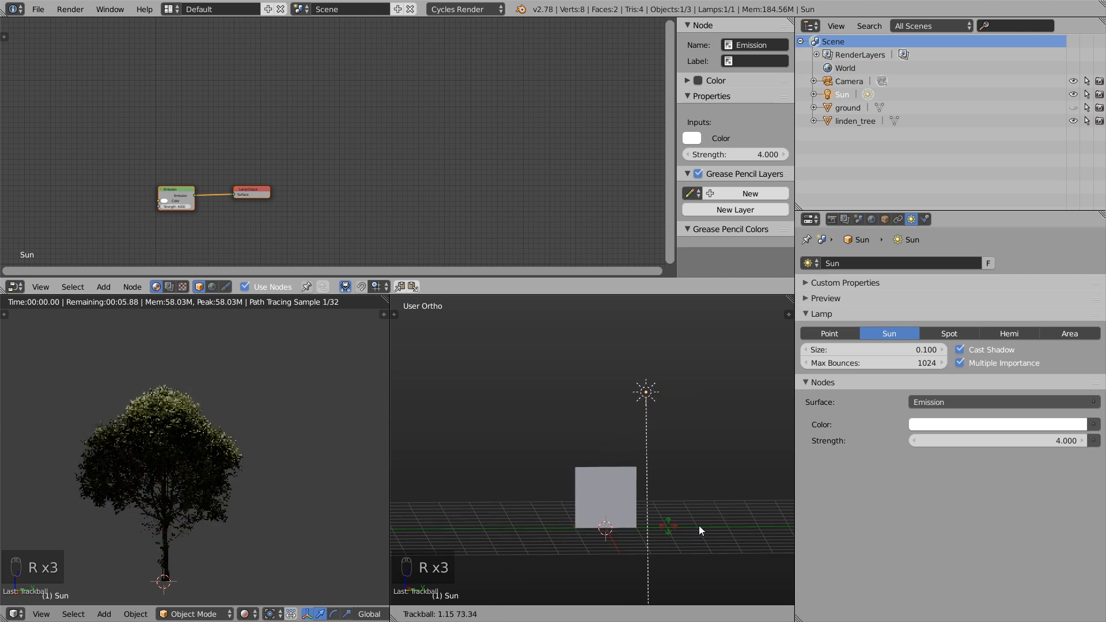
left_click(761, 515)
middle_click_drag(670, 481, 668, 490)
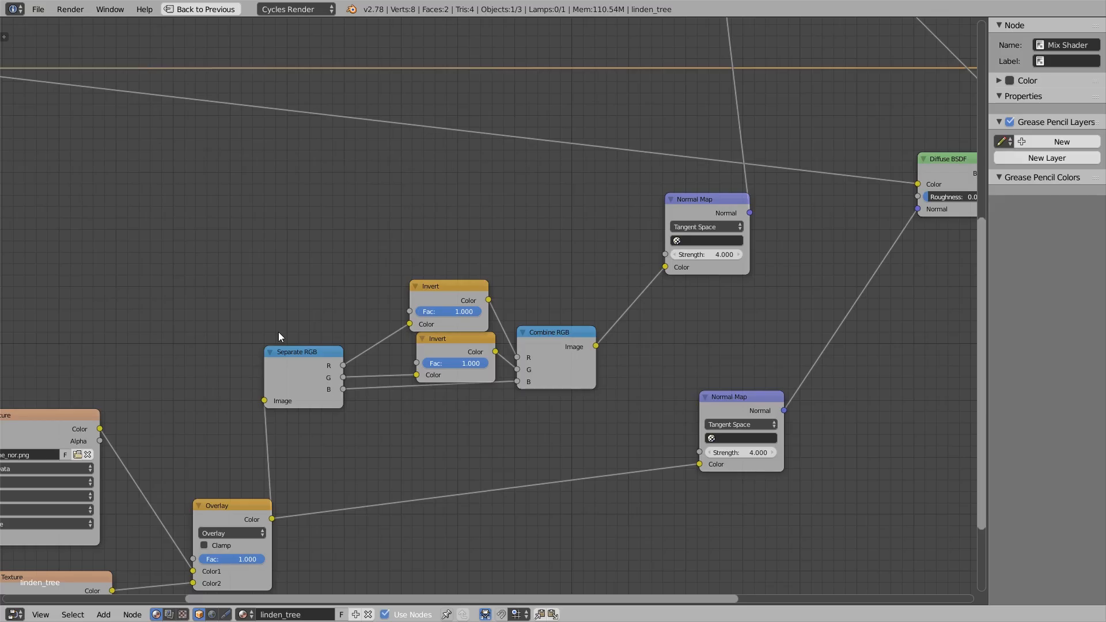
In the linden_tree material, move the two normal Image Texture nodes and the Overlay node away from the Separate RGB node.
scroll(278, 332, "down", 4)
key("b")
left_click_drag(277, 301, 381, 497)
key("g")
left_click(347, 419)
right_click(461, 372)
key("g")
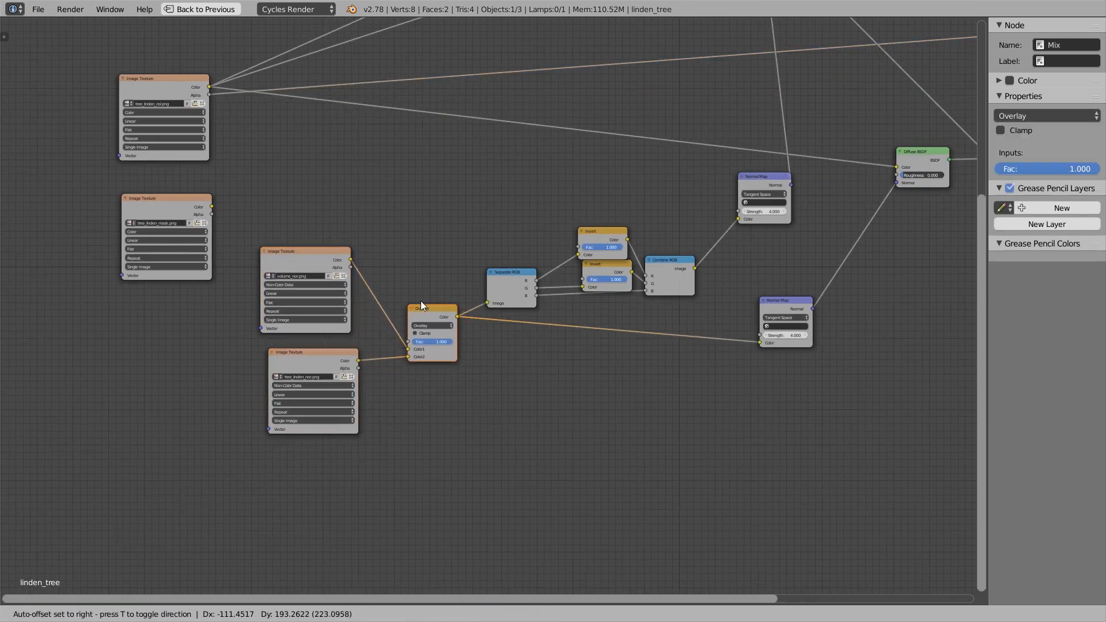
left_click_drag(420, 300, 405, 276)
Arrange the Separate RGB, both Invert, Combine RGB and duplicated Normal Map nodes into an evenly spaced chain.
left_click_drag(506, 272, 481, 228)
scroll(531, 222, "up", 4)
left_click_drag(619, 232, 577, 166)
left_click_drag(631, 281, 583, 236)
left_click(706, 275)
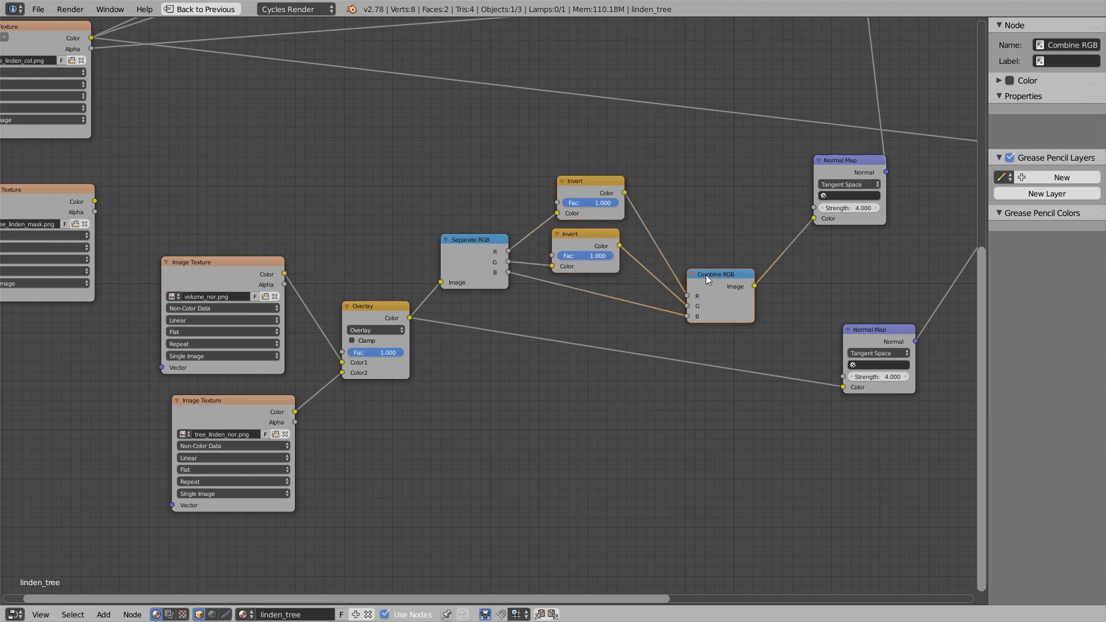
left_click_drag(706, 274, 677, 246)
left_click_drag(841, 161, 771, 202)
Fine-tune the Separate RGB and R-channel Invert positions, and move the original Normal Map just below the duplicate.
scroll(818, 262, "down", 4)
middle_click_drag(823, 270, 689, 344)
scroll(576, 394, "up", 3)
left_click_drag(388, 298, 394, 312)
left_click_drag(513, 247, 508, 250)
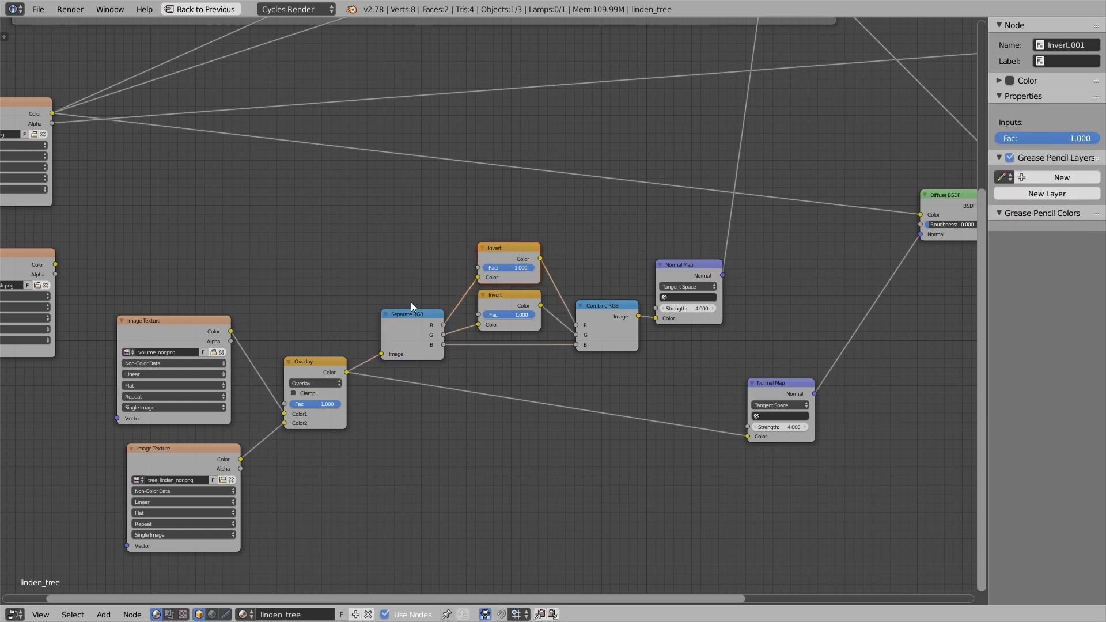
scroll(616, 389, "down", 9)
scroll(694, 372, "up", 4)
left_click_drag(700, 396, 656, 377)
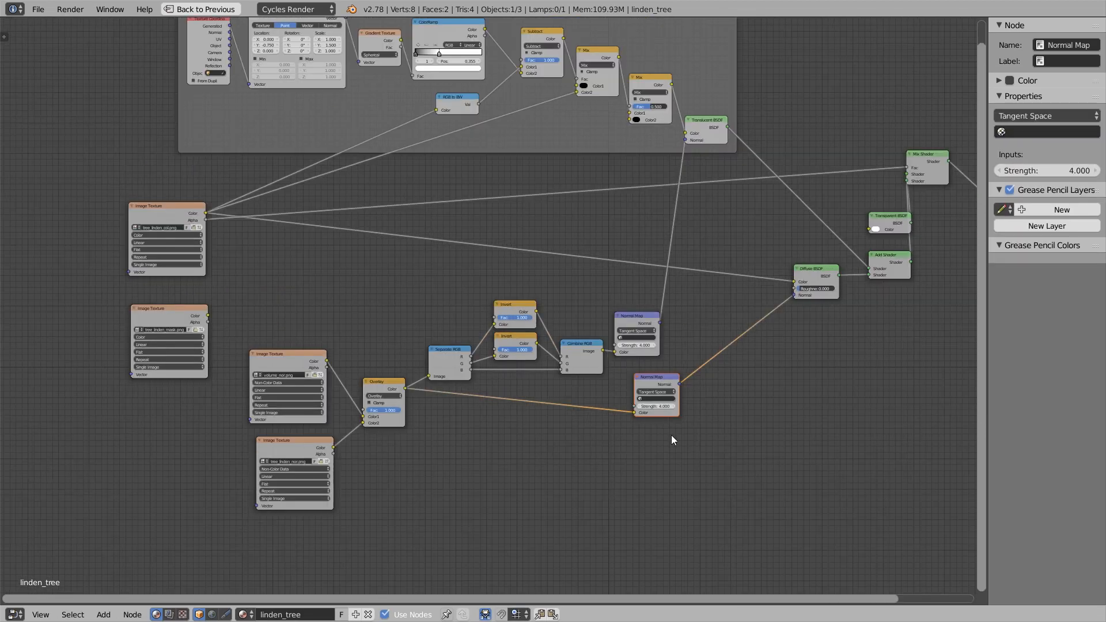
Add a Frame around the two normal Image Textures, Overlay, RGB separation nodes and both Normal Map nodes.
key("shift+a")
mouse_move(691, 460)
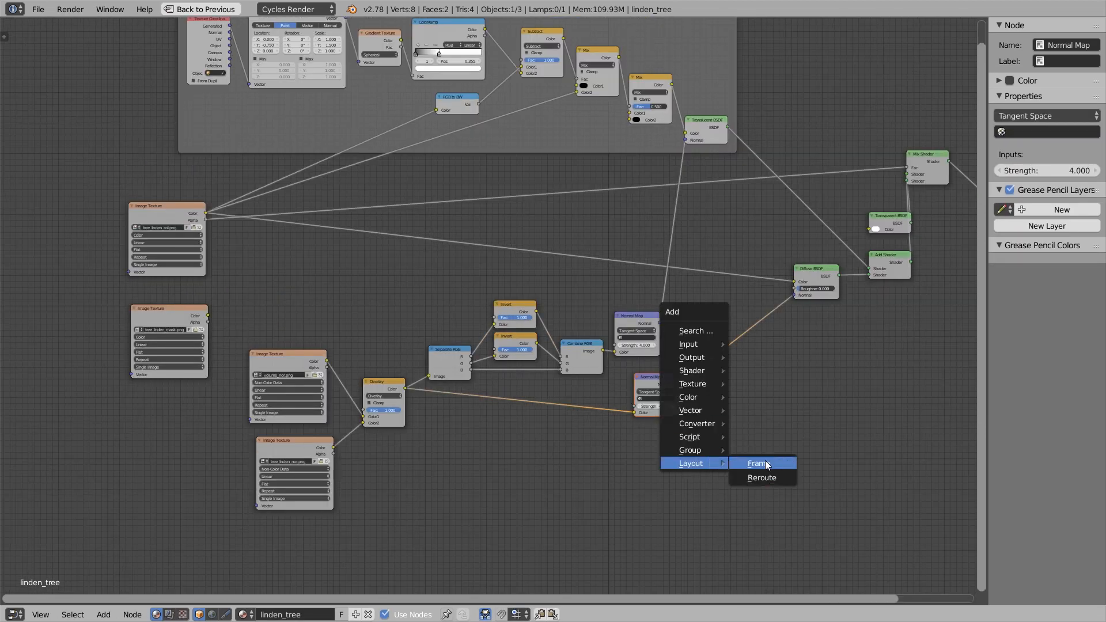
left_click(759, 462)
left_click_drag(267, 316, 699, 449)
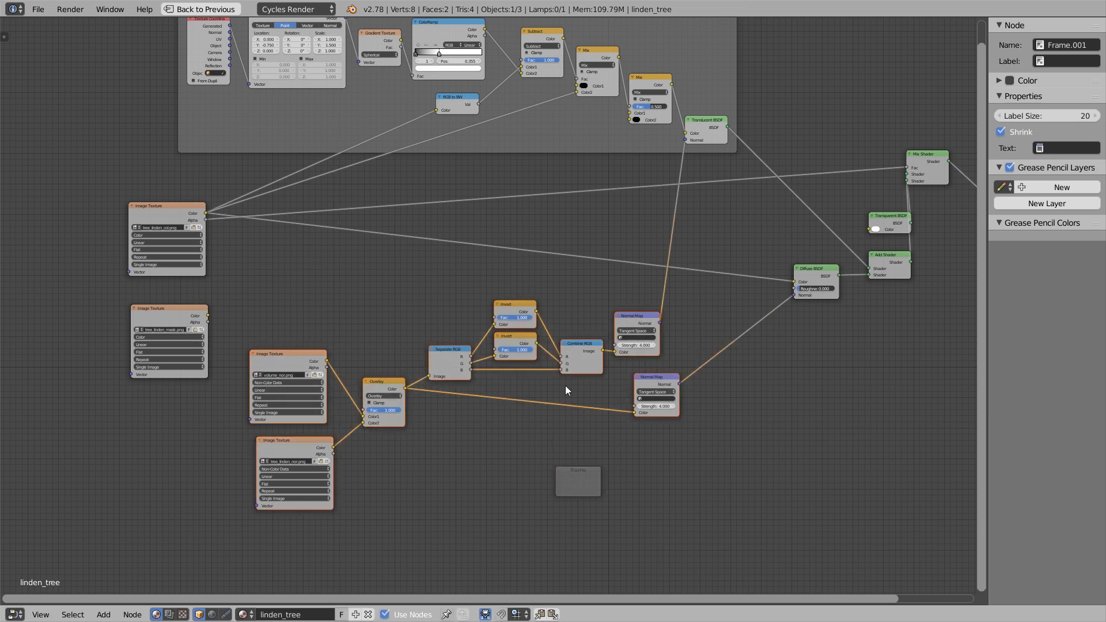
key("g")
left_click(574, 474)
Label the new frame "normal map" and set its label size to 40.
scroll(577, 399, "up", 1)
left_click(1053, 62)
type("normal map")
key("Return")
left_click(1060, 110)
type("40")
key("Return")
Move the "normal map" frame below the color and mask textures, and reposition the "translucent" frame above them.
scroll(612, 250, "down", 2)
key("g")
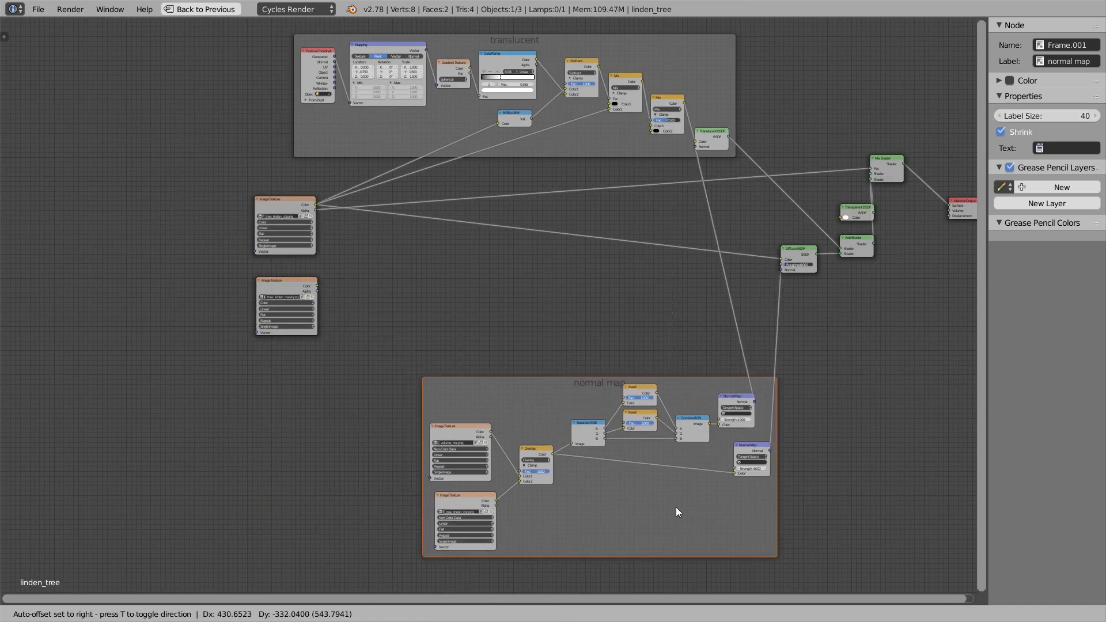
left_click(576, 513)
left_click(714, 57)
key("g")
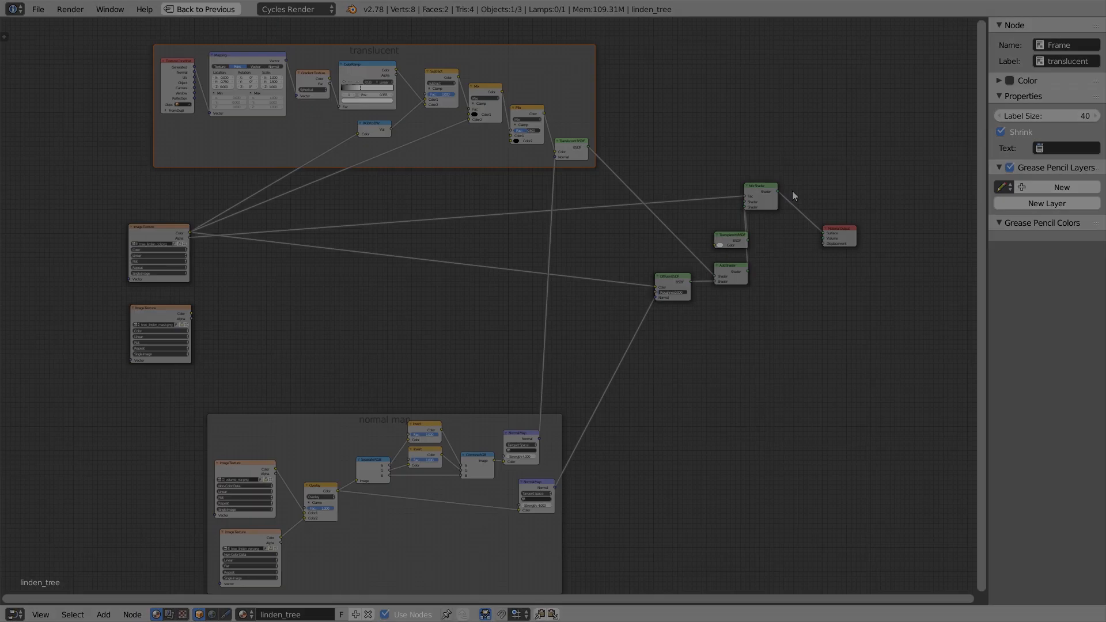
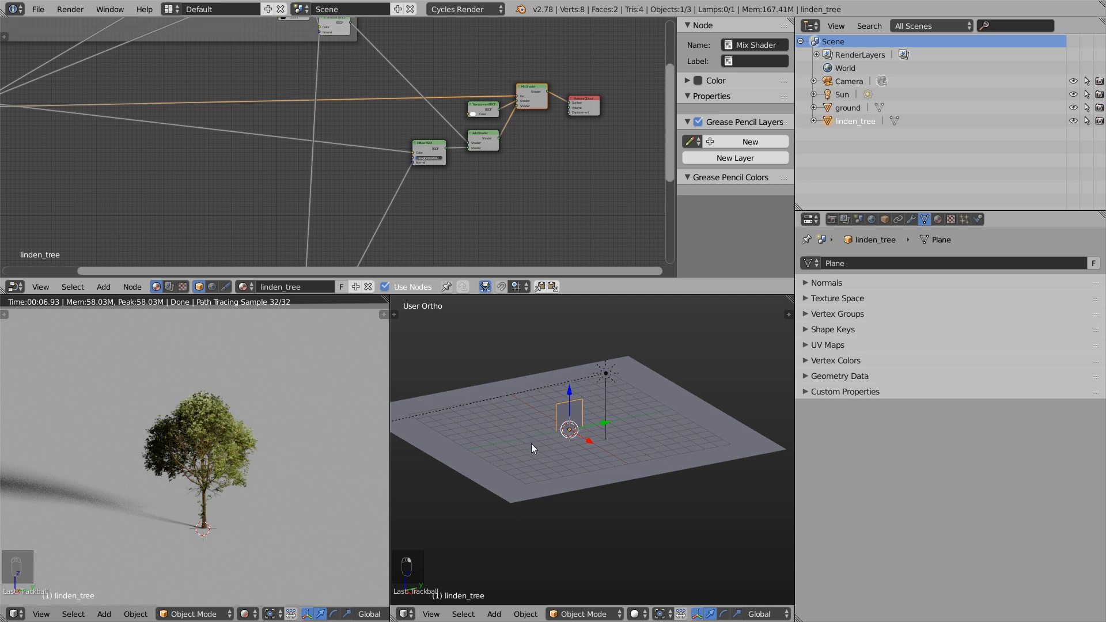
Duplicate the linden_tree plane twice along the global Y axis, placing one copy on each side of the original.
middle_click_drag(531, 444, 612, 429)
key("shift+d")
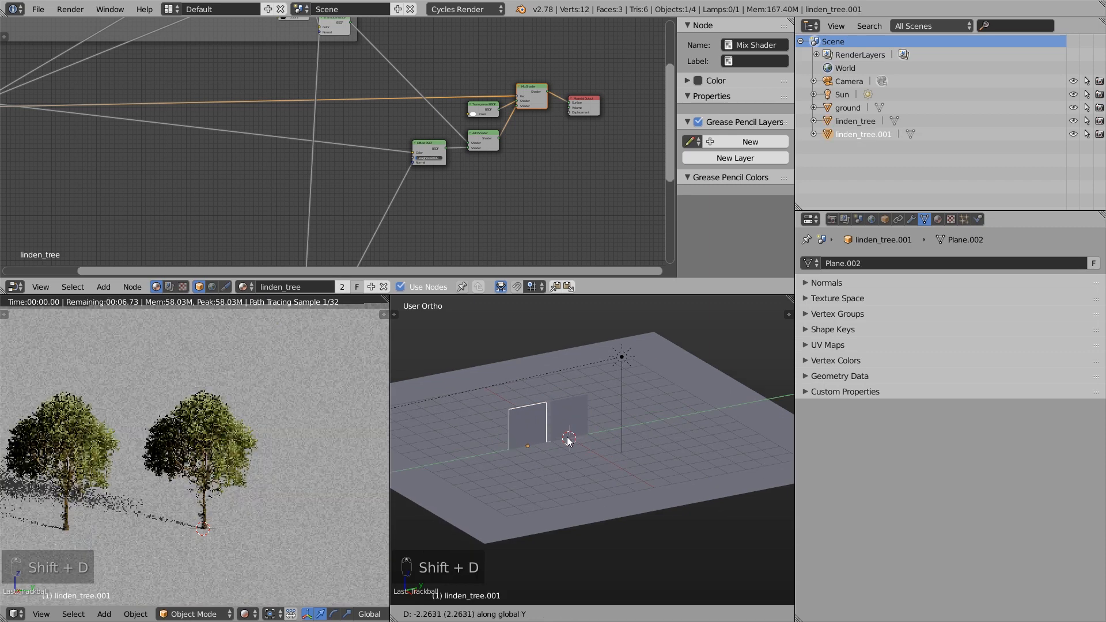
left_click(568, 441)
key("shift+d")
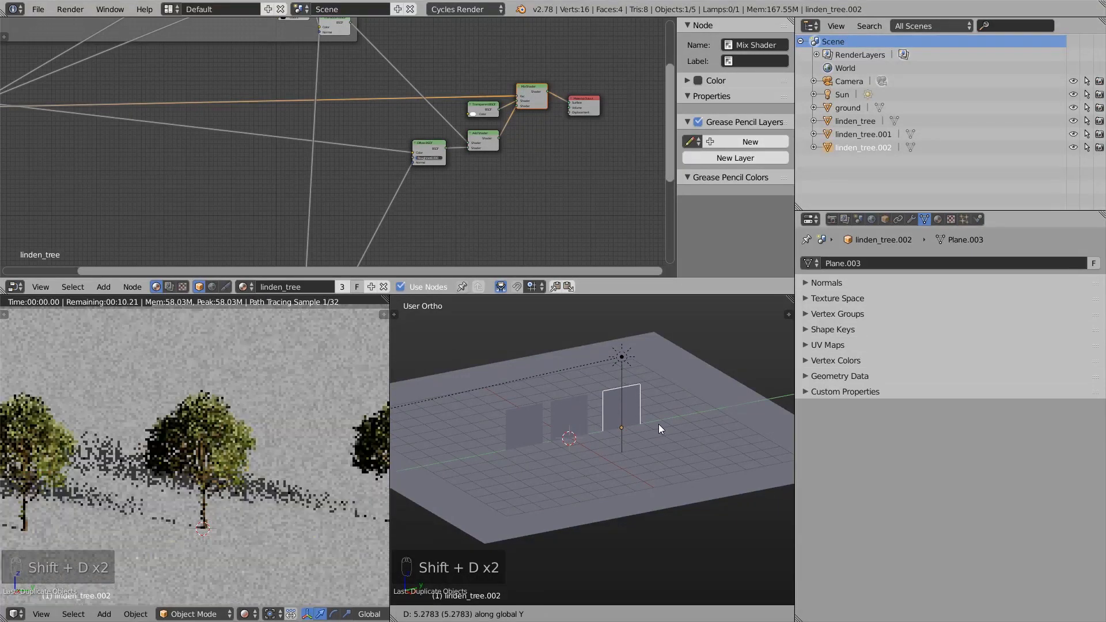
left_click(661, 429)
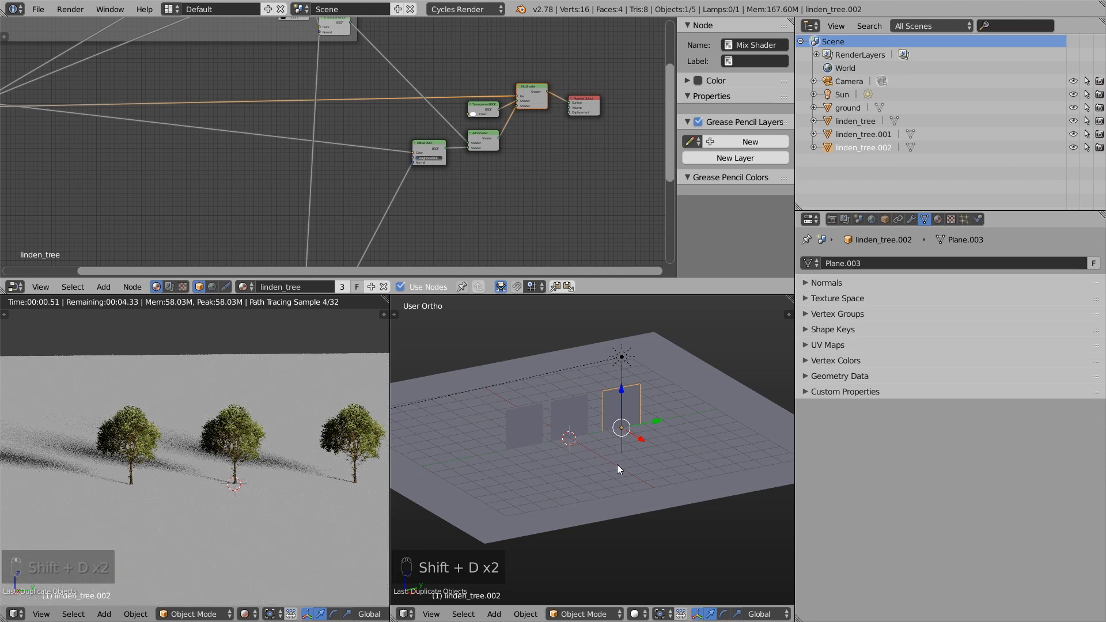
Try scaling down the linden_tree.002 copy, and move it closer to the original tree.
key("s")
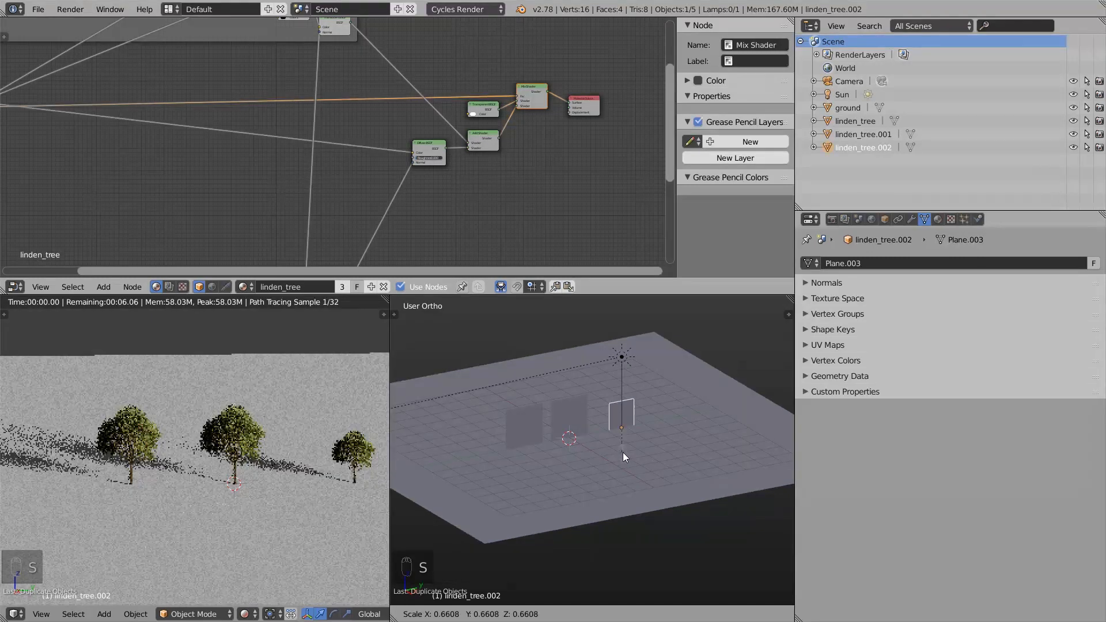
left_click(630, 465)
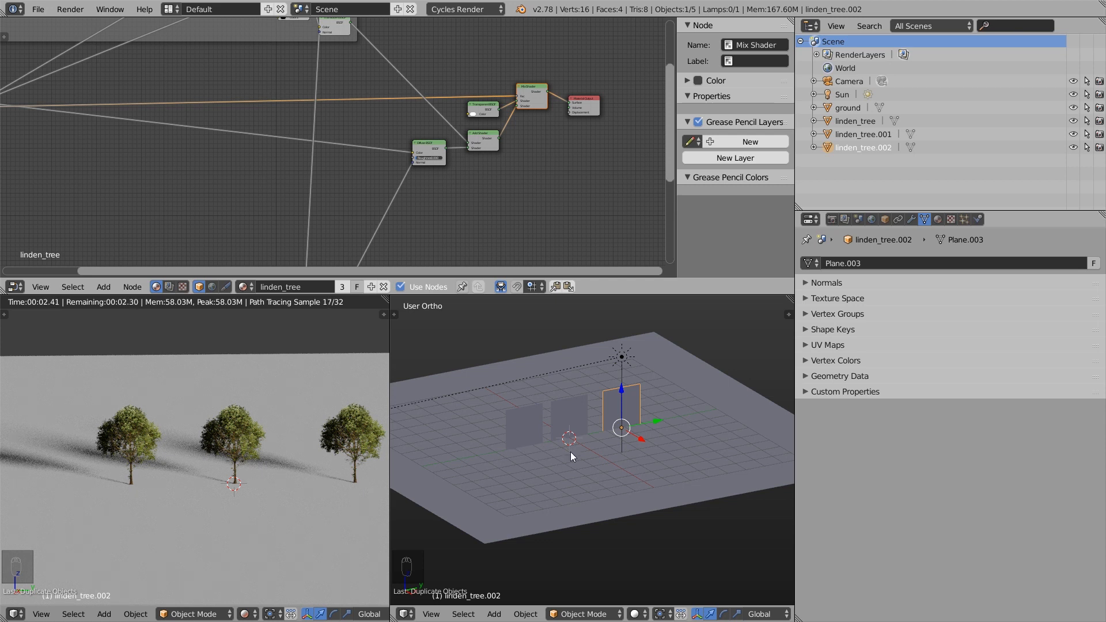
key("g")
left_click(565, 415)
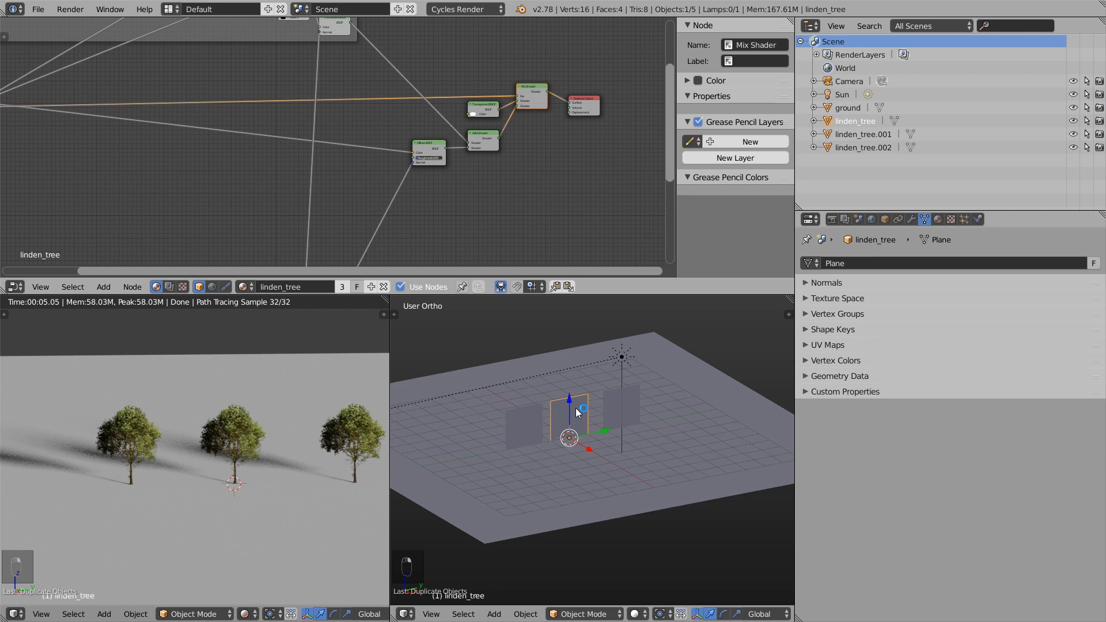
Select the original linden_tree plane, and move the "translucent" frame farther above and to the right of the image textures.
right_click(568, 410)
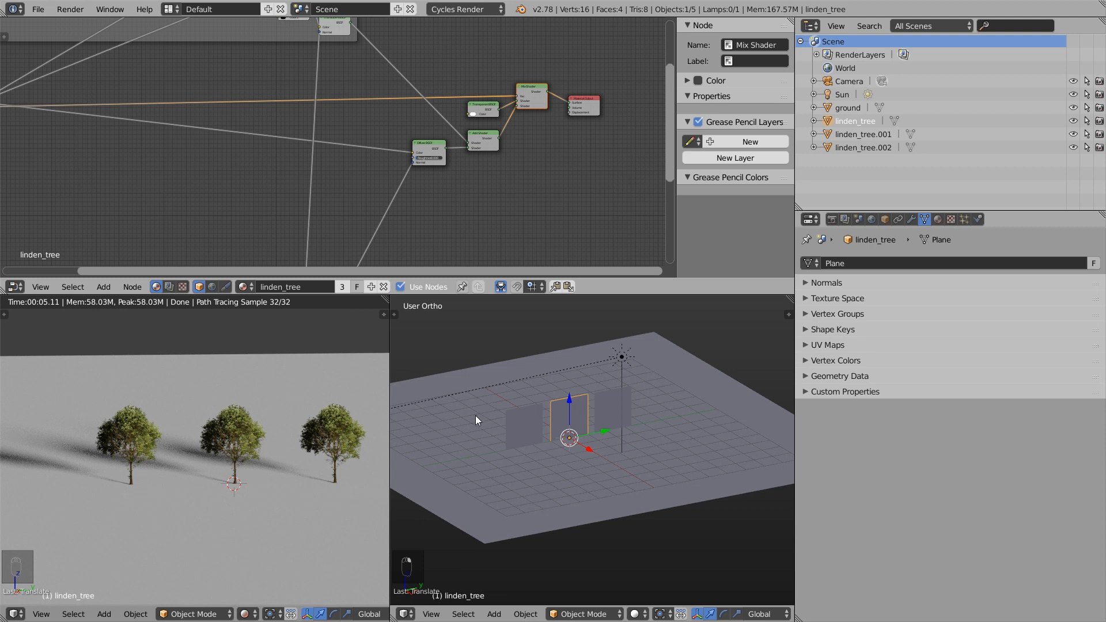
key("ctrl+Up")
scroll(415, 285, "up", 3)
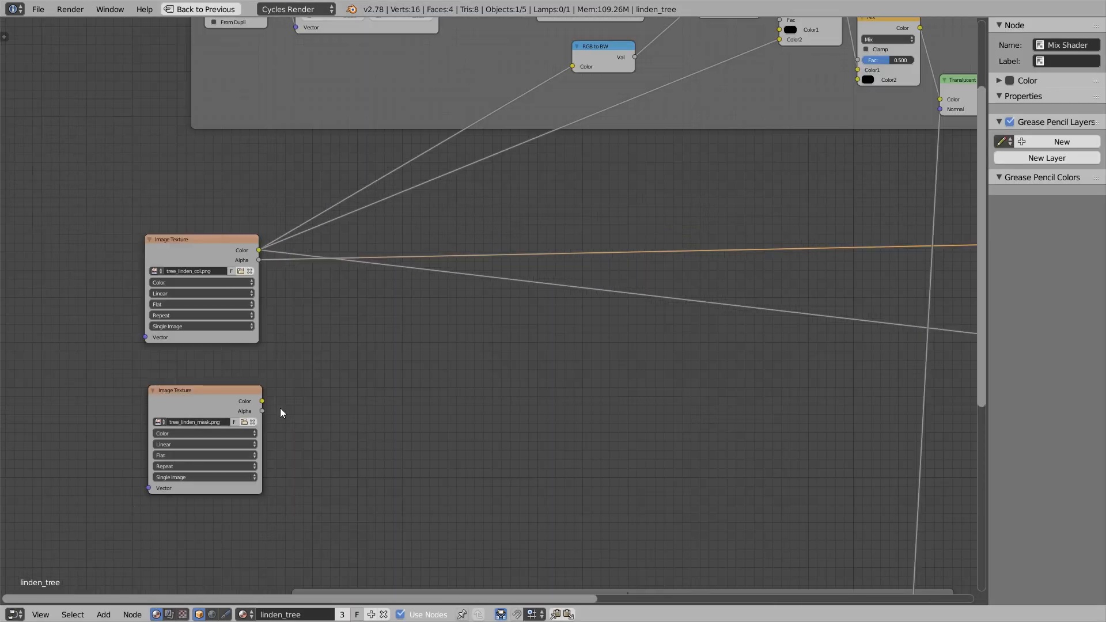
scroll(283, 403, "down", 3)
scroll(330, 378, "up", 2)
left_click_drag(609, 164, 667, 62)
Move the "normal map" frame farther below the image textures to free space for more nodes.
scroll(605, 228, "down", 4)
left_click_drag(562, 469, 562, 532)
key("b")
left_click_drag(240, 257, 424, 375)
key("g")
left_click(319, 348)
key("a")
scroll(476, 222, "up", 6)
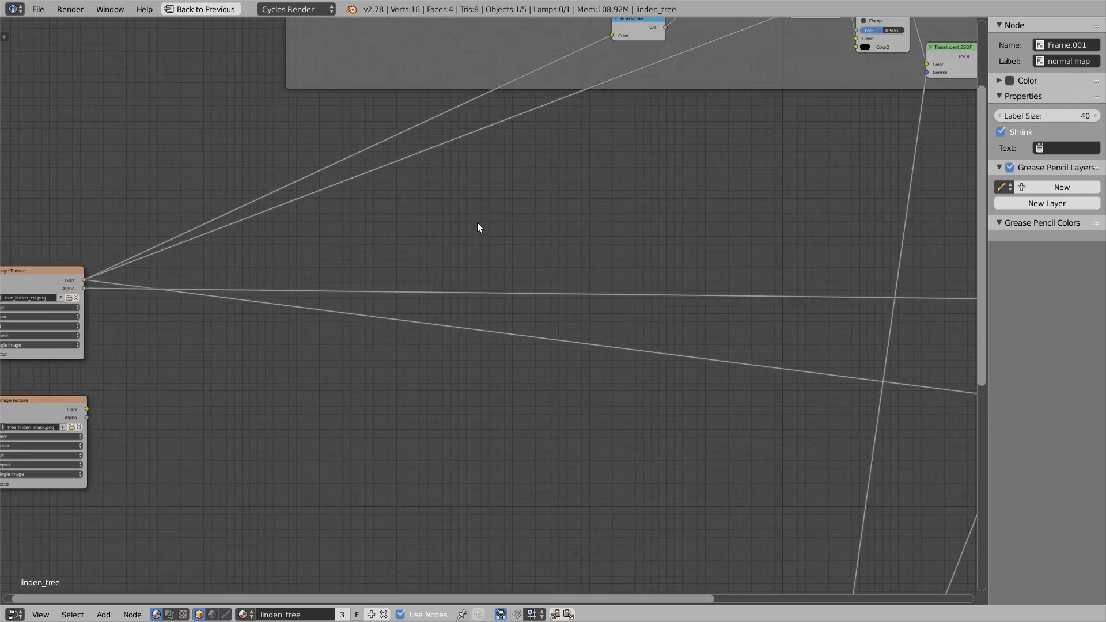
Add a MixRGB node and two RGB Curves nodes, stacking the curves beside the mask texture.
scroll(477, 227, "down", 4)
key("shift+a")
mouse_move(505, 267)
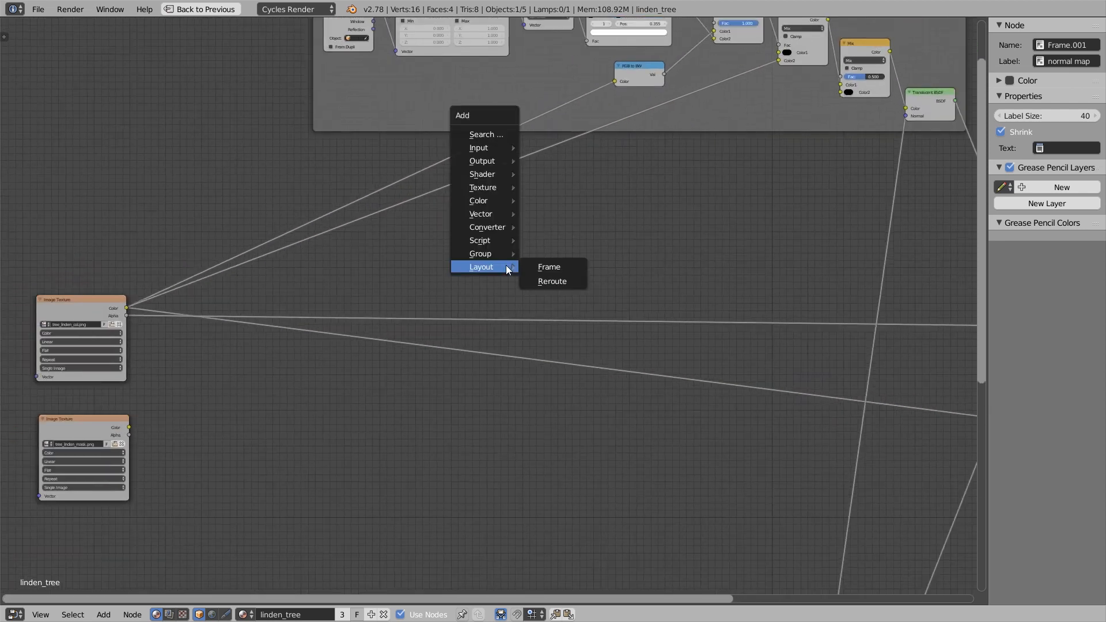
mouse_move(510, 199)
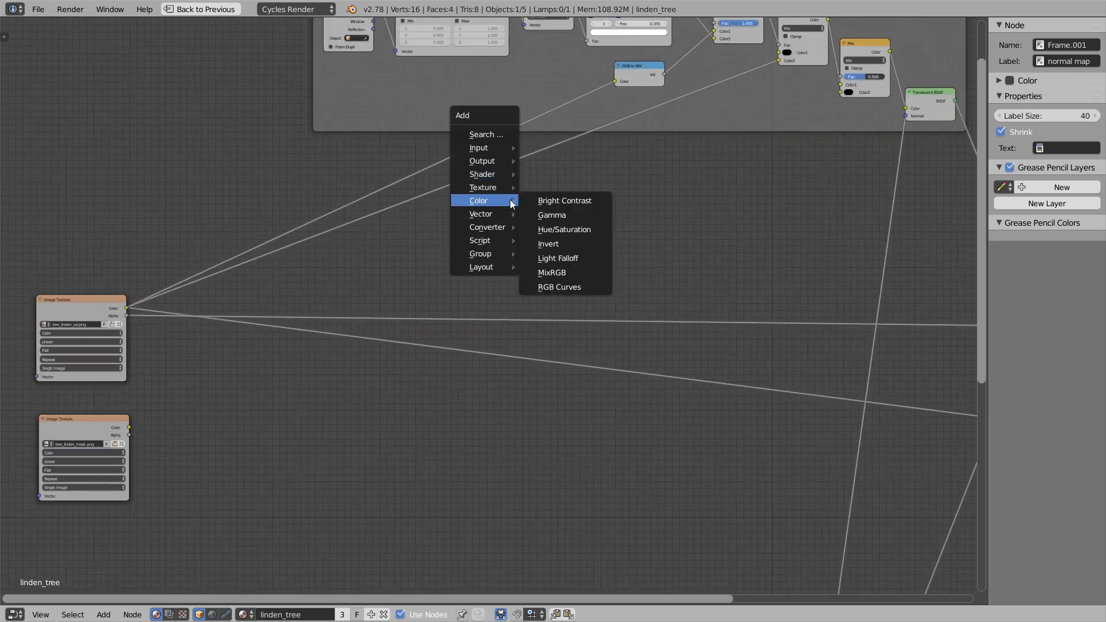
left_click(566, 270)
left_click(561, 206)
key("shift+a")
mouse_move(408, 405)
left_click(471, 488)
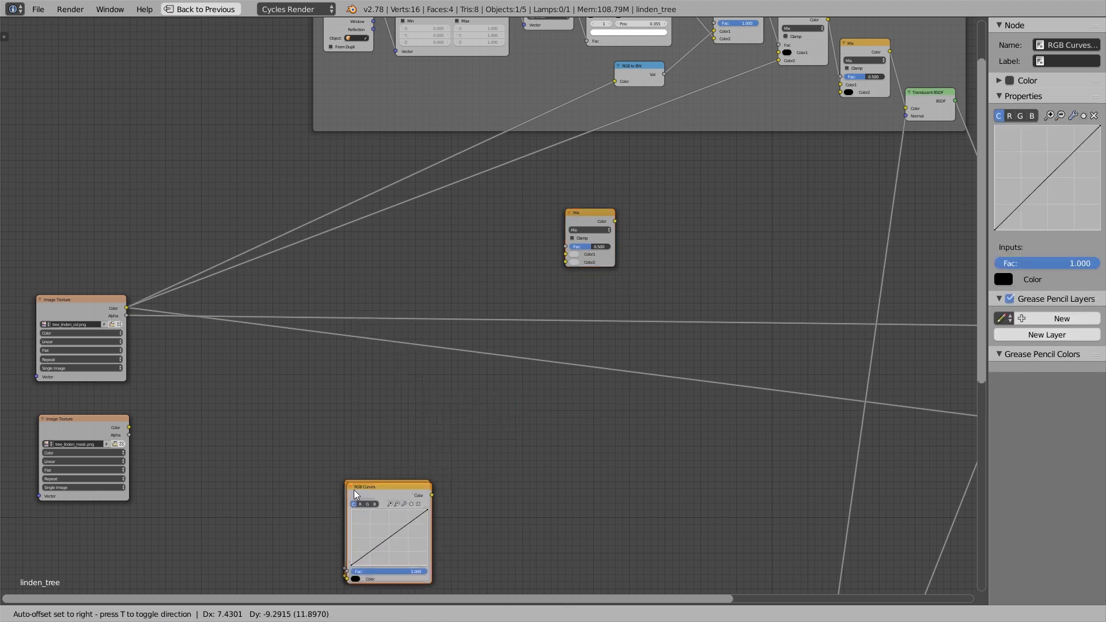
left_click(351, 377)
middle_click_drag(351, 378, 466, 294)
scroll(389, 357, "up", 3)
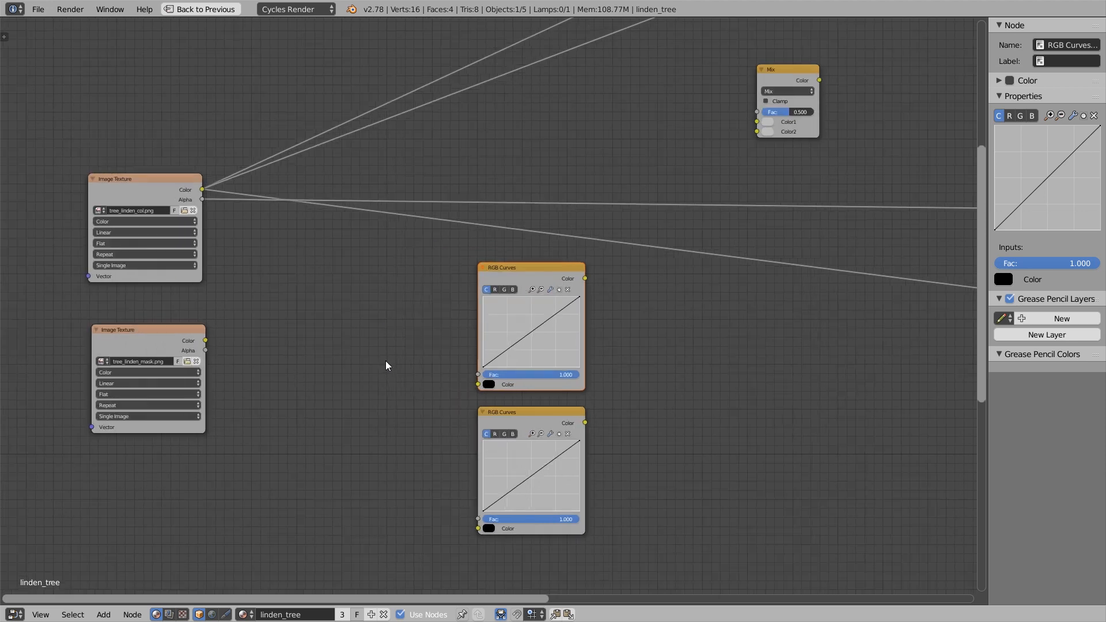
Feed the color texture's Color into both RGB Curves, connect them to the MixRGB's Color1 and Color2, and place the MixRGB beside them.
left_click_drag(205, 193, 478, 384)
left_click_drag(203, 189, 479, 530)
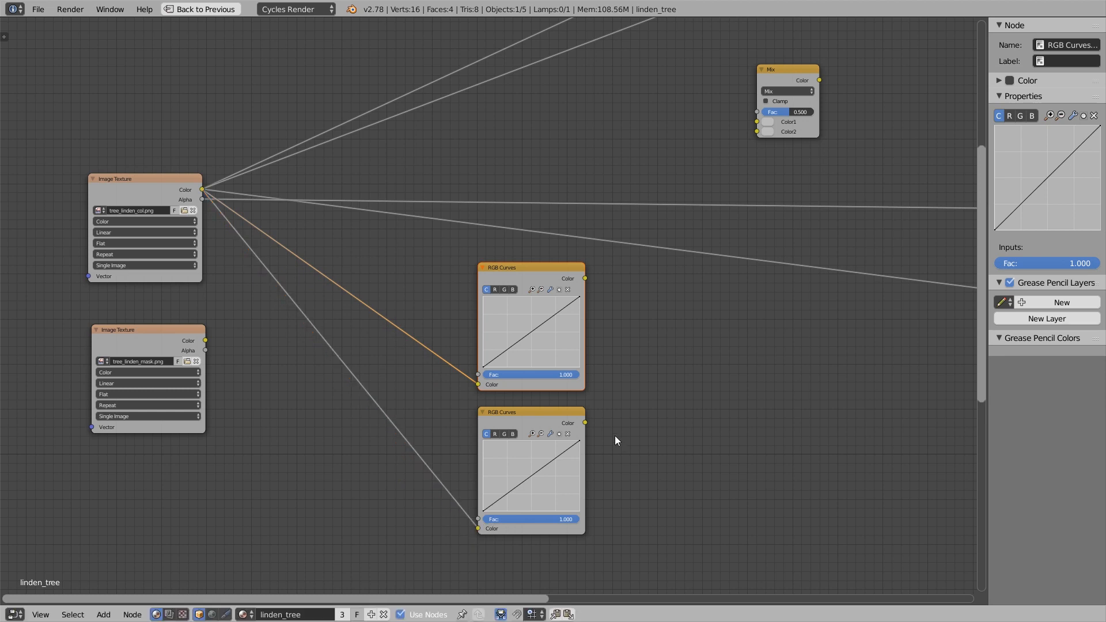
left_click_drag(585, 421, 585, 278)
left_click_drag(796, 70, 725, 328)
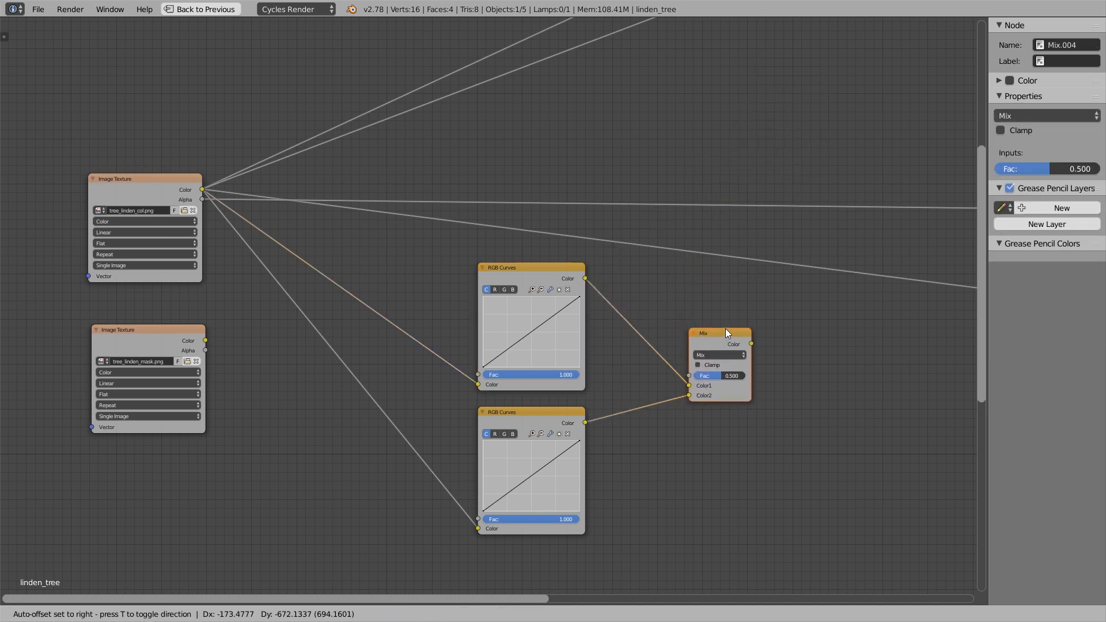
Preview the MixRGB node on the trees, and in the upper RGB Curves raise red and lower green to about X 0.58, Y 0.41.
key("shift+space")
left_click(496, 154, "ctrl+shift")
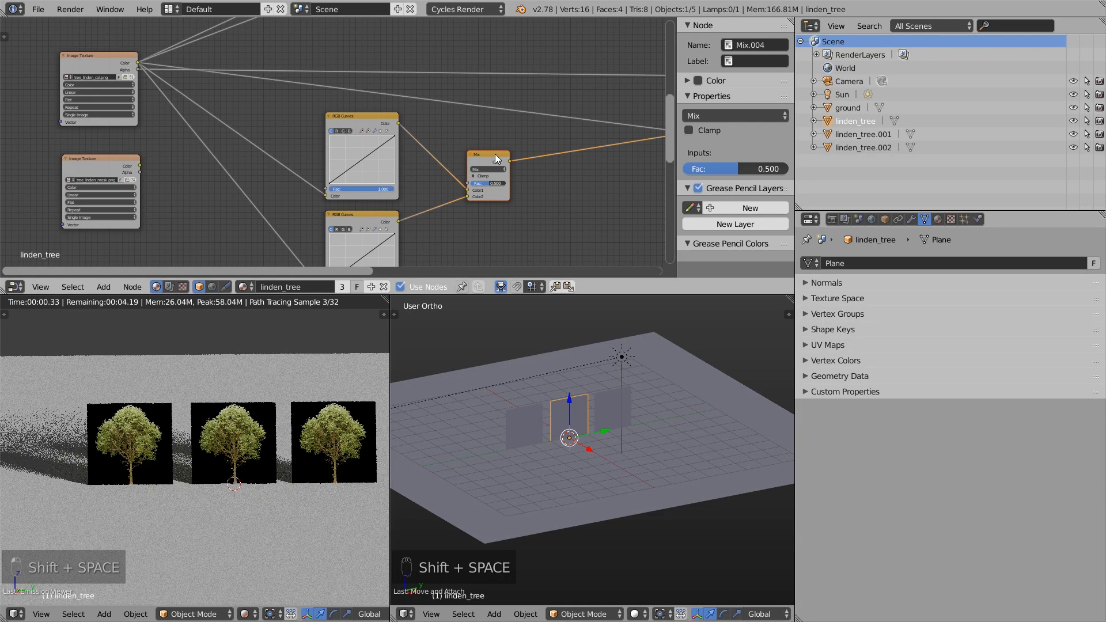
scroll(388, 158, "up", 4)
left_click(314, 106)
mouse_move(367, 162)
left_mouse_down()
mouse_move(350, 146)
mouse_move(380, 185)
mouse_move(373, 172)
left_mouse_up()
left_click(325, 106)
left_click(362, 164)
Preview the lower RGB Curves node on the trees and lower its red curve to about X 0.59, Y 0.42.
scroll(388, 181, "down", 5)
middle_click_drag(362, 221, 383, 150)
left_click(385, 152)
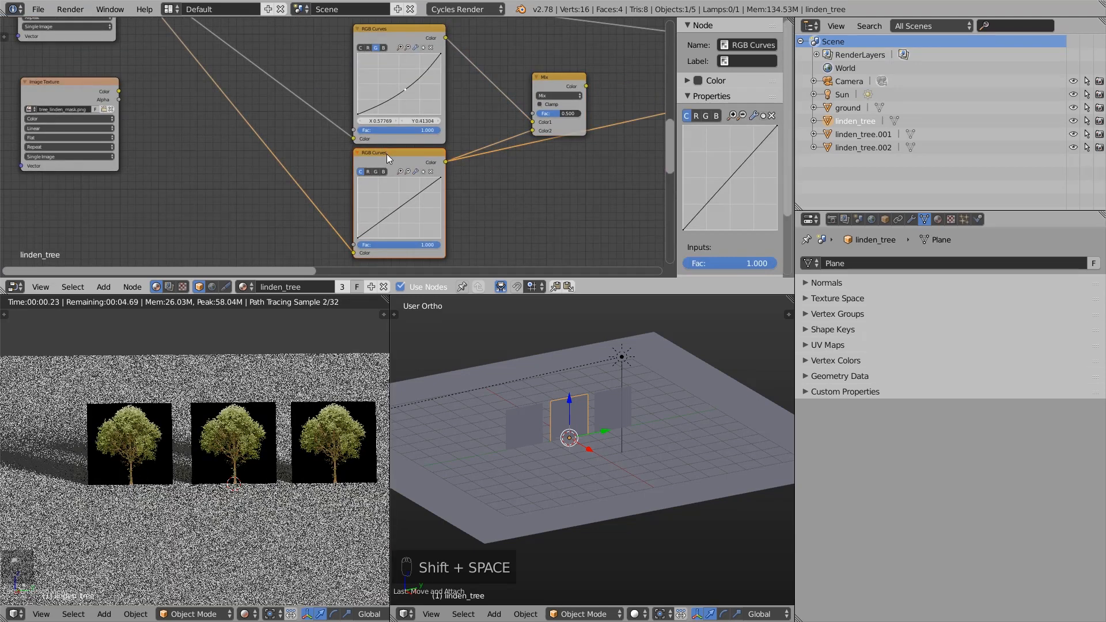
scroll(403, 196, "up", 1)
mouse_move(402, 213)
left_mouse_down()
mouse_move(393, 202)
mouse_move(407, 218)
left_mouse_up()
left_click(364, 169)
scroll(443, 167, "down", 1)
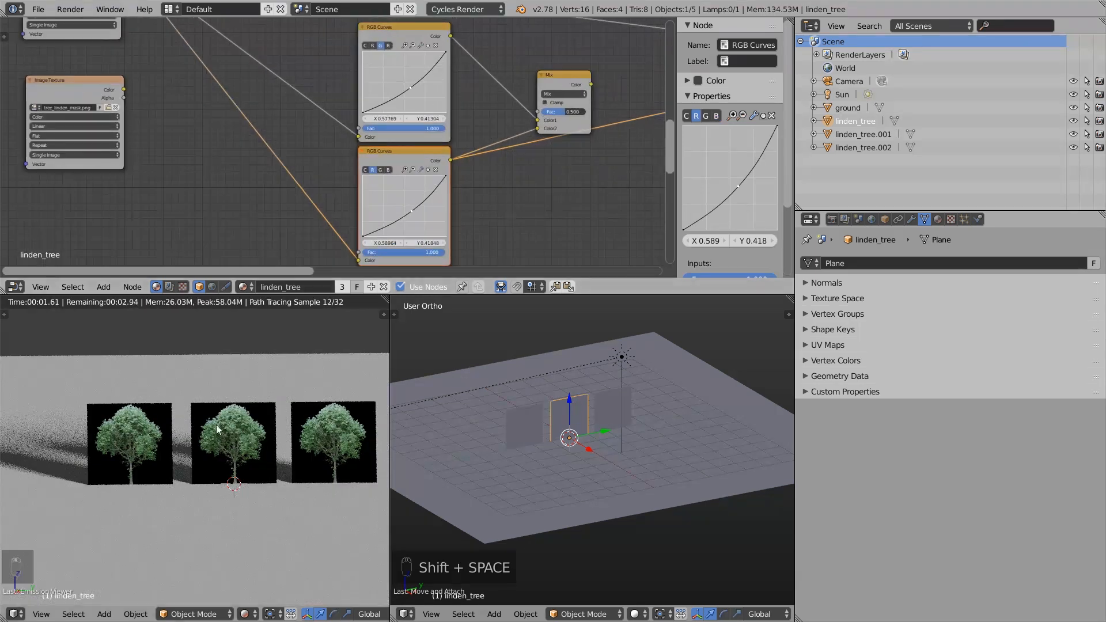
Preview the upper RGB Curves and the MixRGB in turn, and try a mix factor of 0.588.
left_click(406, 29, "ctrl+shift")
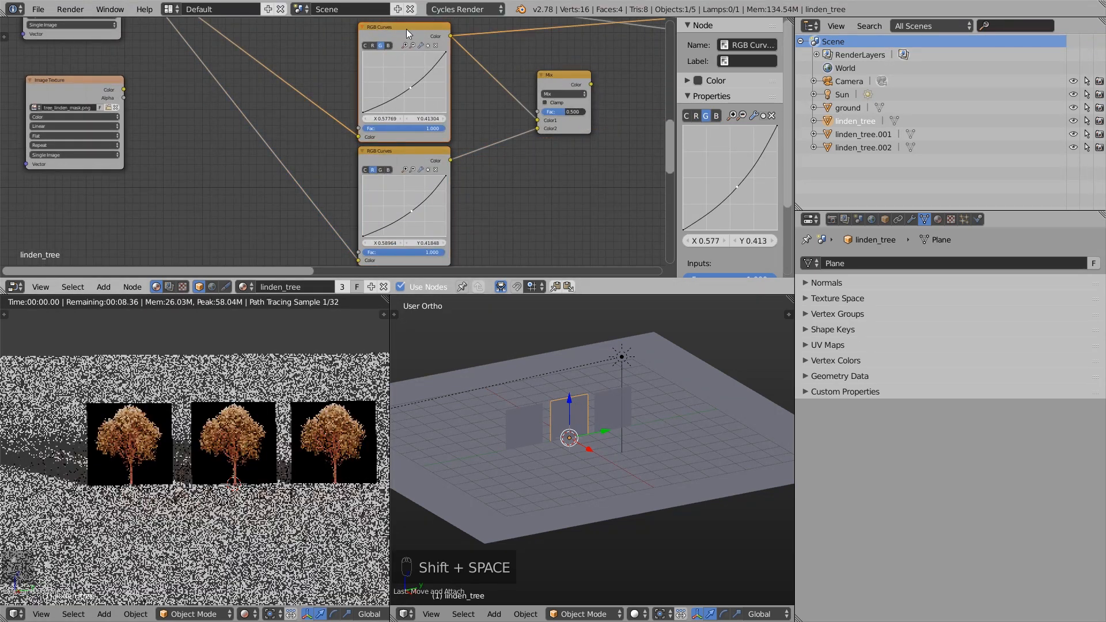
middle_click_drag(393, 157, 283, 208)
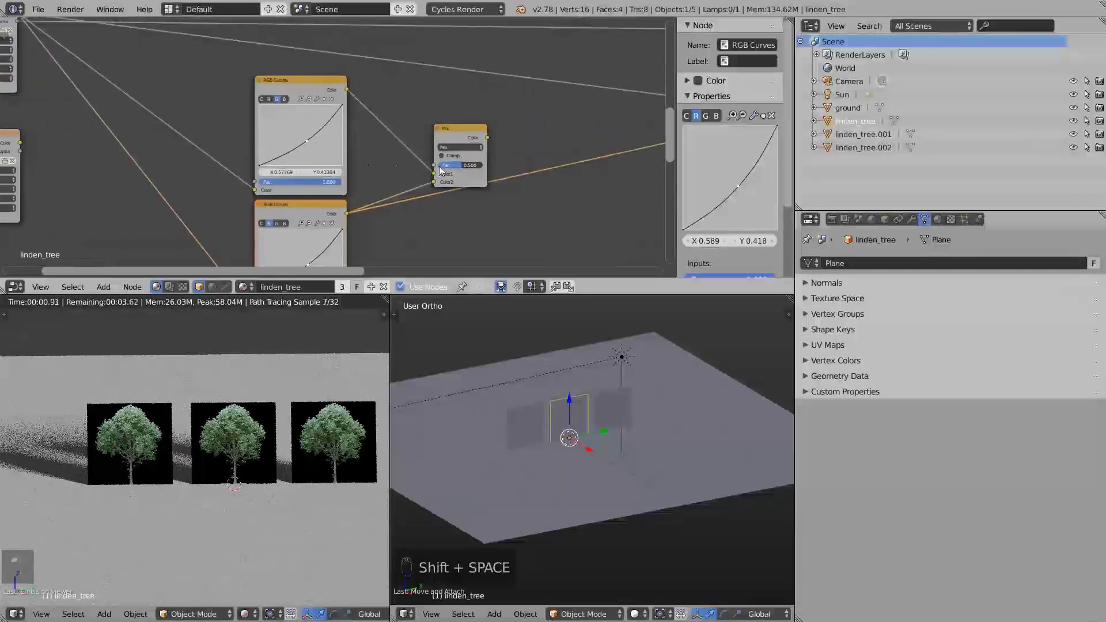
left_click(458, 128, "ctrl+shift")
scroll(455, 146, "up", 2)
mouse_move(462, 178)
left_mouse_down()
mouse_move(432, 179)
mouse_move(498, 179)
mouse_move(450, 179)
mouse_move(469, 180)
left_mouse_up()
scroll(468, 168, "down", 1)
middle_click_drag(452, 168, 562, 192)
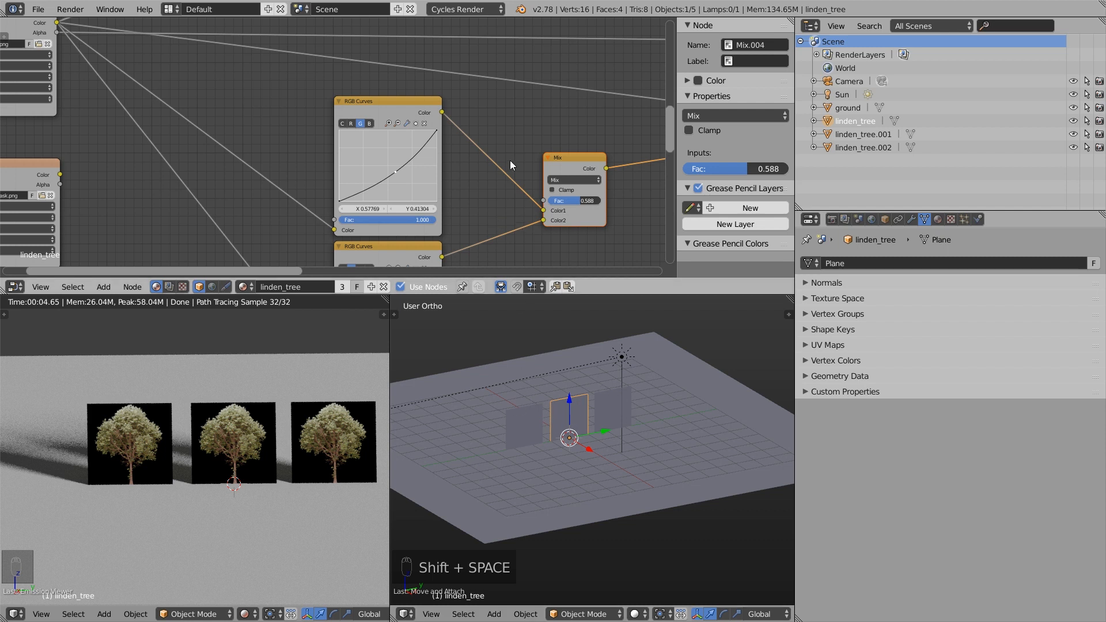
Add an Object Info node above the RGB Curves nodes.
scroll(509, 160, "down", 2)
middle_click_drag(439, 27, 434, 92)
key("shift+a")
mouse_move(435, 92)
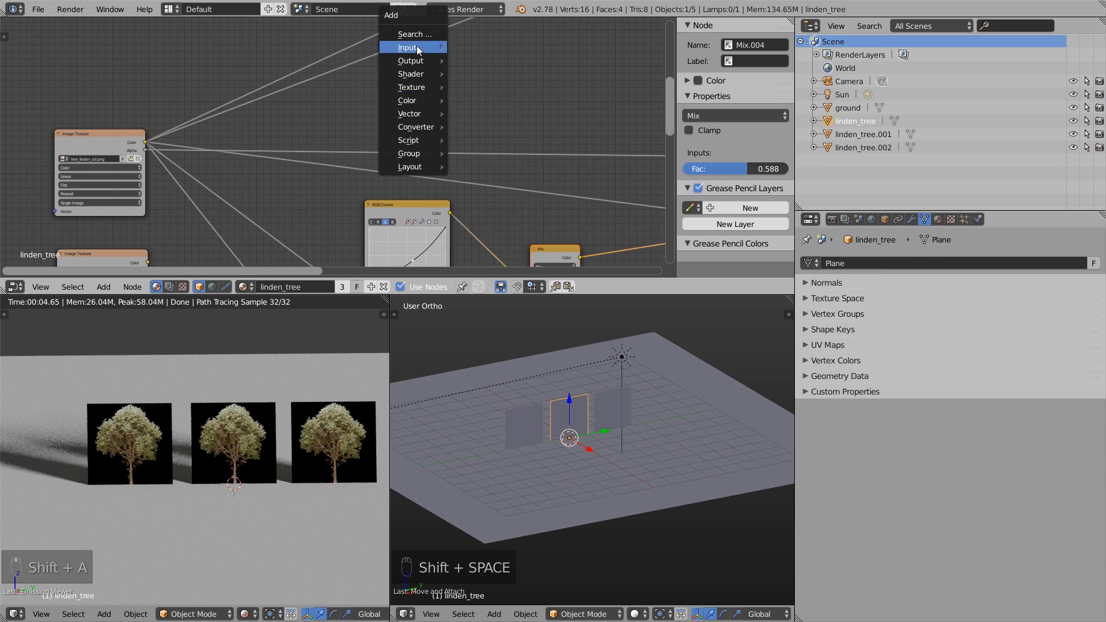
mouse_move(416, 46)
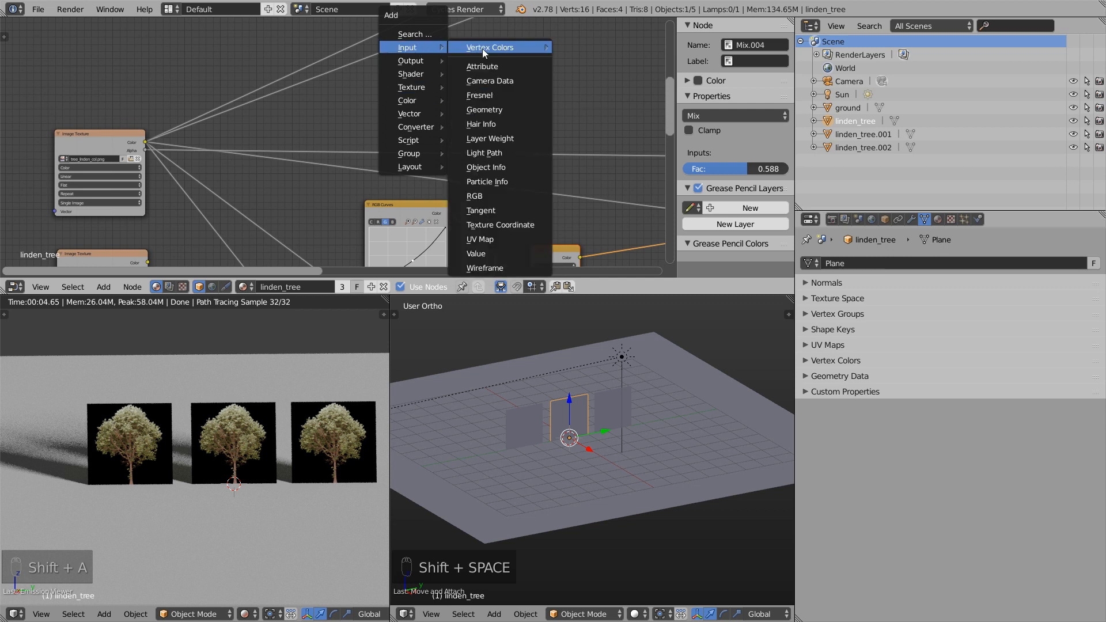
left_click(499, 167)
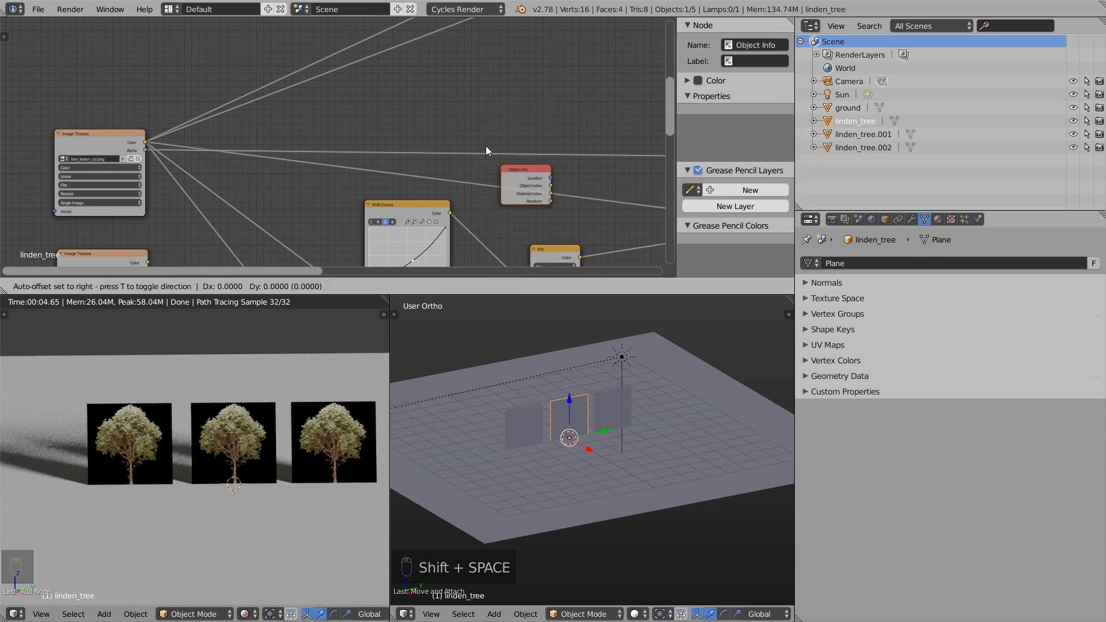
left_click(492, 145)
middle_click_drag(492, 145, 464, 112)
Connect the Object Info node's Random output to the MixRGB's Fac input.
scroll(429, 105, "up", 2)
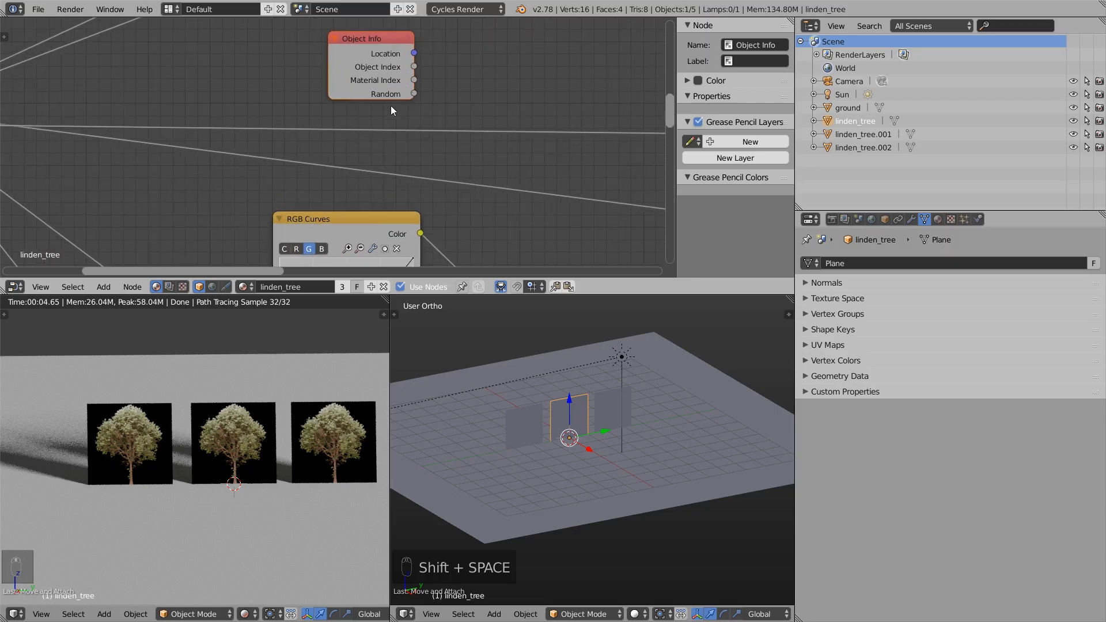
key("shift+space")
scroll(596, 242, "down", 6)
scroll(630, 297, "up", 1)
middle_click_drag(627, 288, 460, 170)
left_click_drag(440, 139, 586, 394)
key("shift+space")
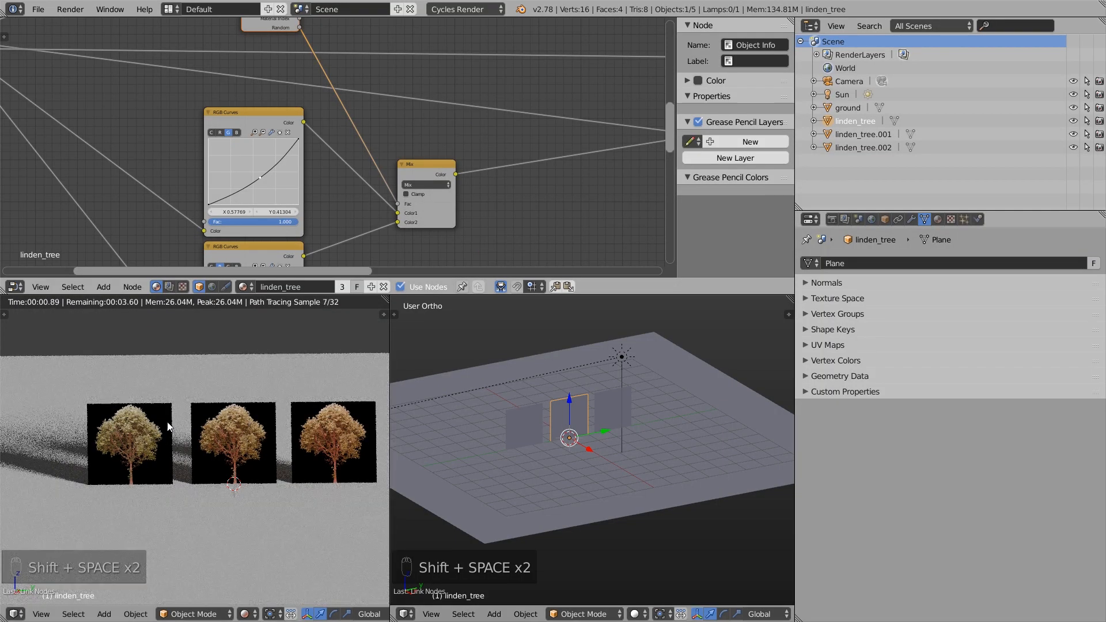
Connect the MixRGB's Color to the Diffuse BSDF, and reconnect the final Mix Shader to the material output.
scroll(354, 219, "down", 4)
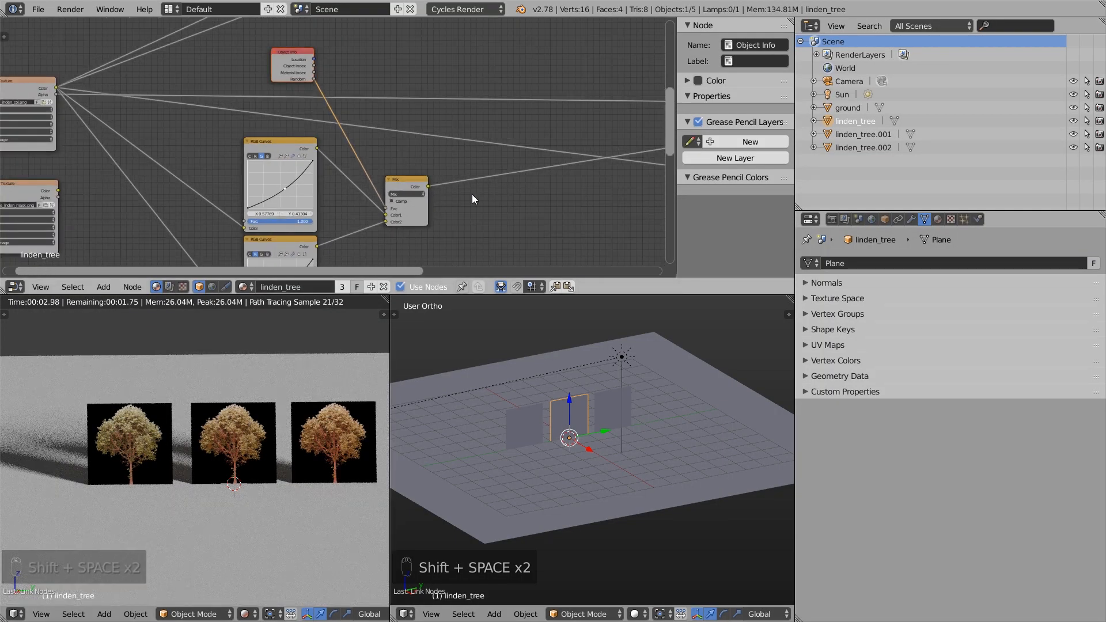
middle_click_drag(471, 195, 257, 187)
scroll(254, 187, "down", 4)
middle_click_drag(621, 107, 513, 112)
left_click(512, 115, "ctrl+shift")
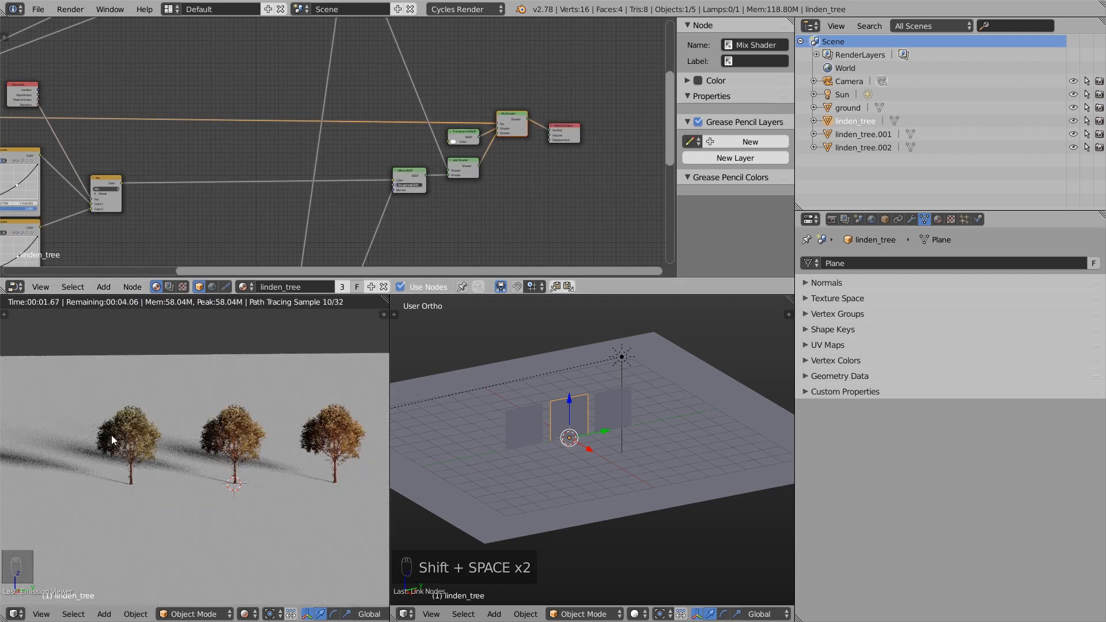
Adjust the upper RGB Curves node's red curve point to about X 0.43, Y 0.57.
middle_click_drag(185, 168, 409, 154)
scroll(257, 186, "up", 8)
scroll(229, 168, "up", 6)
left_click(177, 73)
mouse_move(218, 124)
left_mouse_down()
mouse_move(201, 107)
mouse_move(224, 125)
left_mouse_up()
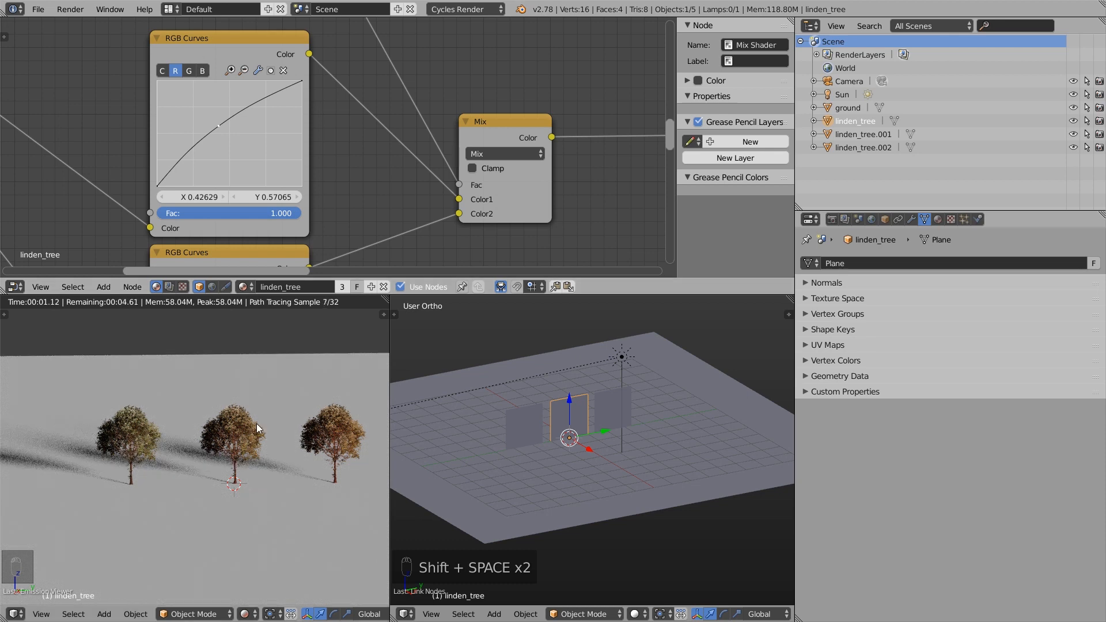
Set the lower RGB Curves' red point to about X 0.64, Y 0.33, raise its green curve, and lower the upper node's blue curve.
middle_click_drag(309, 166, 358, 81)
scroll(357, 82, "down", 2)
left_click_drag(309, 213, 314, 221)
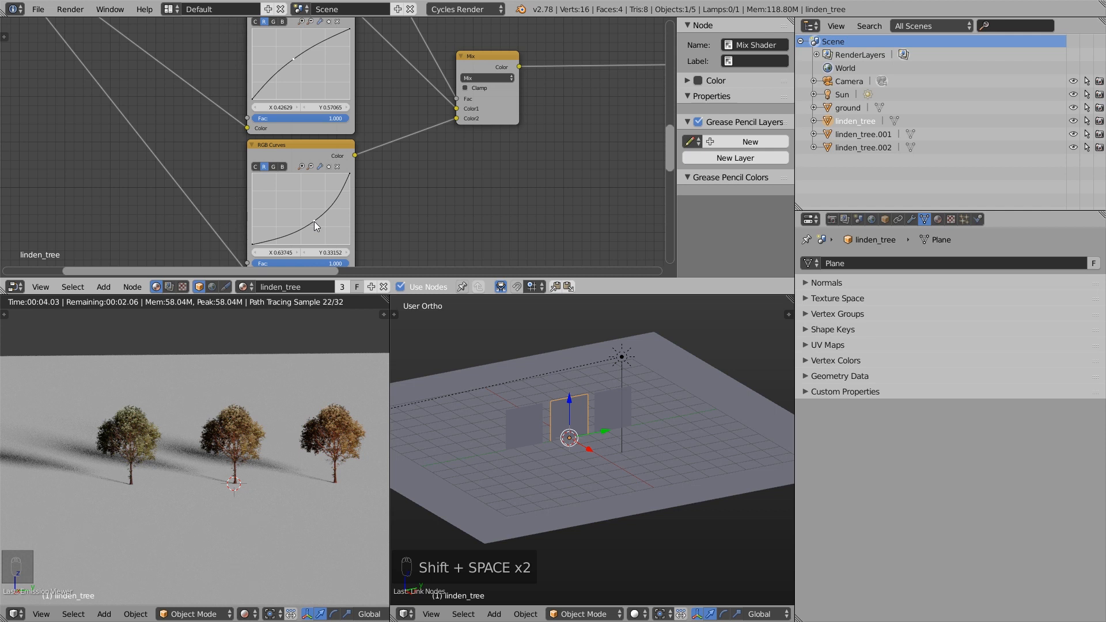
left_click_drag(314, 222, 293, 194)
left_click(272, 167)
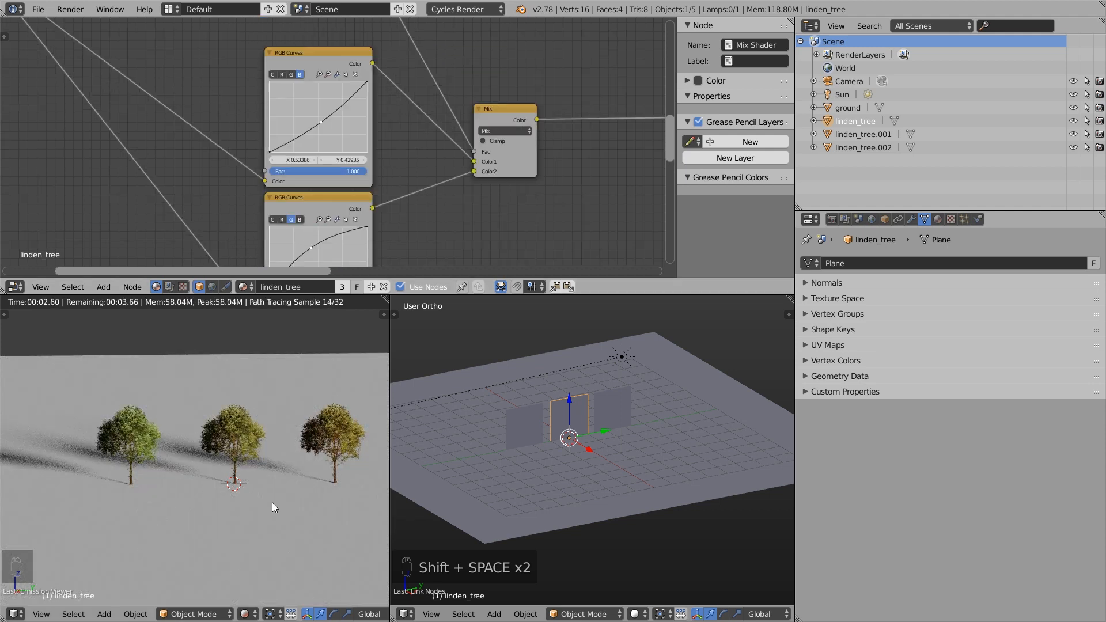
Try a strong red boost of about X 0.25, Y 0.82 in the upper RGB Curves, and reduce it to about X 0.41, Y 0.63.
scroll(271, 502, "up", 6)
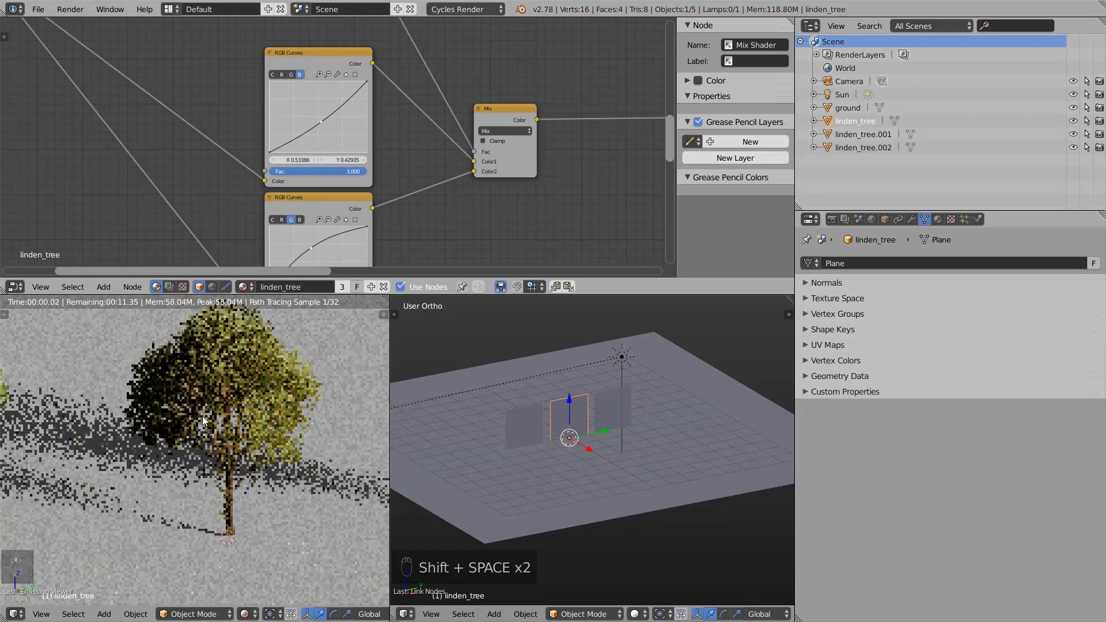
left_click(281, 74)
left_click_drag(309, 112, 293, 94)
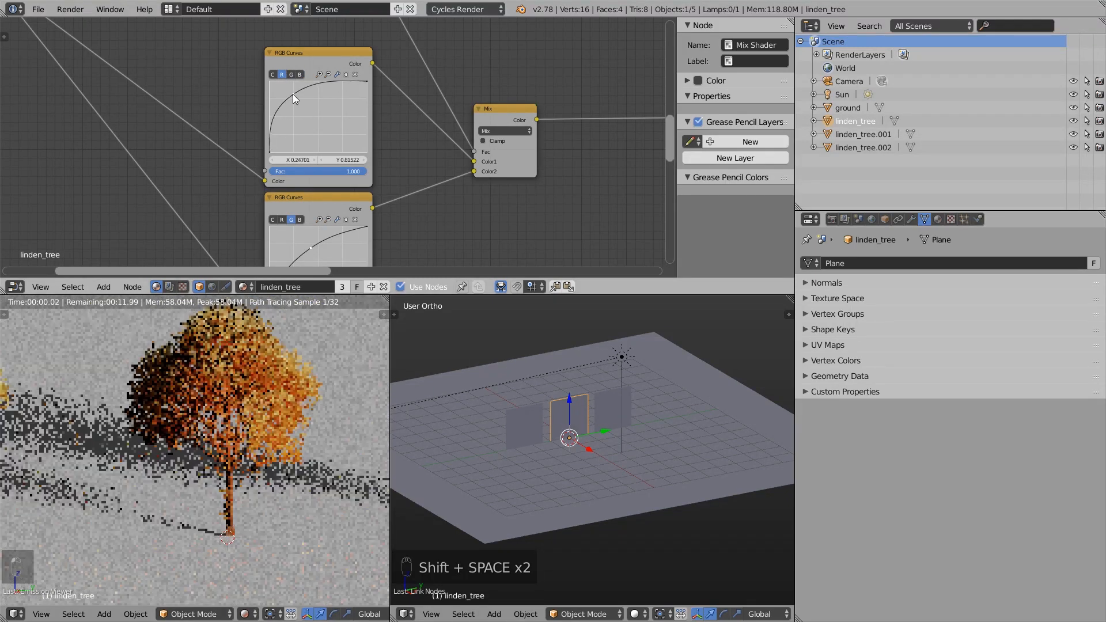
scroll(233, 512, "up", 4)
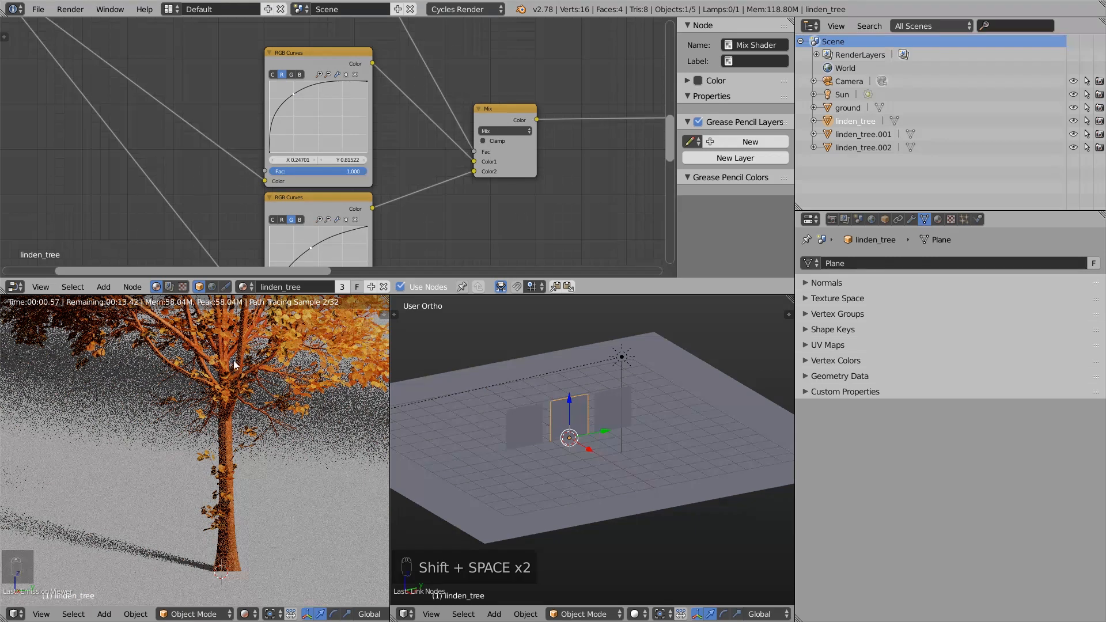
middle_click_drag(229, 368, 236, 425, "shift")
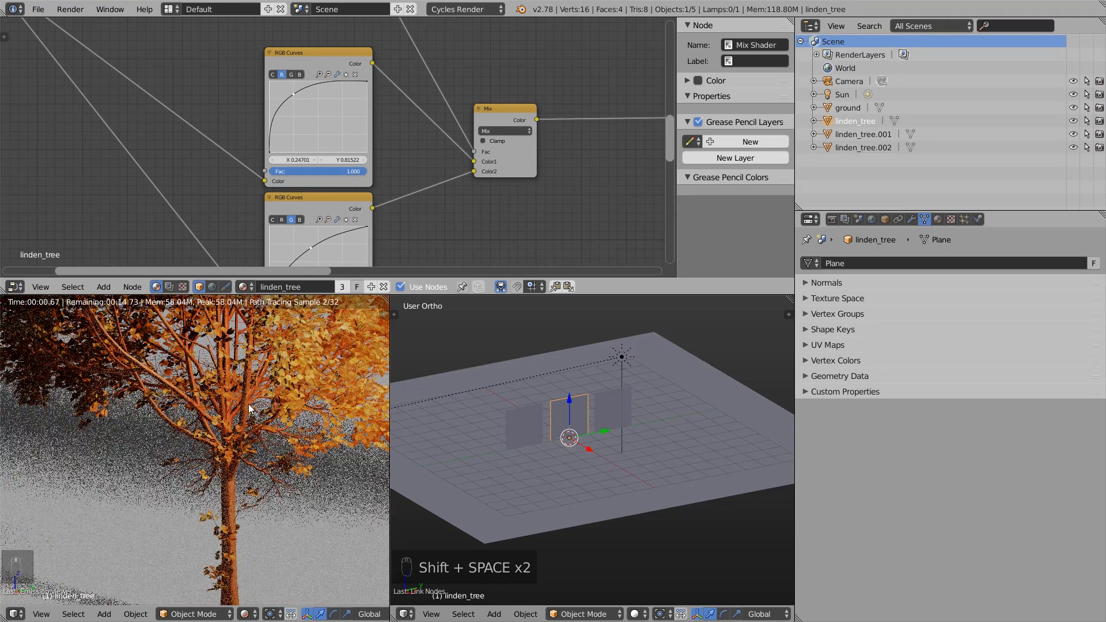
left_click_drag(299, 99, 309, 109)
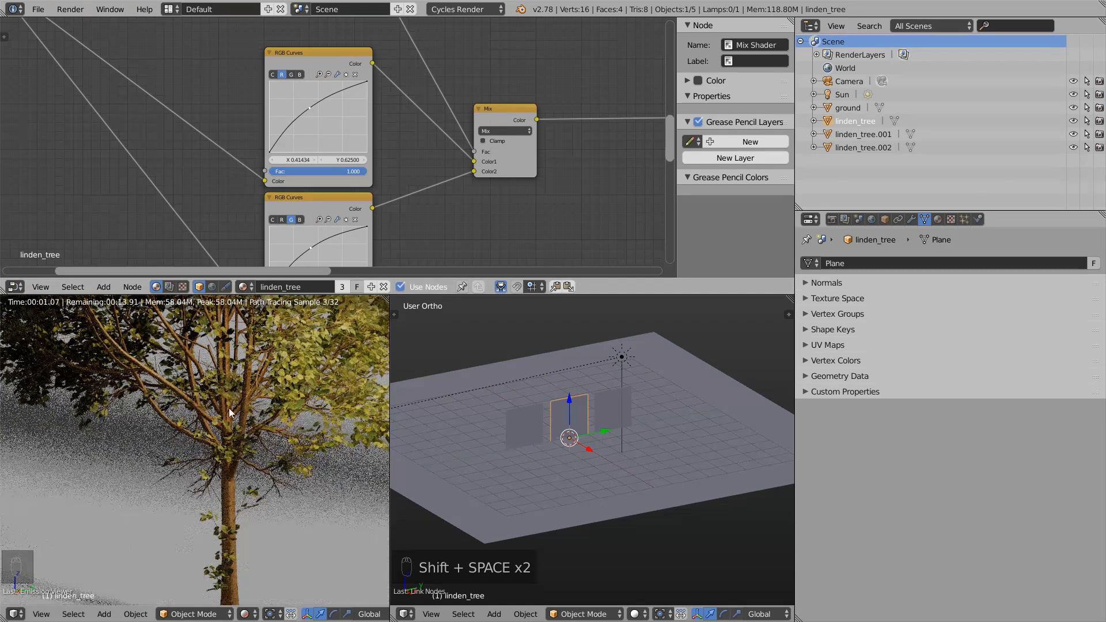
Preview the tree_linden_mask.png texture on the tree plane to examine which areas it covers.
scroll(368, 143, "down", 2)
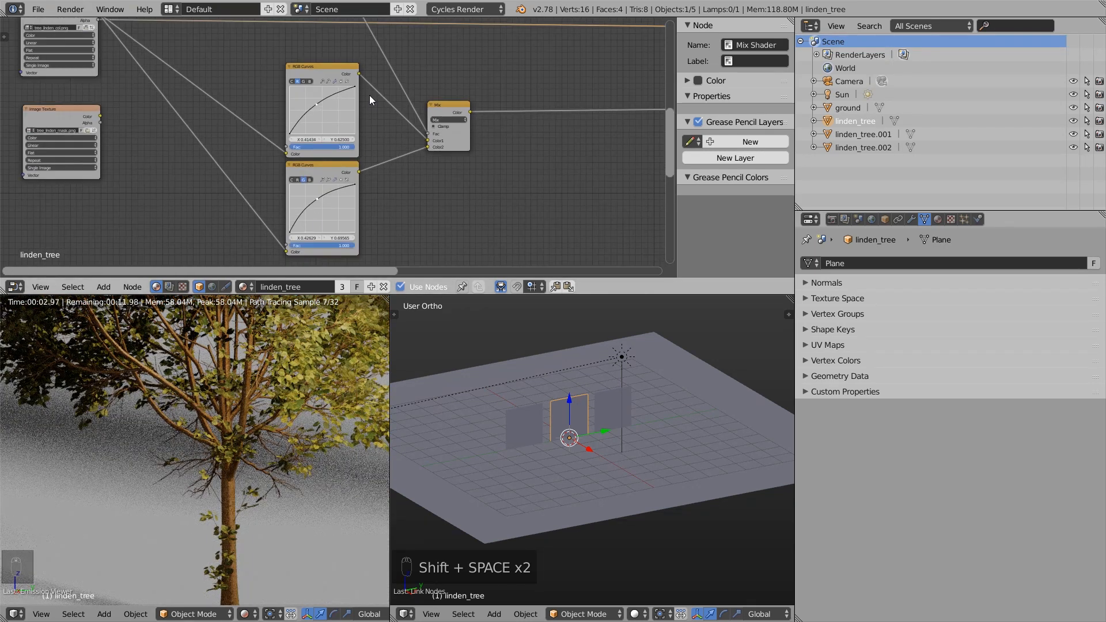
scroll(368, 95, "down", 4)
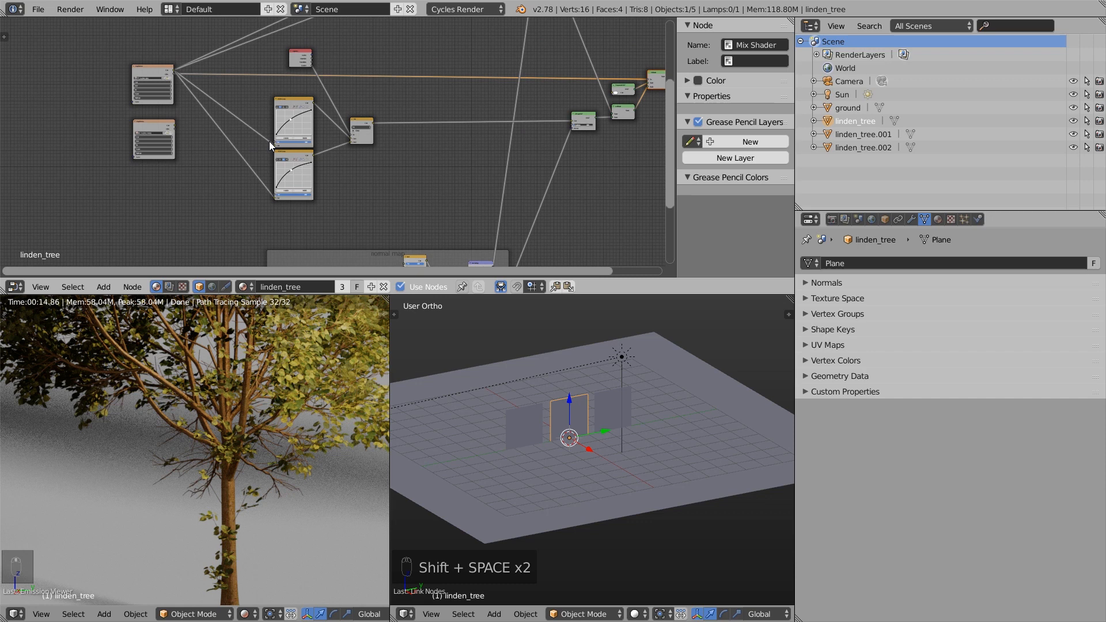
scroll(153, 132, "up", 3)
left_click(157, 127, "ctrl+shift")
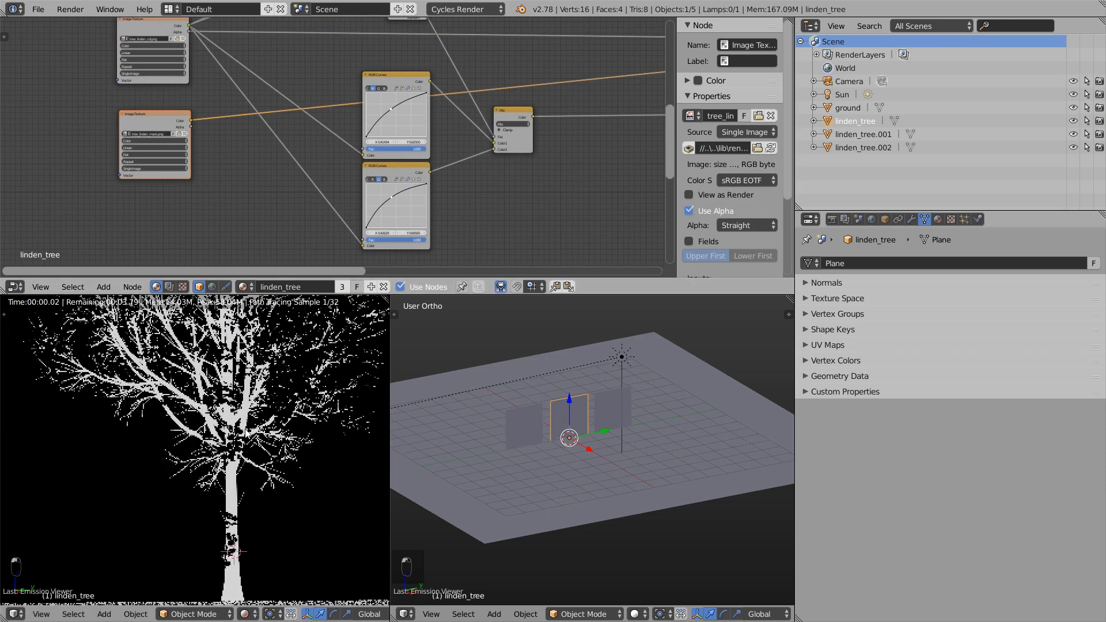
scroll(245, 433, "down", 3)
middle_click_drag(157, 167, 179, 175)
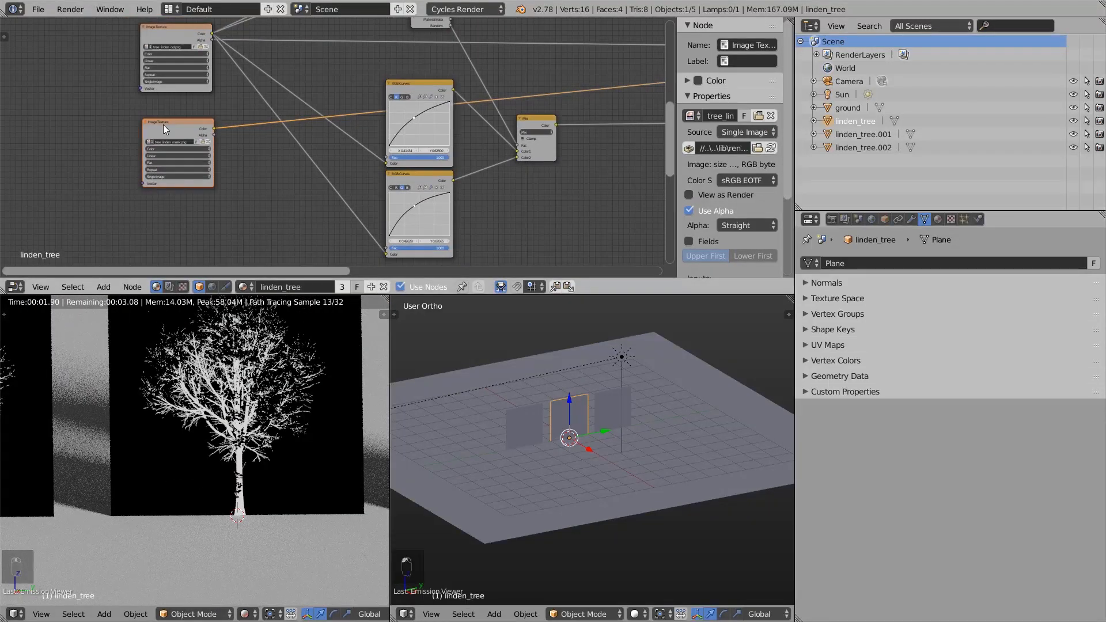
Duplicate the color Mix node and insert the copy into the link directly after the original.
middle_click_drag(338, 166, 208, 175)
key("shift+a")
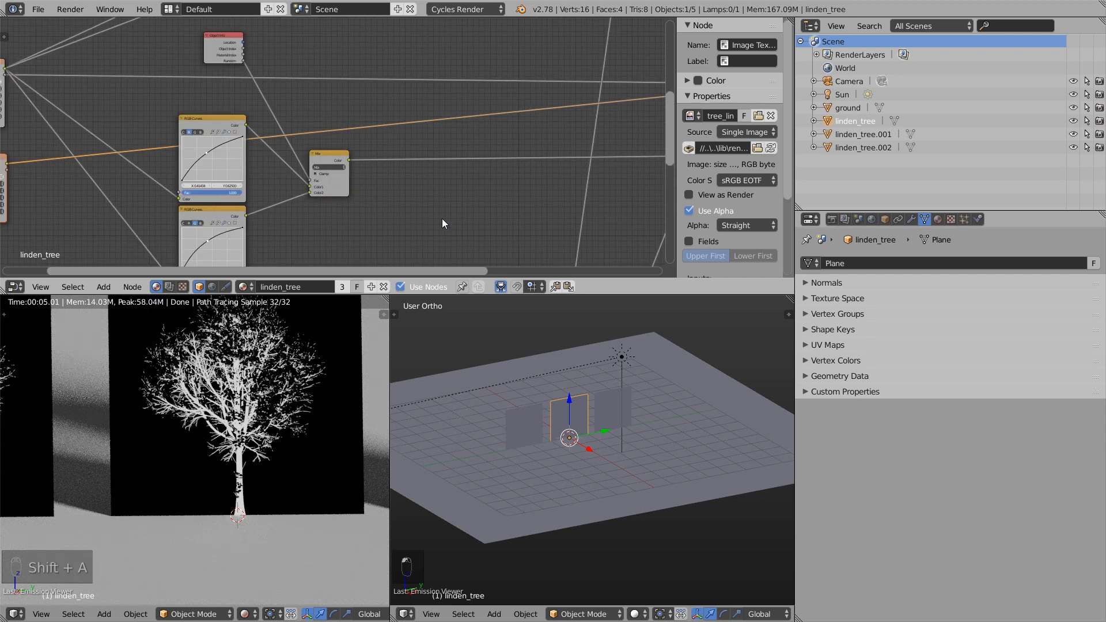
left_click(331, 151)
key("shift+d")
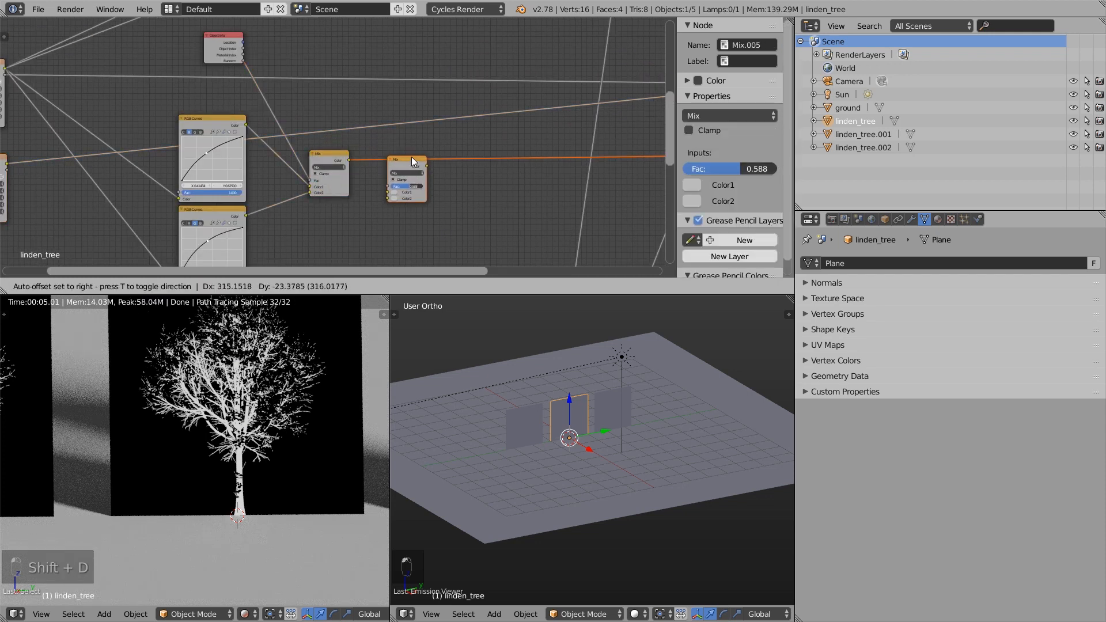
left_click(416, 147)
middle_click_drag(327, 178, 452, 147)
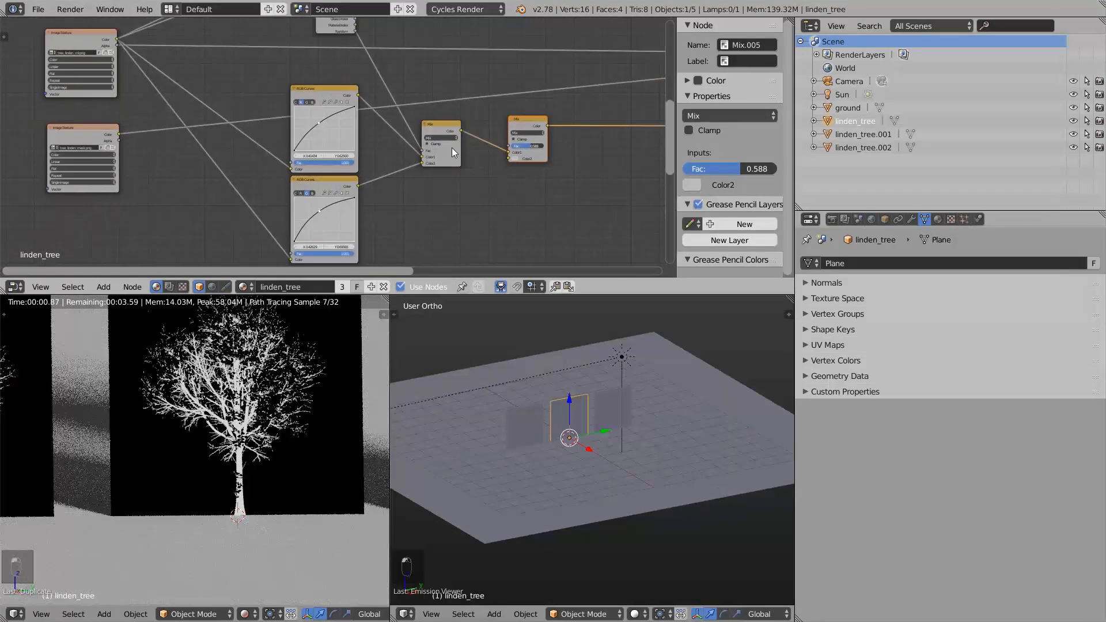
Link the tree_linden_mask.png texture's color to the new Mix node's Fac, and preview the mix on the tree.
scroll(451, 147, "up", 1)
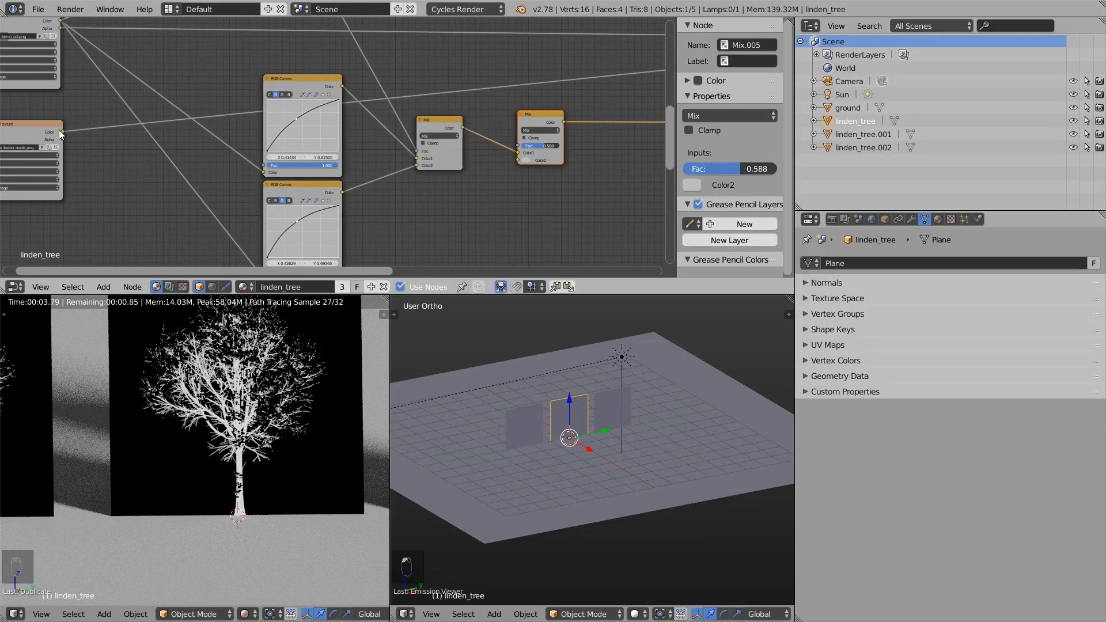
left_click(61, 131)
left_click_drag(61, 132, 517, 144)
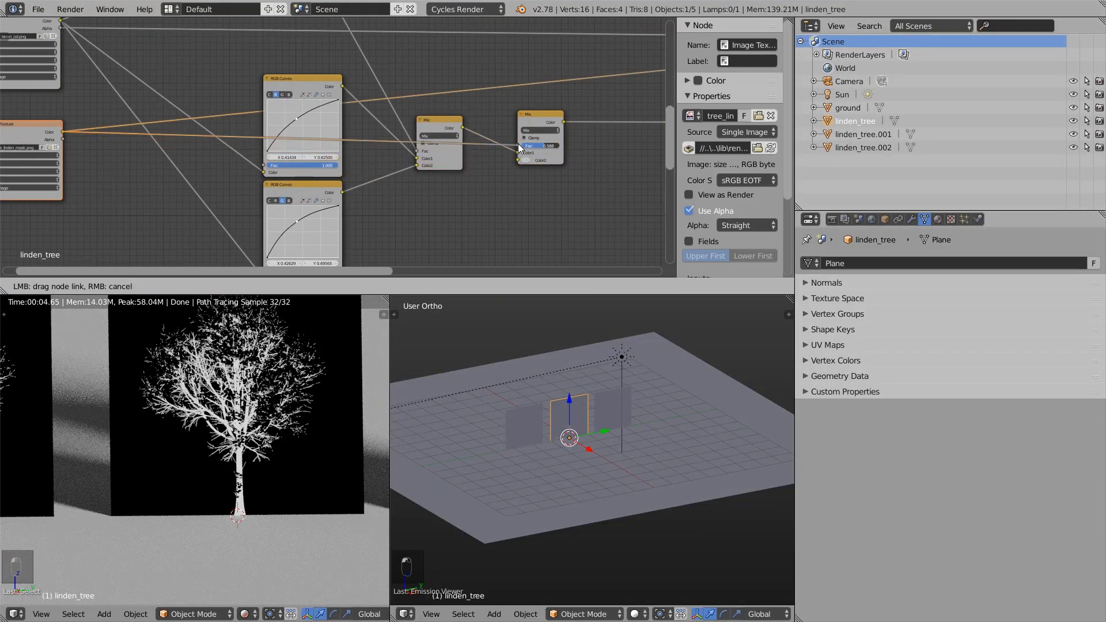
left_click(536, 113)
scroll(260, 399, "up", 1)
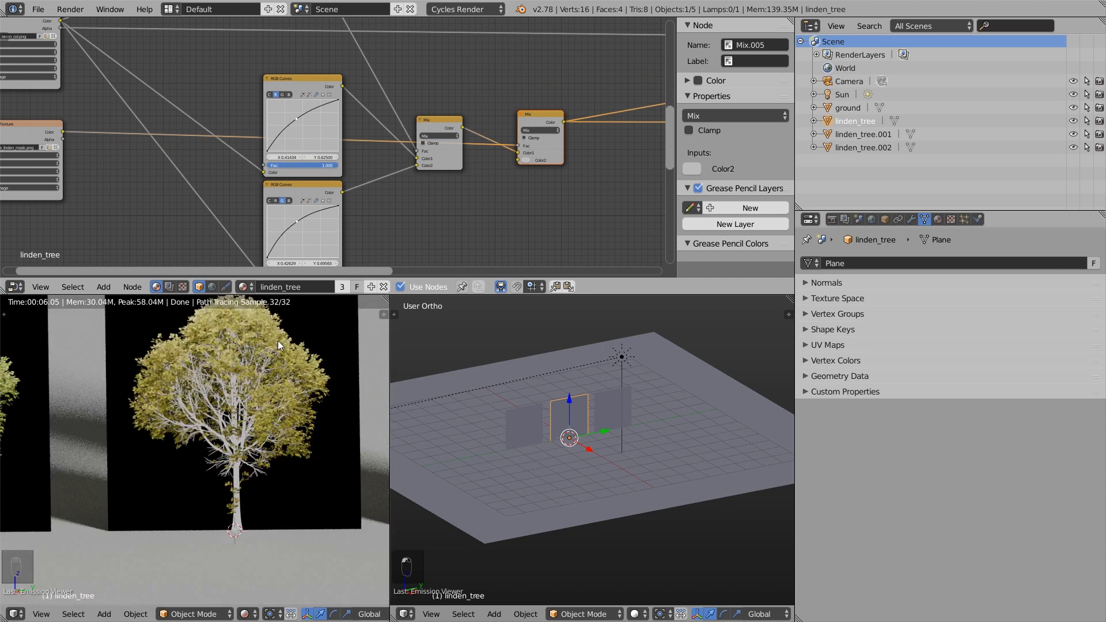
scroll(242, 369, "up", 5)
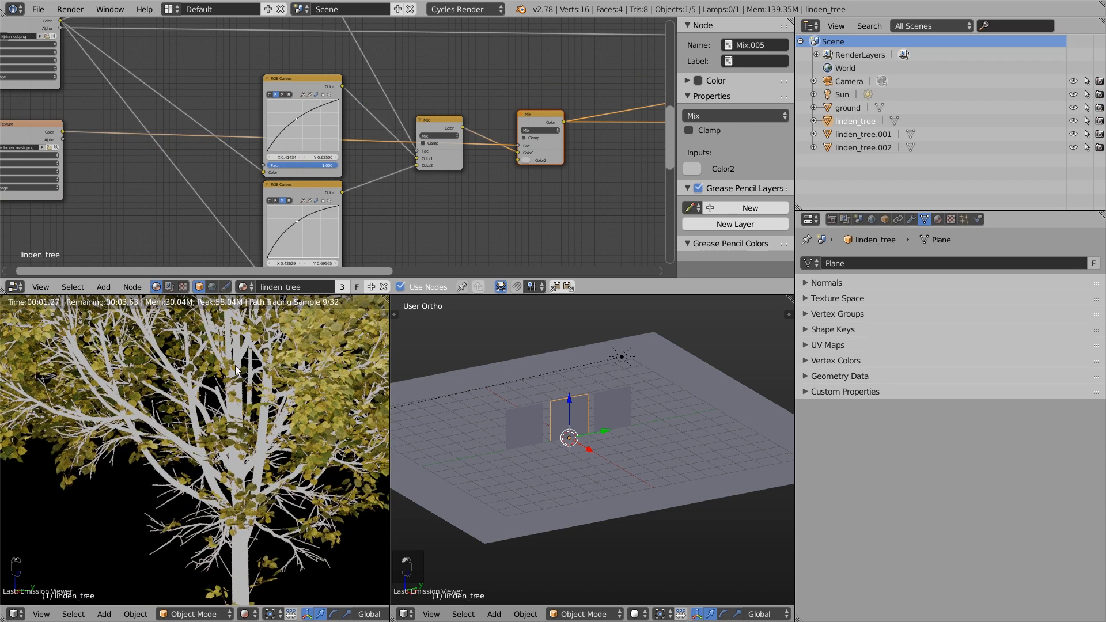
scroll(455, 154, "down", 3)
Connect the unmodified linden color texture to the second Mix node's Color2 input so the trunk keeps its original color.
middle_click_drag(471, 119, 446, 143)
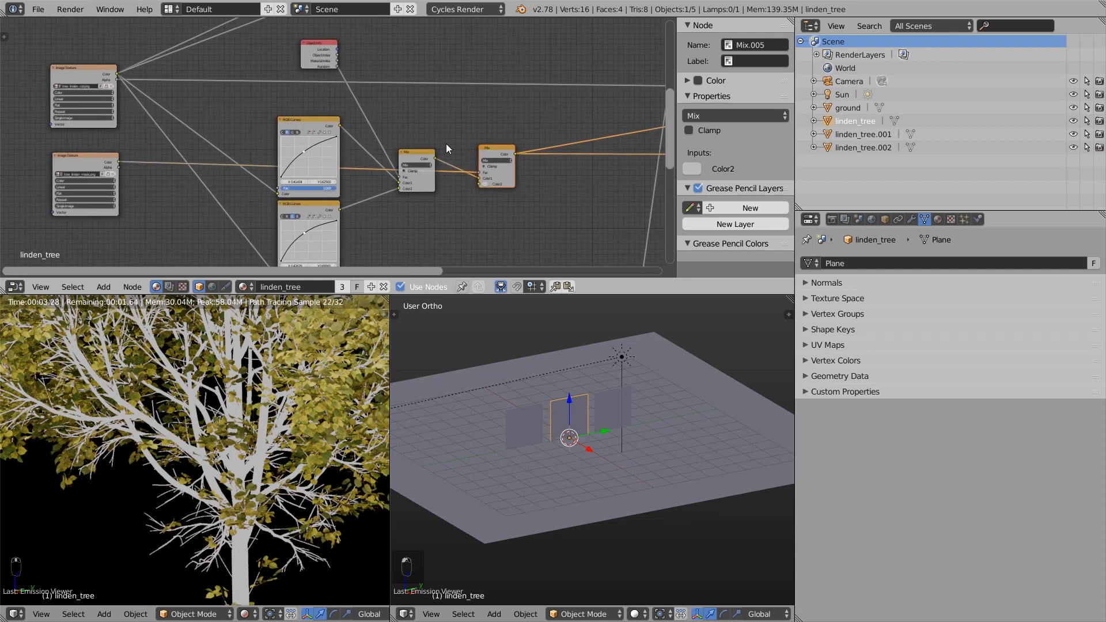
scroll(467, 178, "up", 1)
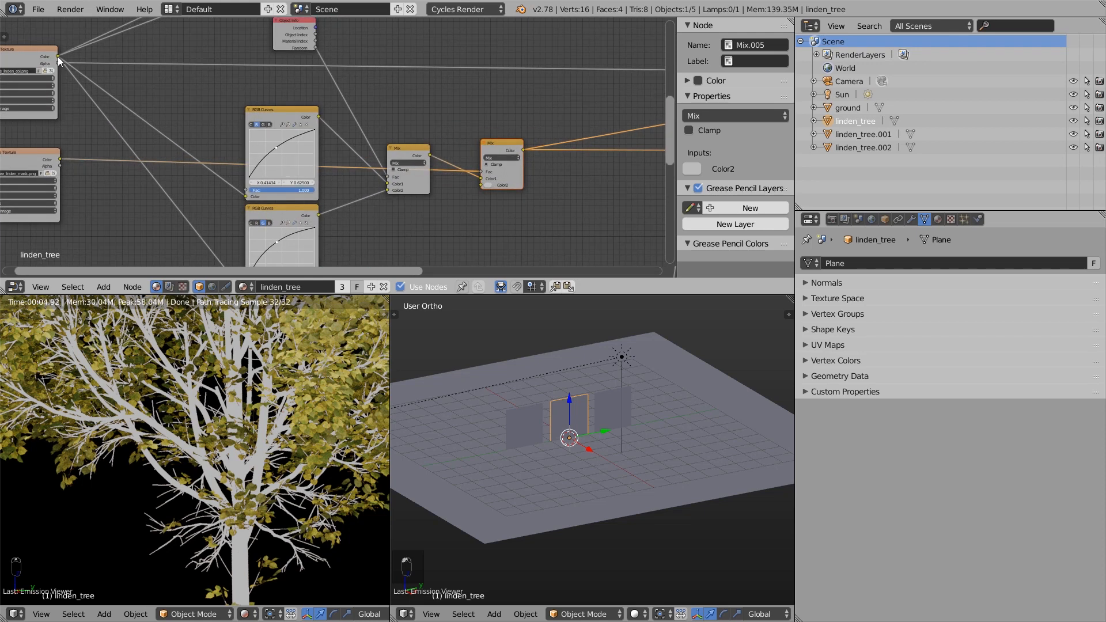
left_click_drag(58, 57, 67, 53)
left_click_drag(147, 58, 482, 185)
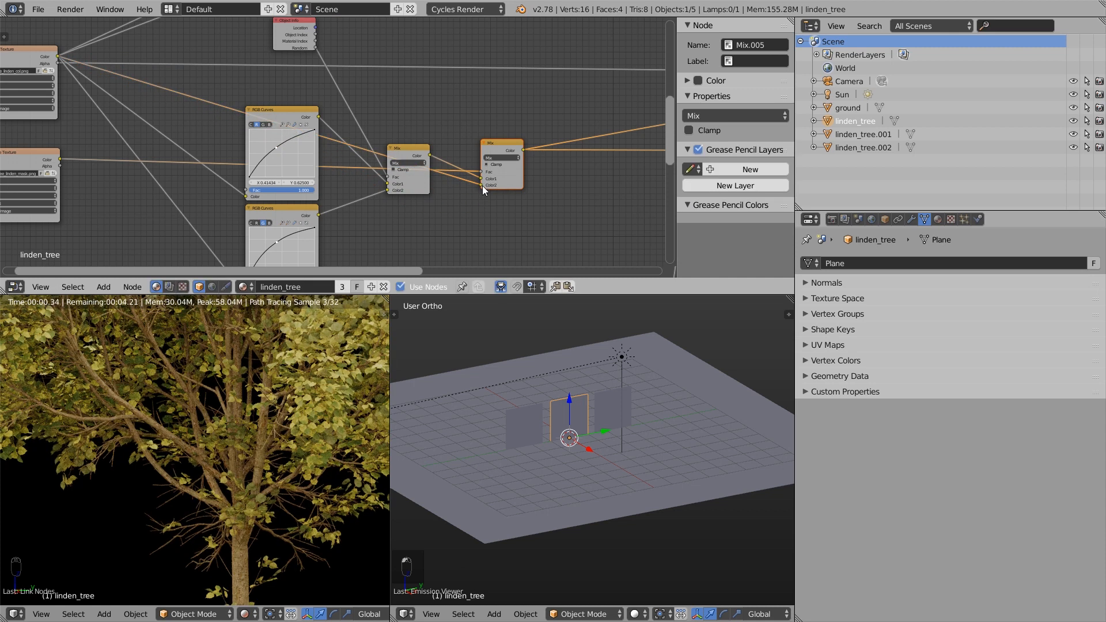
scroll(191, 413, "down", 3)
middle_click_drag(191, 413, 354, 436)
scroll(291, 172, "up", 3)
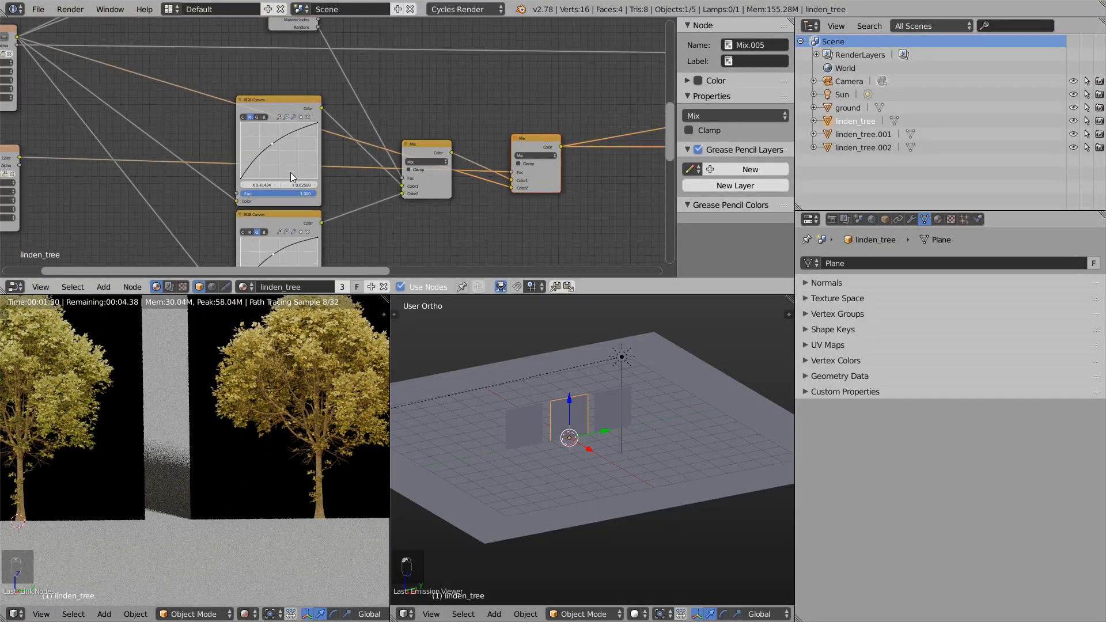
Try a strong red boost of about X 0.24, Y 0.85 in the upper RGB Curves, and reduce it to about X 0.38, Y 0.56.
left_click_drag(263, 132, 246, 115)
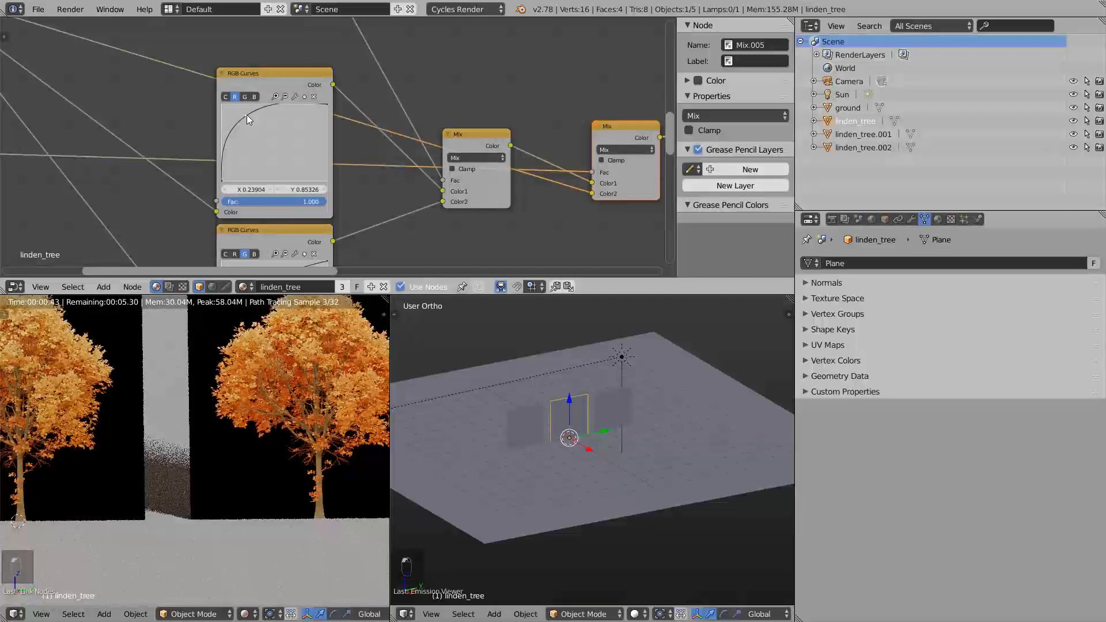
middle_click_drag(273, 396, 83, 414)
scroll(167, 420, "down", 4)
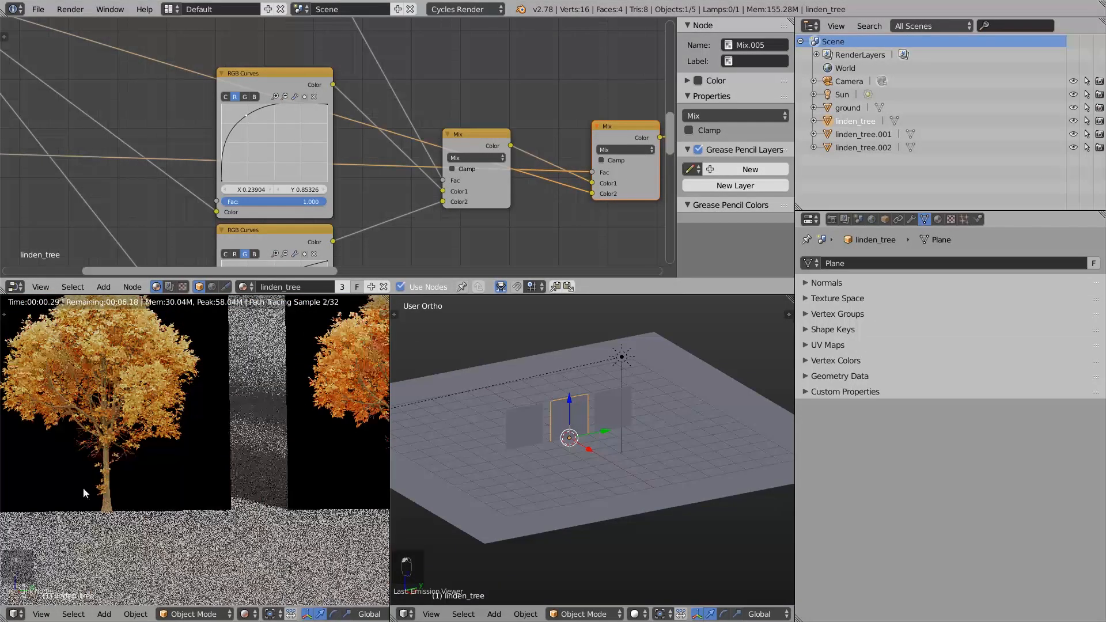
scroll(476, 130, "down", 3)
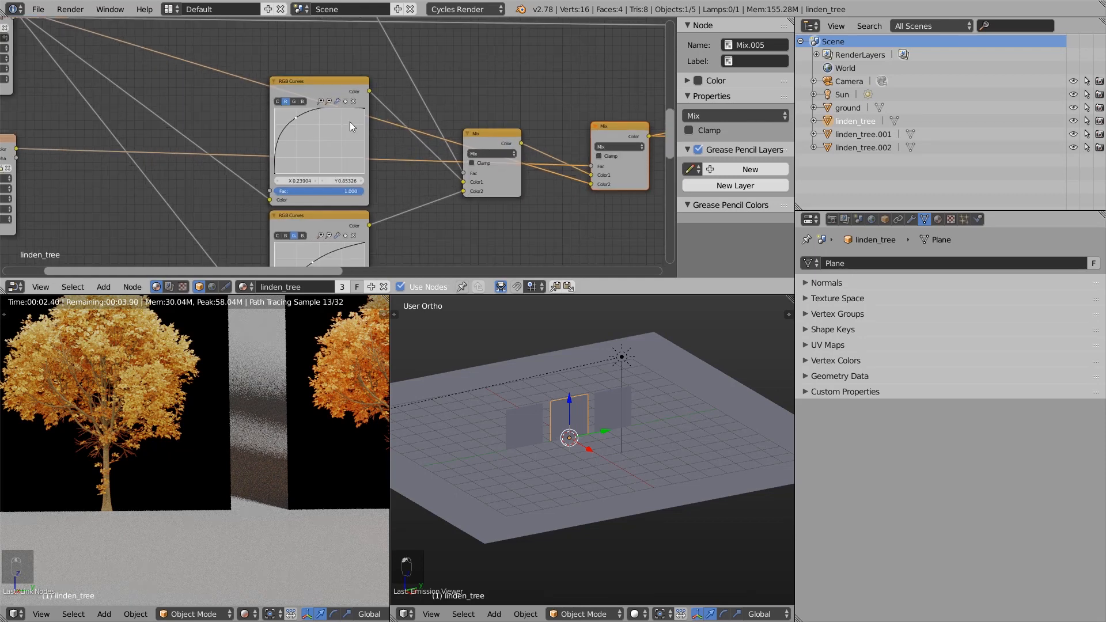
scroll(340, 122, "up", 3)
left_click_drag(283, 116, 296, 137)
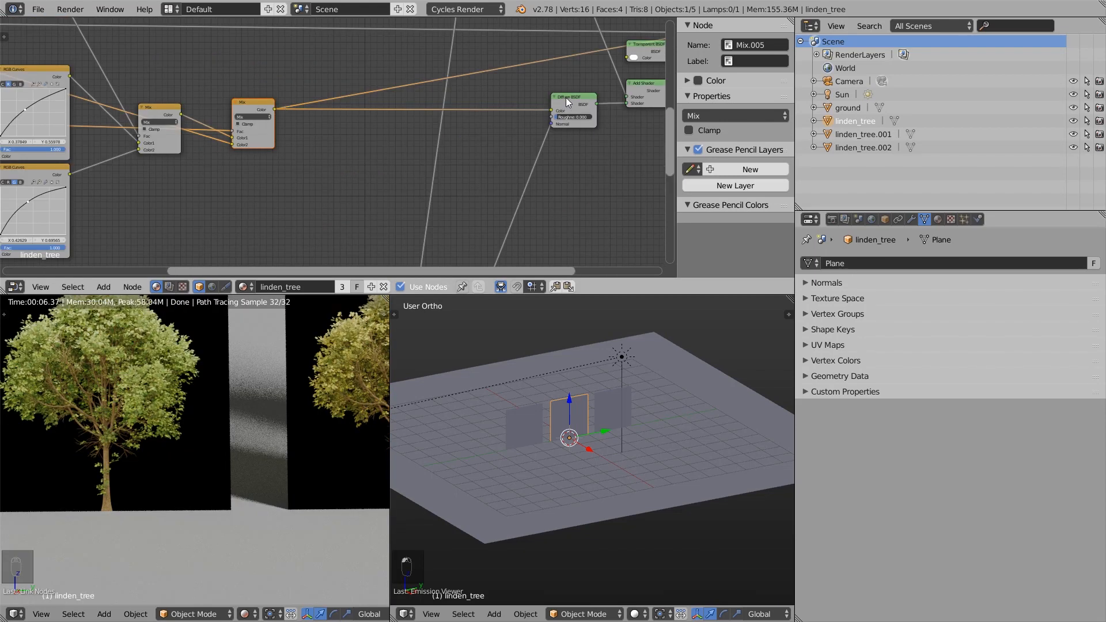
Link the second Mix node's color output to the RGB to BW node and the first Mix node's Color2 in the translucent frame.
key("shift+space")
scroll(534, 167, "down", 5)
middle_click_drag(439, 109, 467, 269)
scroll(467, 269, "down", 2)
scroll(491, 213, "up", 2)
middle_click_drag(476, 213, 545, 257)
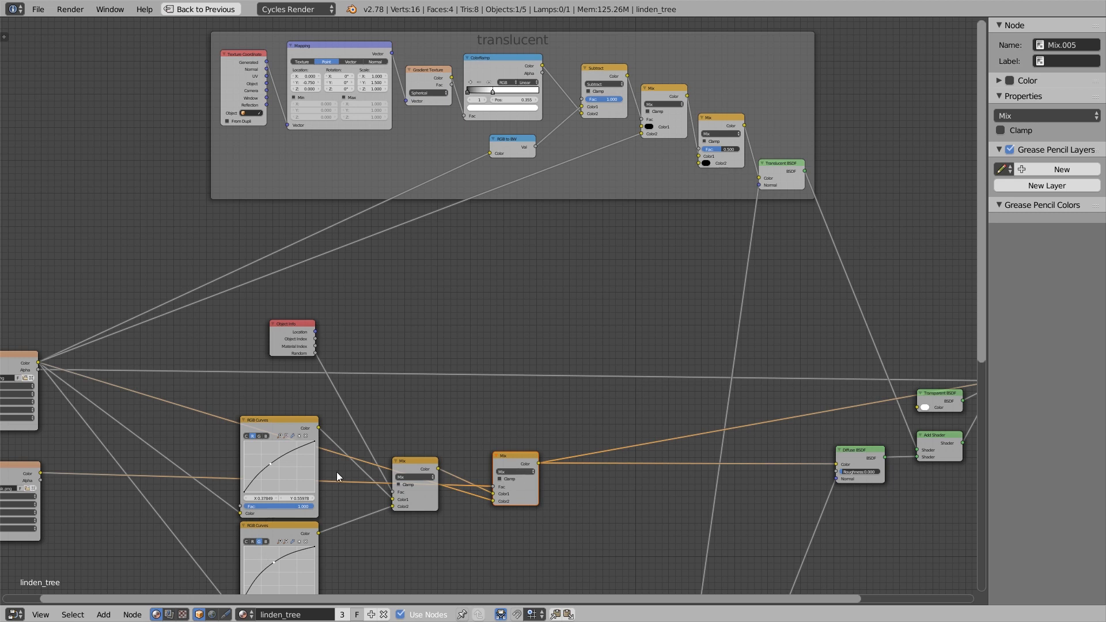
middle_click_drag(379, 453, 456, 437)
left_click_drag(616, 447, 568, 137)
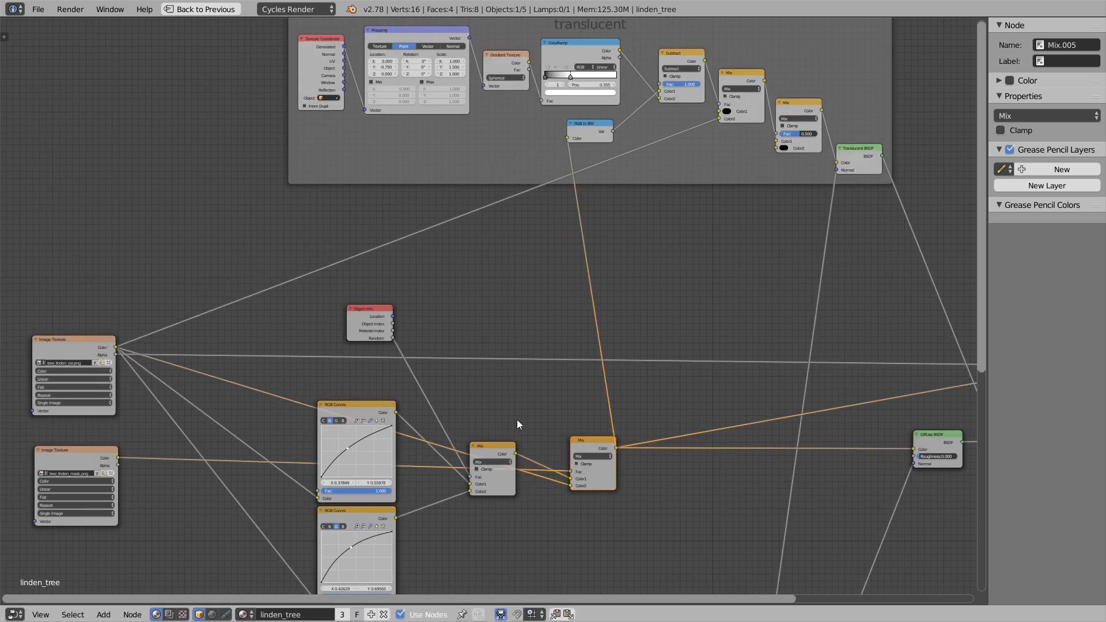
left_click_drag(616, 446, 722, 119)
left_click(694, 169)
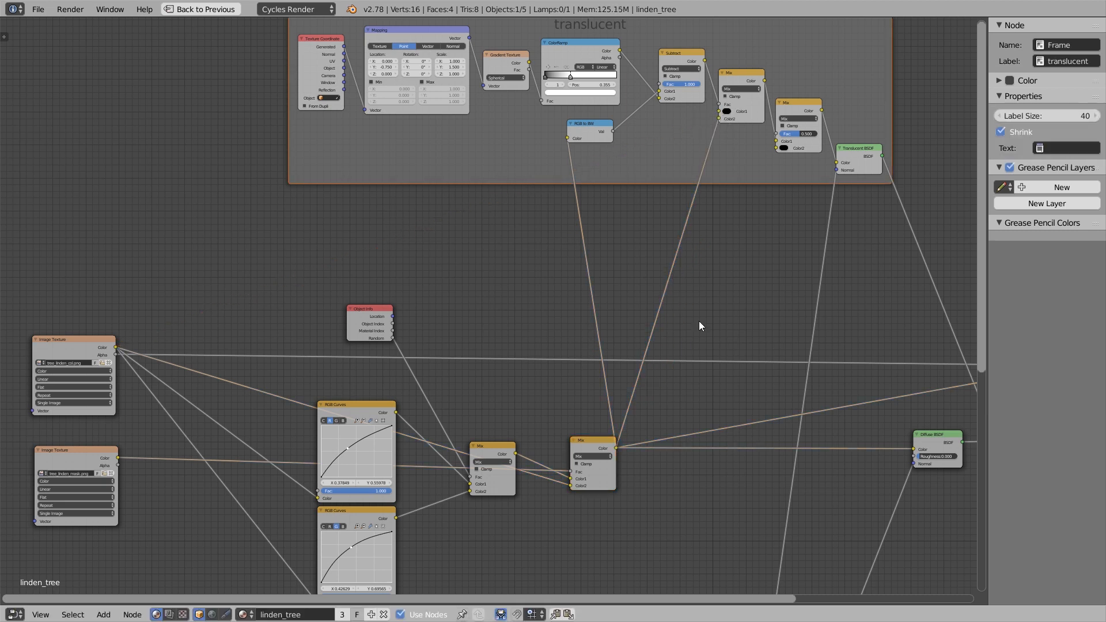
Move the lower RGB Curves node slightly away from the upper one to leave a gap between them.
scroll(689, 312, "down", 1)
middle_click_drag(777, 247, 697, 234)
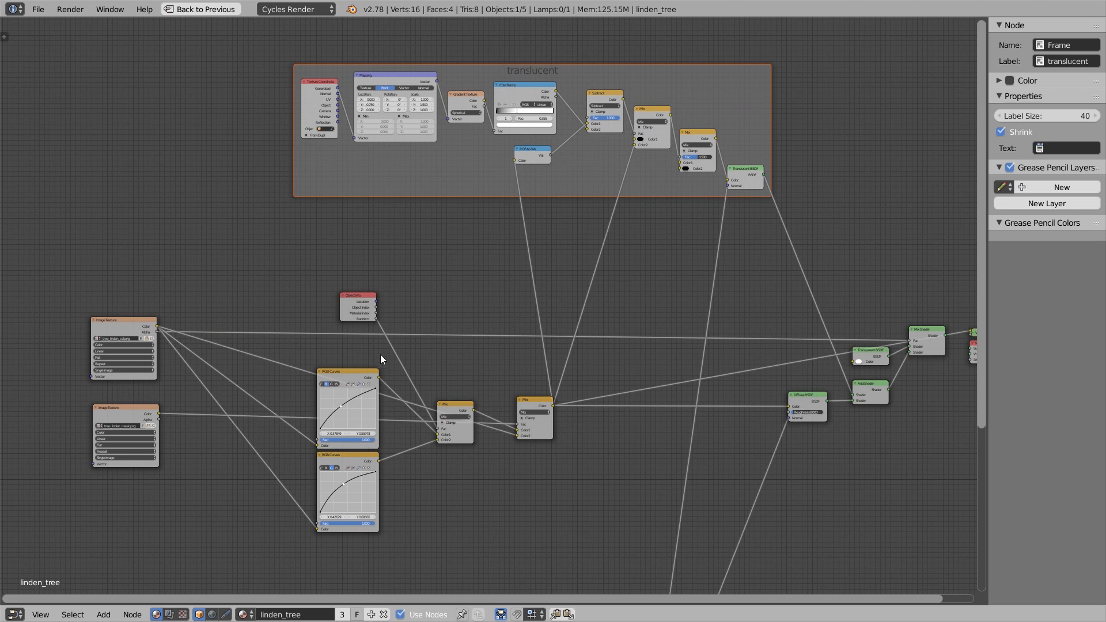
scroll(380, 358, "up", 1)
left_click(353, 346)
left_click(346, 469, "shift")
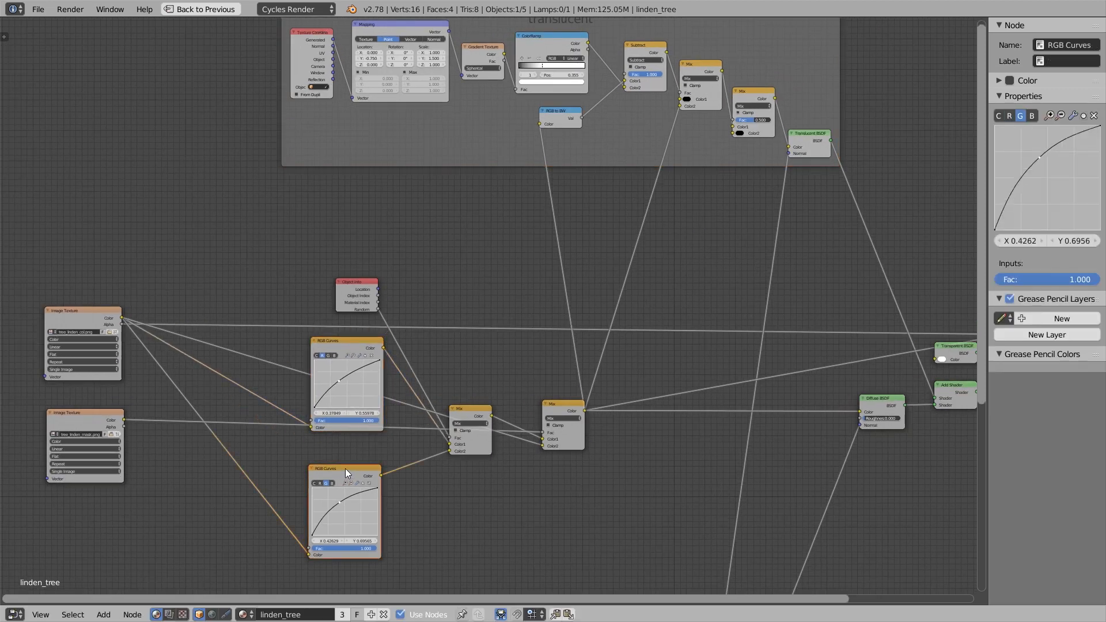
left_click_drag(345, 469, 347, 455)
Add a Frame node and place the Object Info, both RGB Curves and both color Mix nodes inside it.
key("shift+a")
mouse_move(592, 313)
mouse_move(582, 433)
left_click(621, 434)
left_click(472, 510)
left_click_drag(292, 277, 526, 484)
key("g")
left_click(496, 529)
left_click_drag(499, 534, 453, 444)
Label the new frame "random color" and set its label size to 40.
left_click(1056, 64)
type("random color")
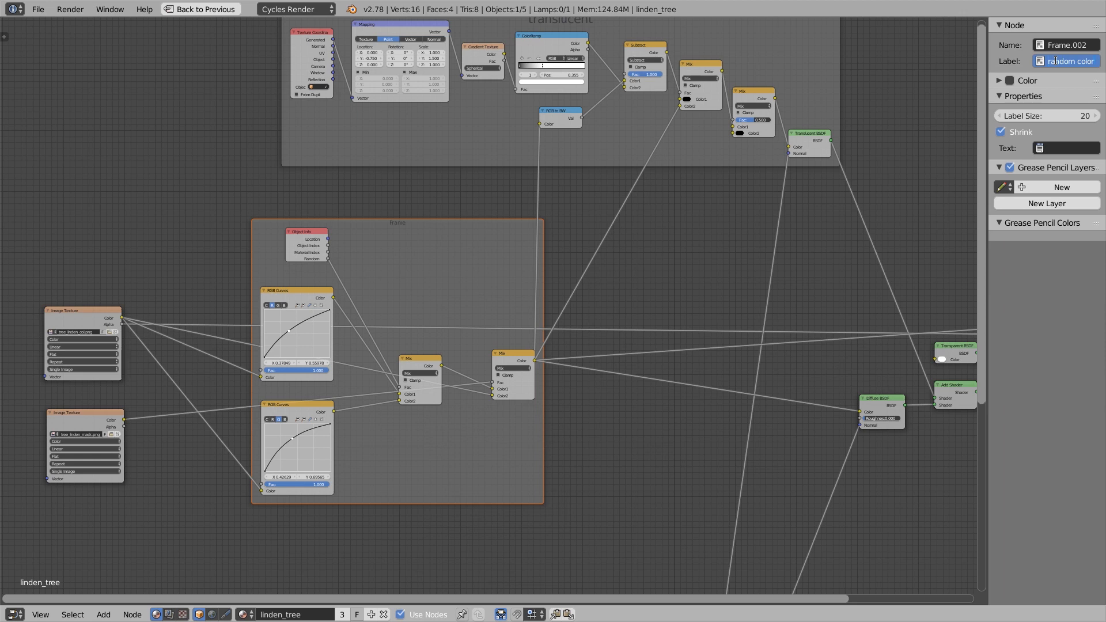
key("Return")
left_click(1039, 111)
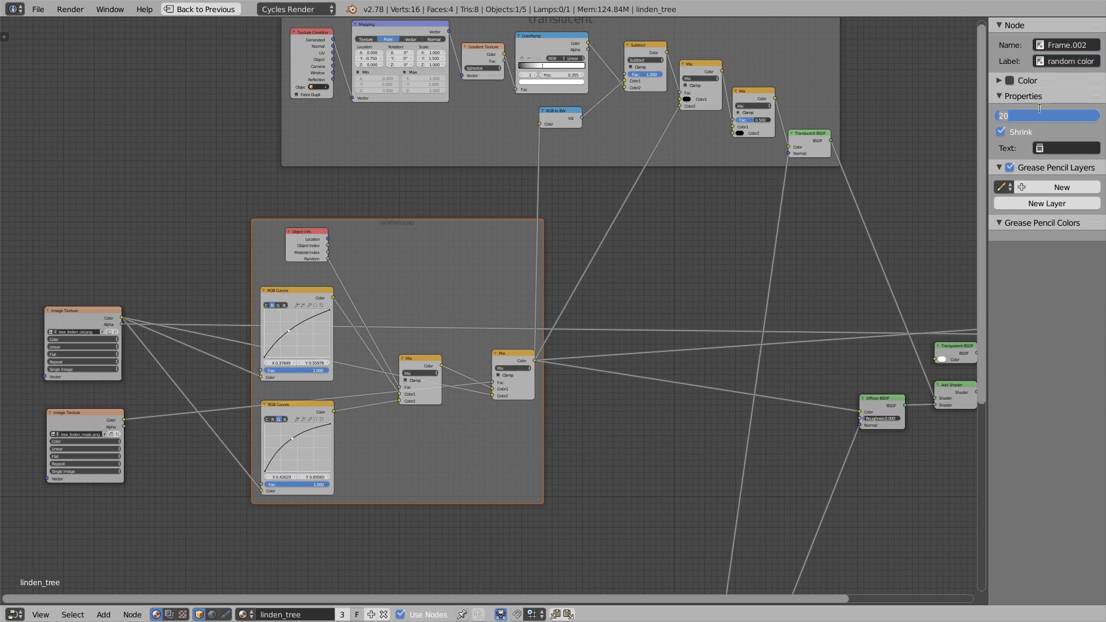
type("40")
key("Return")
Arrange the nodes compactly inside the random color frame, and move the normal map and translucent frames closer to it.
left_click_drag(512, 355, 506, 336)
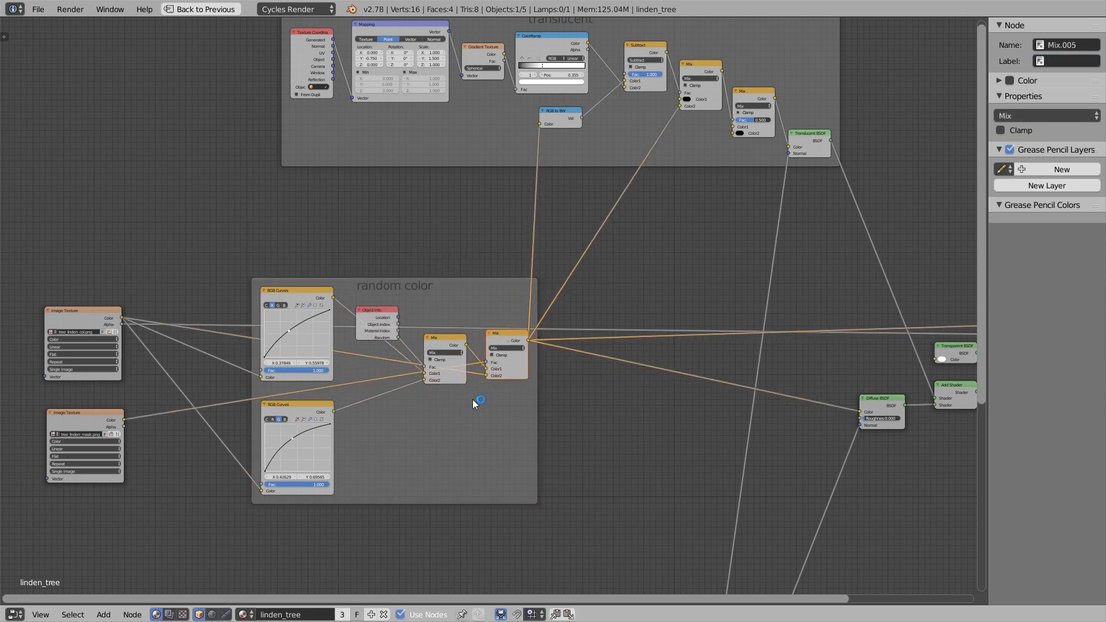
left_click_drag(431, 451, 448, 381)
scroll(474, 399, "down", 6)
left_click_drag(469, 573, 452, 452)
left_click_drag(664, 174, 736, 187)
scroll(867, 366, "up", 2)
Select the shader and output nodes, move them into line with the frames, and preview the final Mix Shader on the trees.
middle_click_drag(867, 366, 779, 365)
key("a")
key("b")
left_click_drag(591, 325, 806, 433)
left_click_drag(728, 354, 781, 303)
left_click(778, 295, "ctrl+shift")
Examine the color variation on the three rendered trees and review the linden_tree material's complete node layout.
key("shift+space")
right_click(631, 365)
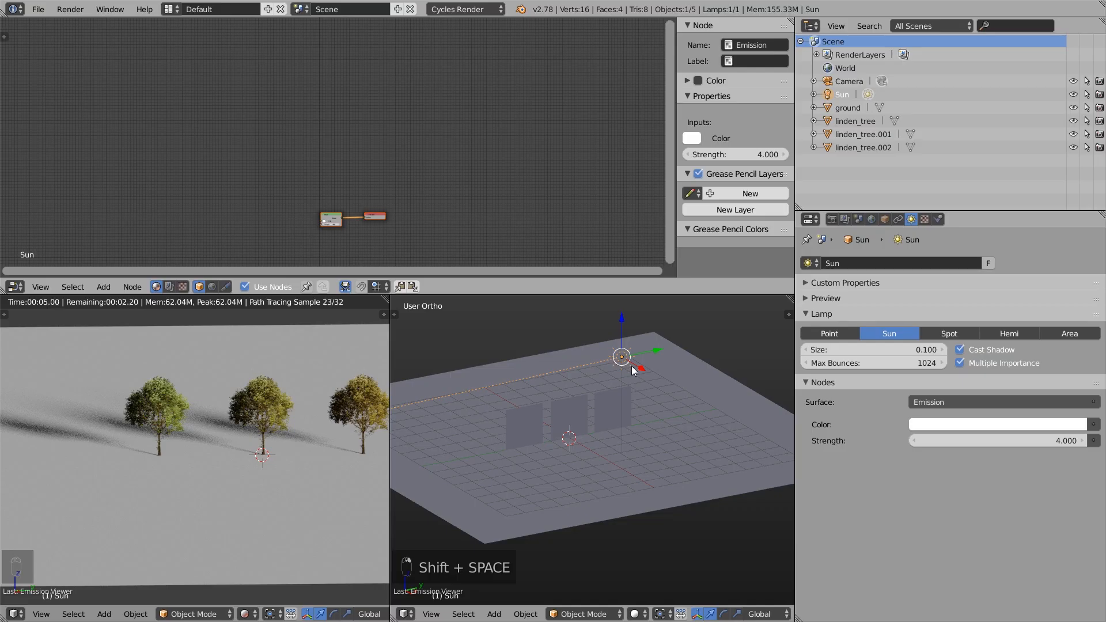
middle_click_drag(306, 413, 248, 420, "shift")
scroll(248, 420, "up", 2)
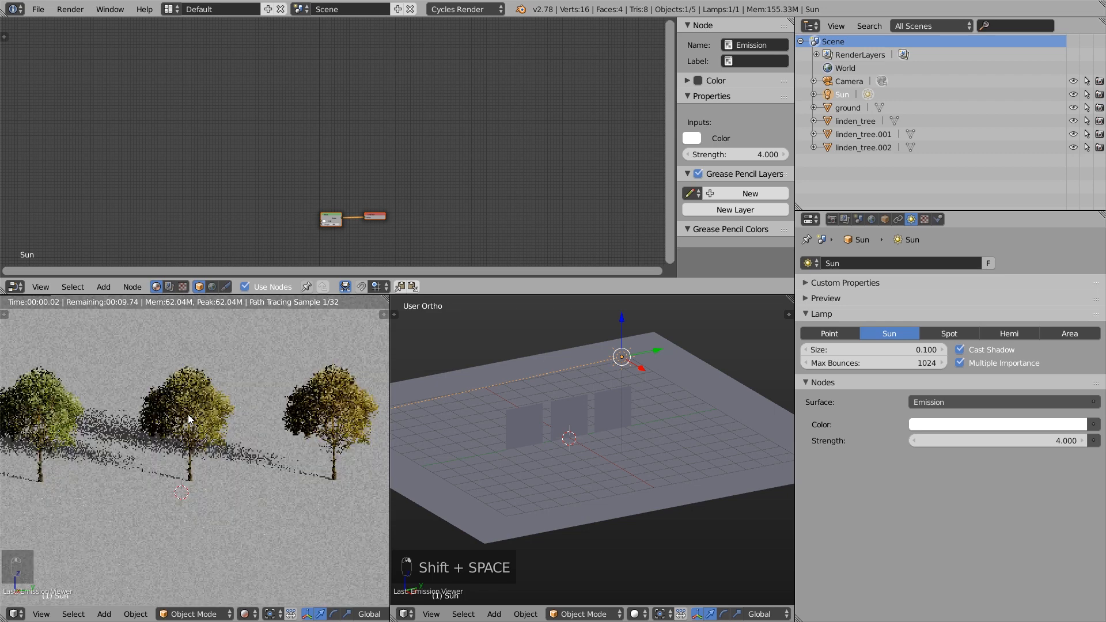
right_click(187, 413)
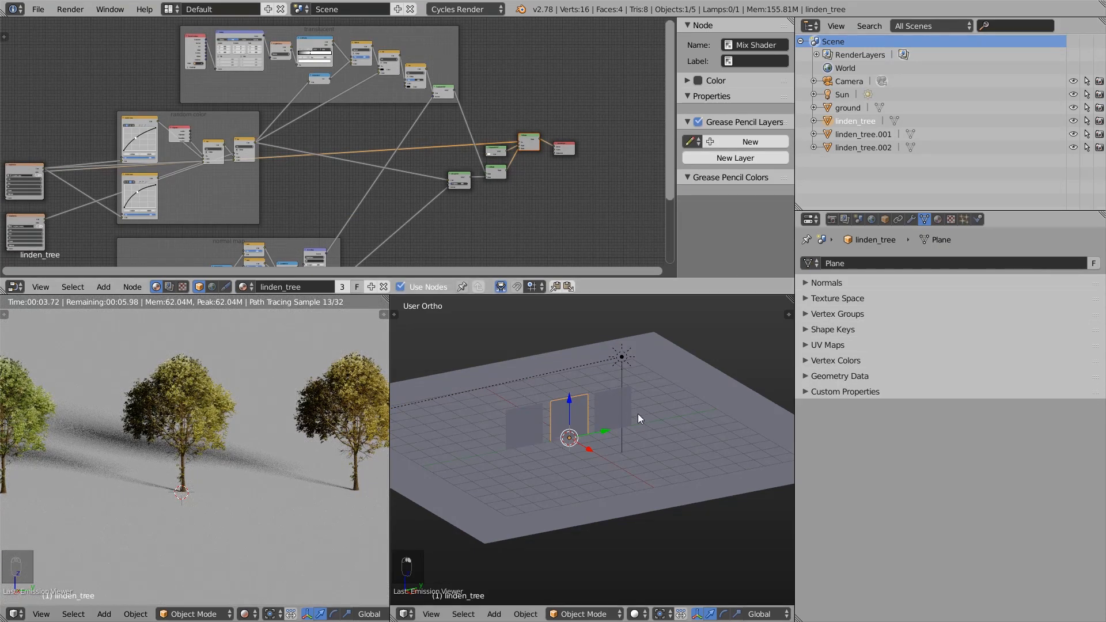
left_click(937, 219)
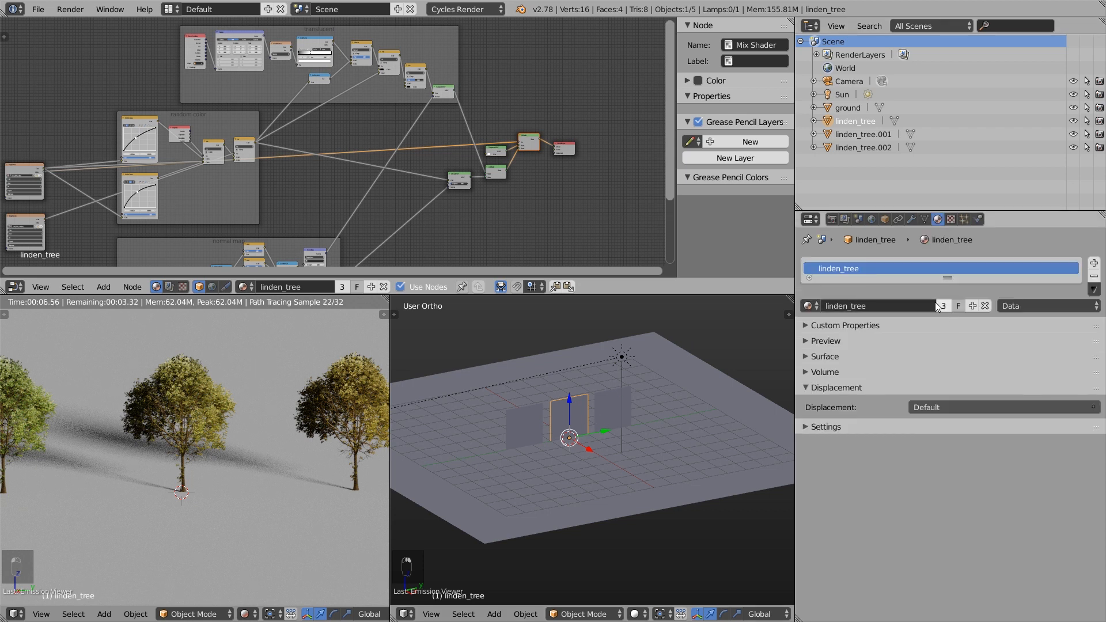
middle_click_drag(121, 188, 330, 163)
scroll(244, 169, "up", 2)
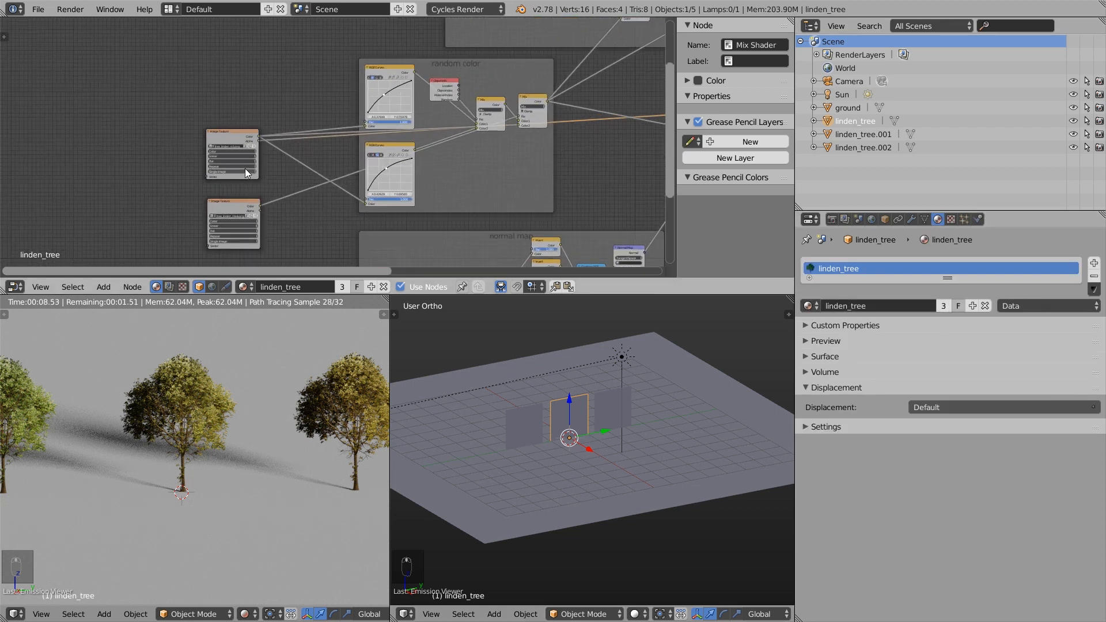
middle_click_drag(491, 202, 414, 129)
scroll(414, 130, "down", 1)
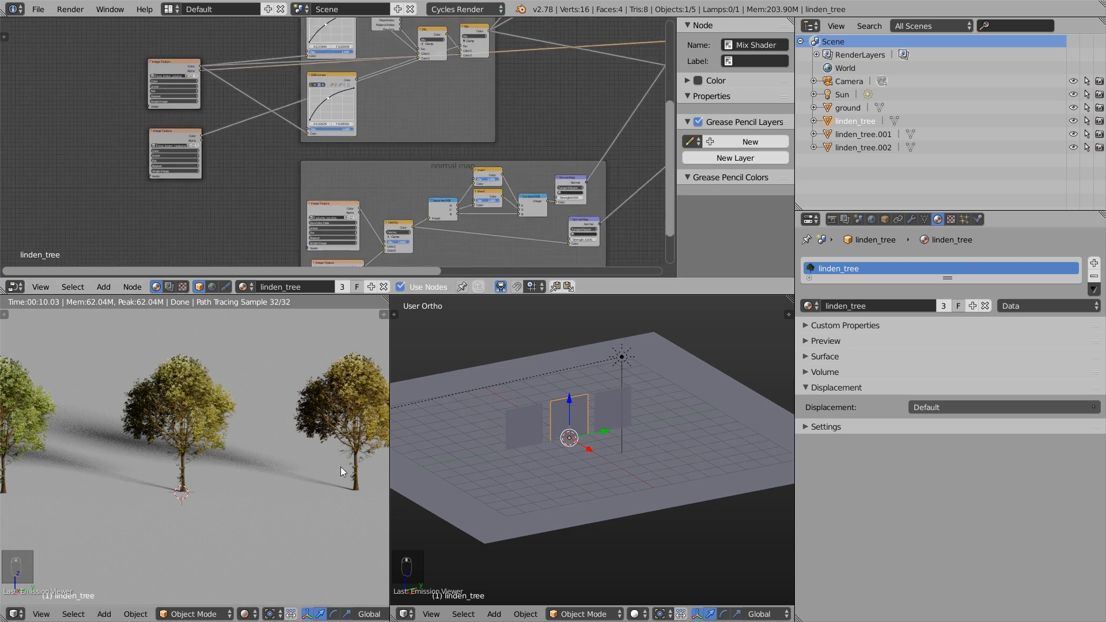
scroll(265, 137, "down", 3)
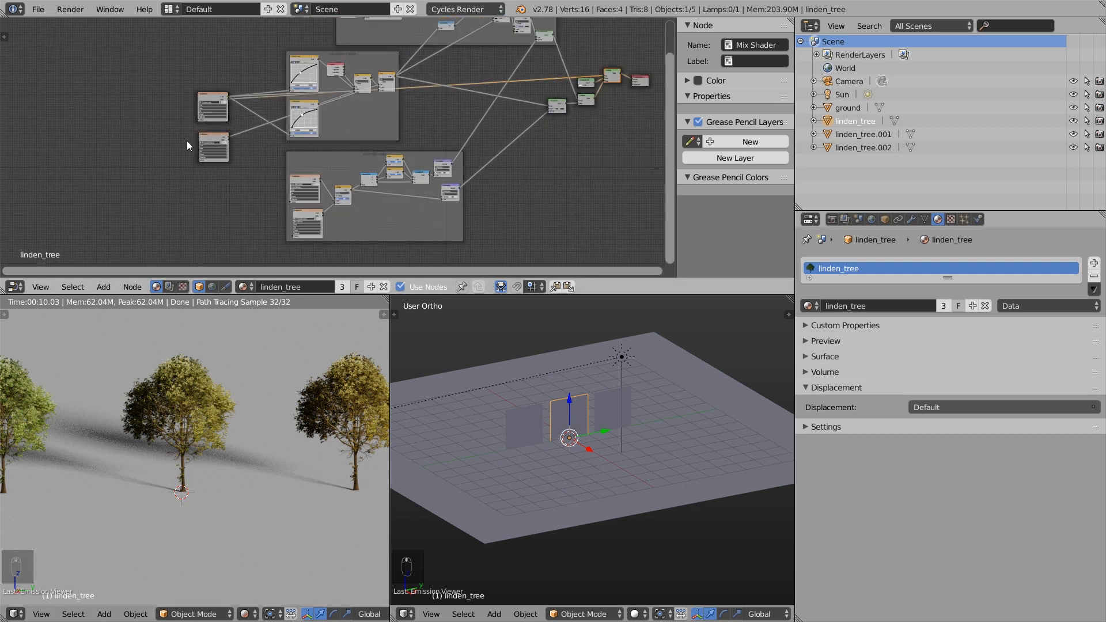